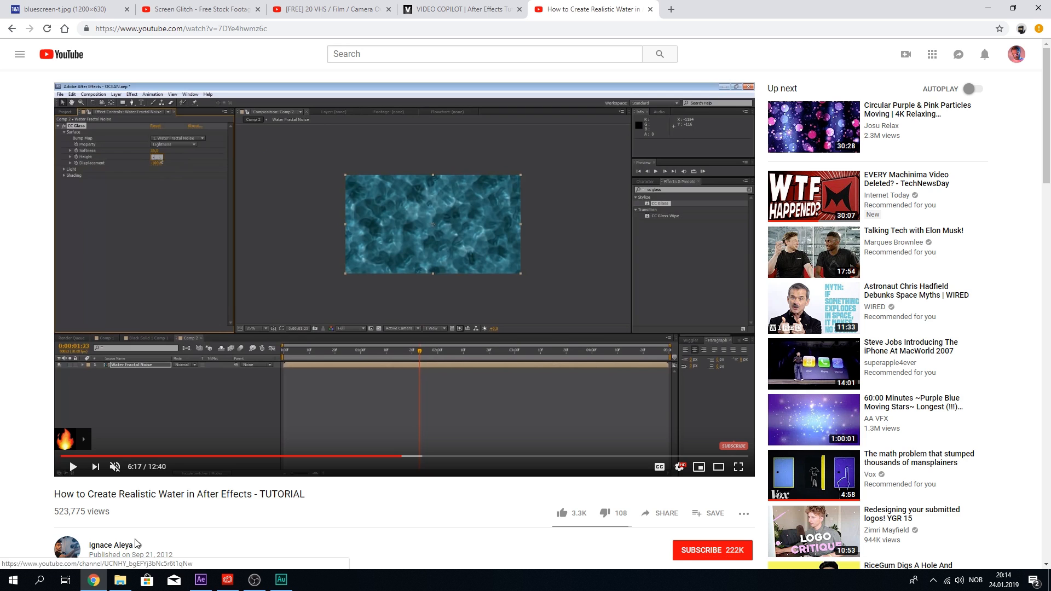
# Skim the realistic water tutorial video from about 6:40 to 7:20 and close its page
pyautogui.click(423, 458)
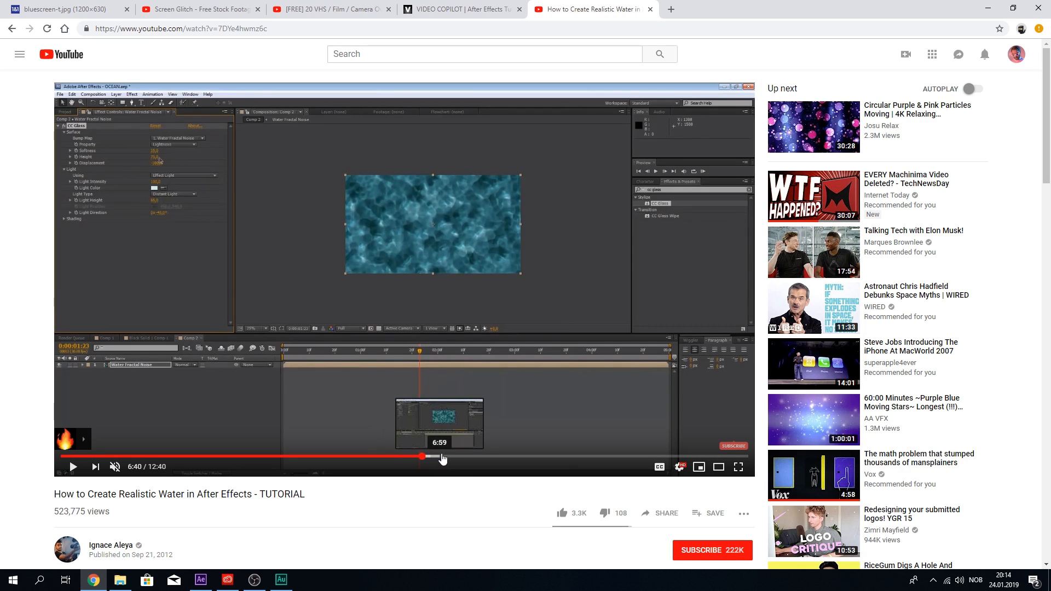
pyautogui.click(459, 457)
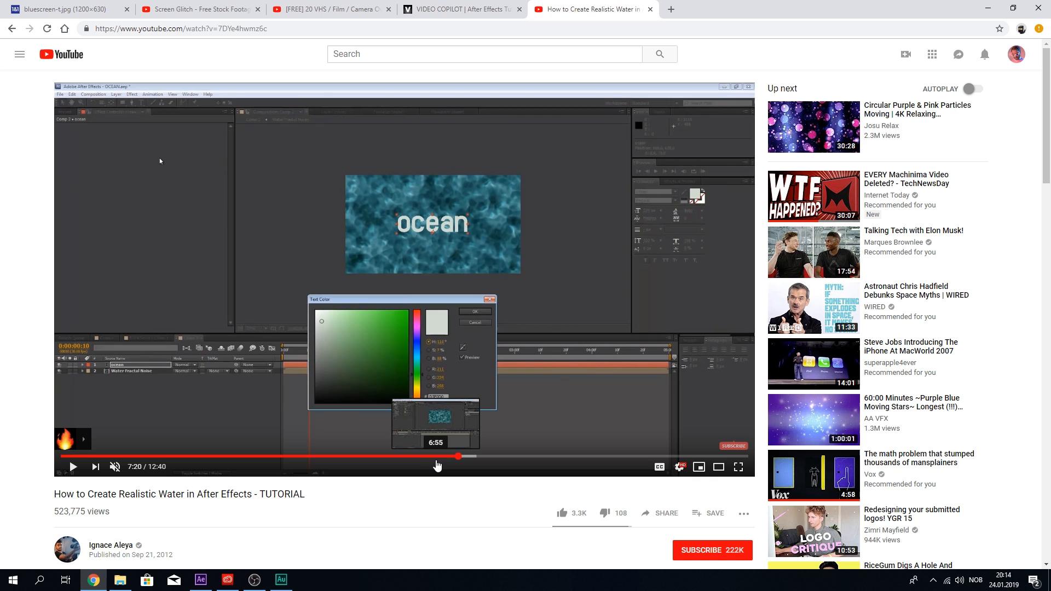
pyautogui.click(438, 460)
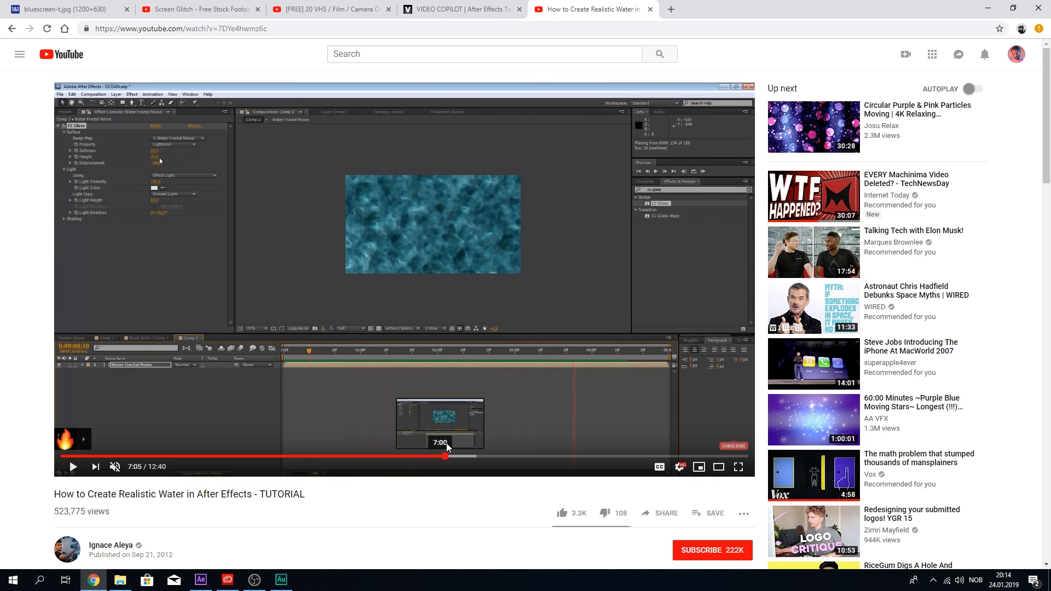
pyautogui.click(454, 457)
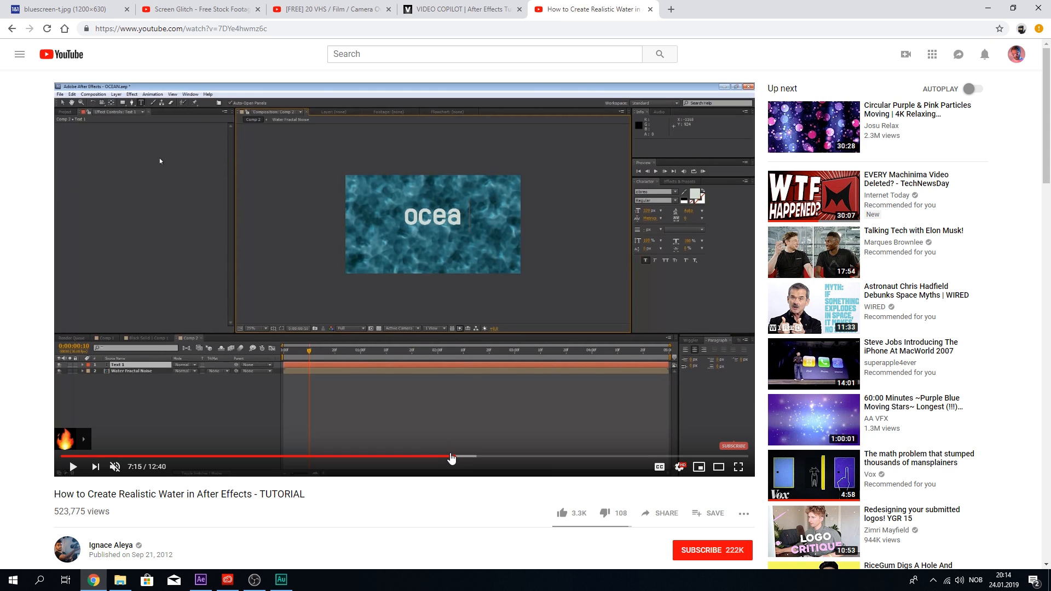
pyautogui.click(453, 458)
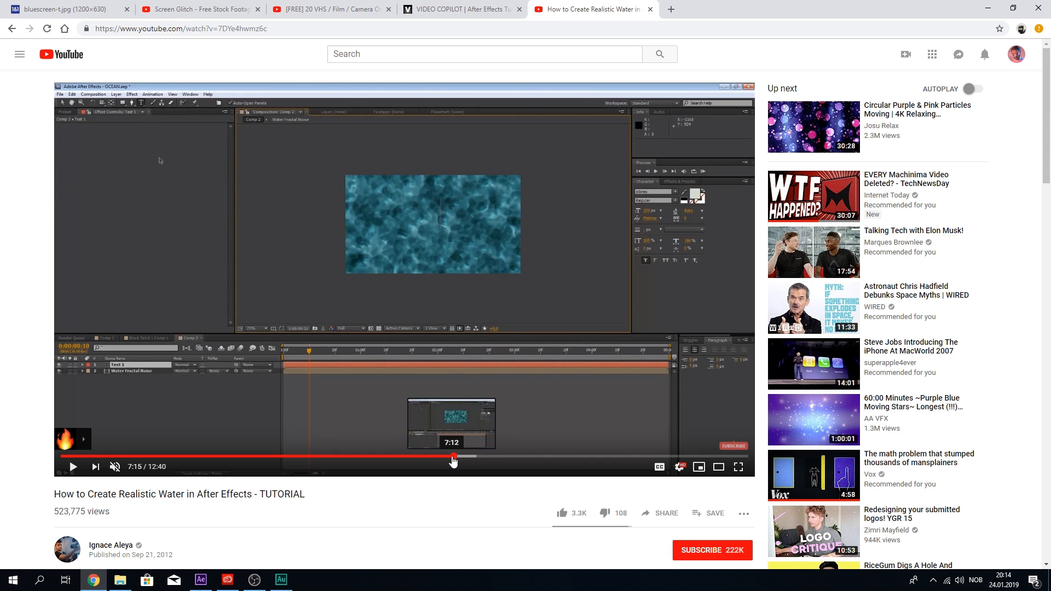
pyautogui.click(650, 9)
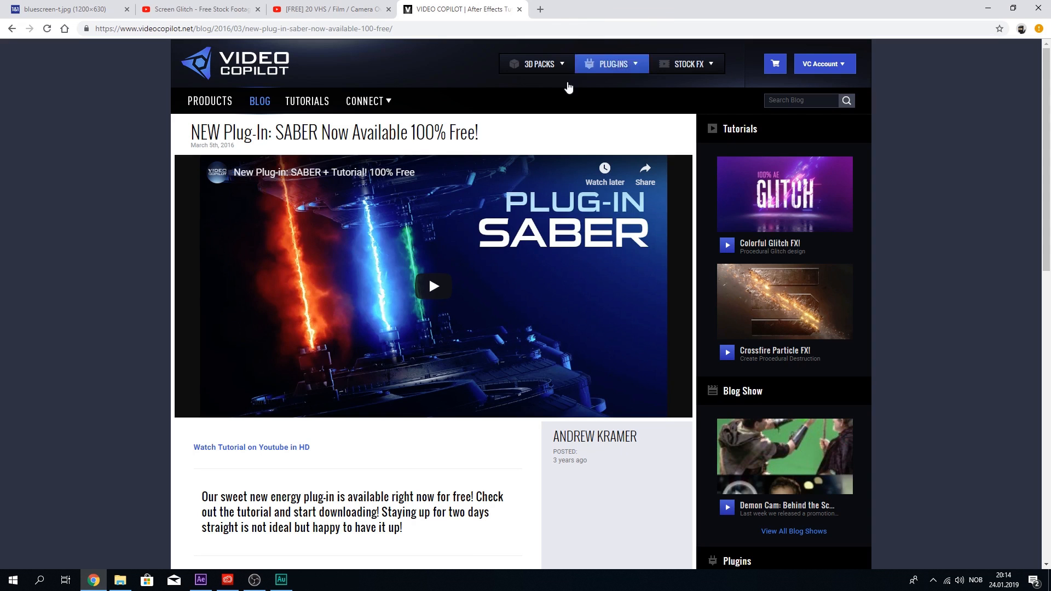
# Look over the Video Copilot SABER plug-in page, including its features and download section, and close the page
pyautogui.scroll(-4, 489, 196)
pyautogui.scroll(-5, 490, 196)
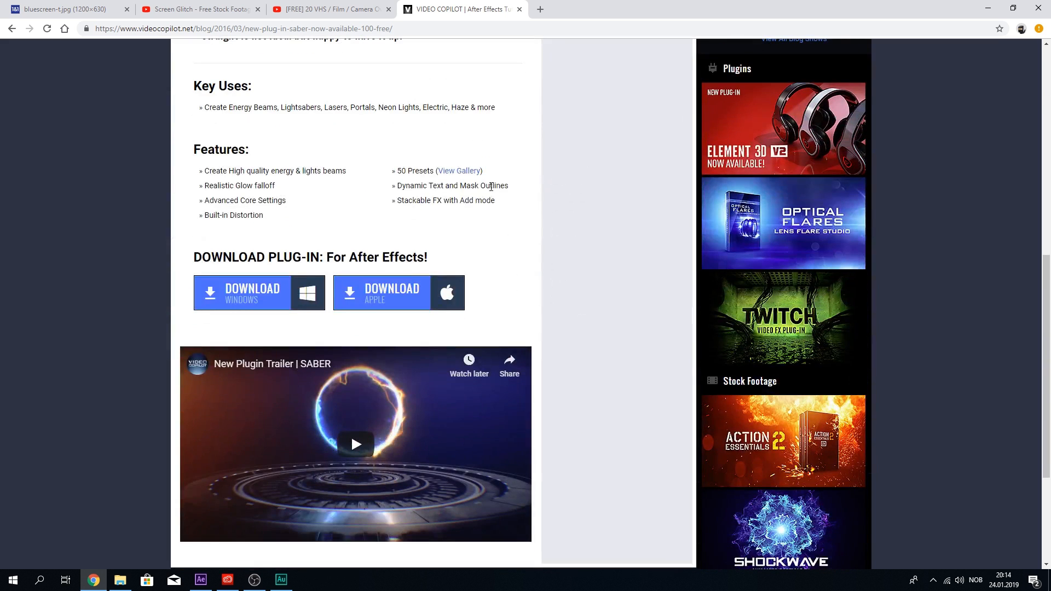
pyautogui.scroll(9, 492, 185)
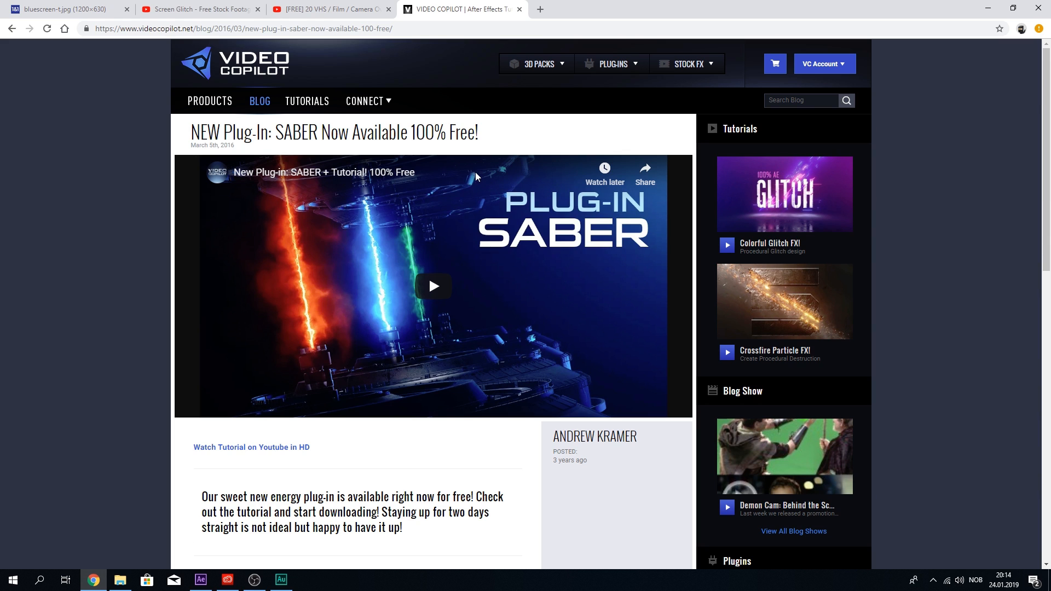
pyautogui.click(519, 9)
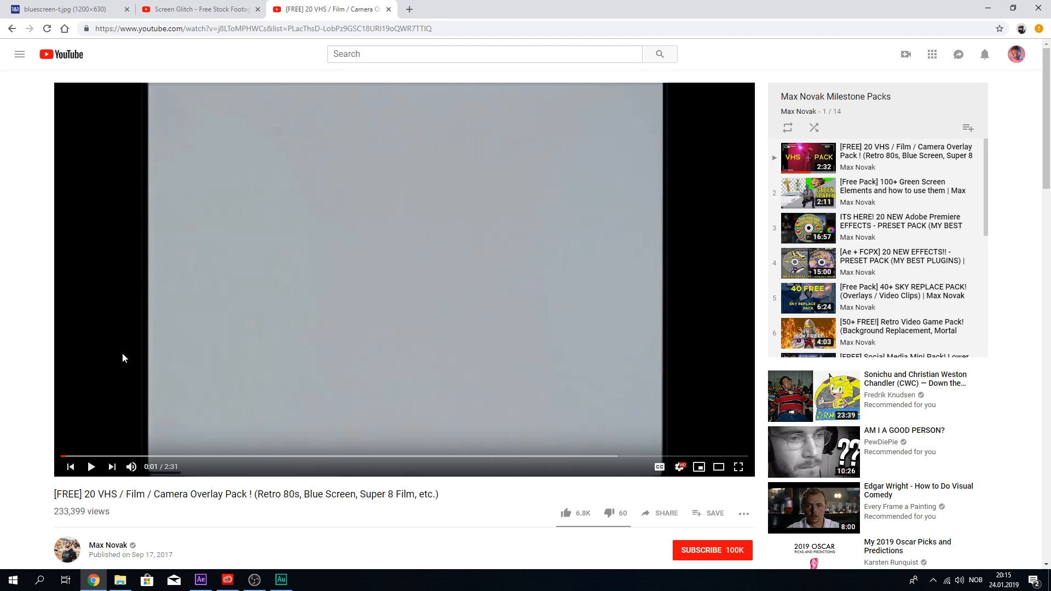
# Close the VHS overlay pack video, look over the Screen Glitch stock footage page and close that too
pyautogui.click(388, 9)
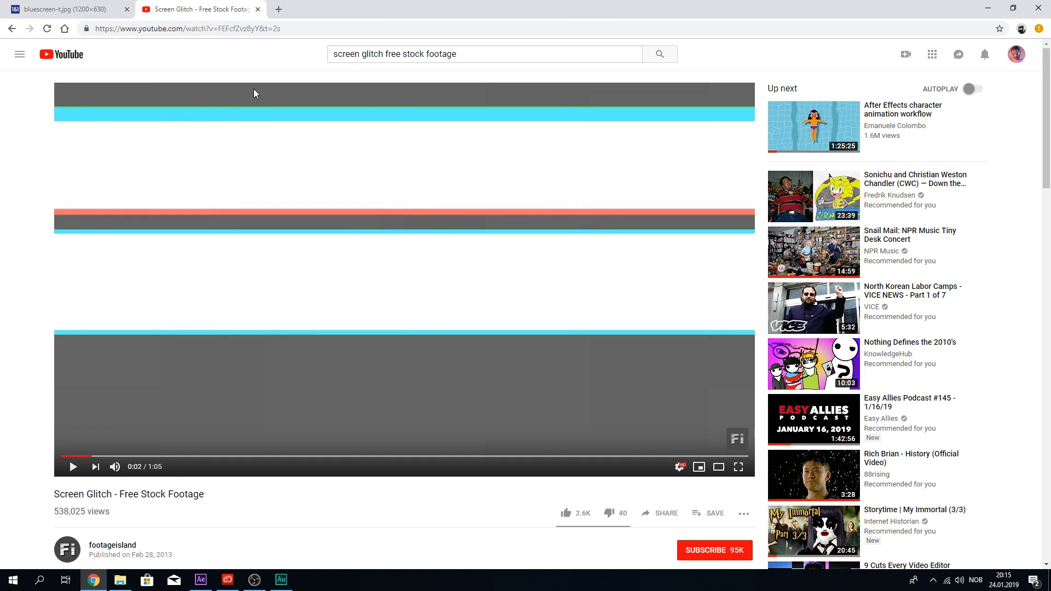
pyautogui.scroll(-2, 243, 204)
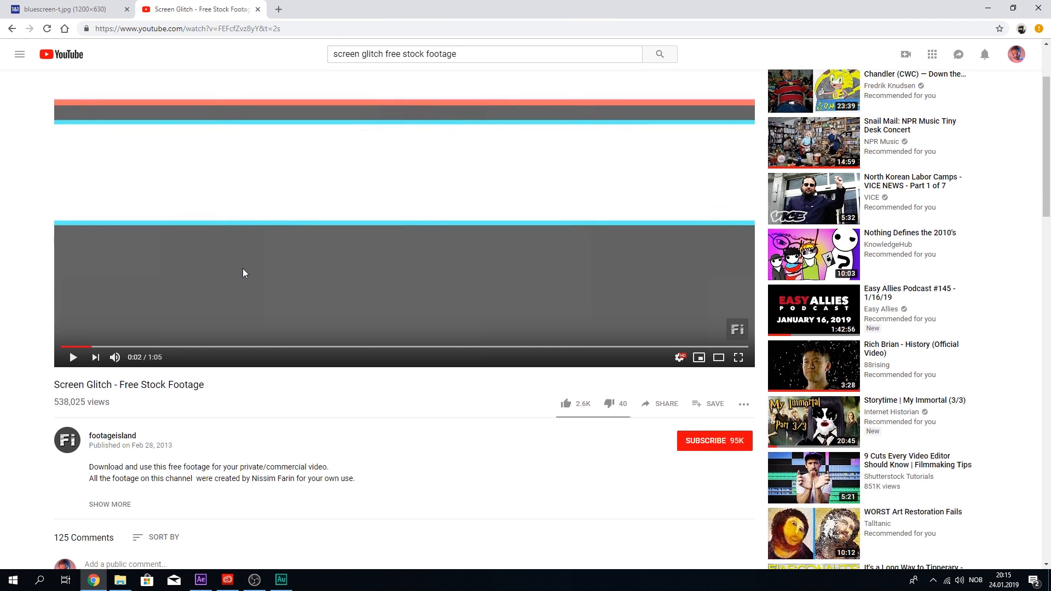
pyautogui.scroll(2, 242, 272)
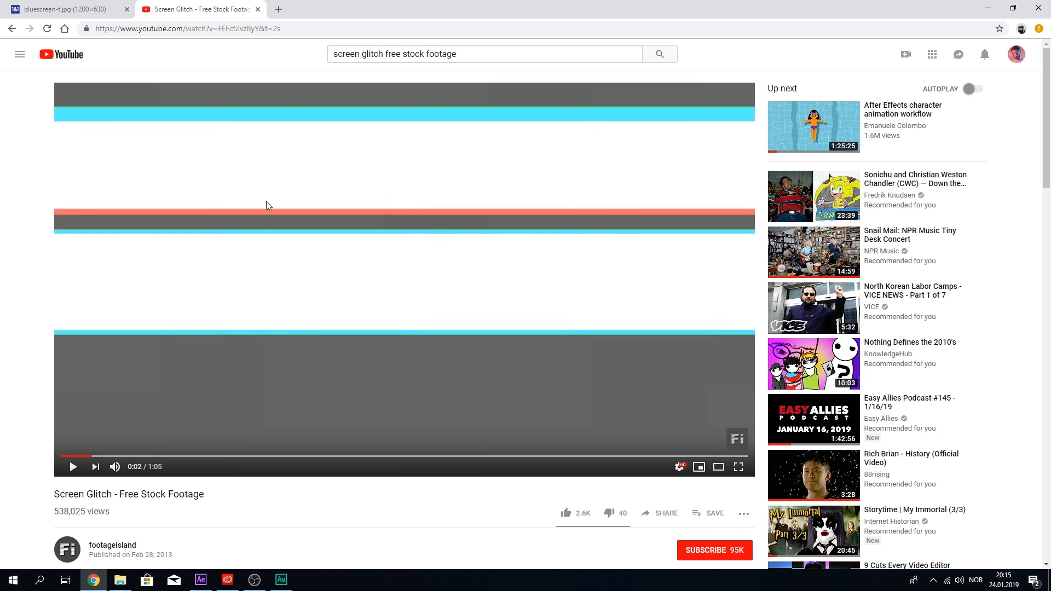
pyautogui.click(257, 9)
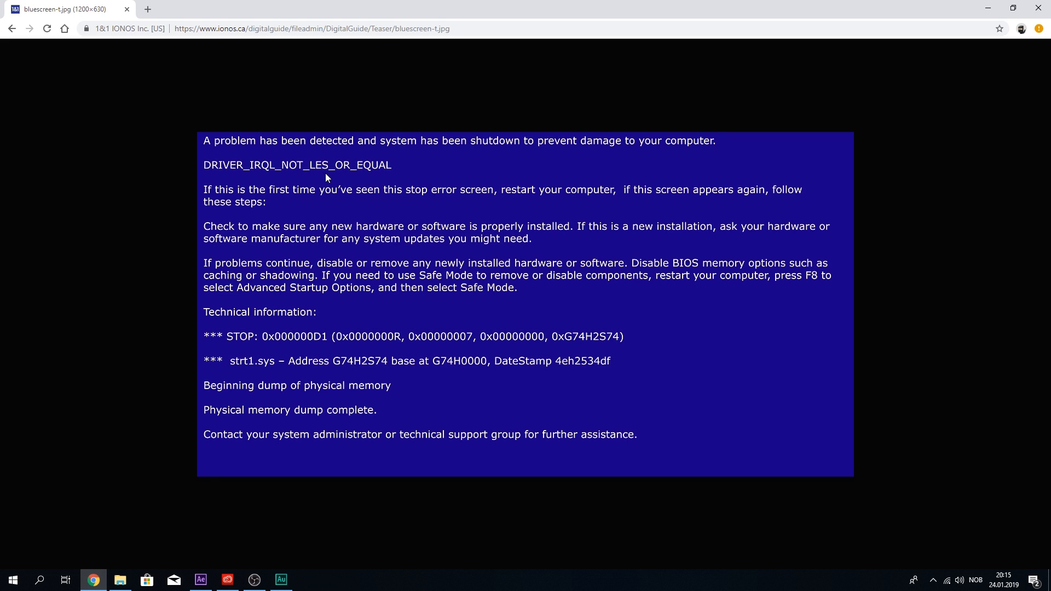
# Switch to After Effects, create a 1080 x 1080 px composition named MAIN at 25 fps lasting 10 seconds, and turn off its transparency grid
pyautogui.click(201, 579)
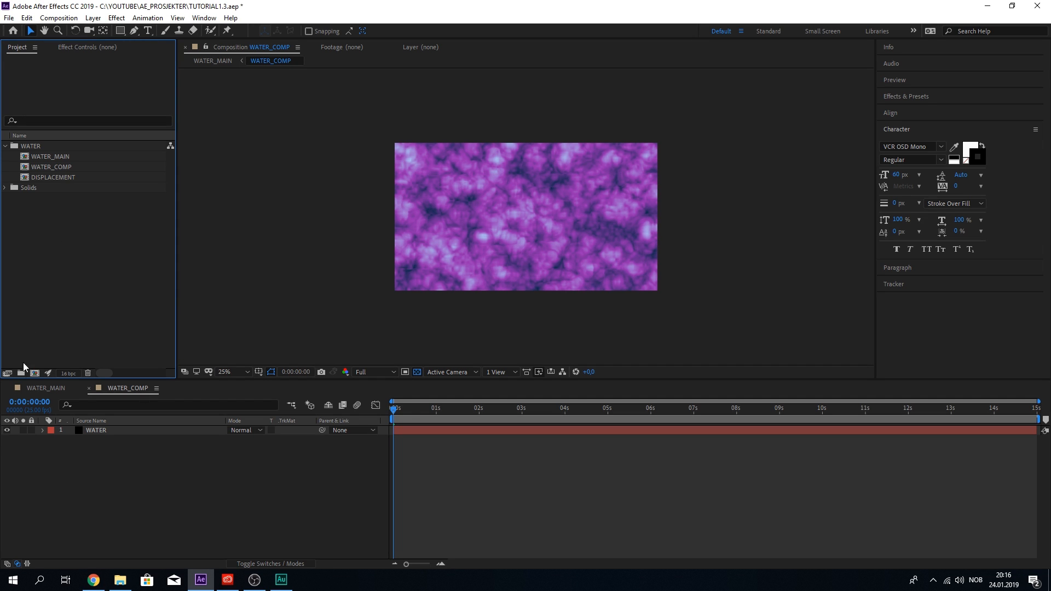
pyautogui.click(31, 374)
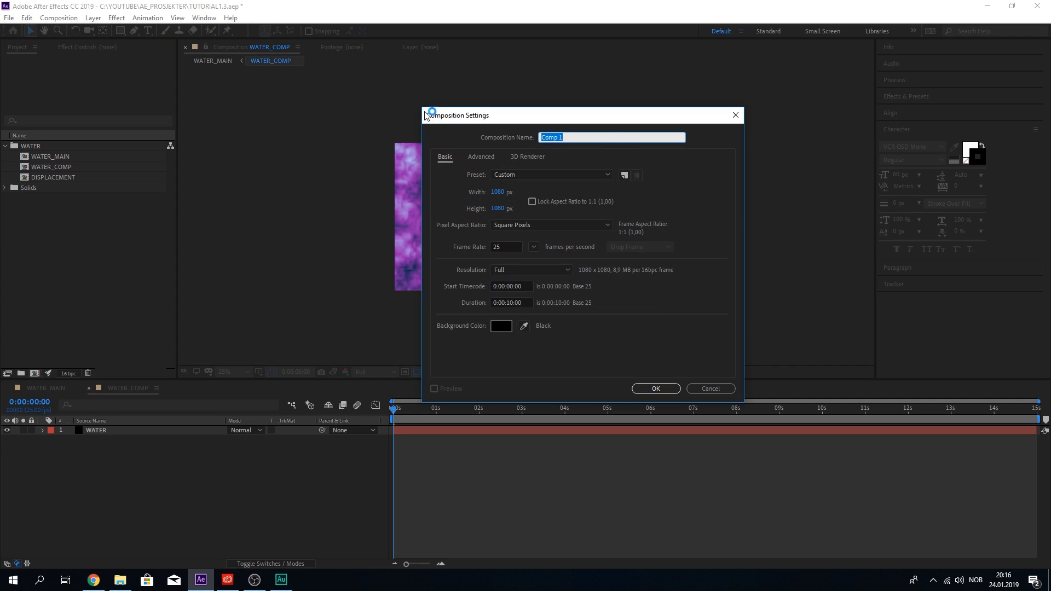
pyautogui.write('MAIN')
pyautogui.click(508, 244)
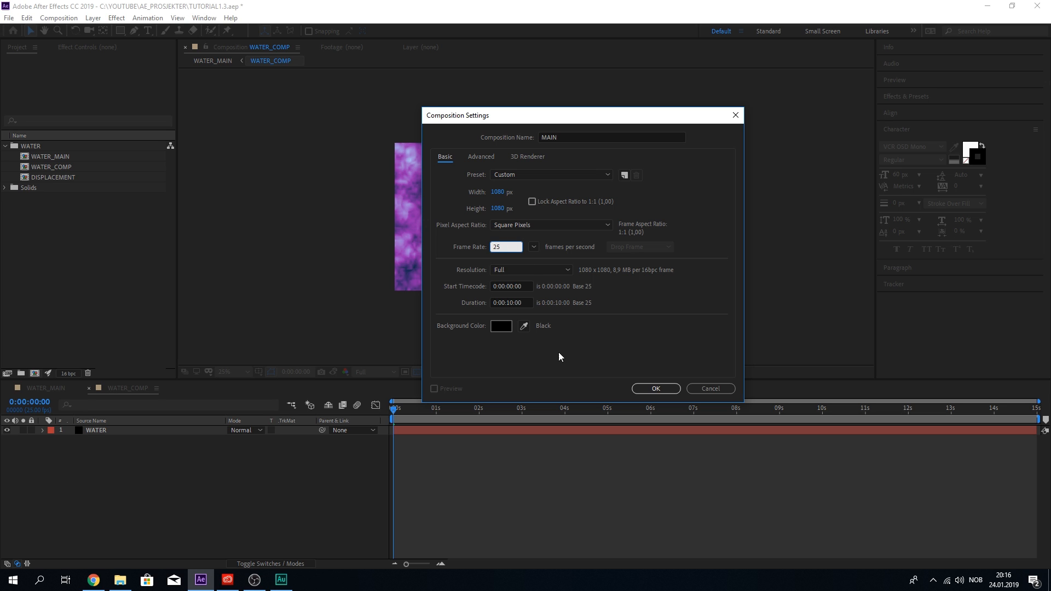
pyautogui.click(655, 388)
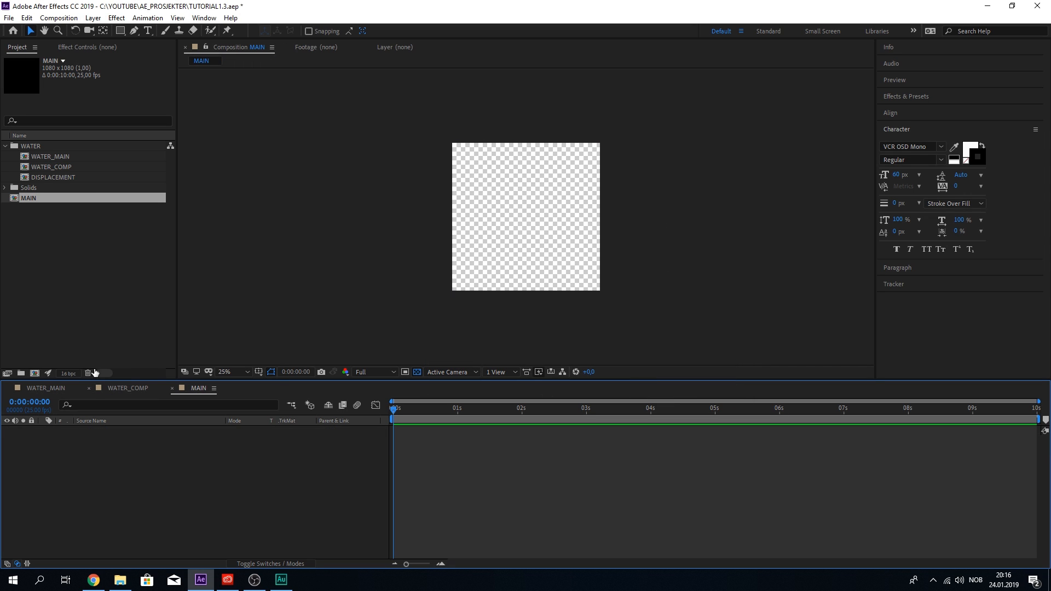
pyautogui.click(416, 372)
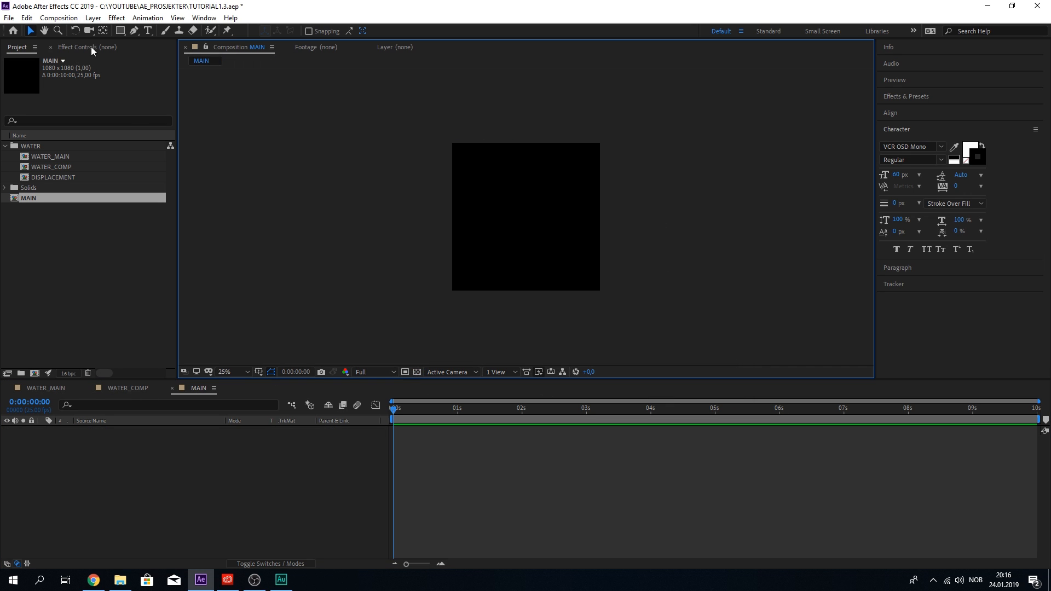
# Add a black (000000) solid named BG, 1080 x 1080 px, to the MAIN composition
pyautogui.click(92, 17)
pyautogui.moveTo(127, 32)
pyautogui.click(280, 42)
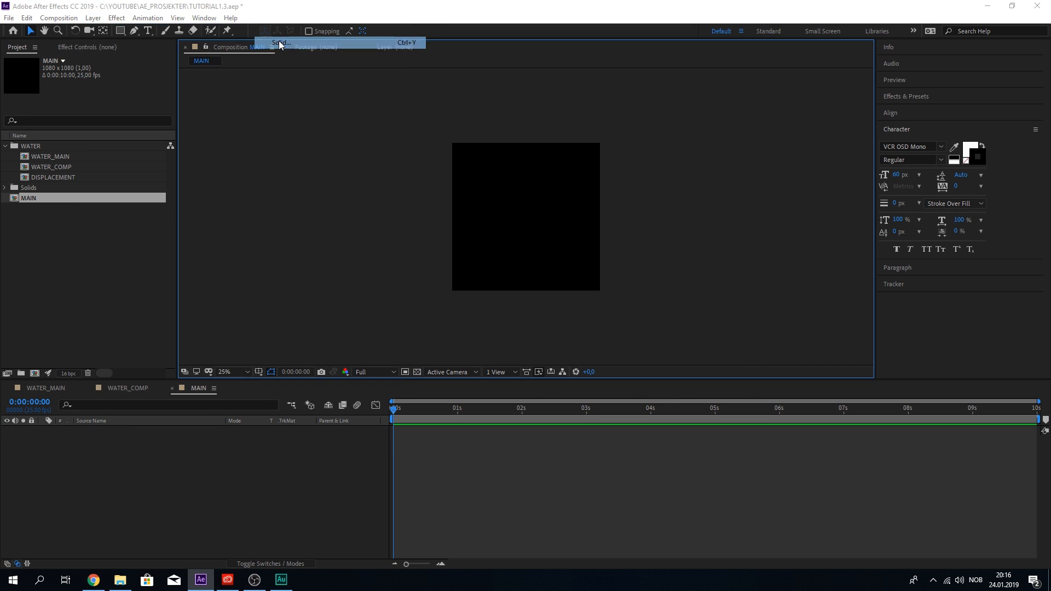
pyautogui.write('BG')
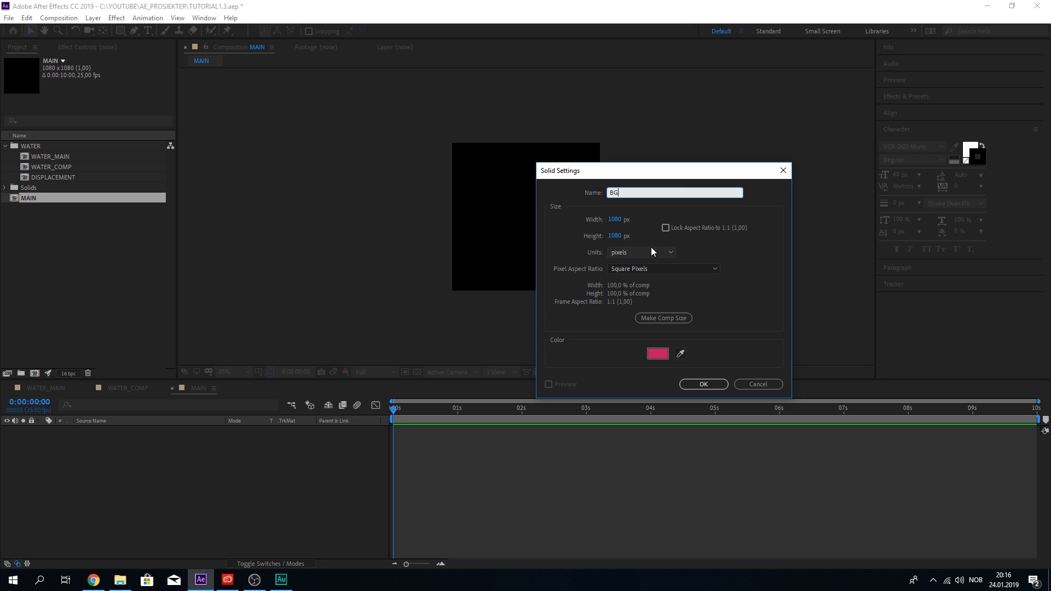
pyautogui.click(657, 353)
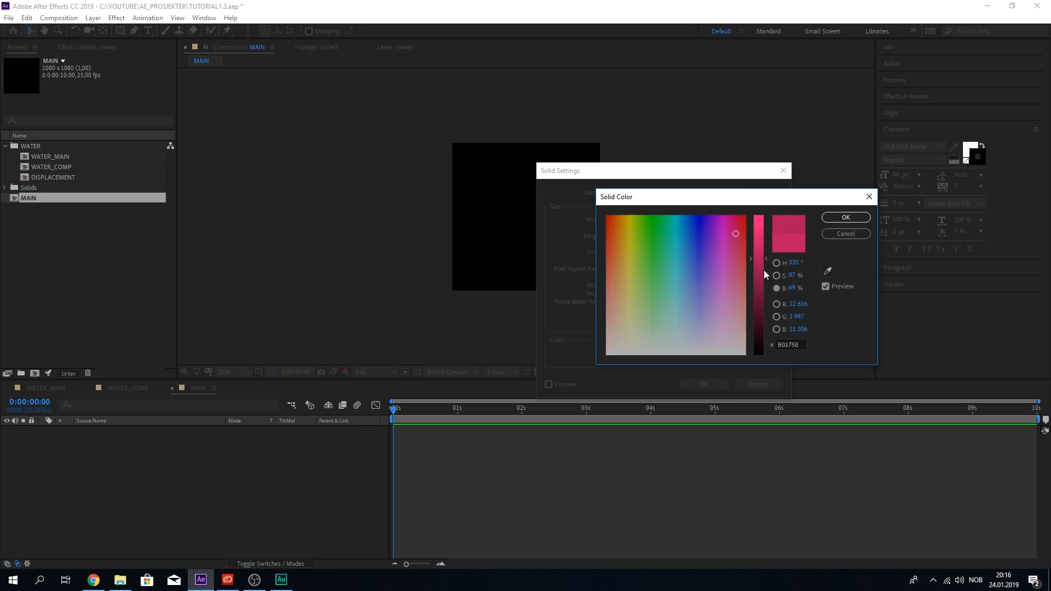
pyautogui.moveTo(764, 274); pyautogui.dragTo(765, 358)
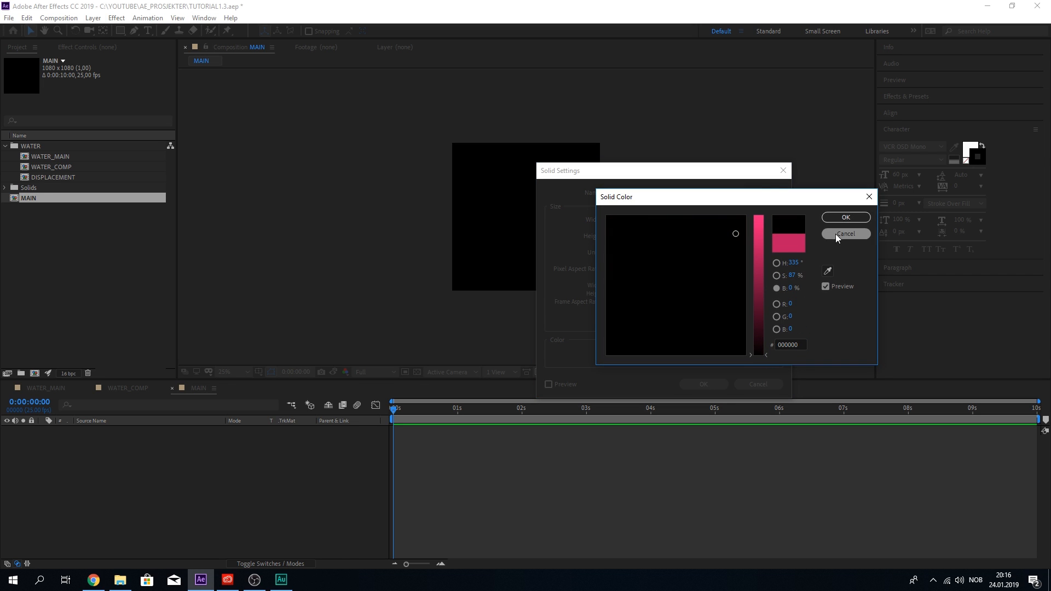
pyautogui.click(846, 218)
pyautogui.click(703, 385)
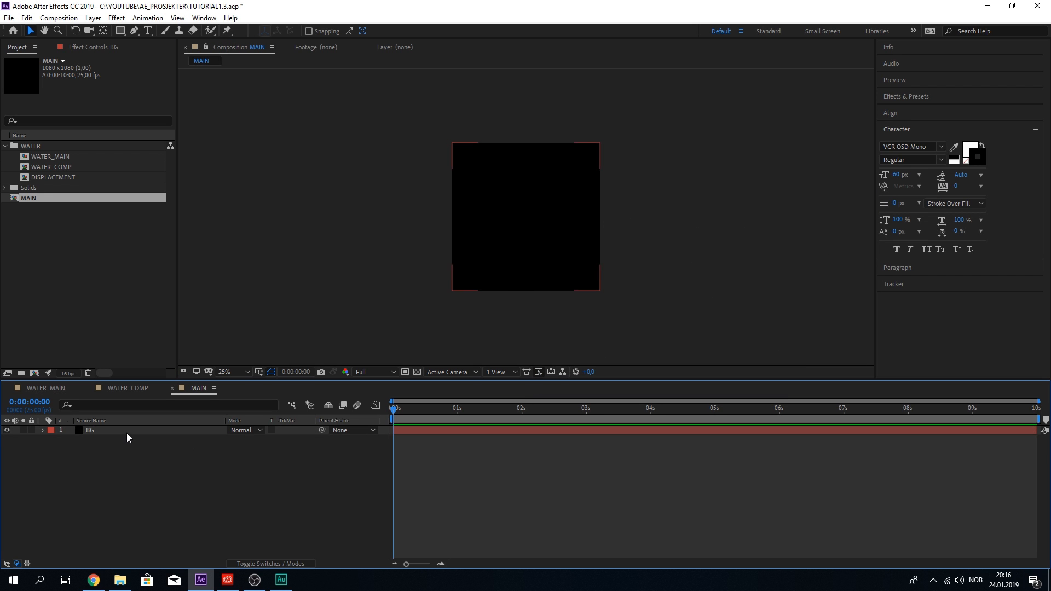
# Duplicate the BG layer and rename the upper copy SABER
pyautogui.click(128, 436)
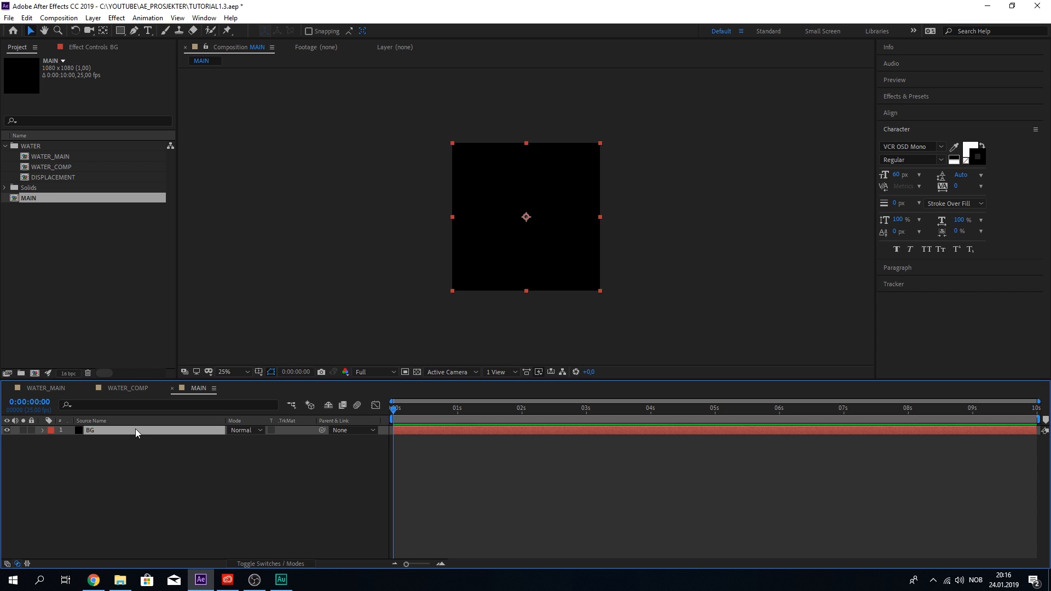
pyautogui.click(125, 463)
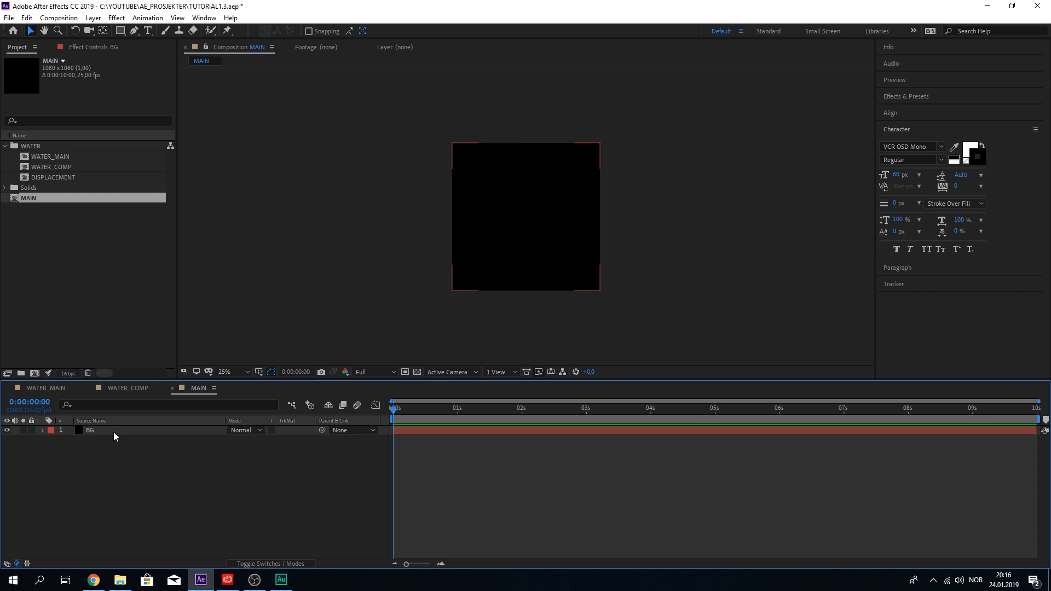
pyautogui.click(115, 436)
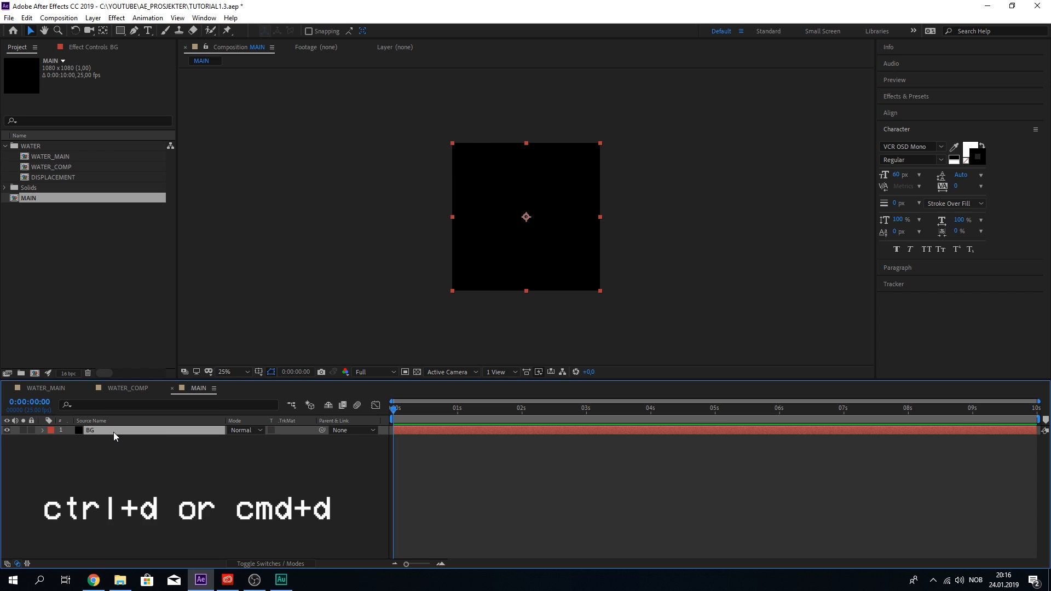
pyautogui.hotkey('ctrl', 'd')
pyautogui.rightClick(115, 435)
pyautogui.click(126, 437)
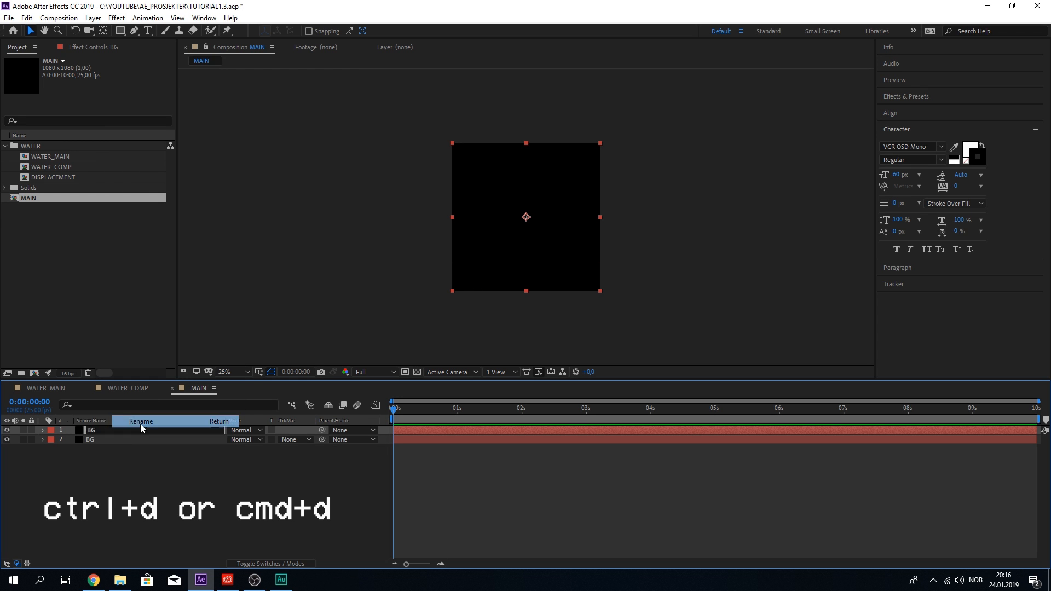
pyautogui.write('SABER')
pyautogui.press('Return')
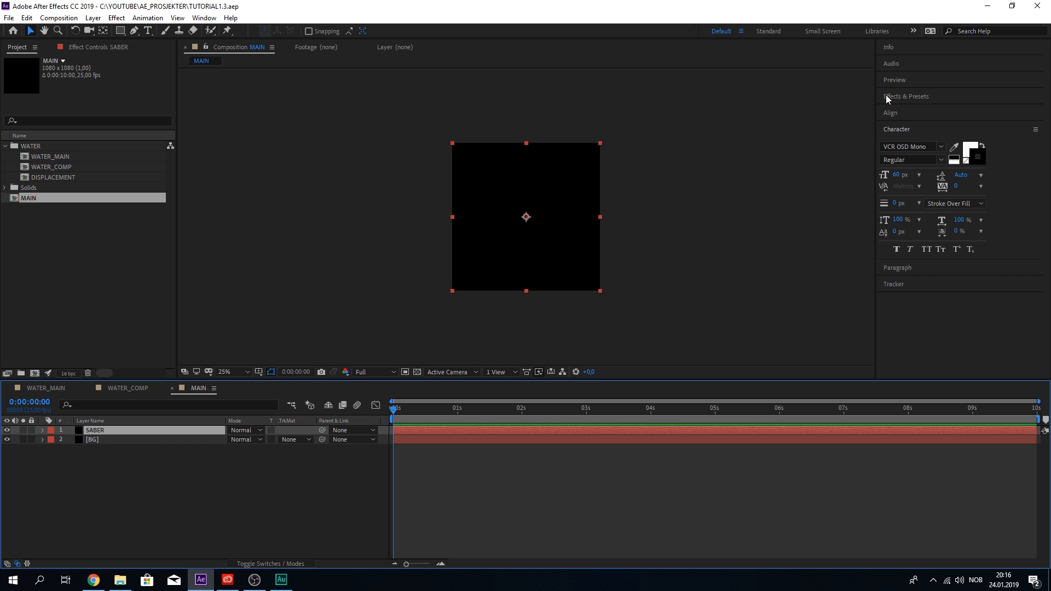
# Find the Video Copilot Saber effect, apply it to the SABER layer and set its preset to Neon
pyautogui.click(900, 98)
pyautogui.click(919, 117)
pyautogui.write('saber')
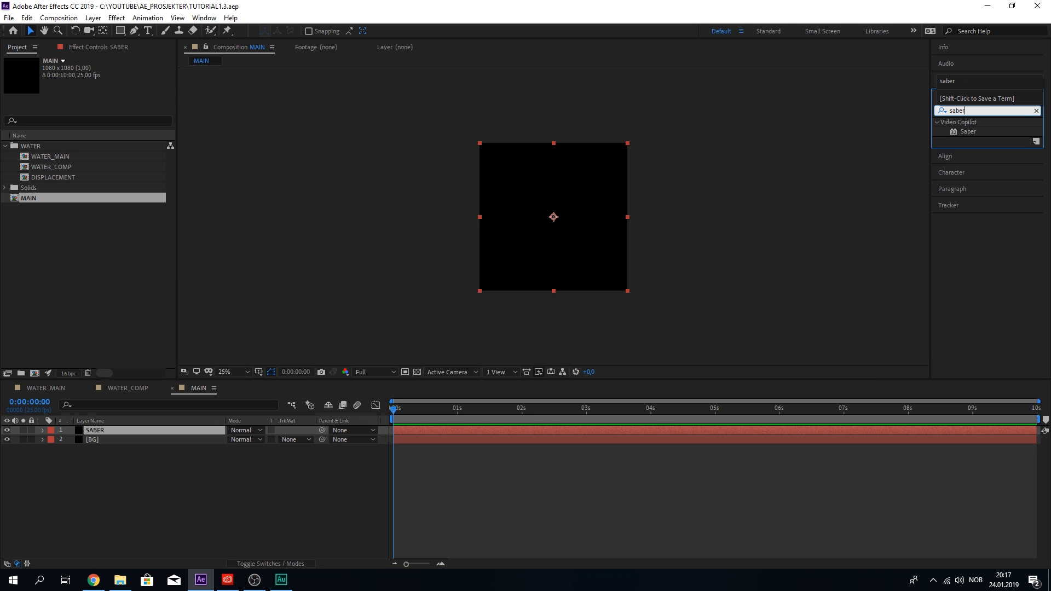
pyautogui.click(972, 112)
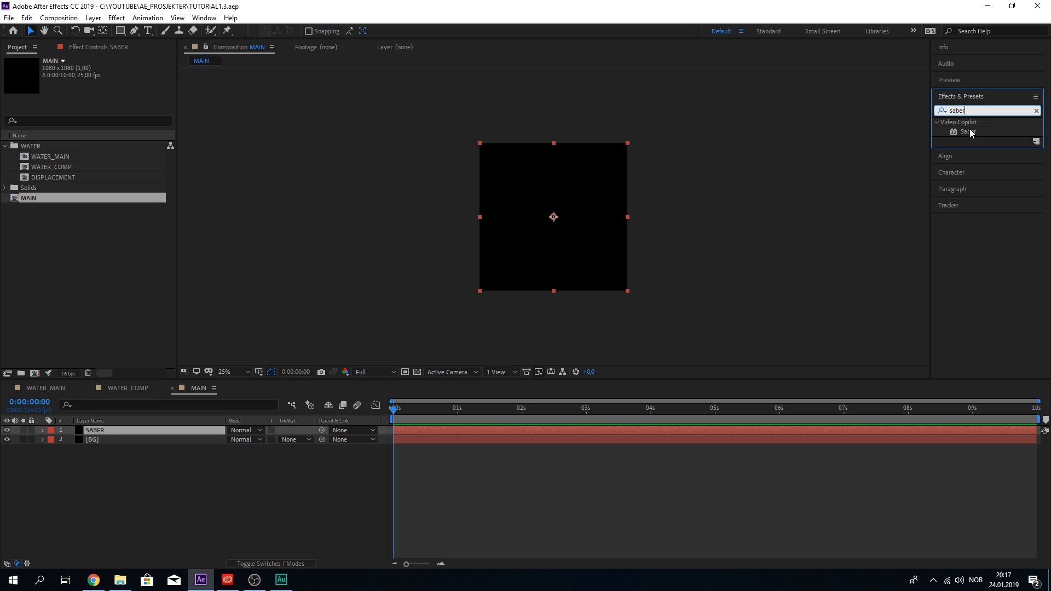
pyautogui.moveTo(970, 133); pyautogui.dragTo(112, 432)
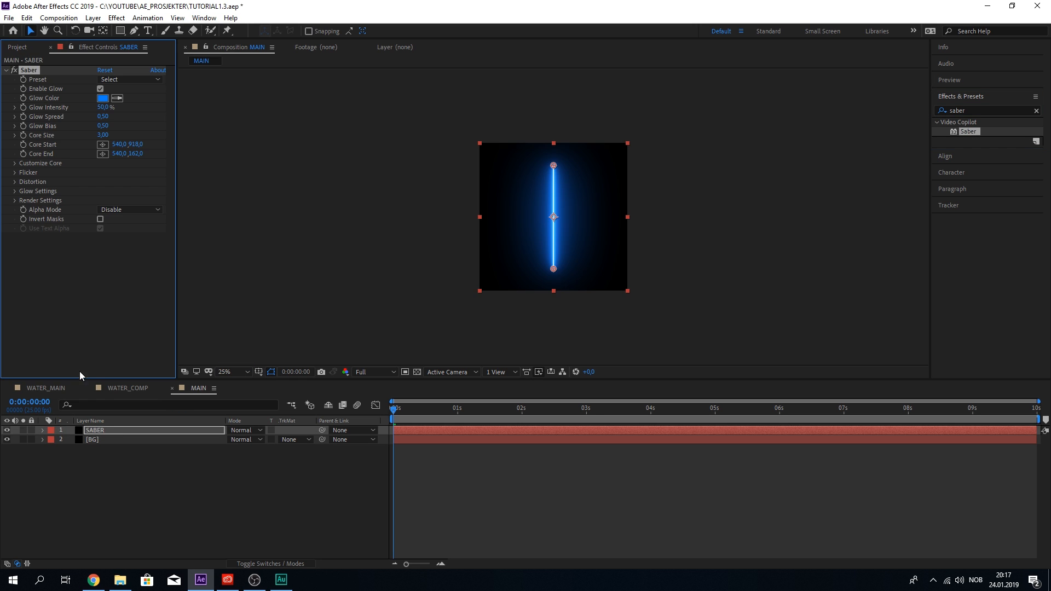
pyautogui.click(140, 79)
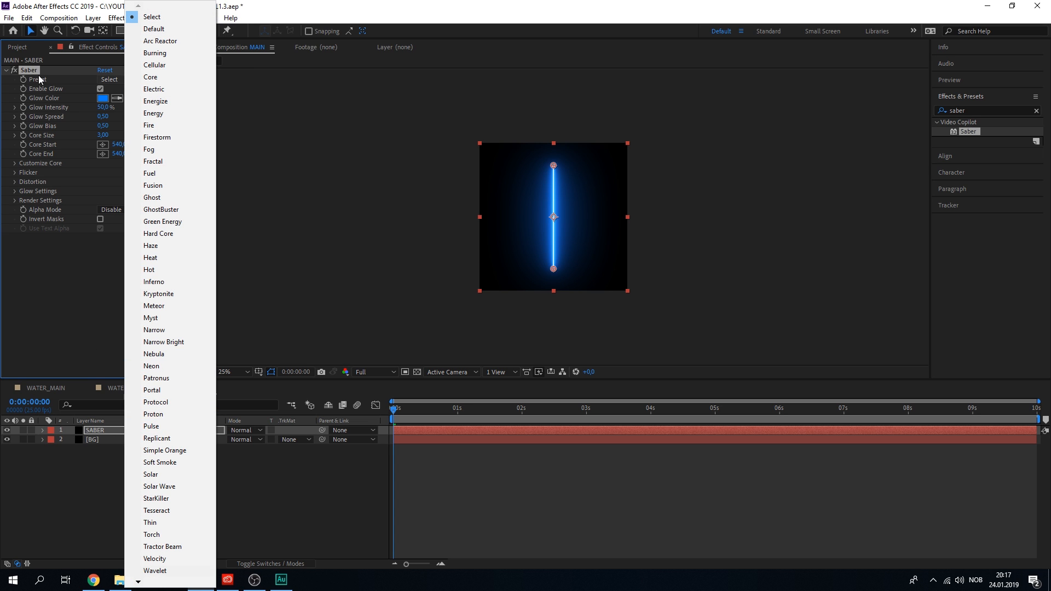
pyautogui.click(174, 366)
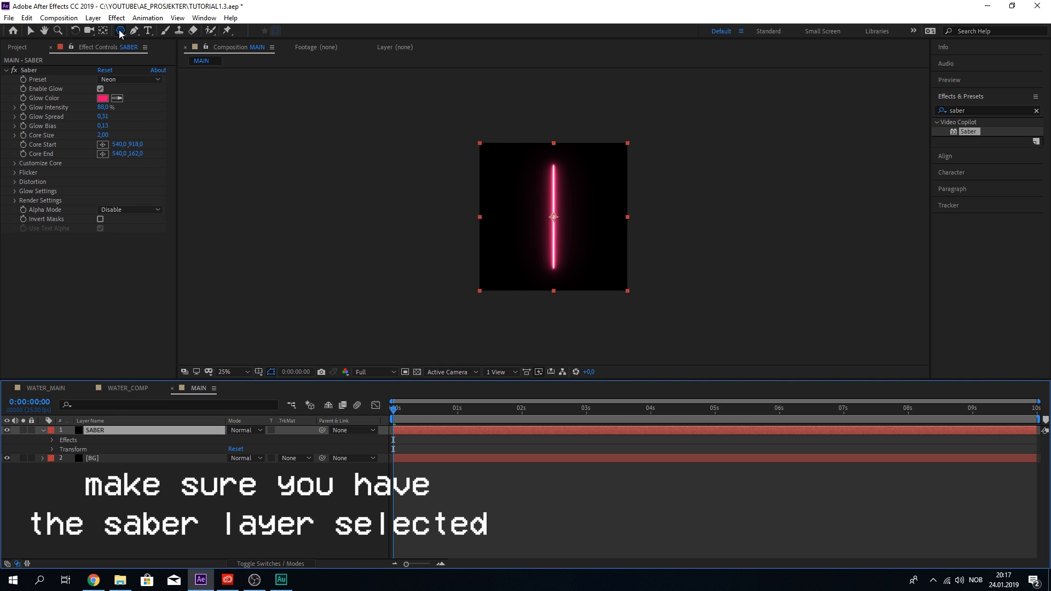
# Draw a pentagon-shaped mask on the SABER layer over the neon line
pyautogui.click(121, 32)
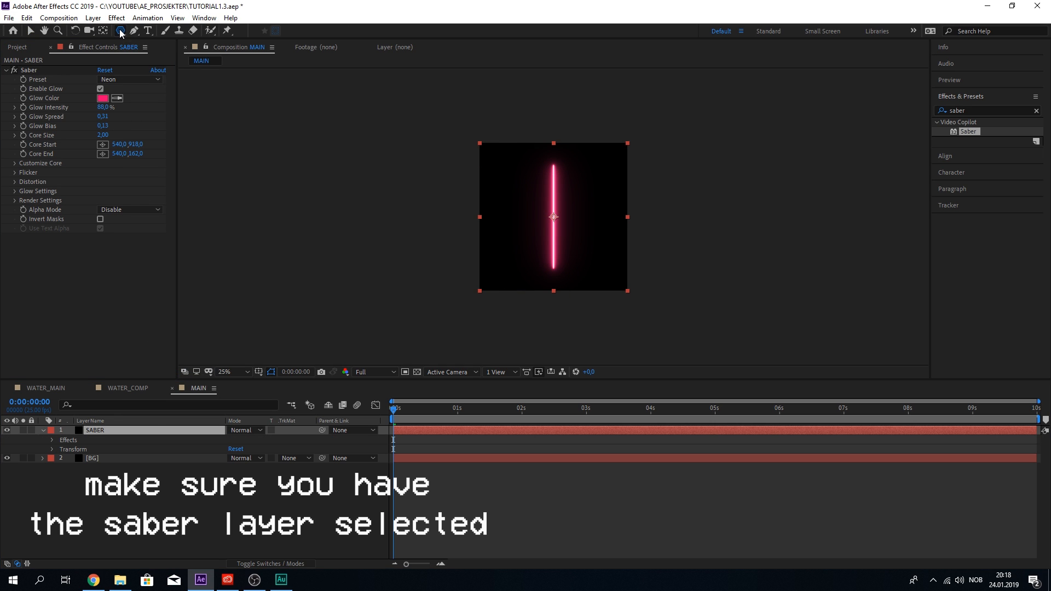
pyautogui.click(173, 66)
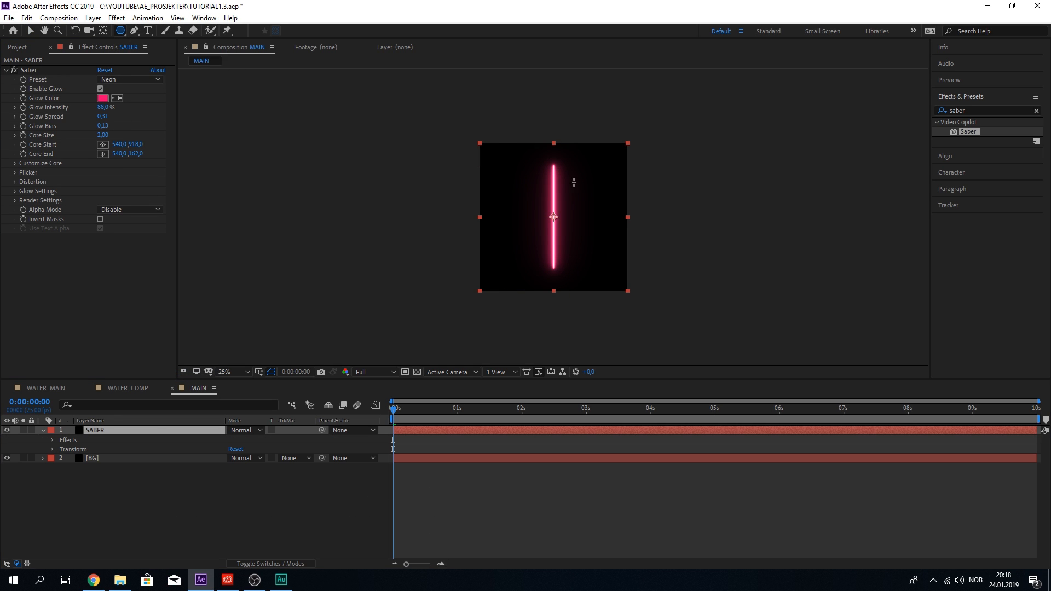
pyautogui.moveTo(525, 180); pyautogui.dragTo(565, 210)
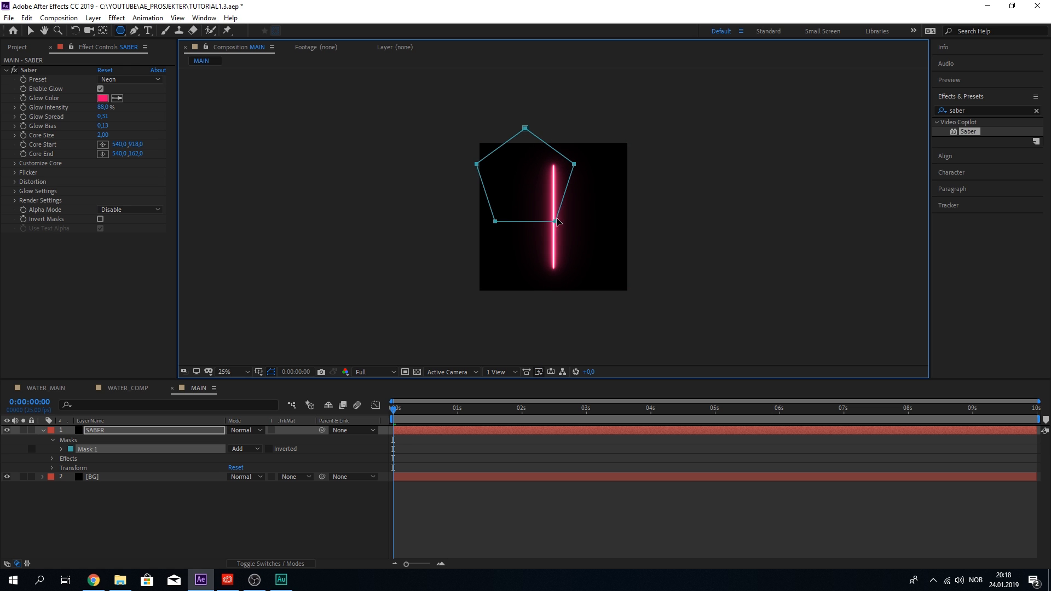
pyautogui.press('v')
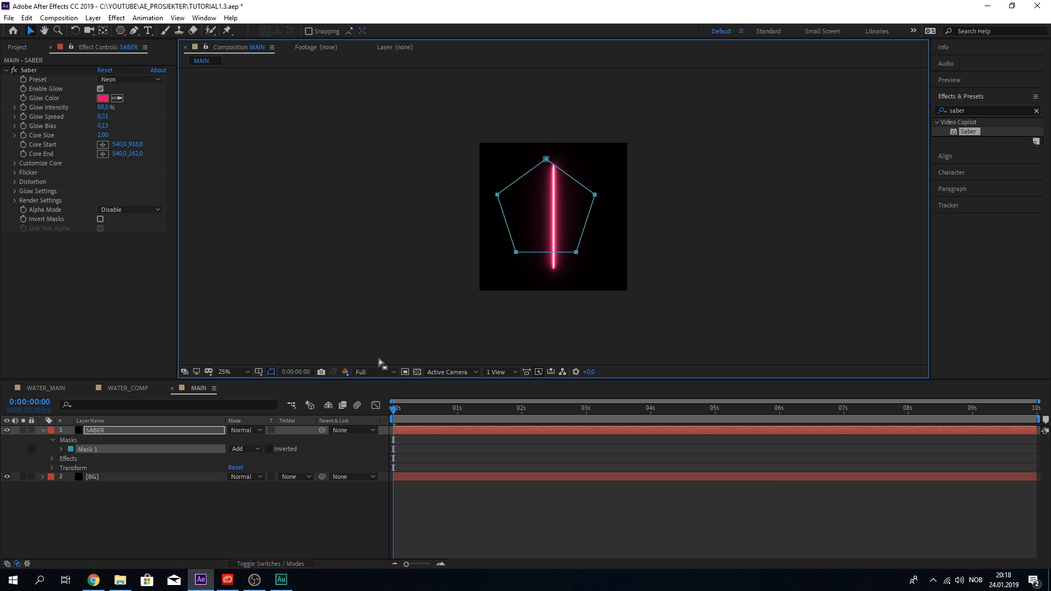
# Show the Title/Action Safe guides and move the pentagon mask closer to the composition's centre
pyautogui.click(258, 373)
pyautogui.click(281, 386)
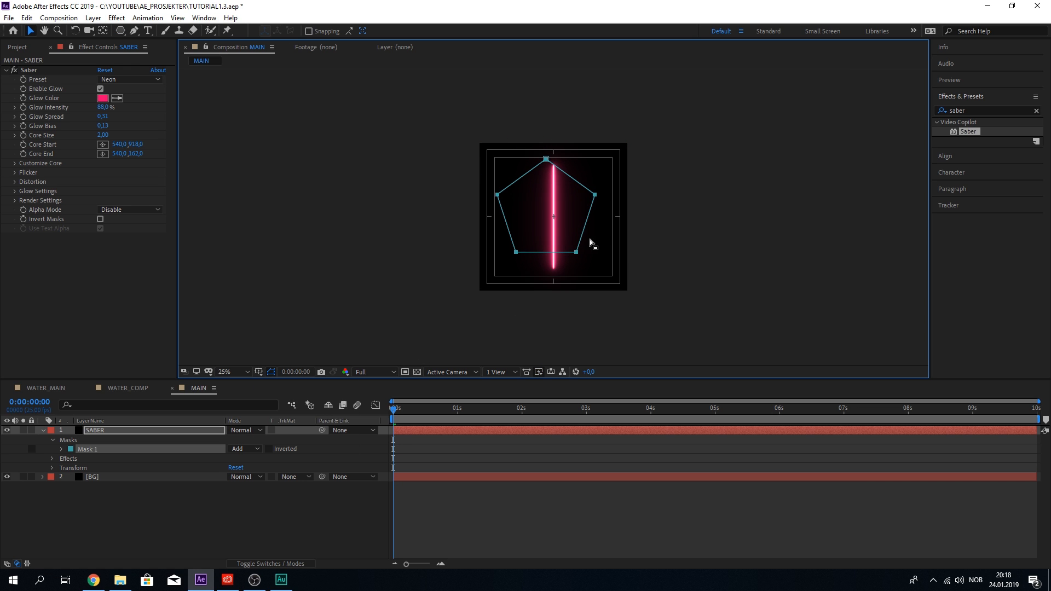
pyautogui.scroll(2, 533, 254)
pyautogui.moveTo(628, 261); pyautogui.dragTo(630, 264)
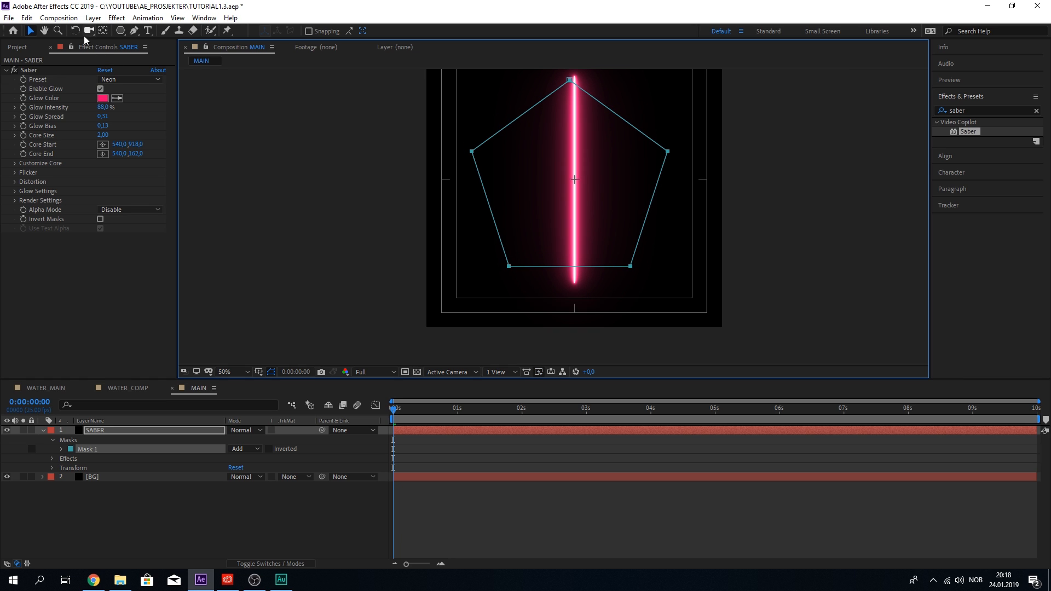
# Delete the pentagon mask's two side vertices with the Pen tool, leaving a triangle
pyautogui.click(132, 32)
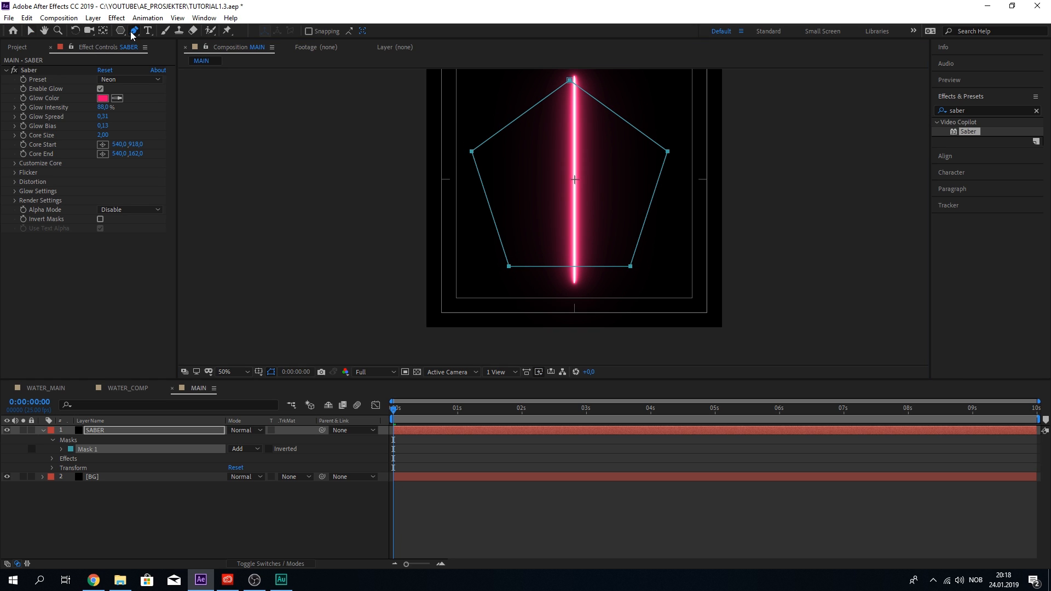
pyautogui.click(473, 157)
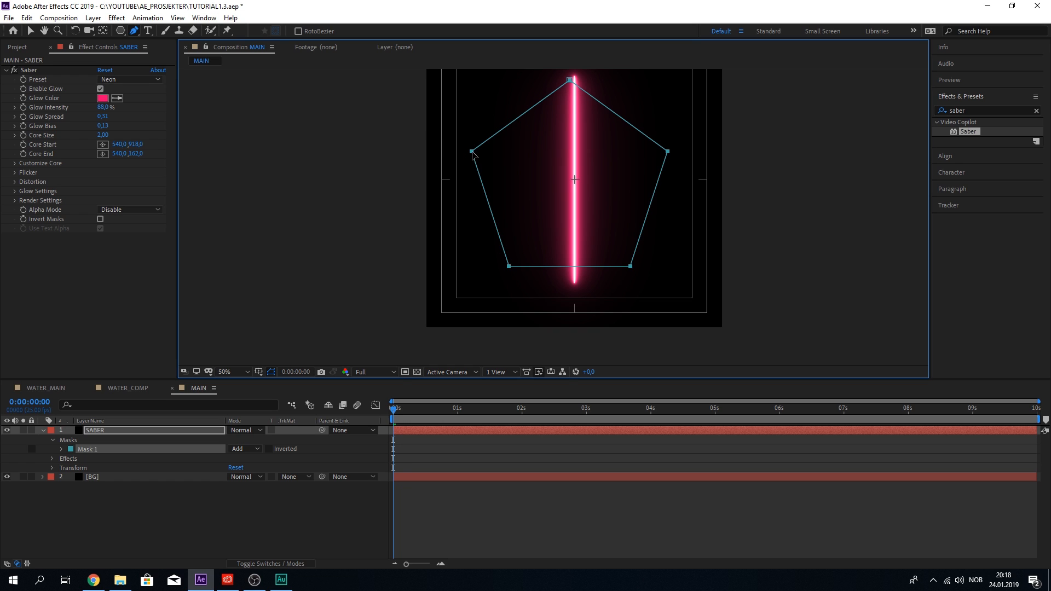
pyautogui.keyDown('ctrl'); pyautogui.click(471, 152); pyautogui.keyUp('ctrl')
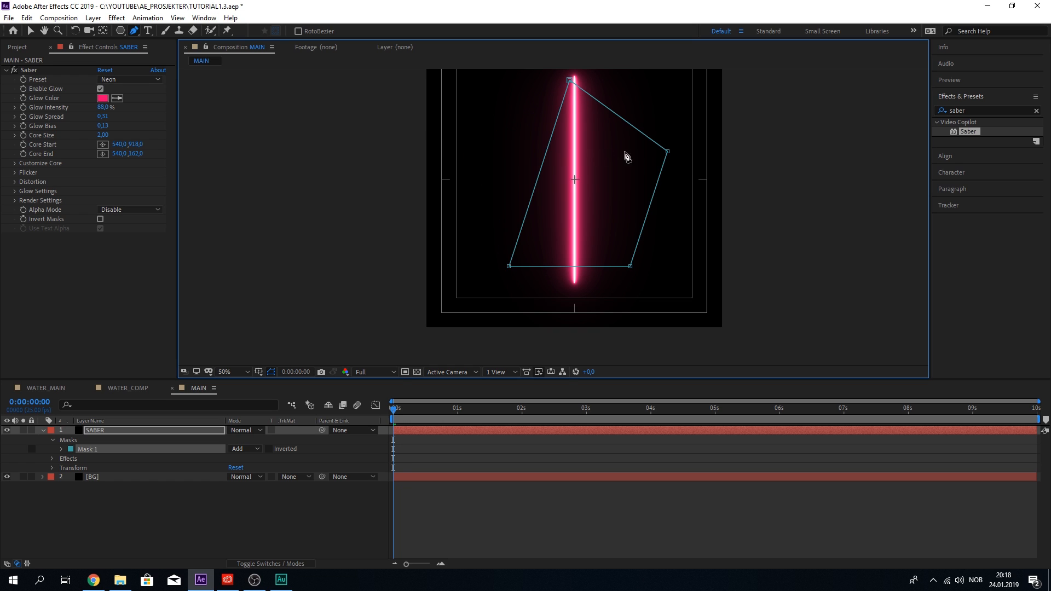
pyautogui.keyDown('ctrl'); pyautogui.click(668, 152); pyautogui.keyUp('ctrl')
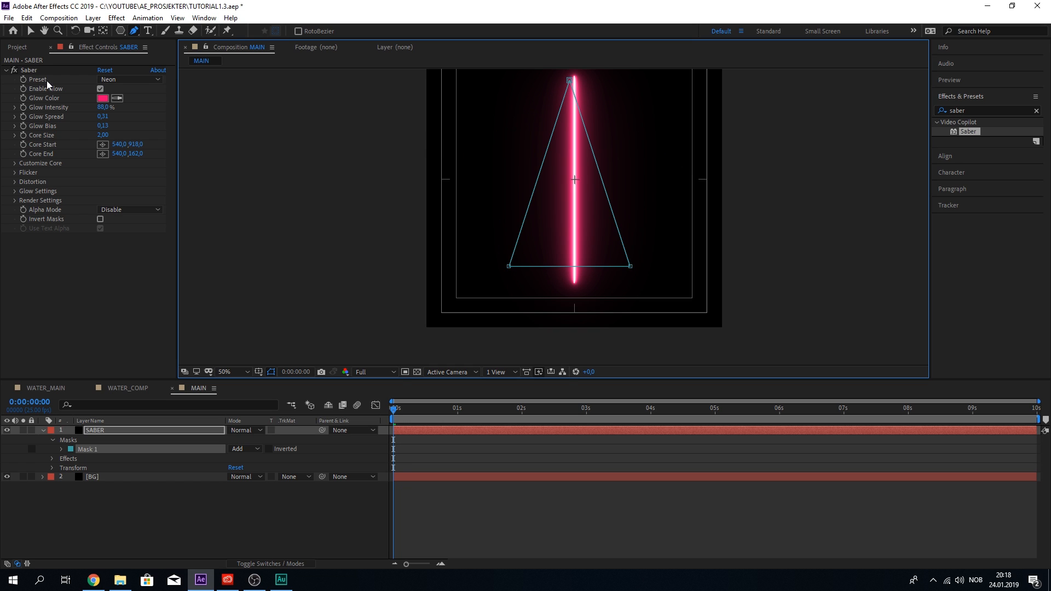
# Scale the triangle mask down and centre it in the composition
pyautogui.click(30, 30)
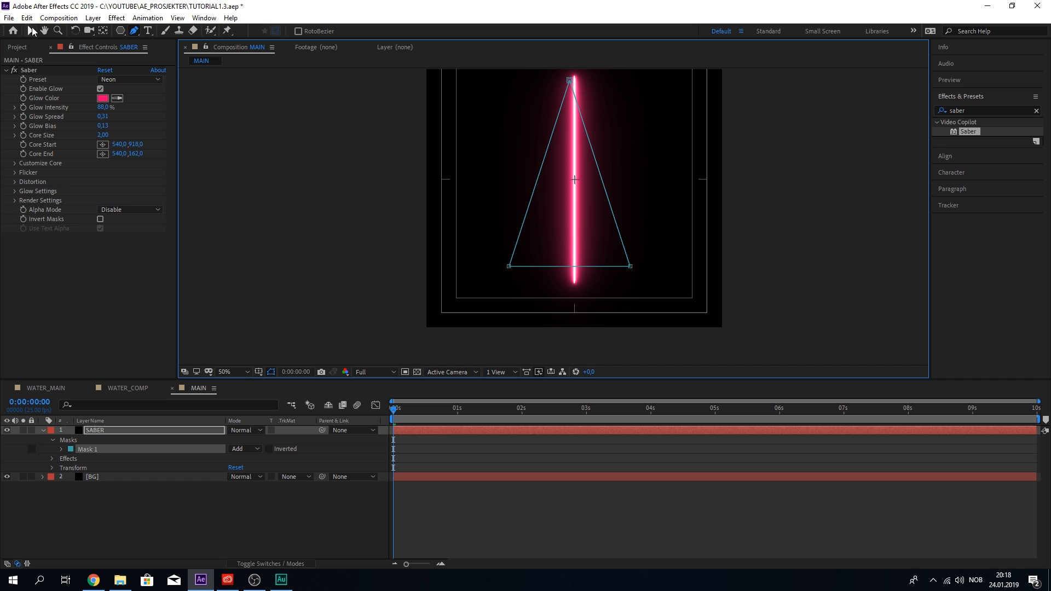
pyautogui.doubleClick(630, 266)
pyautogui.moveTo(631, 266); pyautogui.dragTo(612, 219)
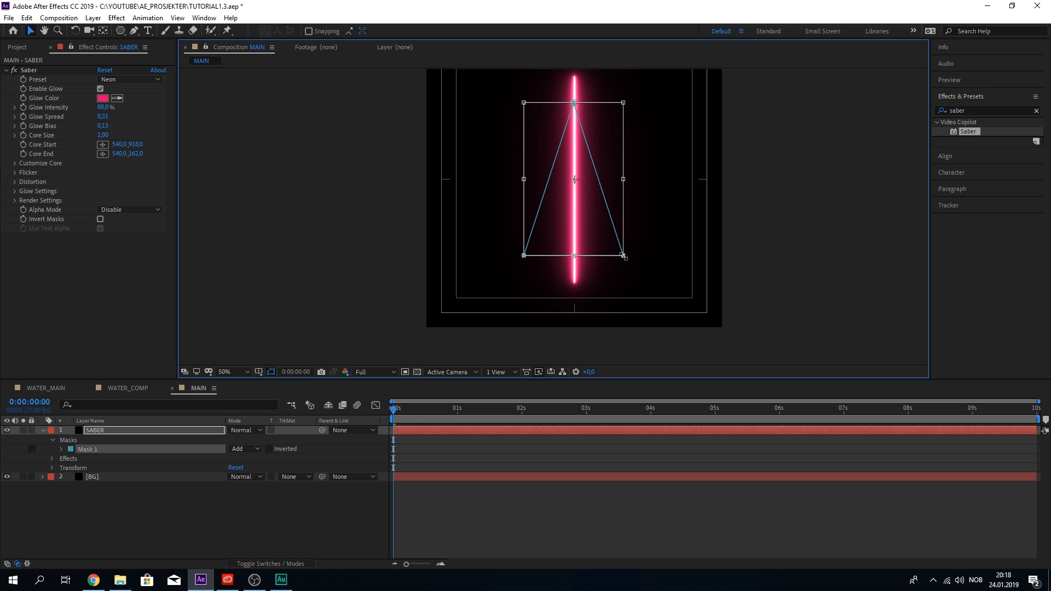
pyautogui.moveTo(623, 255); pyautogui.dragTo(616, 243)
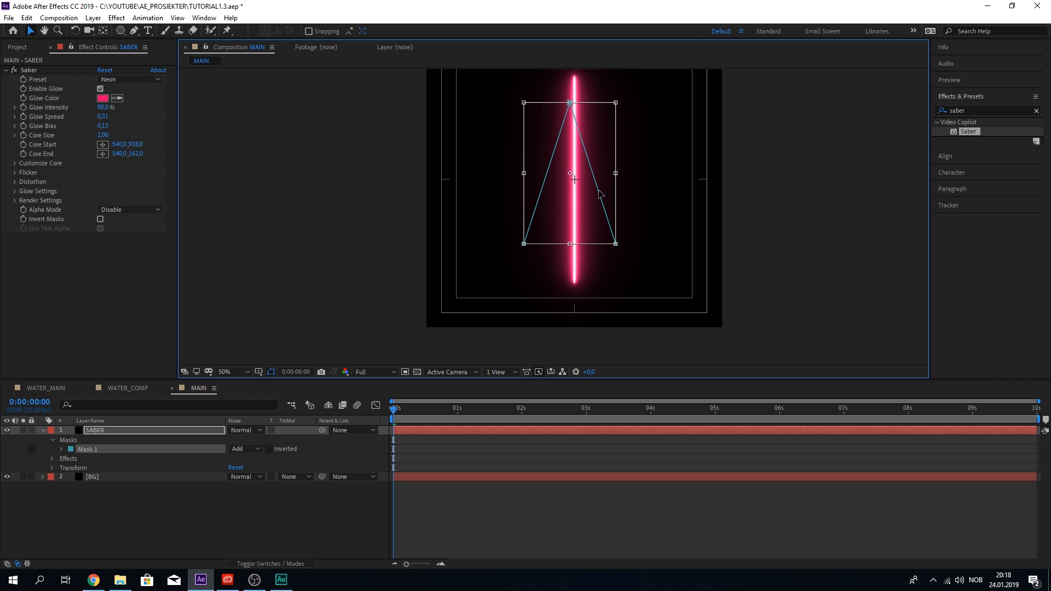
pyautogui.moveTo(599, 193); pyautogui.dragTo(603, 199)
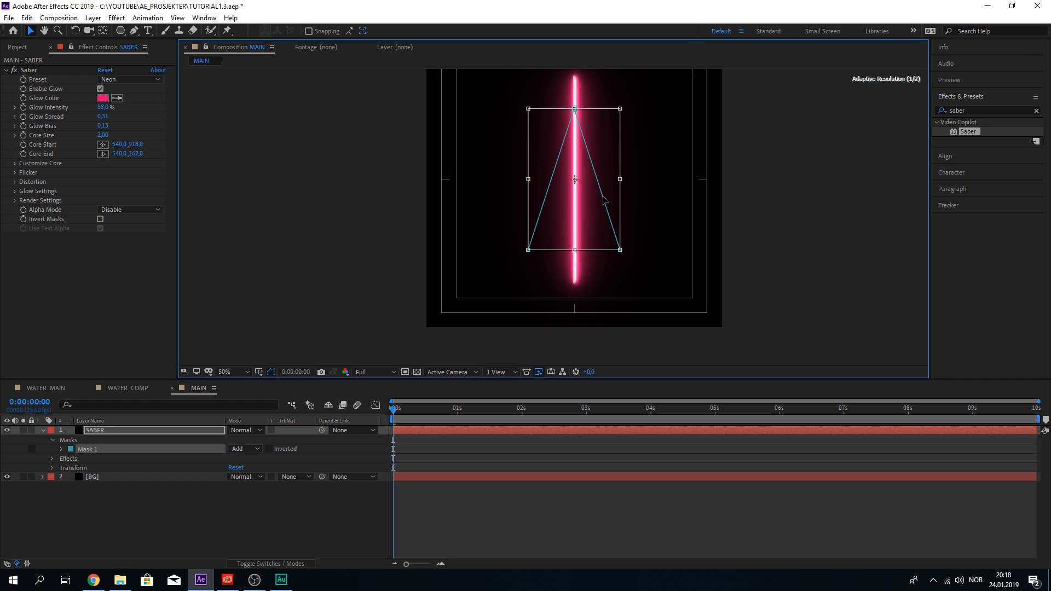
# Set the Saber effect's Core Type to Layer Masks under Customize Core
pyautogui.click(110, 268)
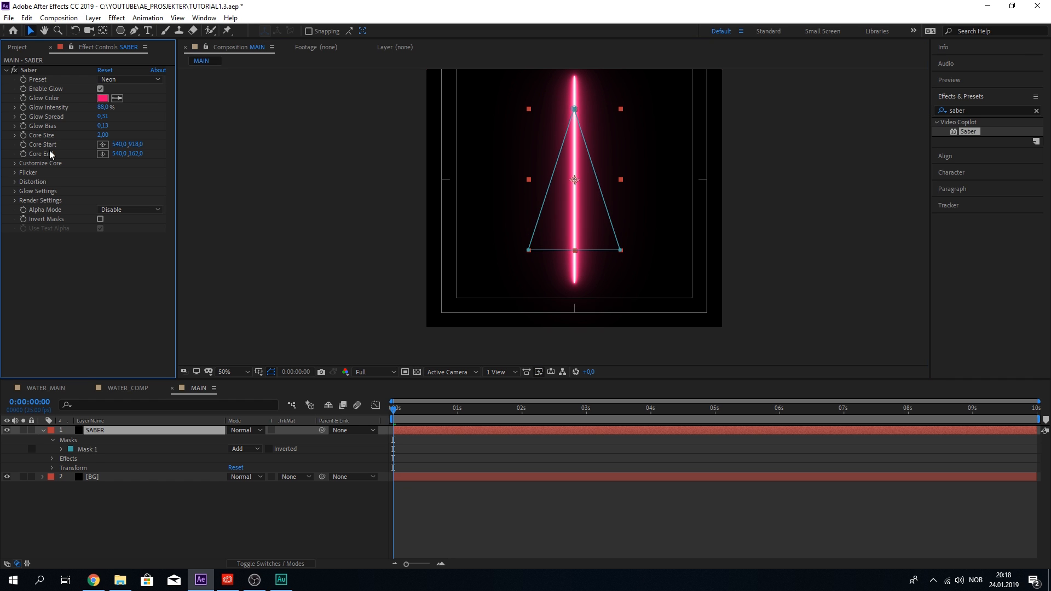
pyautogui.click(27, 70)
pyautogui.click(15, 164)
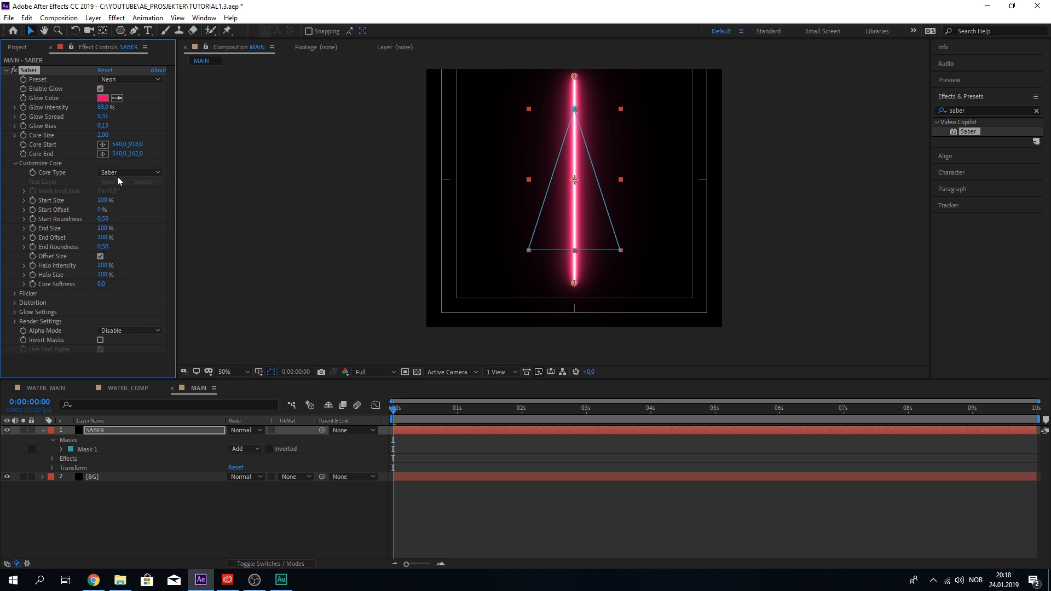
pyautogui.click(118, 174)
pyautogui.click(129, 201)
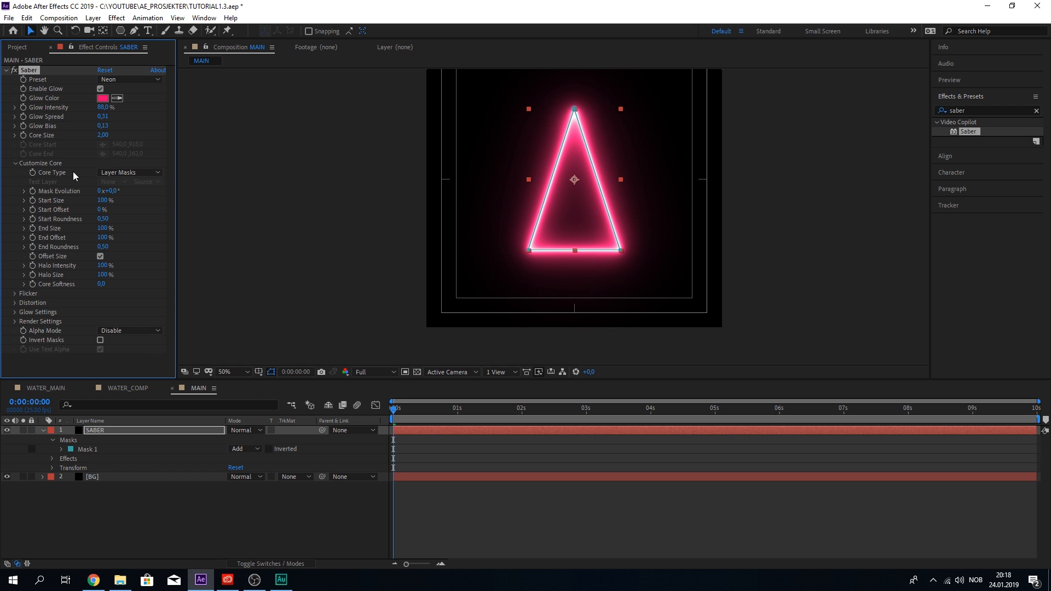
pyautogui.scroll(-2, 583, 118)
pyautogui.scroll(2, 582, 119)
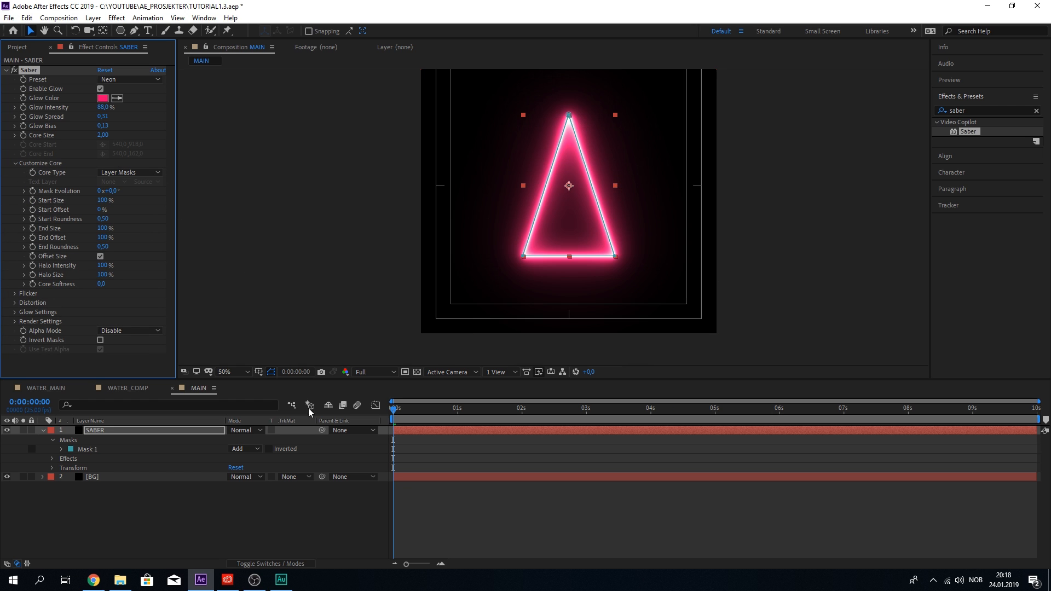
# Lower the Saber's Glow Intensity to 63%, preview the animation and save the project
pyautogui.click(222, 505)
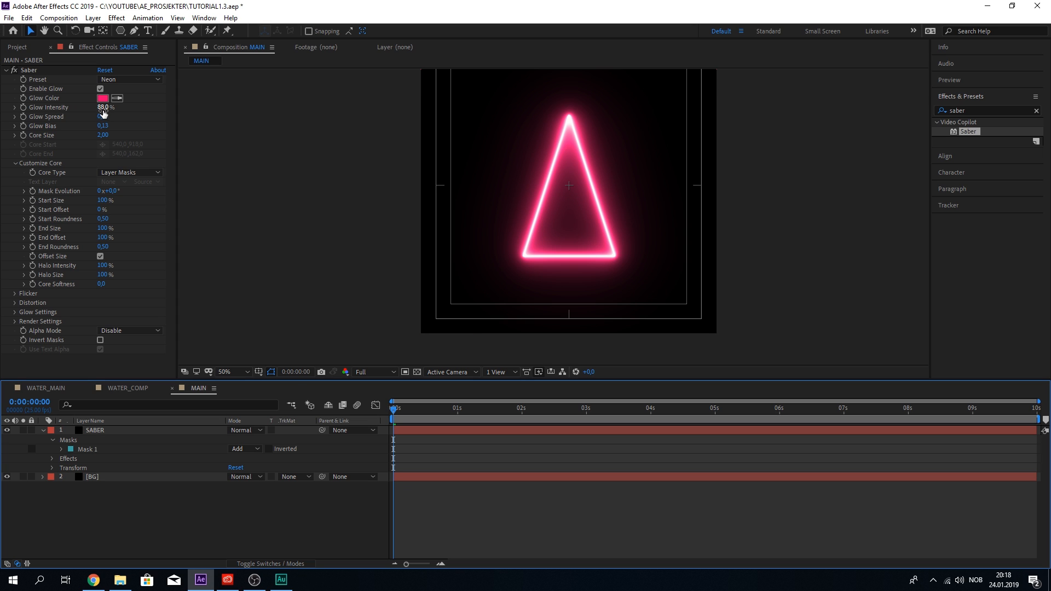
pyautogui.moveTo(104, 109); pyautogui.dragTo(90, 112)
pyautogui.press('space')
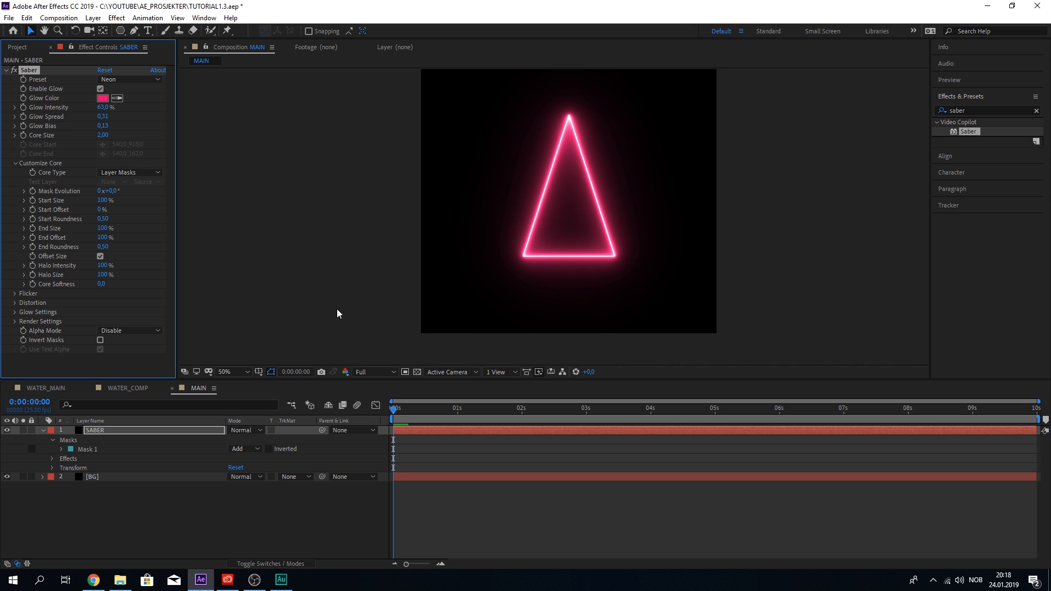
pyautogui.press('space')
pyautogui.hotkey('ctrl', 's')
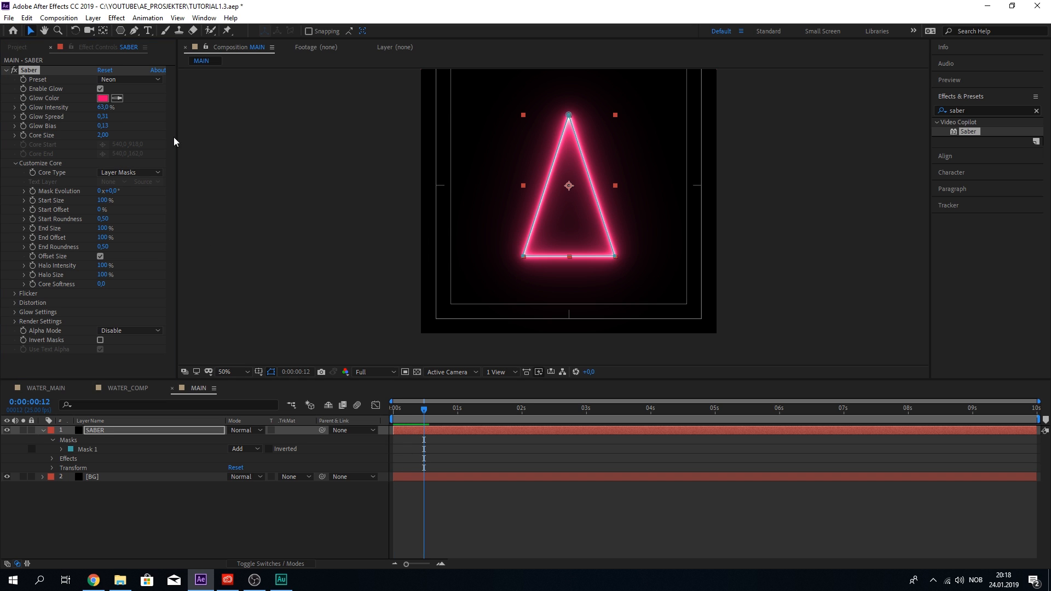
pyautogui.moveTo(105, 120); pyautogui.dragTo(107, 129)
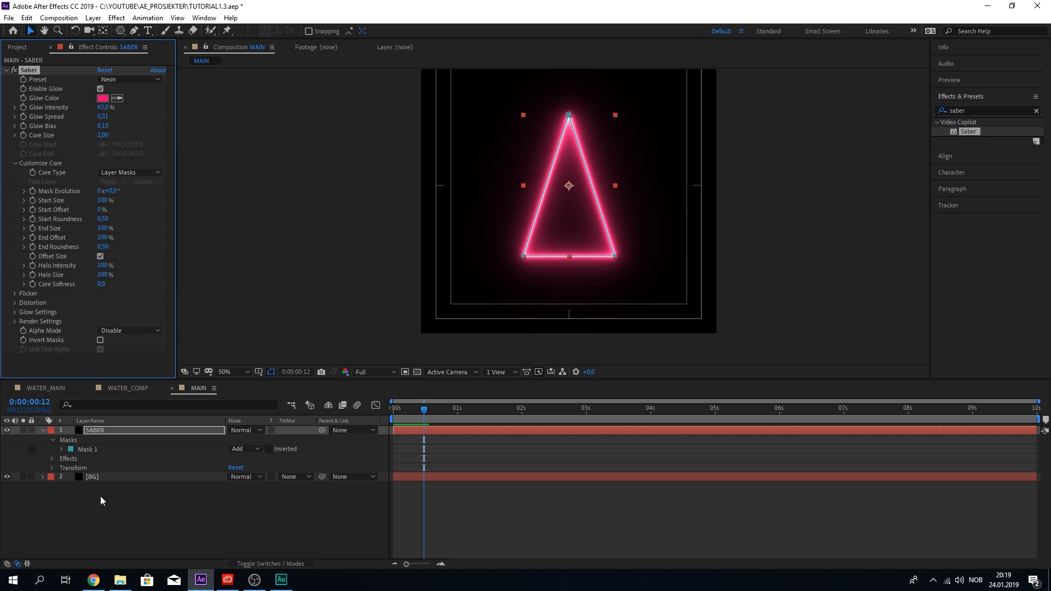
pyautogui.hotkey('ctrl', 's')
# Expand the SABER layer in the timeline to view its Transform properties
pyautogui.click(158, 498)
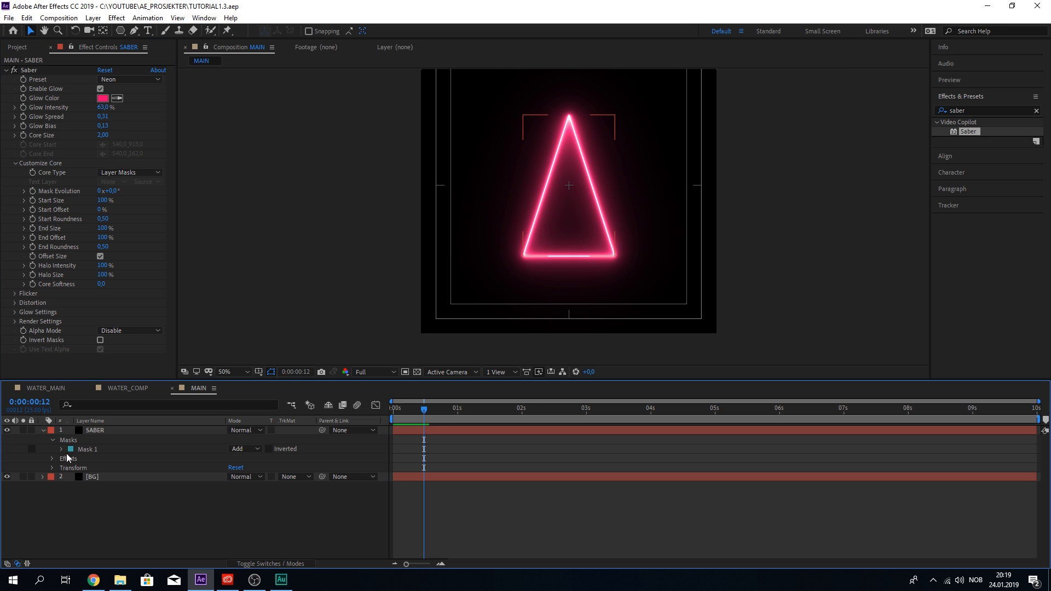
pyautogui.click(43, 431)
pyautogui.click(114, 436)
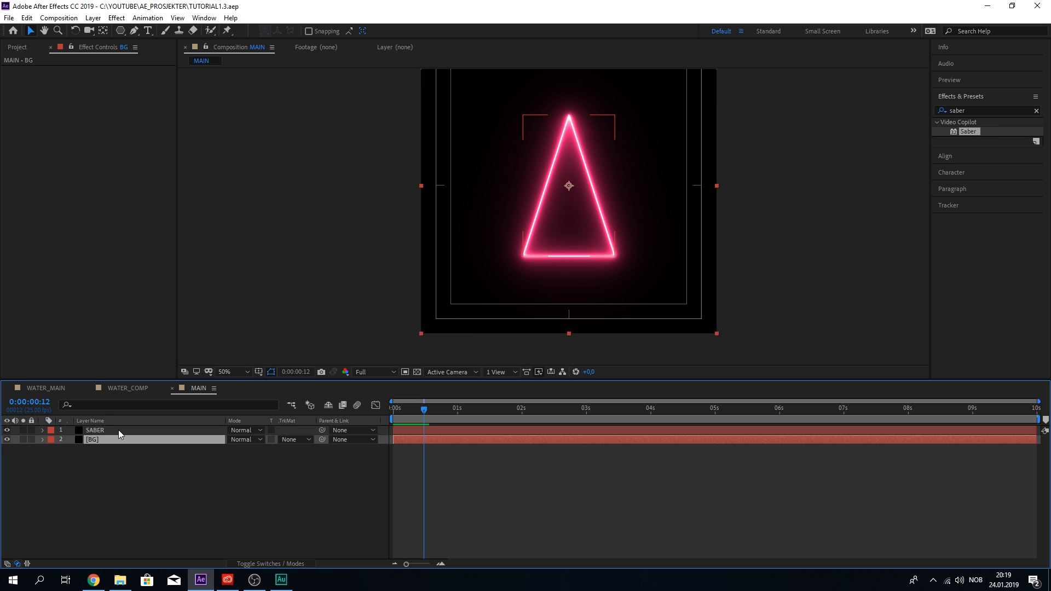
pyautogui.click(119, 430)
pyautogui.click(41, 431)
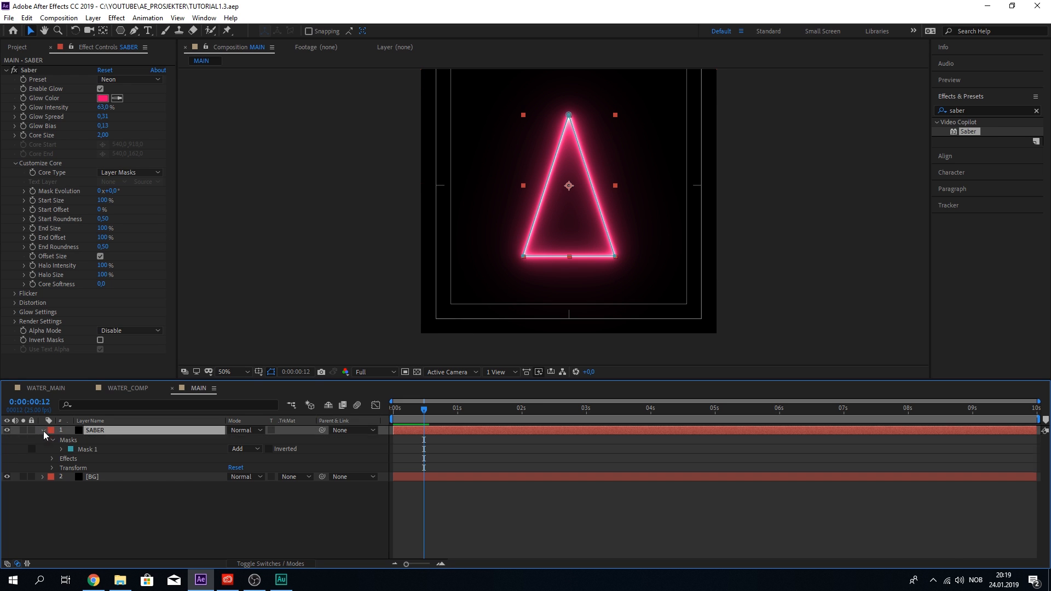
pyautogui.click(52, 469)
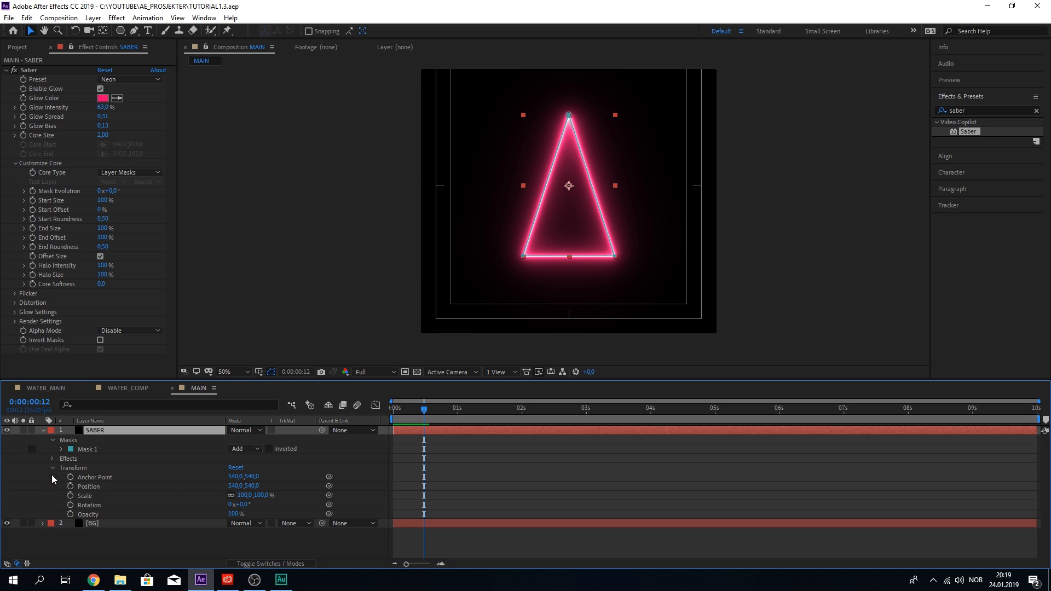
# Add an End Offset keyframe of 100% to the Saber effect at 0:00:01:20
pyautogui.click(396, 420)
pyautogui.moveTo(395, 422); pyautogui.dragTo(418, 420)
pyautogui.moveTo(423, 419); pyautogui.dragTo(509, 417)
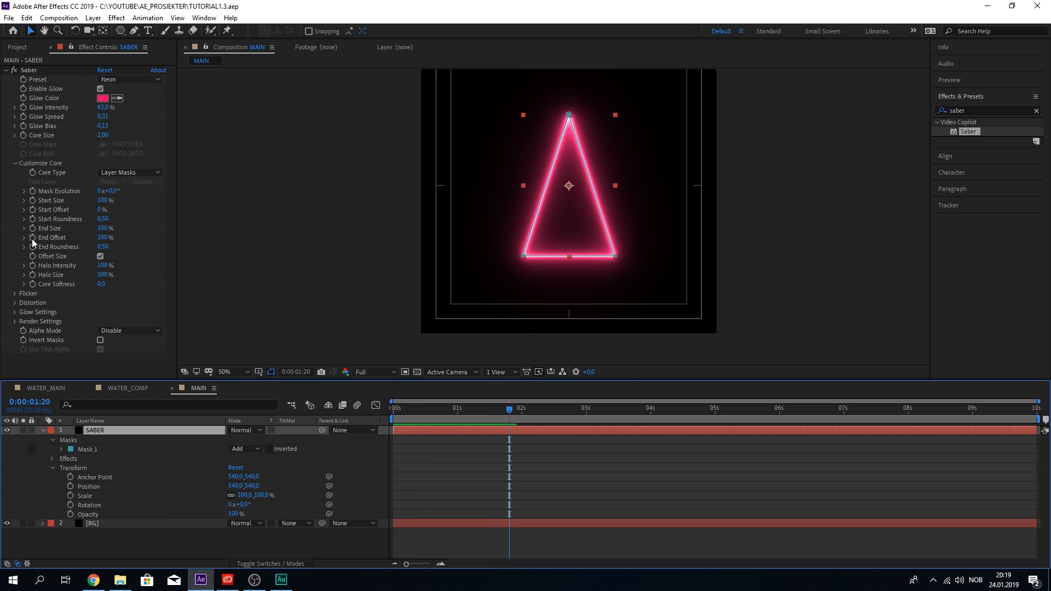
pyautogui.click(66, 236)
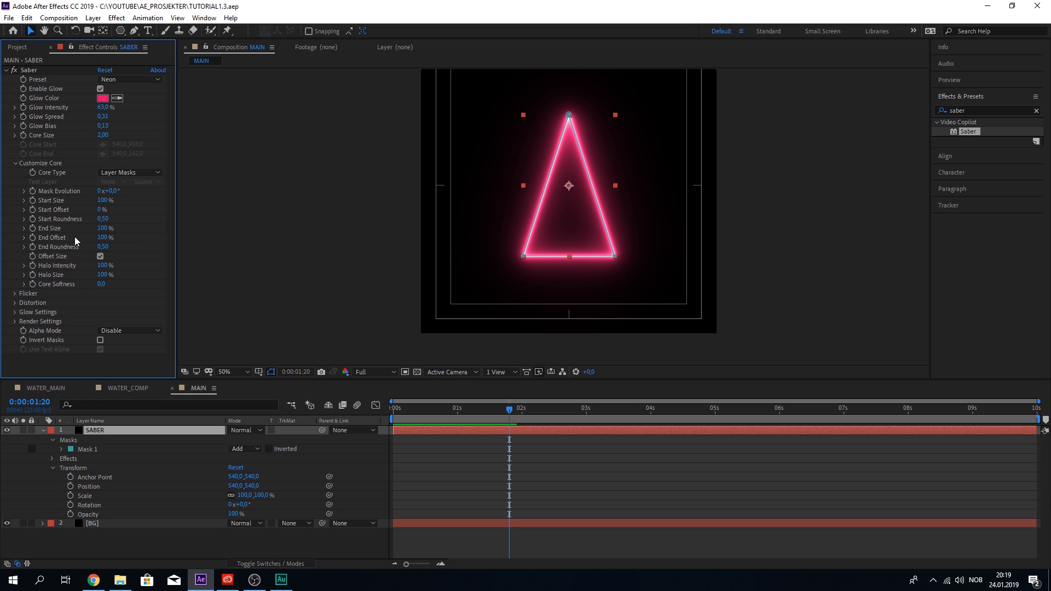
pyautogui.click(34, 238)
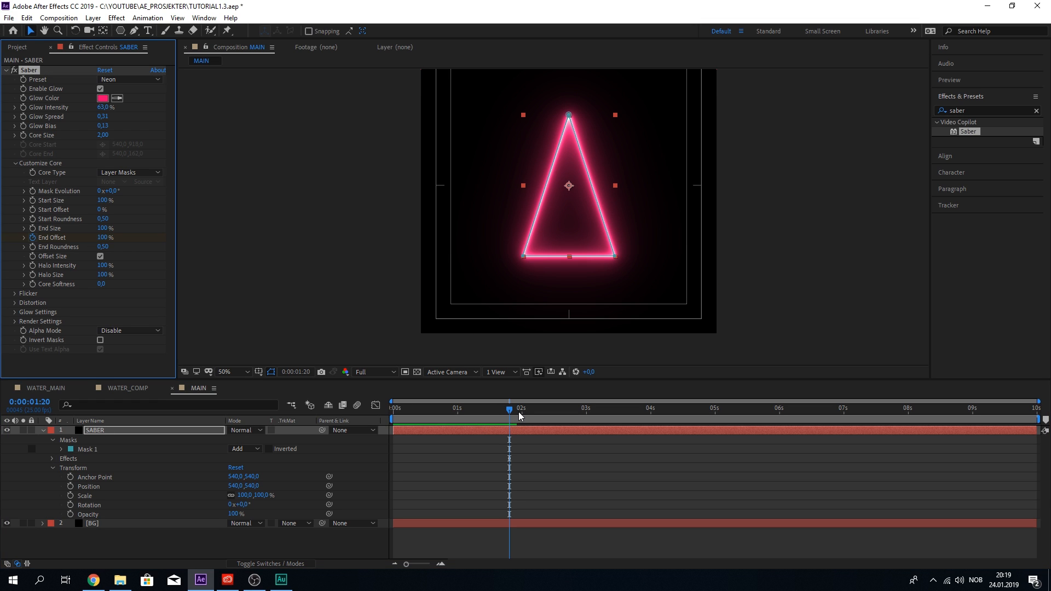
# Add an End Offset keyframe of 0% at 0:00:00:09
pyautogui.moveTo(509, 415); pyautogui.dragTo(415, 415)
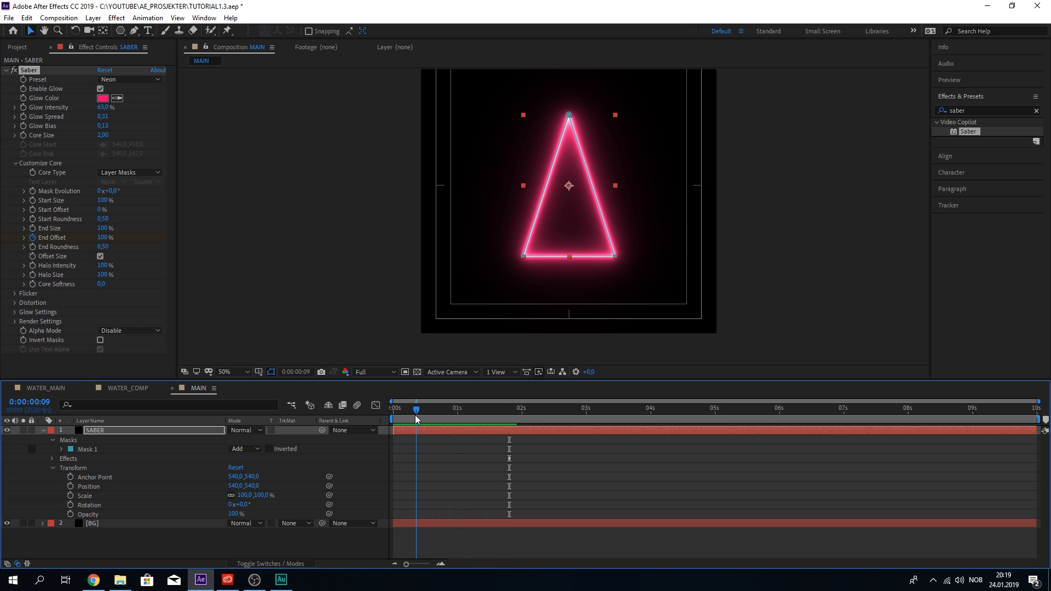
pyautogui.click(103, 238)
pyautogui.write('0')
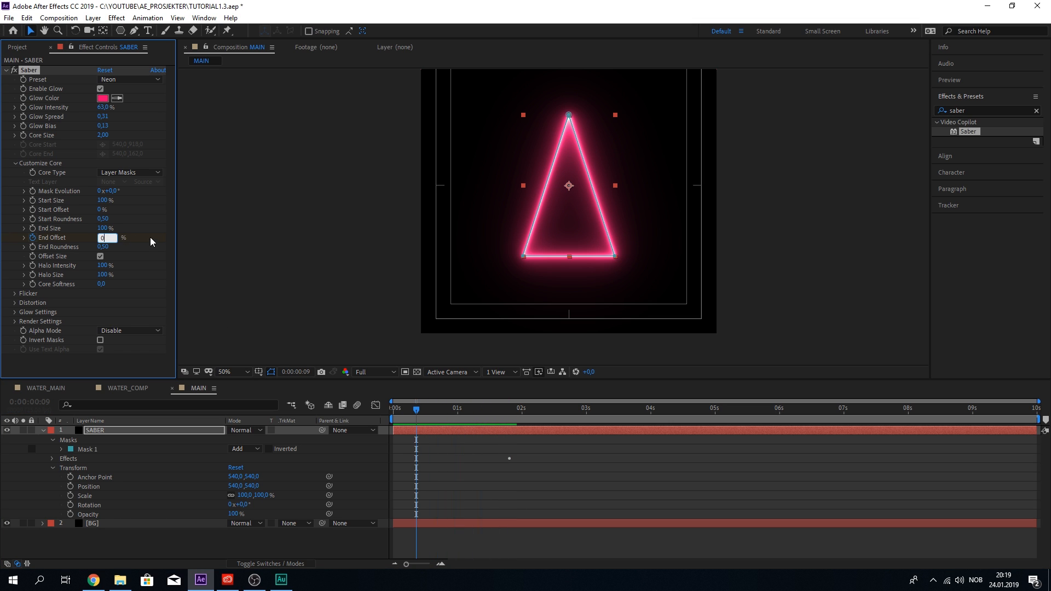
pyautogui.press('Return')
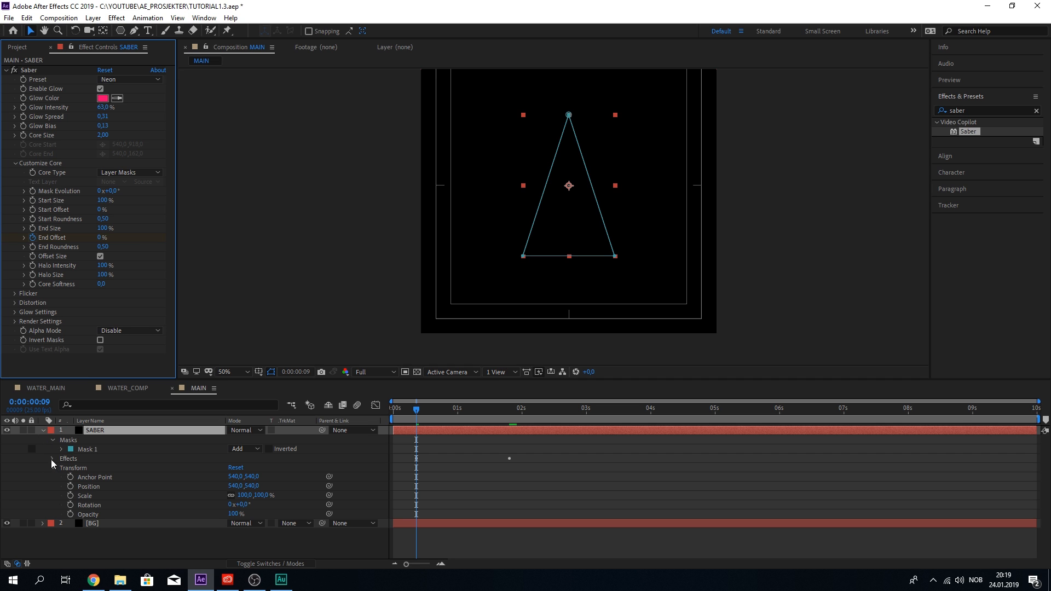
# Reveal the End Offset keyframes in the timeline under the Saber effect's Customize Core and preview the draw-on animation
pyautogui.click(53, 458)
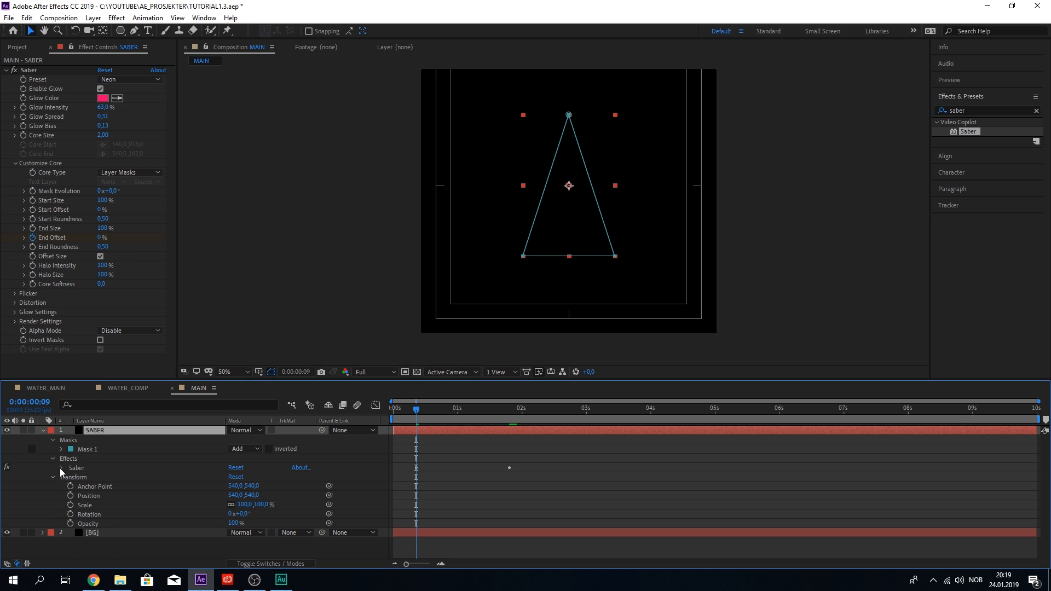
pyautogui.click(62, 468)
pyautogui.click(70, 524)
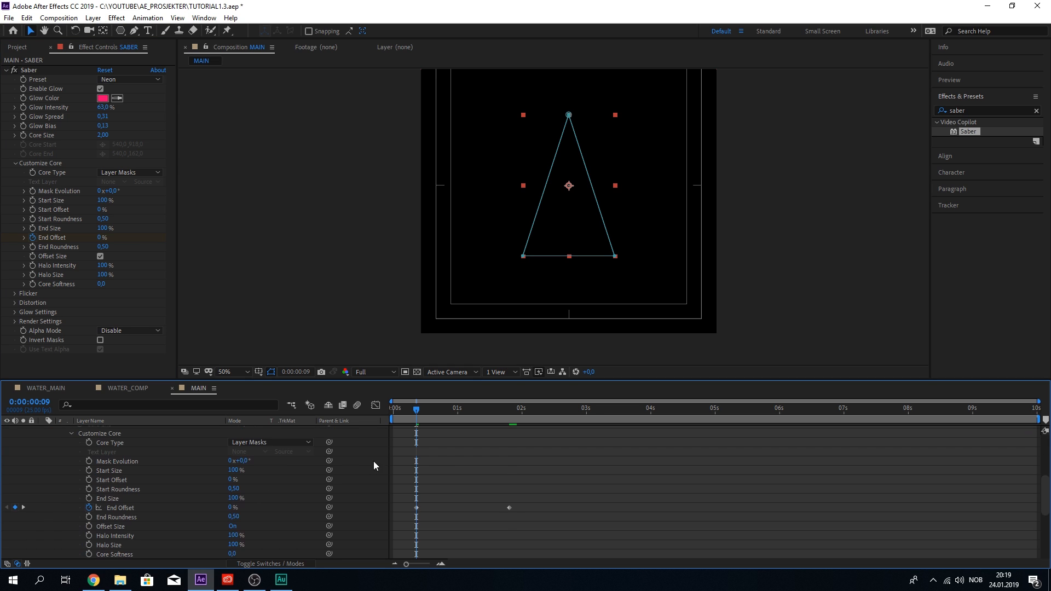
pyautogui.press('space')
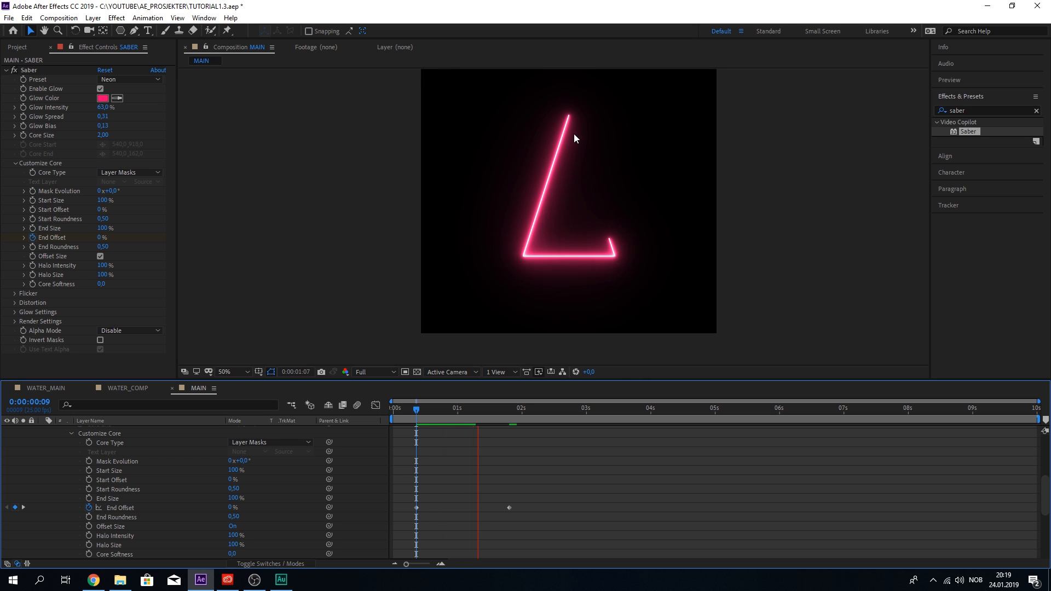
# Move the 100% End Offset keyframe out to about 2.5 seconds and apply Easy Ease to both End Offset keyframes
pyautogui.click(418, 415)
pyautogui.press('space')
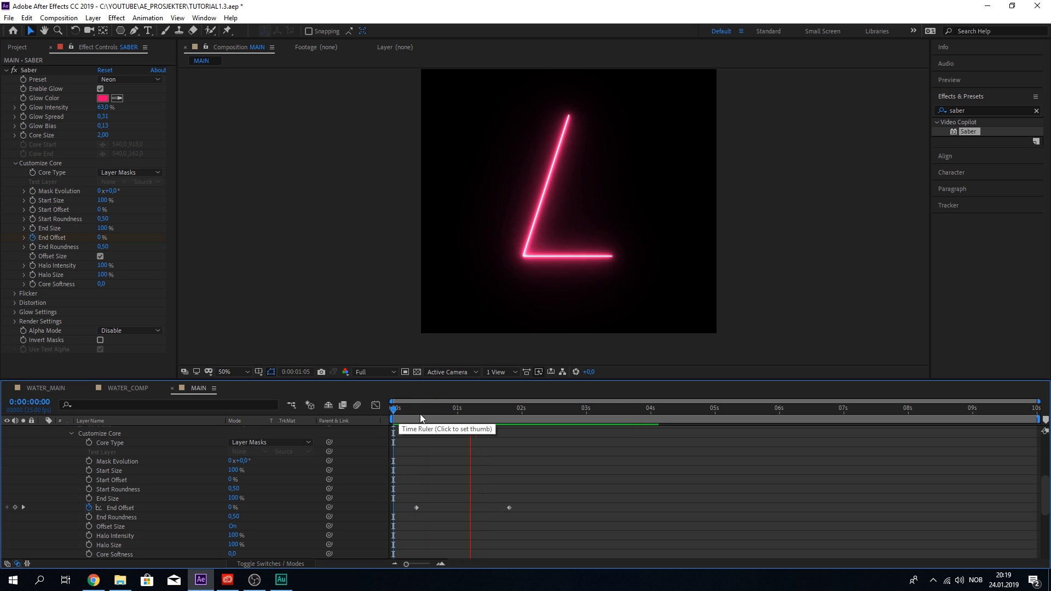
pyautogui.press('space')
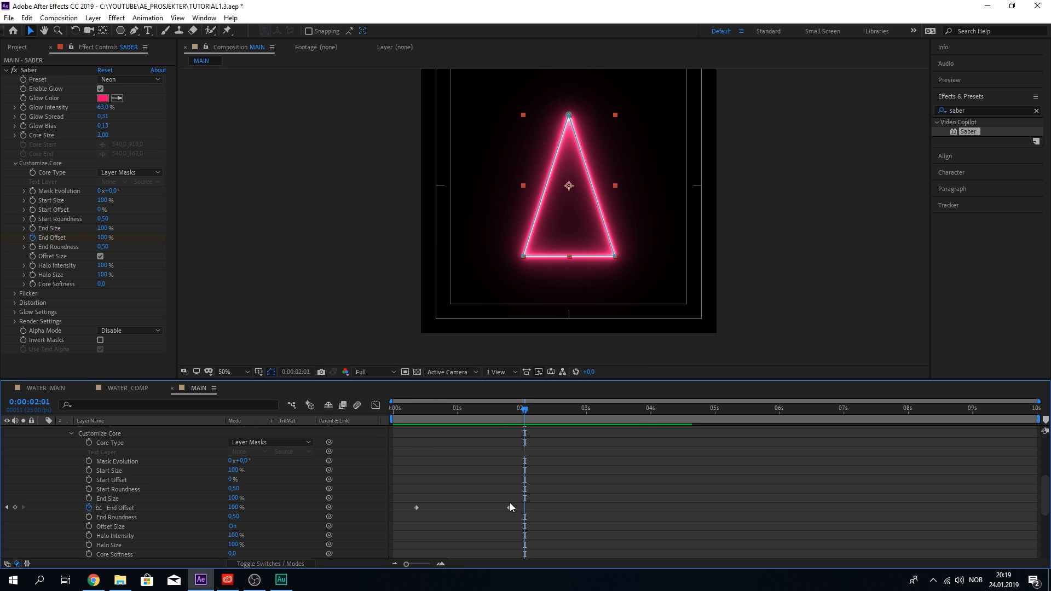
pyautogui.moveTo(510, 508); pyautogui.dragTo(410, 514)
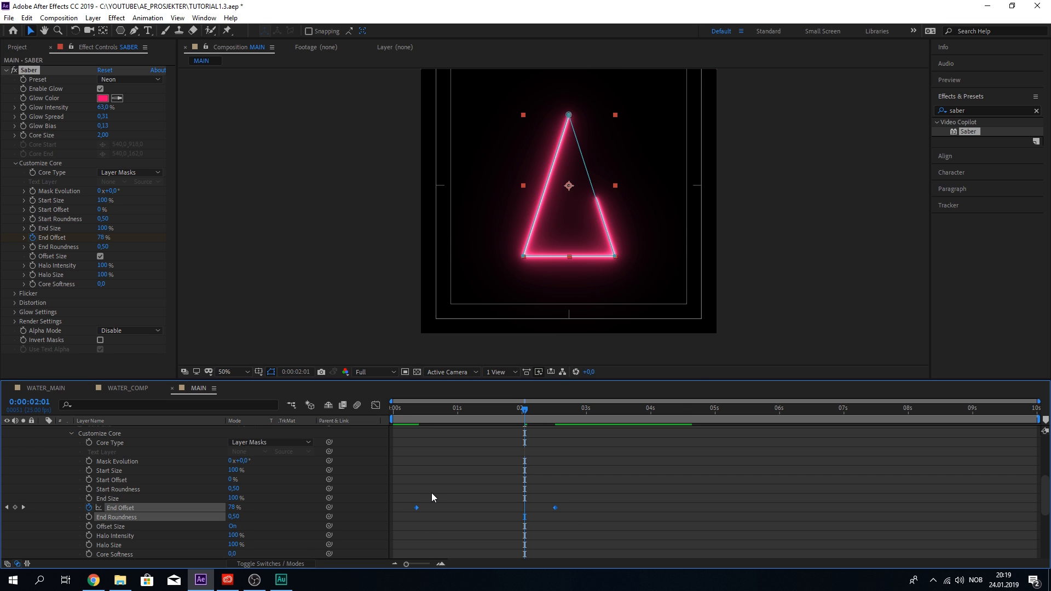
pyautogui.press('F9')
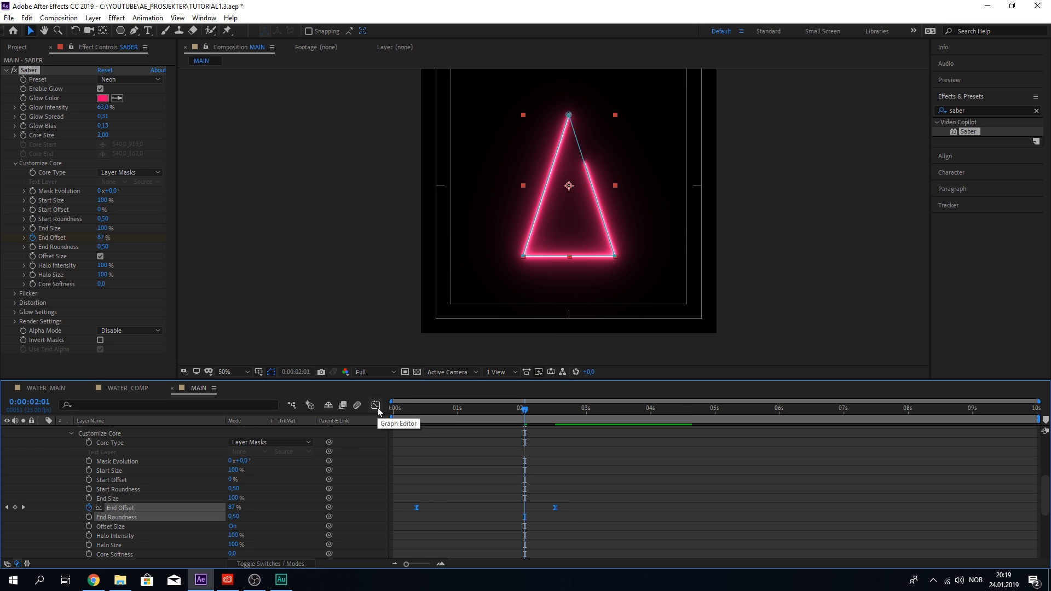
# Reshape the End Offset speed curve in the Graph Editor into a steep peak at about 1.3 seconds with gentle ends
pyautogui.click(377, 407)
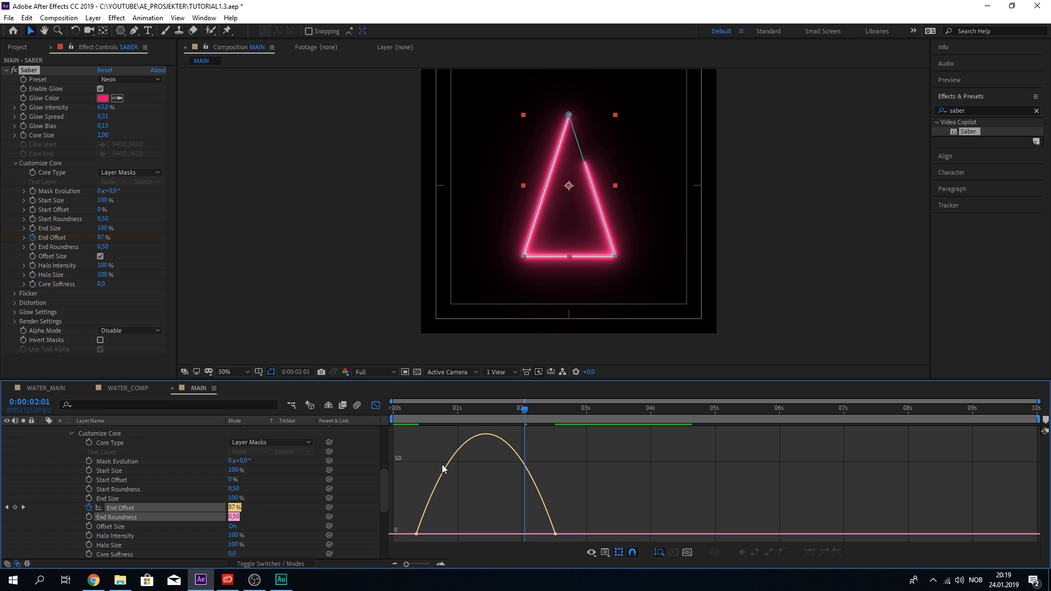
pyautogui.click(415, 533)
pyautogui.moveTo(440, 534); pyautogui.dragTo(460, 534)
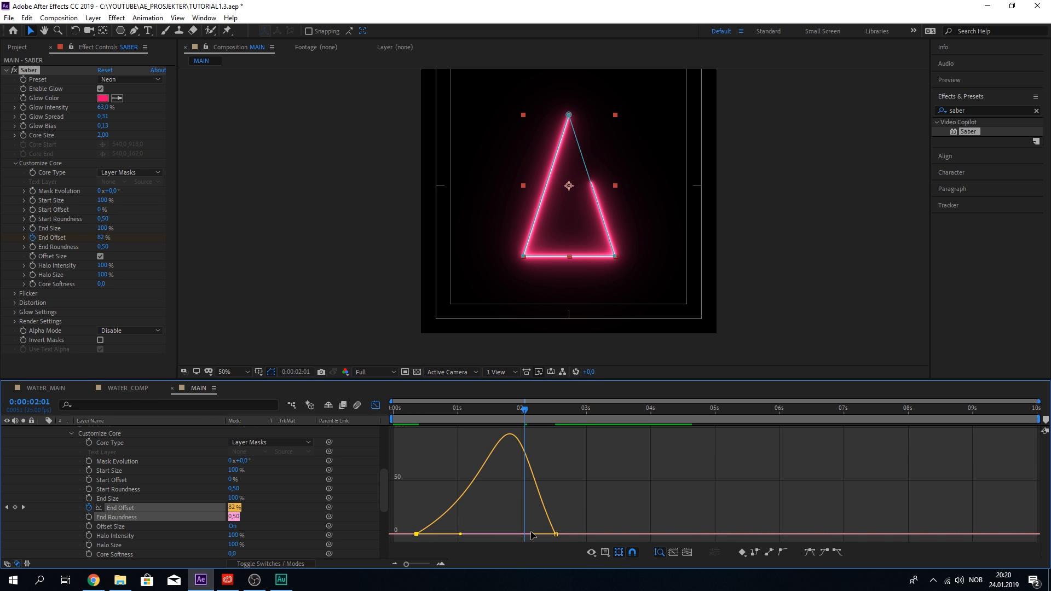
pyautogui.moveTo(532, 536); pyautogui.dragTo(500, 534)
# Preview the eased draw-on animation of the neon triangle from the start of the composition
pyautogui.click(400, 410)
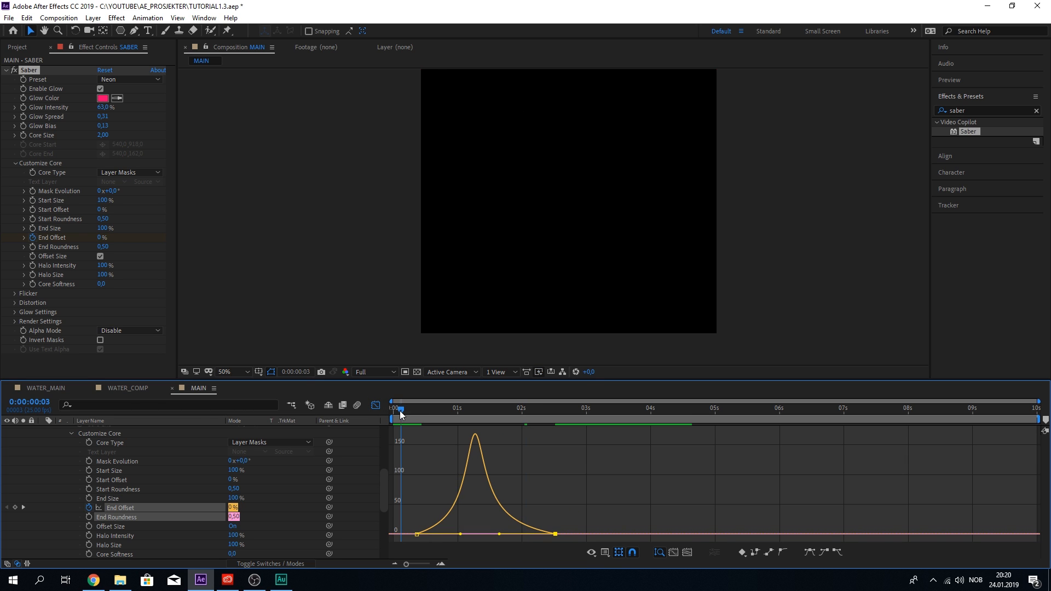
pyautogui.press('space')
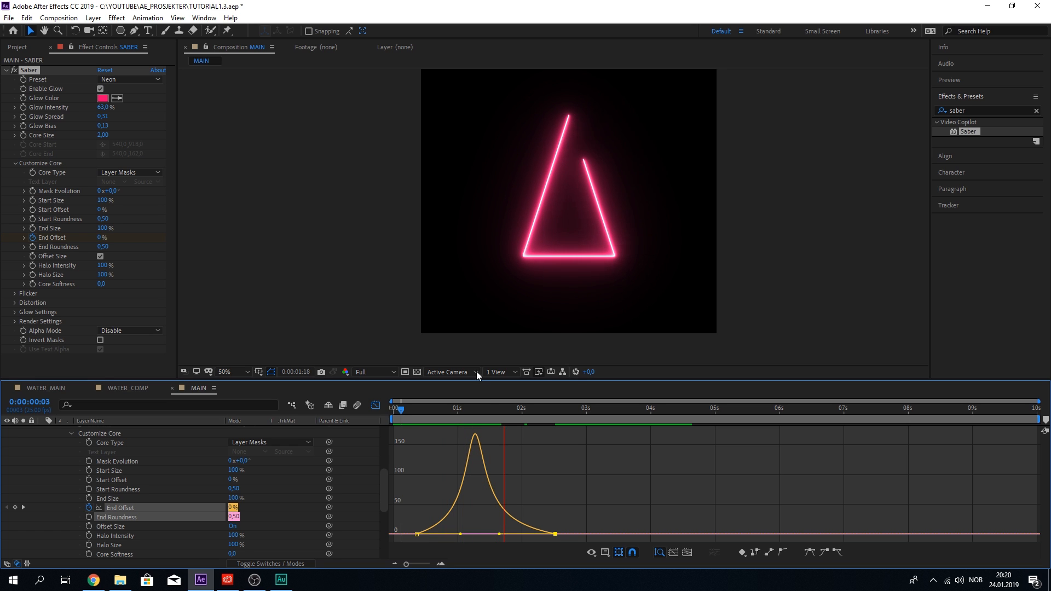
pyautogui.press('space')
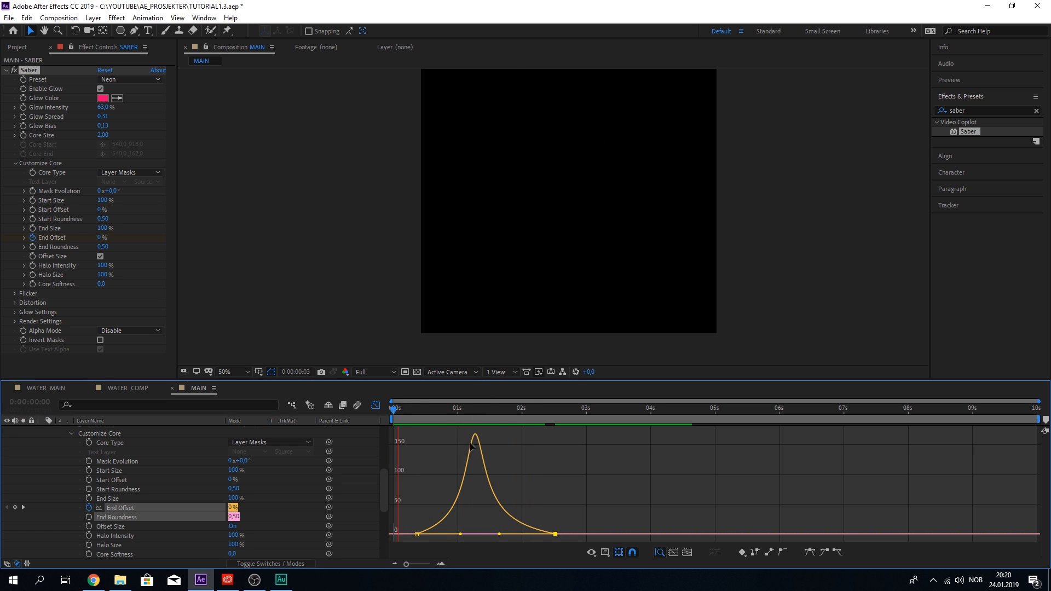
pyautogui.press('space')
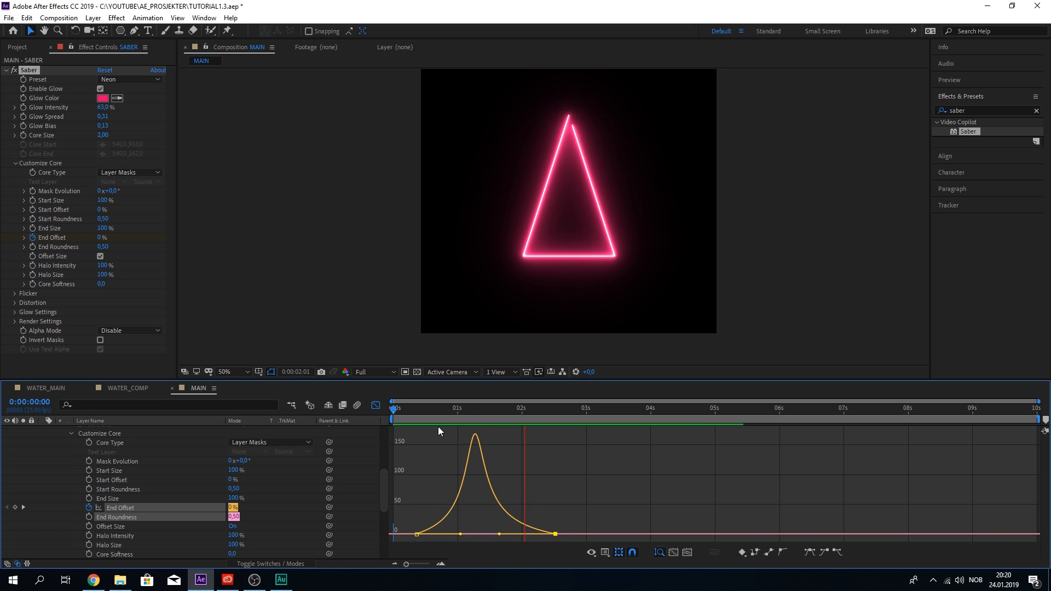
pyautogui.moveTo(468, 412); pyautogui.dragTo(411, 422)
pyautogui.press('space')
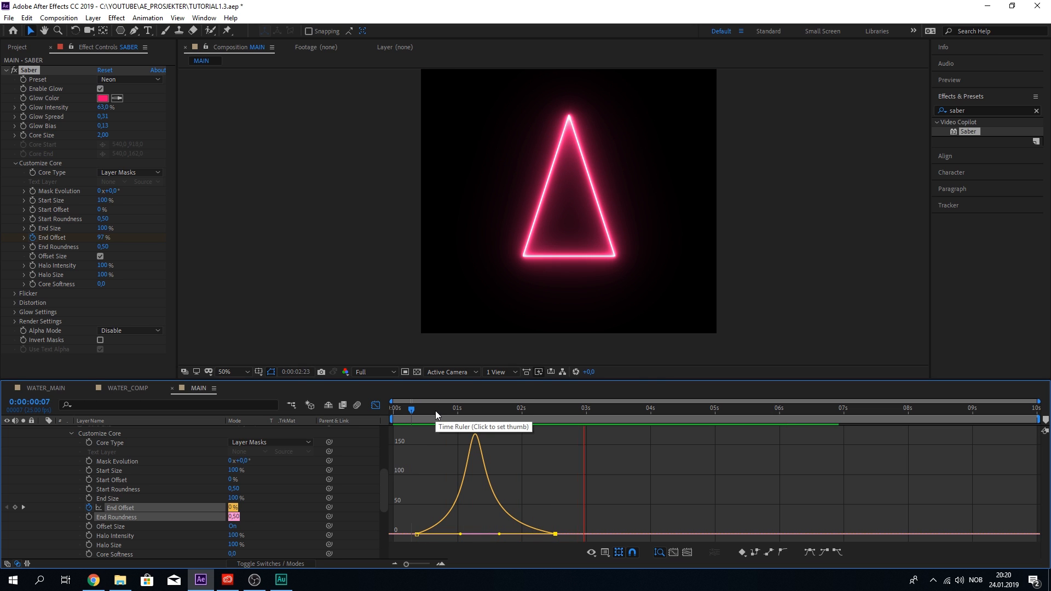
pyautogui.press('space')
# Return the timeline to layer bars, collapse the SABER layer's properties and deselect all layers
pyautogui.hotkey('shift', 'F3')
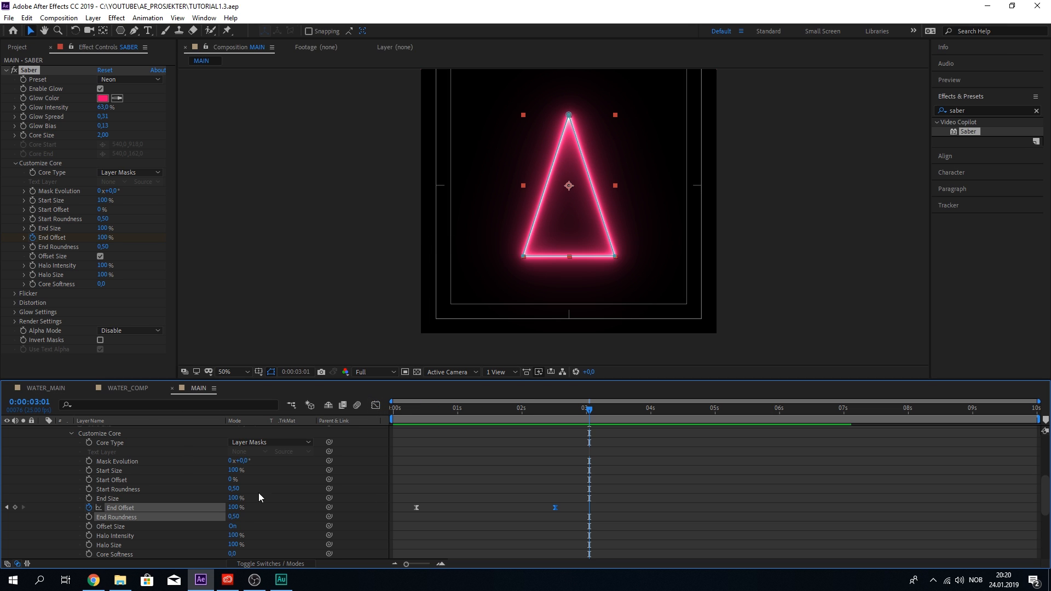
pyautogui.scroll(5, 230, 487)
pyautogui.click(40, 430)
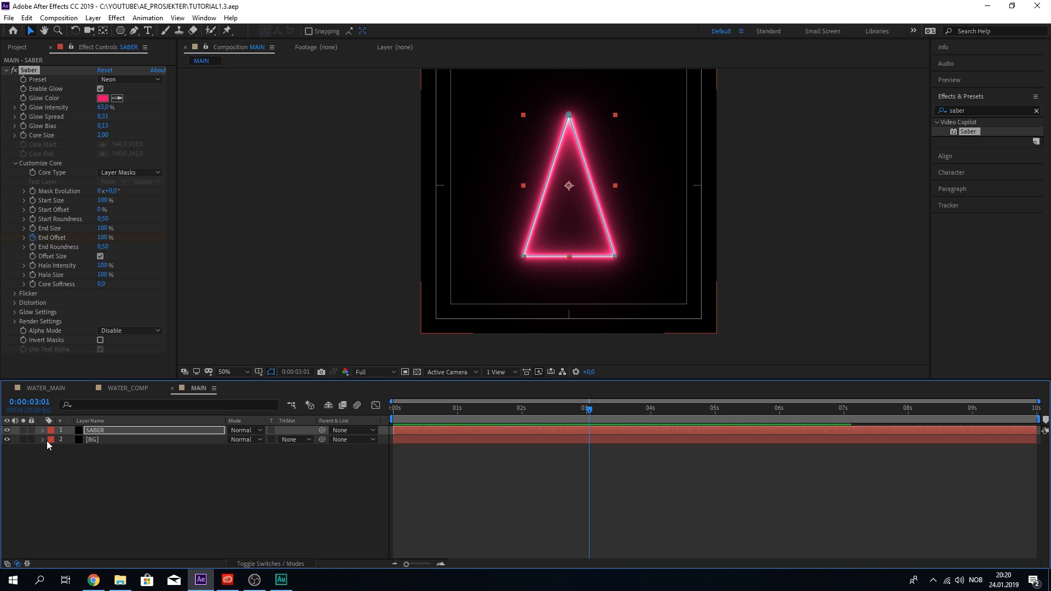
pyautogui.press('F2')
# Create a new project folder named ART
pyautogui.click(25, 48)
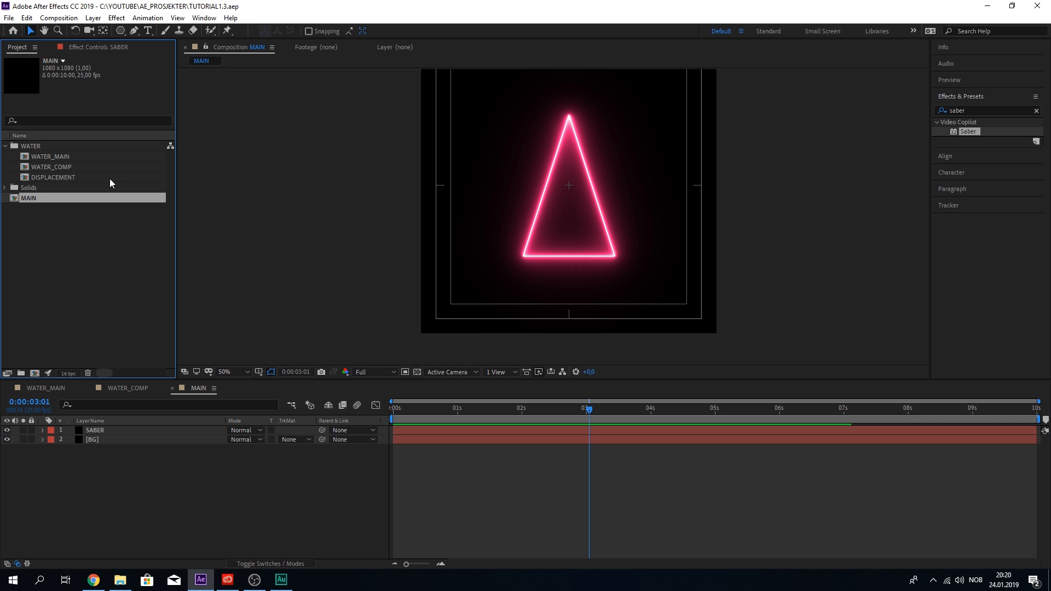
pyautogui.rightClick(72, 233)
pyautogui.click(98, 250)
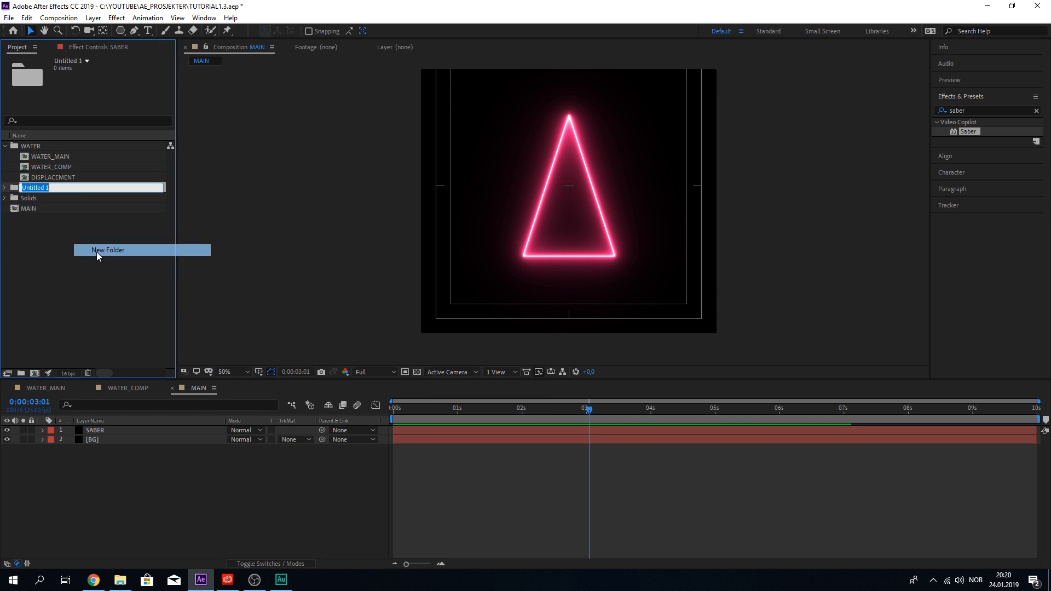
pyautogui.write('ART')
pyautogui.press('Return')
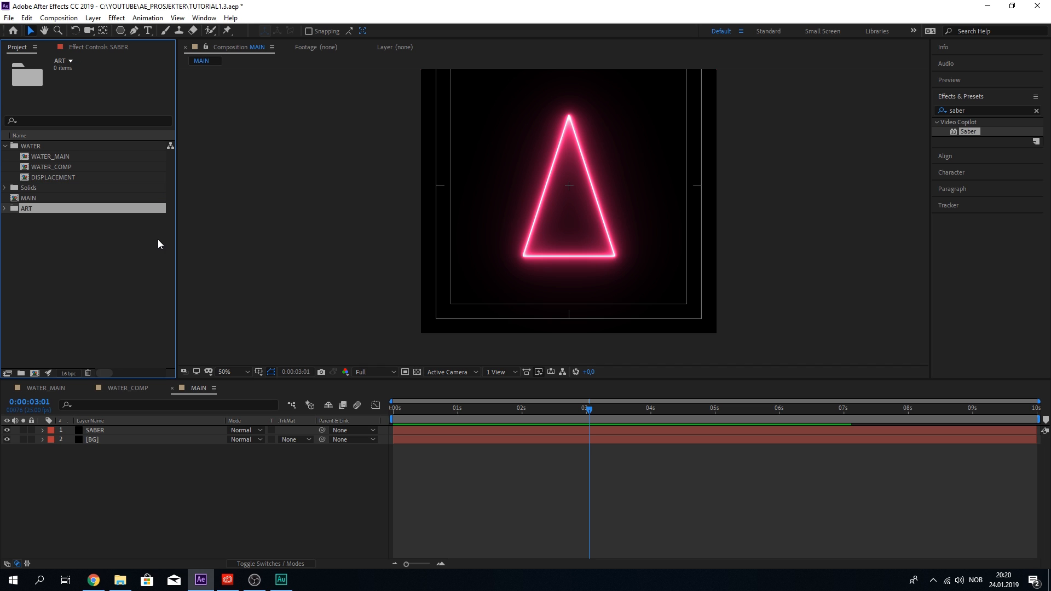
# Create a project folder named COMP and move the MAIN composition into it
pyautogui.rightClick(93, 282)
pyautogui.click(119, 300)
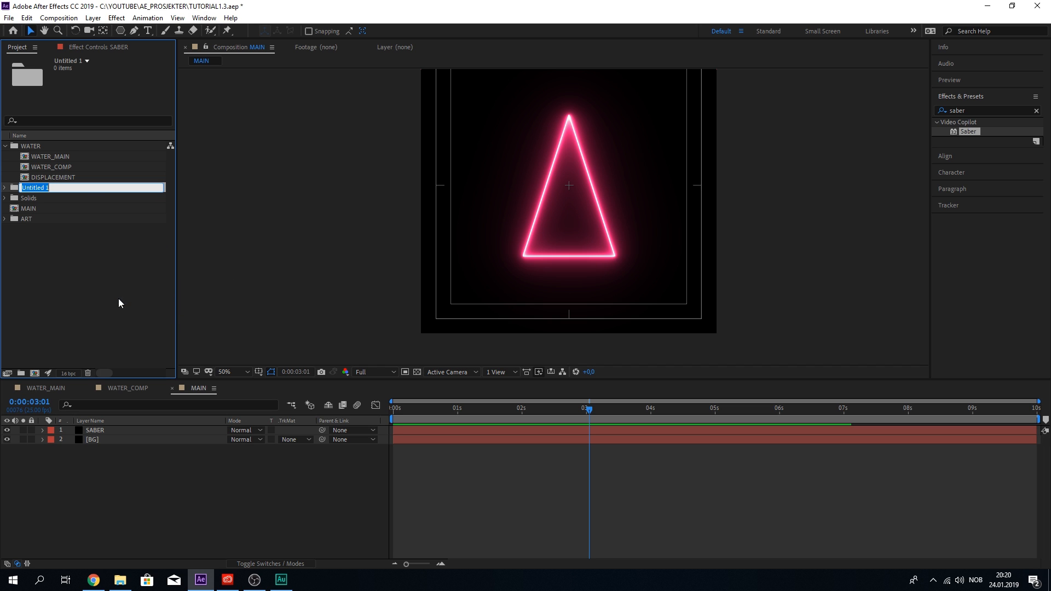
pyautogui.write('COMP')
pyautogui.click(66, 282)
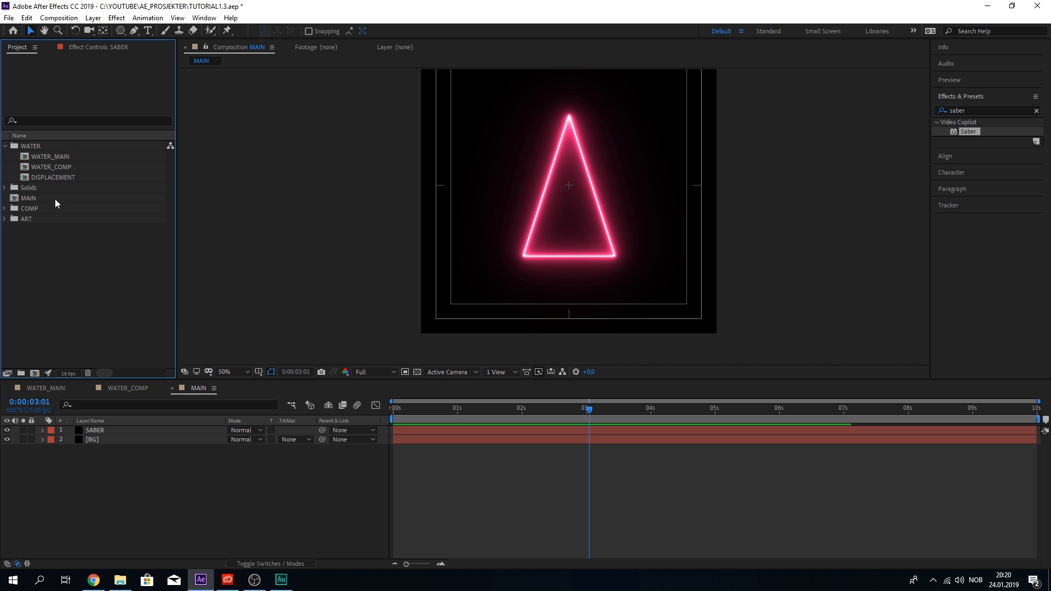
pyautogui.moveTo(56, 200); pyautogui.dragTo(39, 209)
# Import bluescreen-t.jpg into the ART folder and place it in MAIN between the SABER and BG layers
pyautogui.click(41, 210)
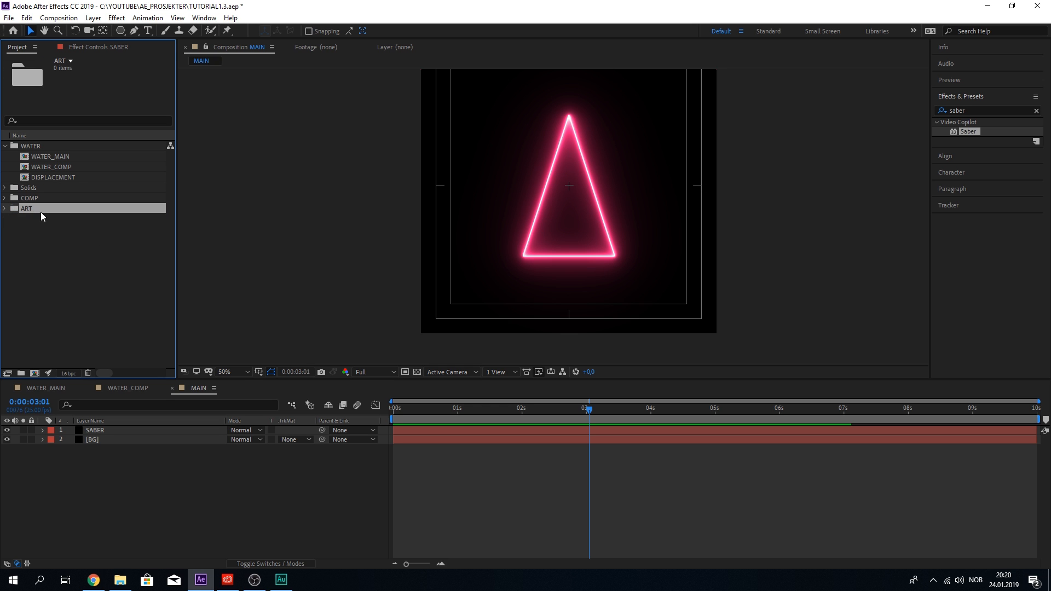
pyautogui.click(8, 18)
pyautogui.moveTo(110, 176)
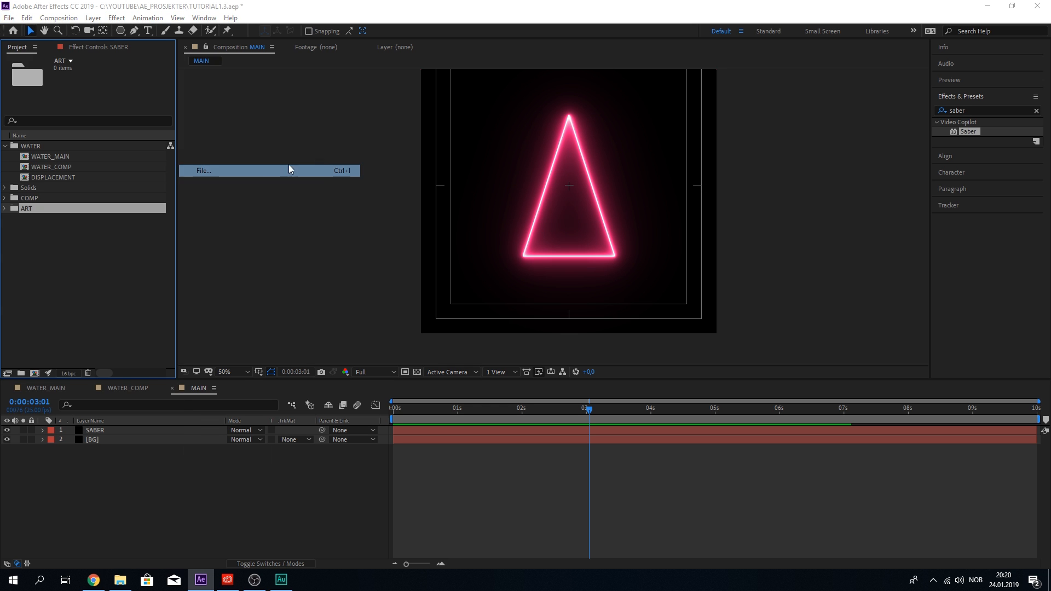
pyautogui.click(290, 169)
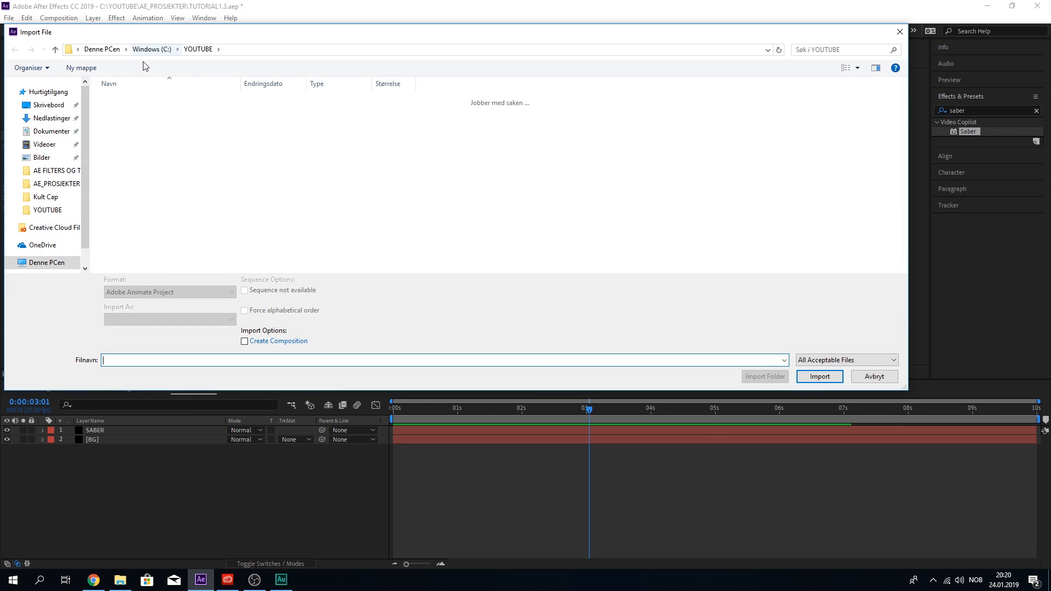
pyautogui.doubleClick(192, 139)
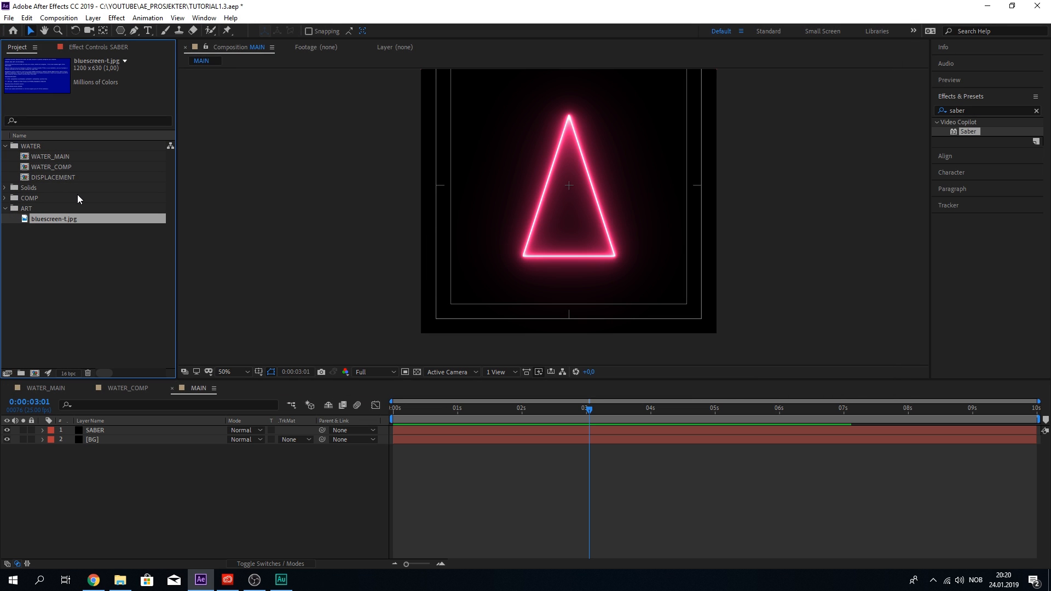
pyautogui.moveTo(69, 219); pyautogui.dragTo(75, 438)
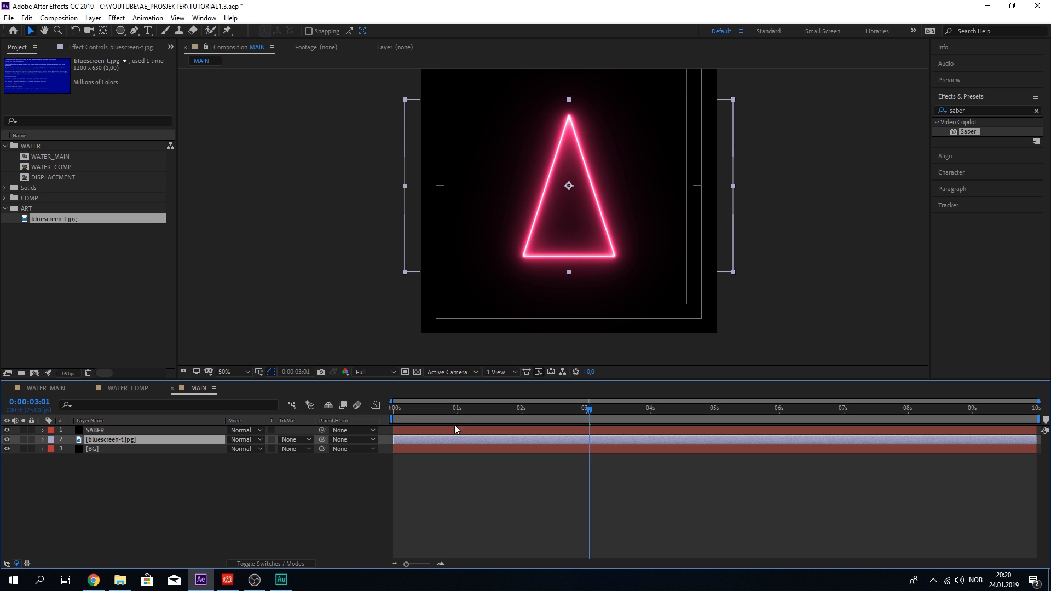
pyautogui.click(178, 464)
# Set the SABER layer's blending mode to Add and deselect it
pyautogui.click(120, 430)
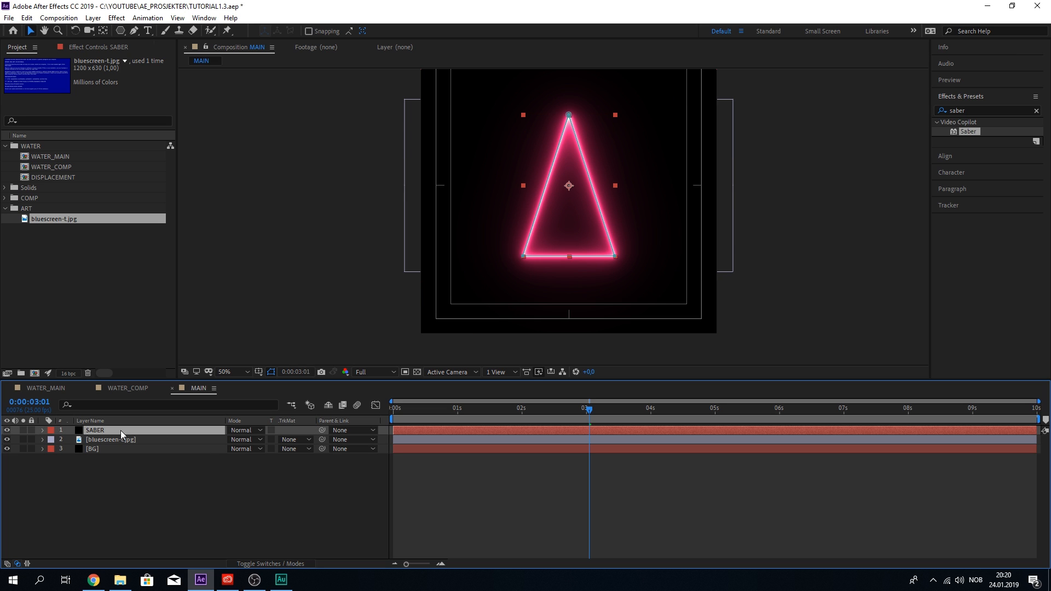
pyautogui.click(245, 430)
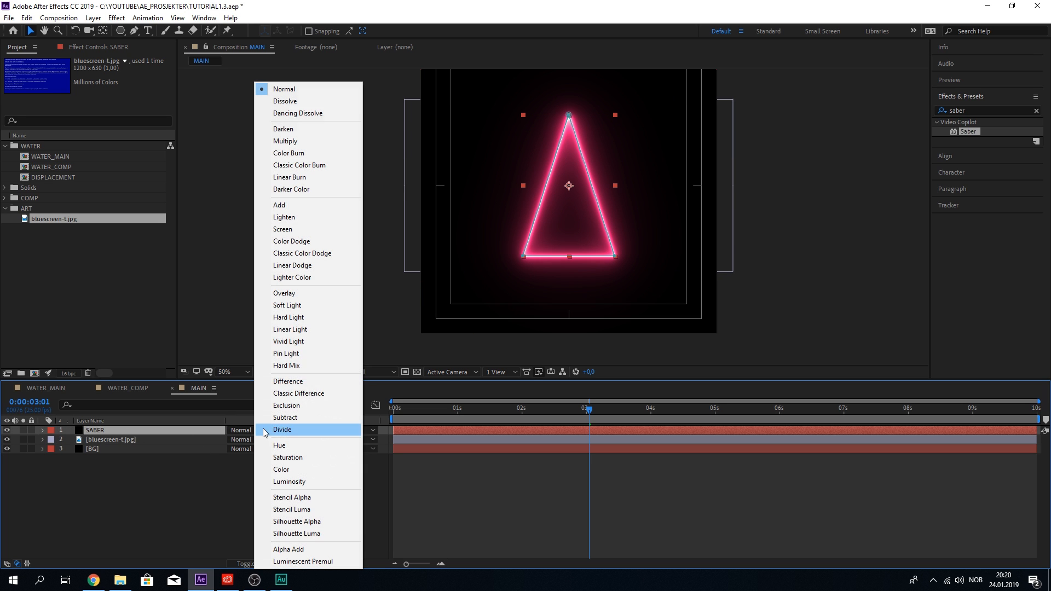
pyautogui.click(224, 464)
pyautogui.click(247, 431)
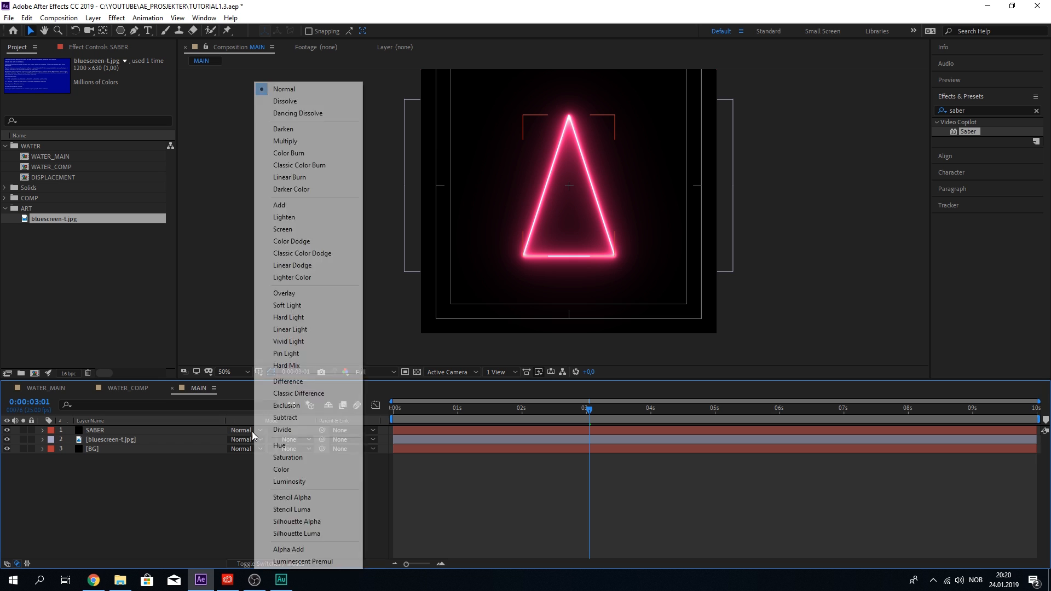
pyautogui.click(323, 205)
pyautogui.press('F2')
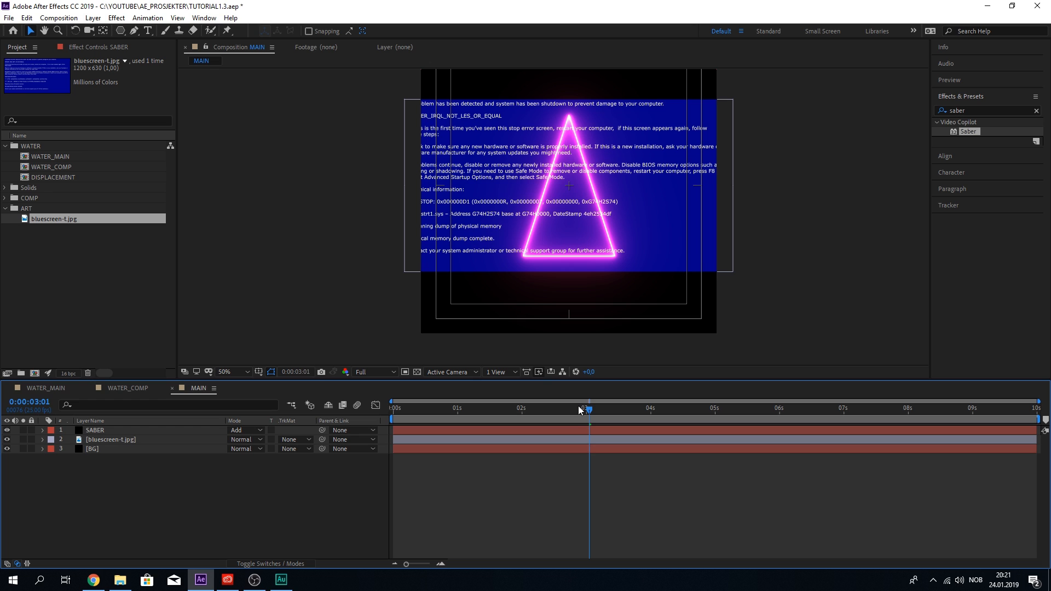
# Find the Levels effect and apply it to the bluescreen-t.jpg layer
pyautogui.moveTo(580, 410); pyautogui.dragTo(557, 408)
pyautogui.click(574, 439)
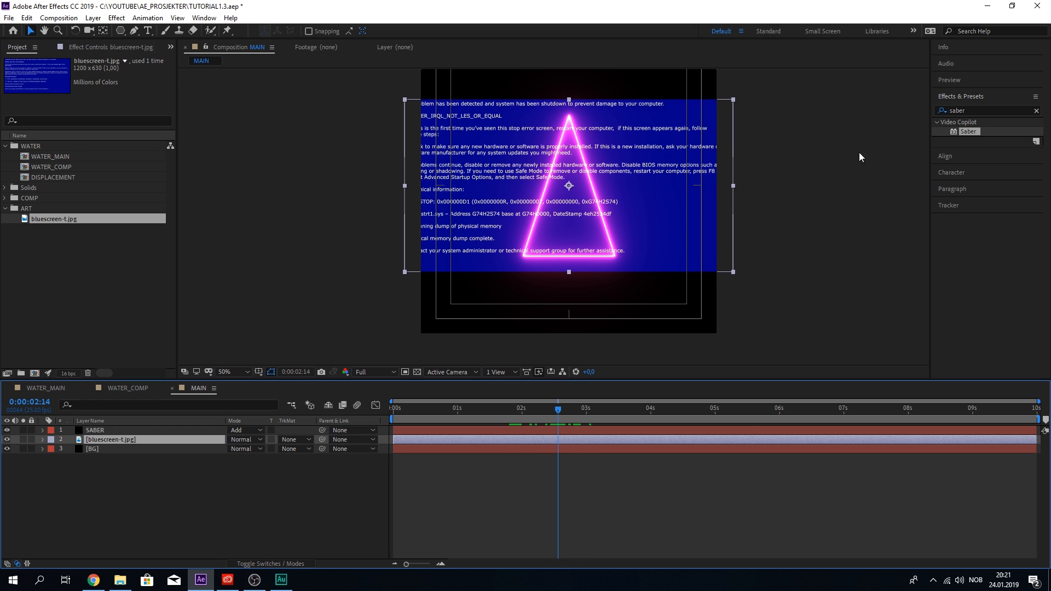
pyautogui.doubleClick(968, 111)
pyautogui.write('levels')
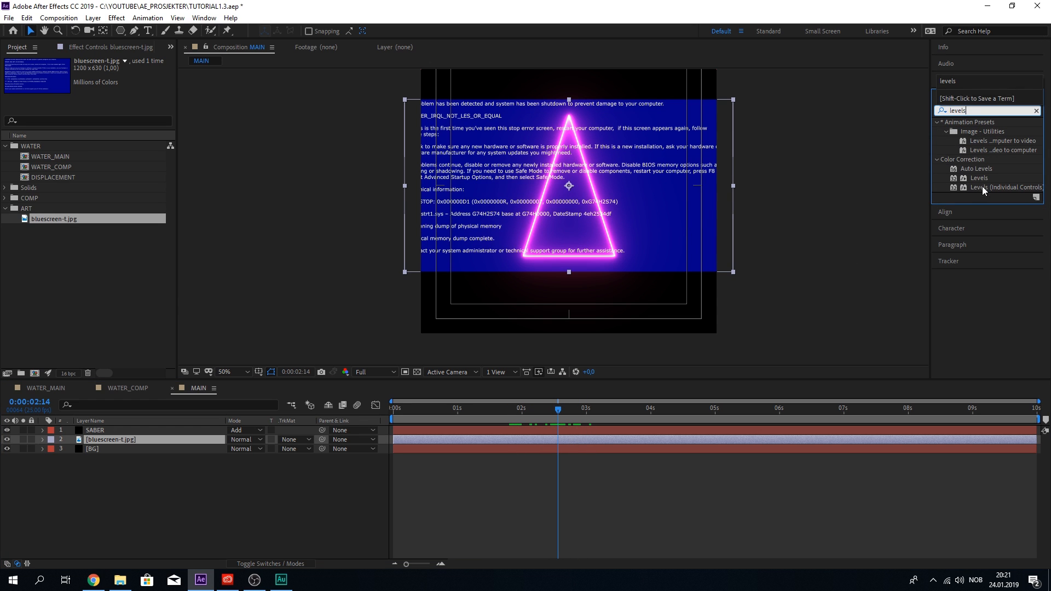
pyautogui.click(983, 180)
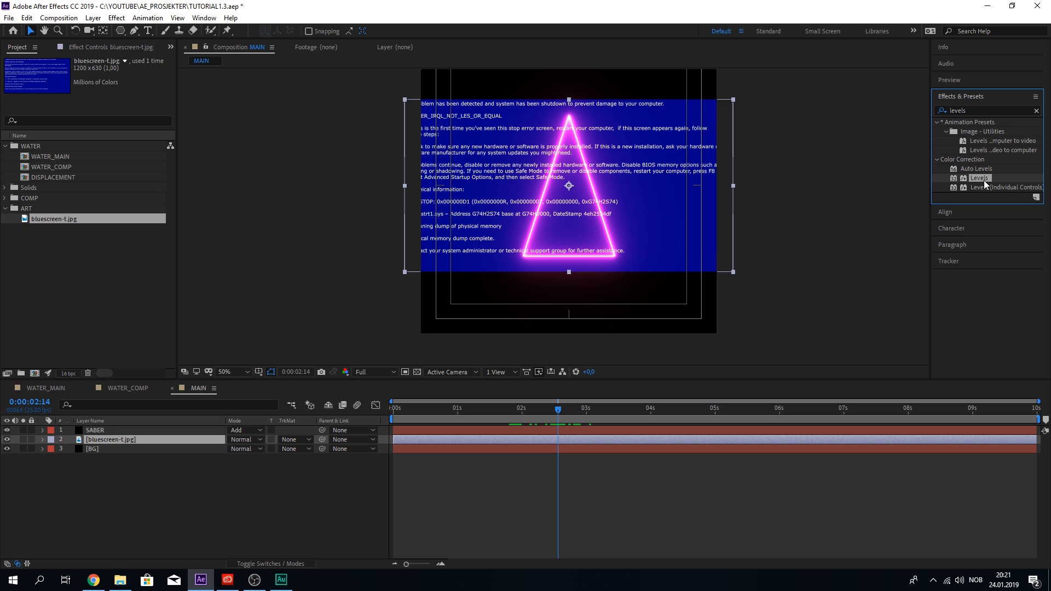
pyautogui.moveTo(983, 179); pyautogui.dragTo(128, 442)
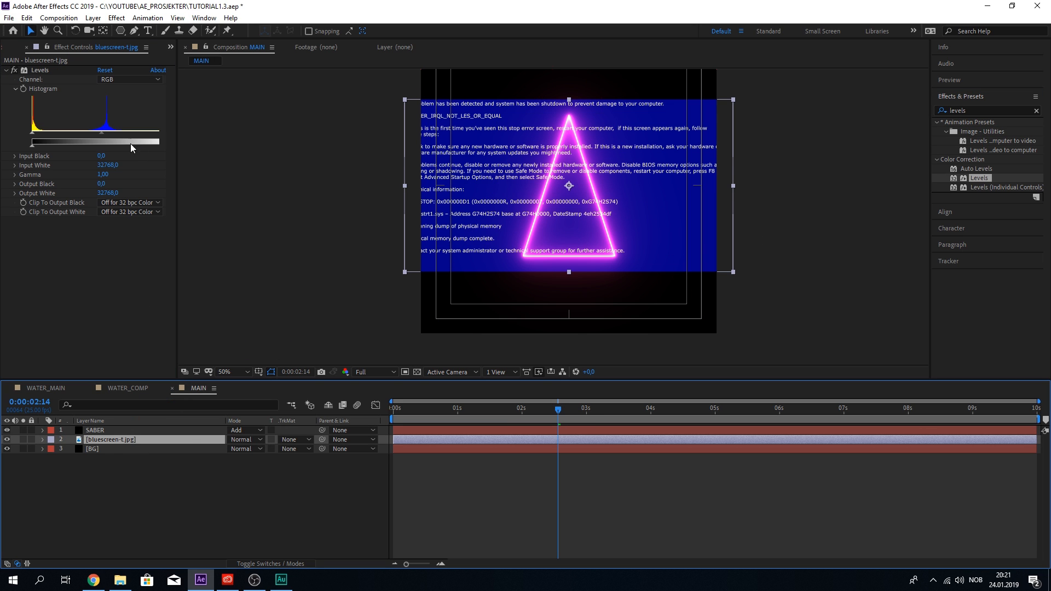
# Set Levels Input Black to 18504.3 and Gamma to 1.07 to turn the image's blue background black, and inspect the text edges up close
pyautogui.scroll(2, 514, 168)
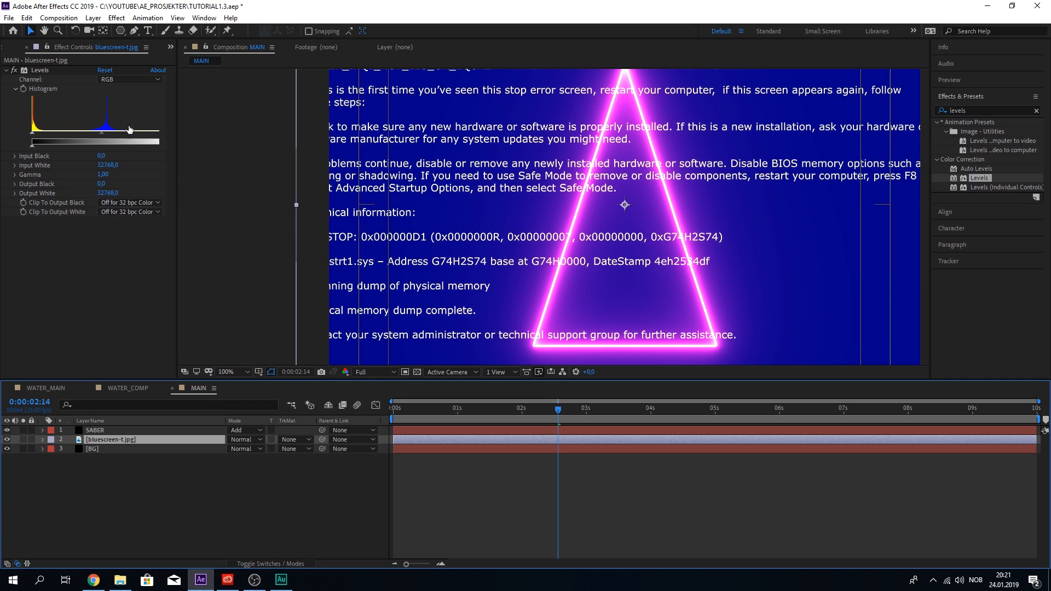
pyautogui.moveTo(102, 135); pyautogui.dragTo(143, 133)
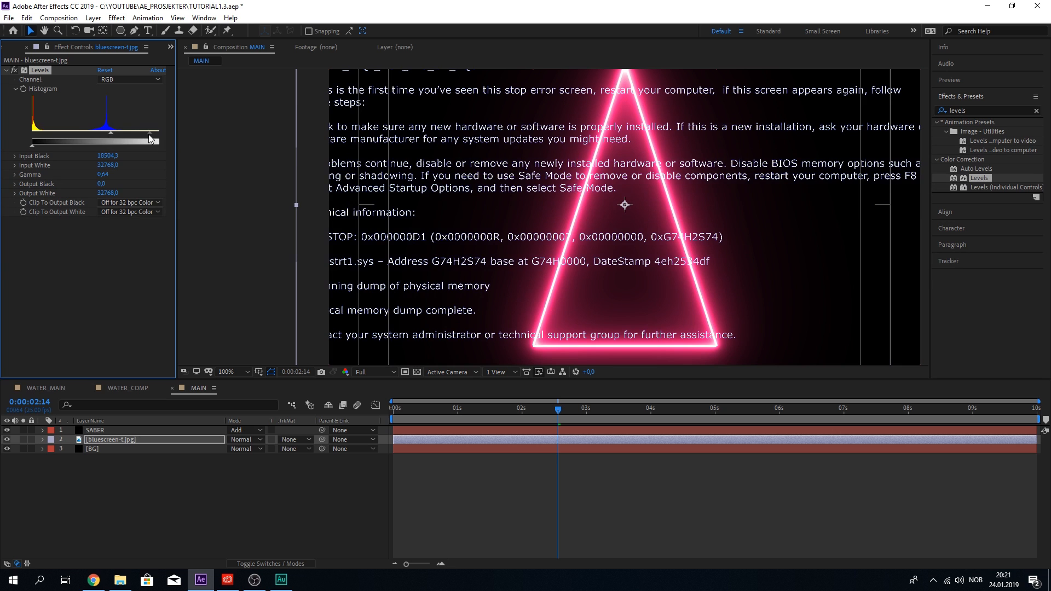
pyautogui.moveTo(143, 134); pyautogui.dragTo(140, 135)
pyautogui.scroll(5, 425, 174)
pyautogui.scroll(1, 424, 174)
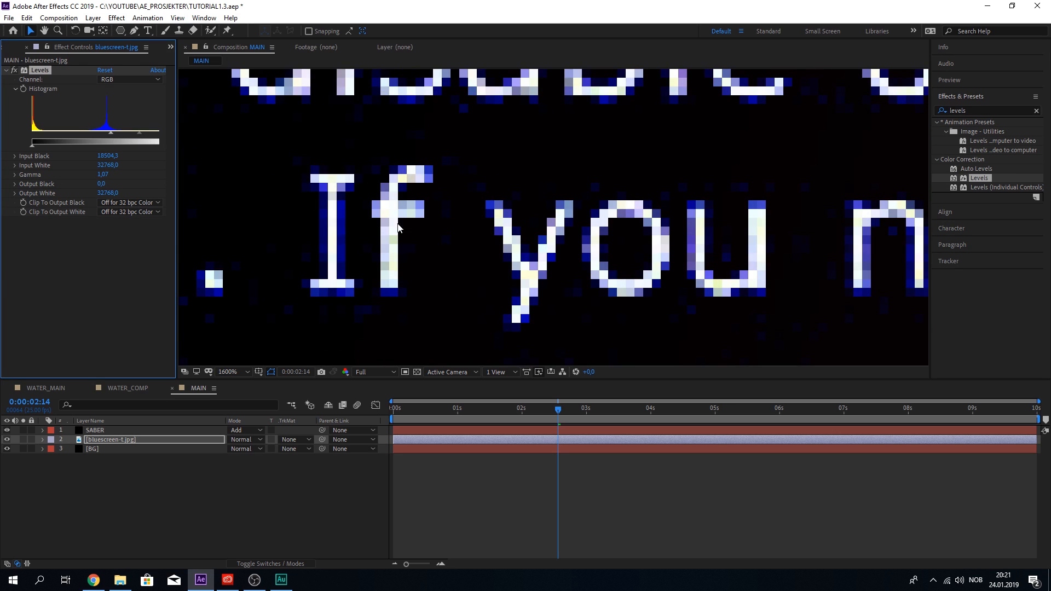
pyautogui.scroll(-4, 398, 228)
pyautogui.scroll(3, 410, 227)
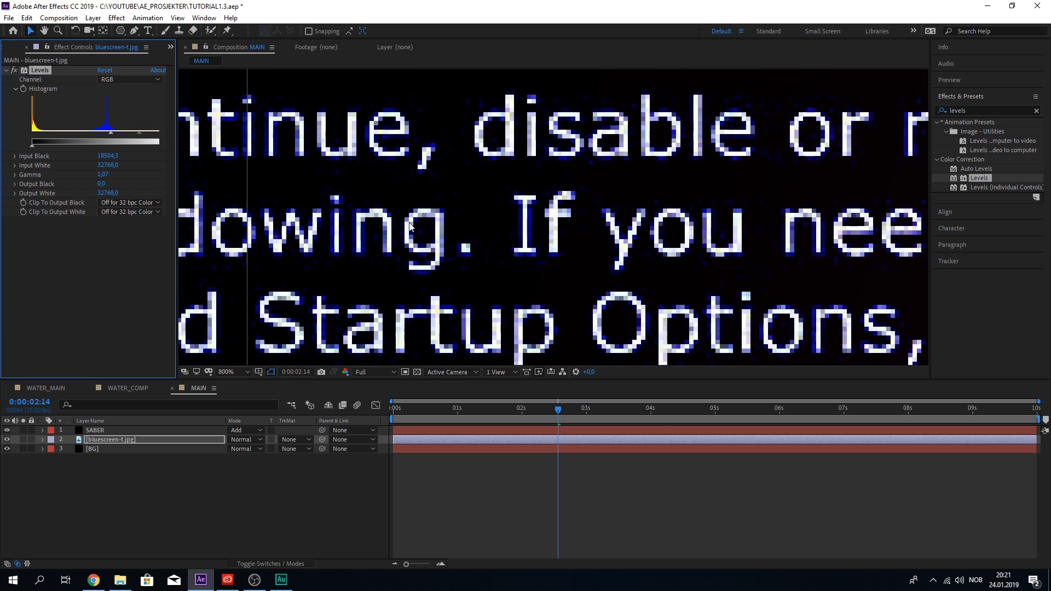
# Lower the Levels Gamma on bluescreen-t.jpg to 0.94 while checking the text edges, and save the project
pyautogui.scroll(1, 410, 227)
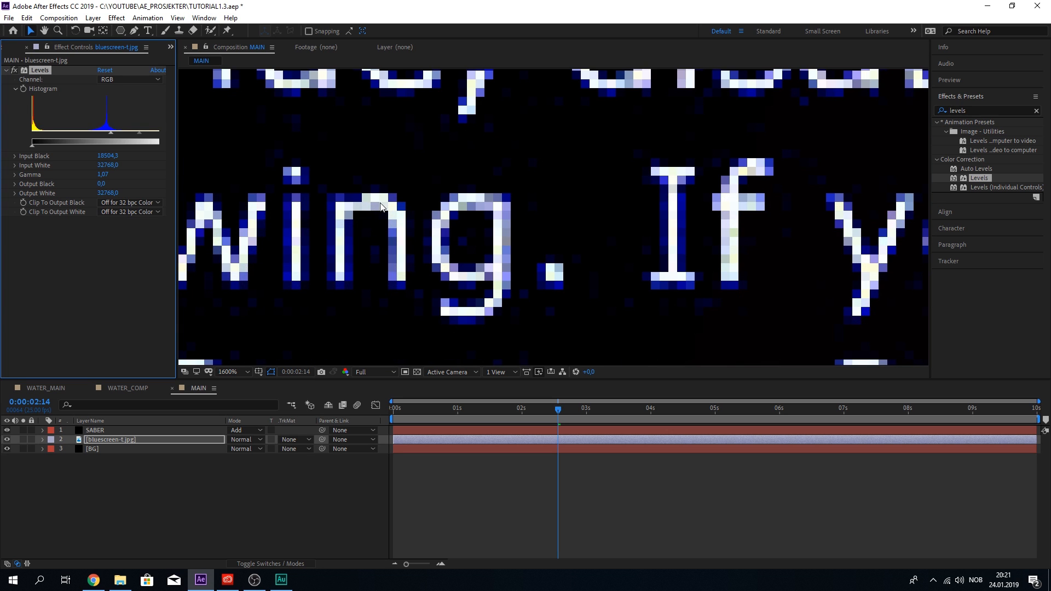
pyautogui.scroll(-6, 380, 213)
pyautogui.scroll(6, 387, 214)
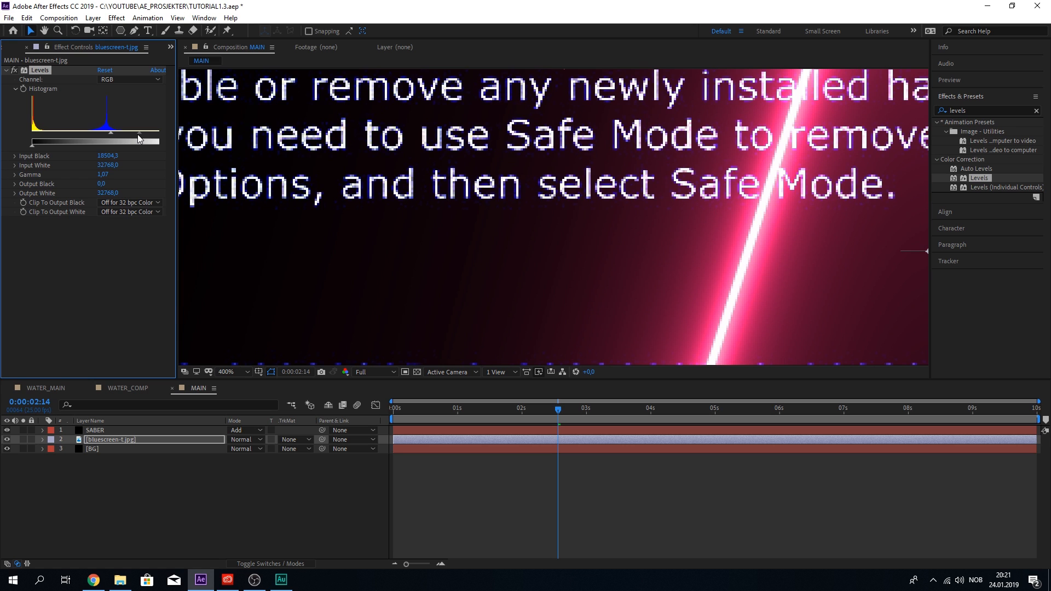
pyautogui.moveTo(135, 134)
pyautogui.mouseDown()
pyautogui.moveTo(105, 135)
pyautogui.moveTo(142, 133)
pyautogui.mouseUp()
pyautogui.scroll(-5, 422, 141)
pyautogui.hotkey('ctrl', 's')
pyautogui.scroll(2, 423, 110)
pyautogui.scroll(1, 421, 110)
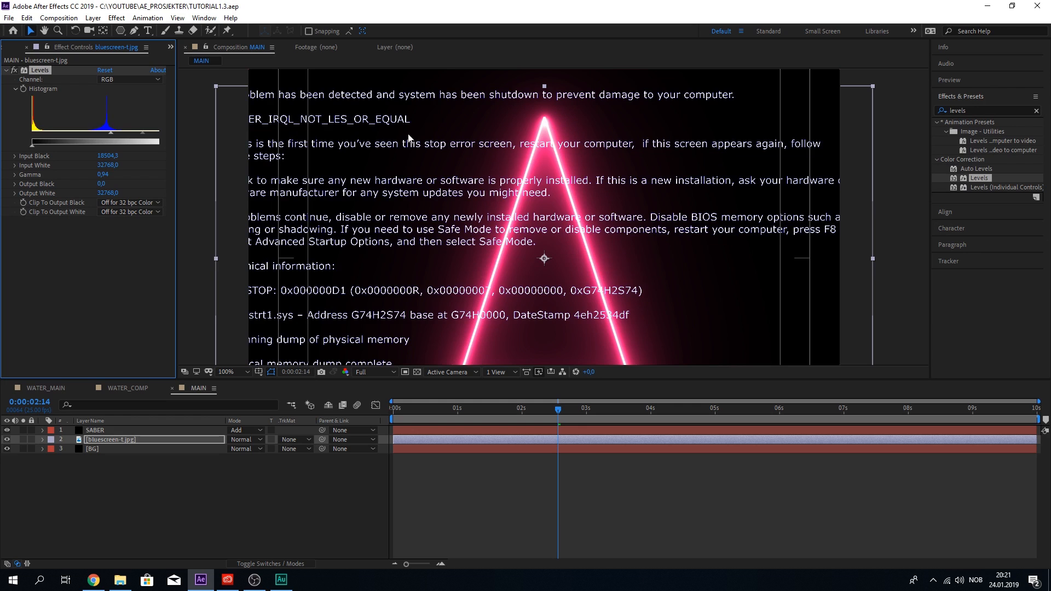
# Reposition the bluescreen-t.jpg layer so its error text spans the interior of the neon triangle, and deselect it
pyautogui.scroll(-1, 397, 141)
pyautogui.moveTo(396, 143); pyautogui.dragTo(515, 143)
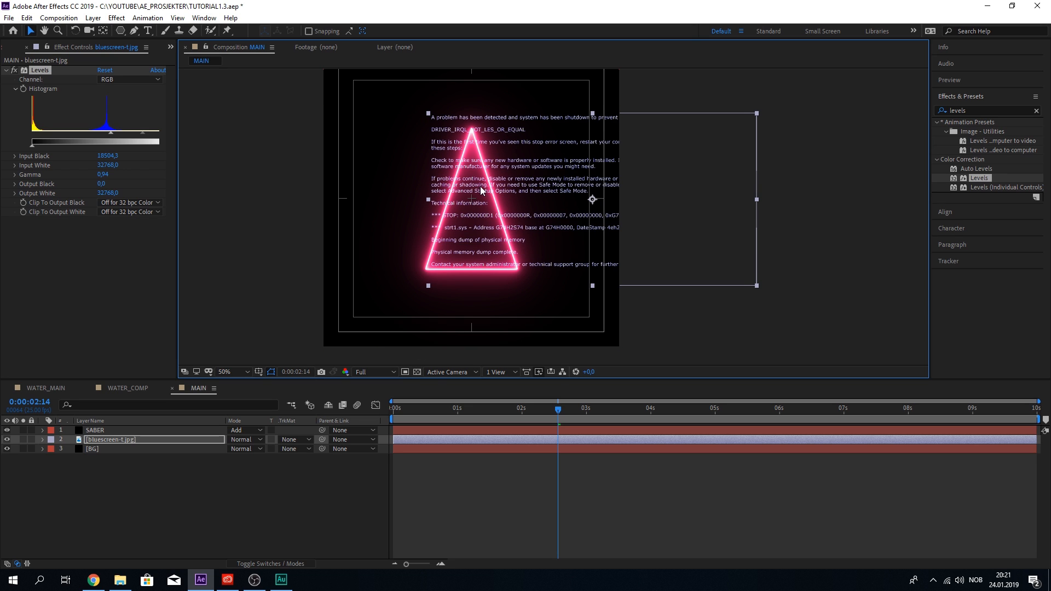
pyautogui.moveTo(481, 187); pyautogui.dragTo(484, 209)
pyautogui.click(431, 495)
pyautogui.click(405, 440)
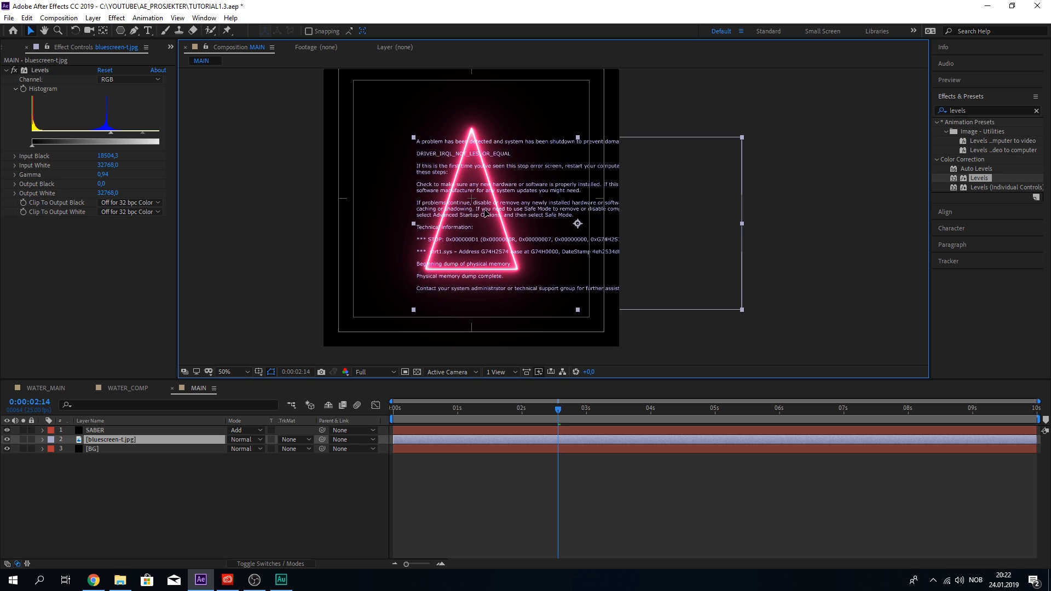
pyautogui.click(461, 498)
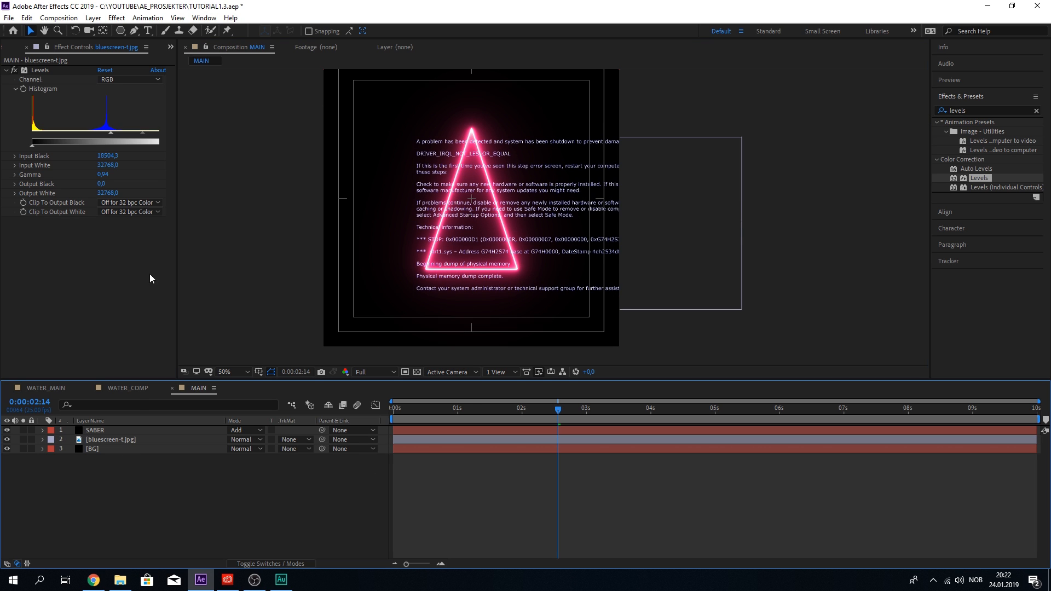
# Draw a closed, white-filled triangle shape layer with the Pen tool, tracing the three corners of the neon triangle
pyautogui.click(123, 30)
pyautogui.click(250, 480)
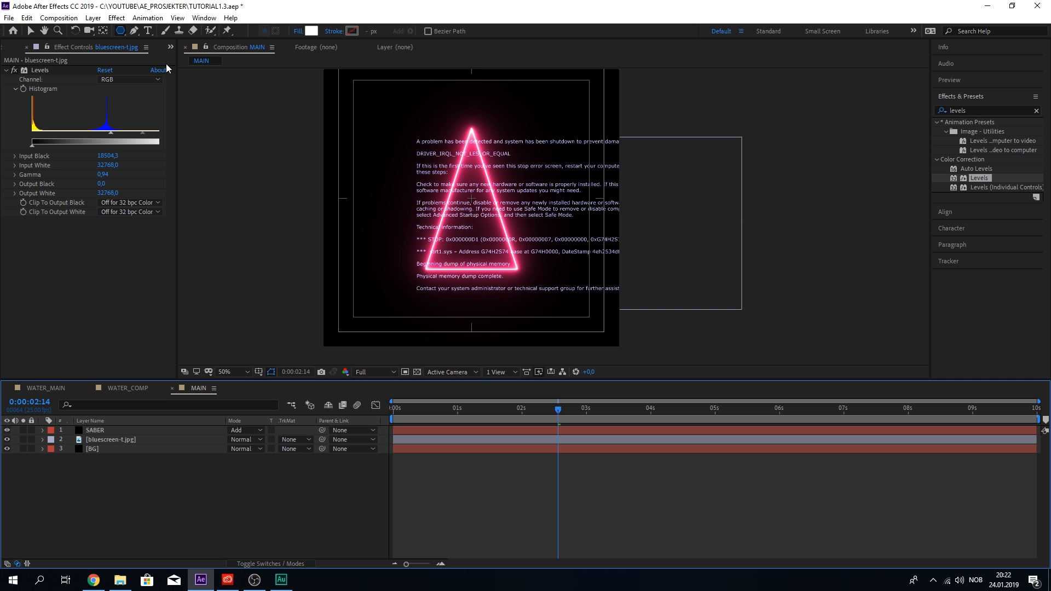
pyautogui.click(142, 35)
pyautogui.click(138, 32)
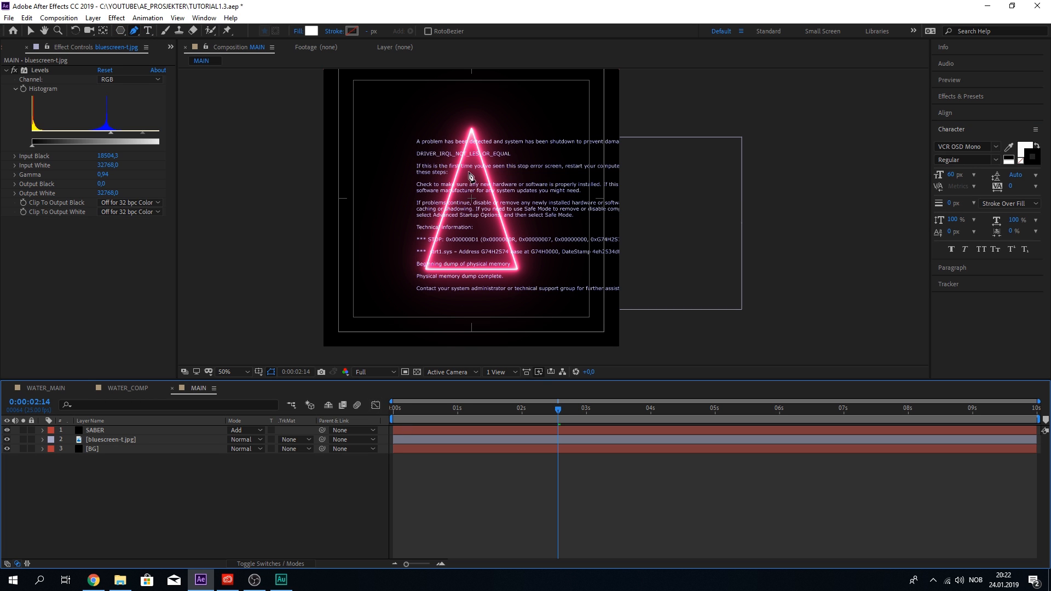
pyautogui.scroll(4, 475, 114)
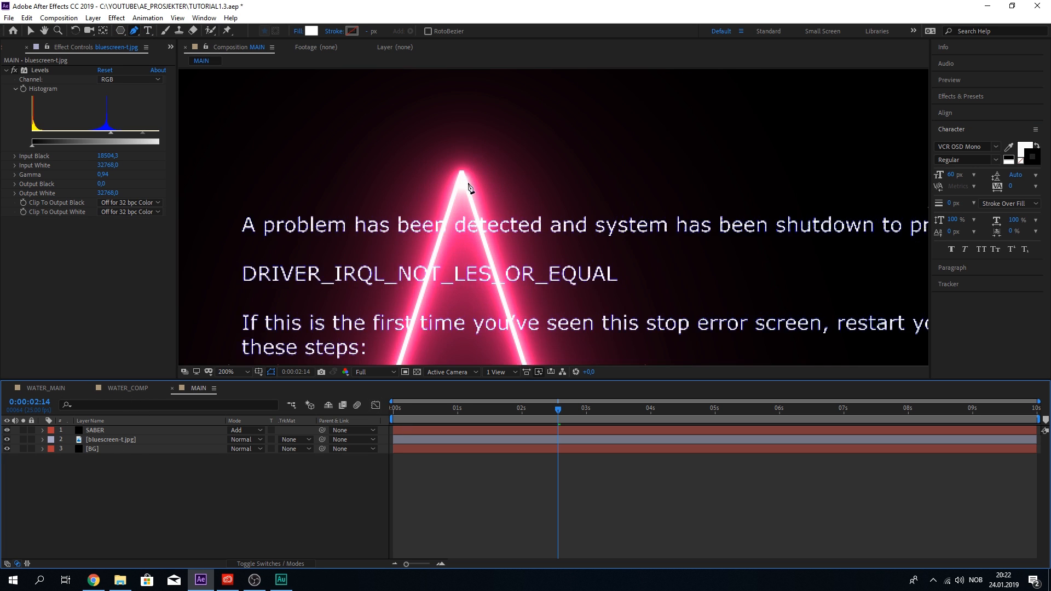
pyautogui.click(462, 176)
pyautogui.scroll(-8, 469, 205)
pyautogui.scroll(12, 468, 206)
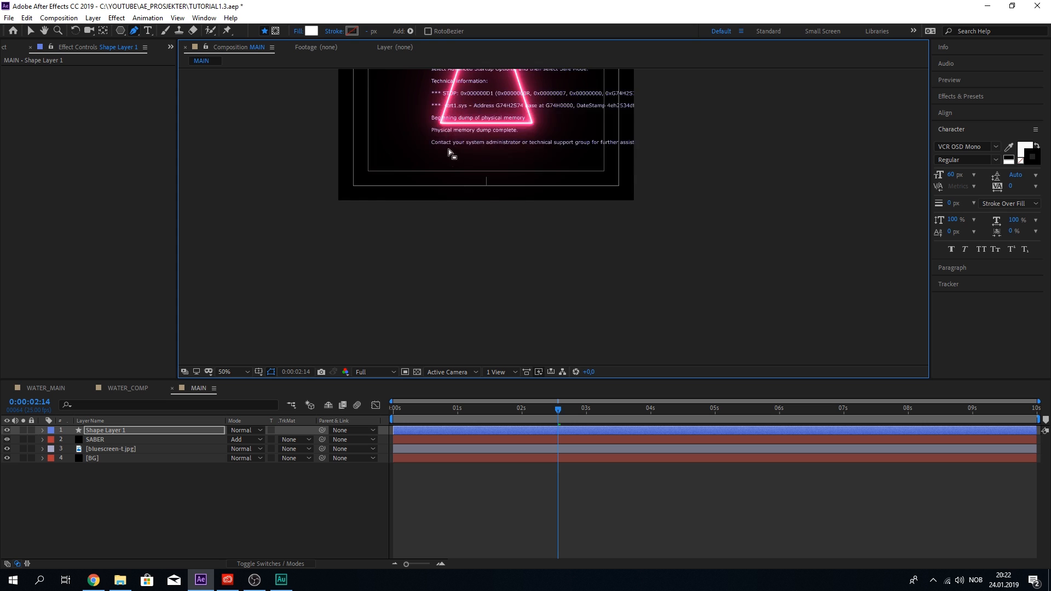
pyautogui.scroll(-3, 413, 122)
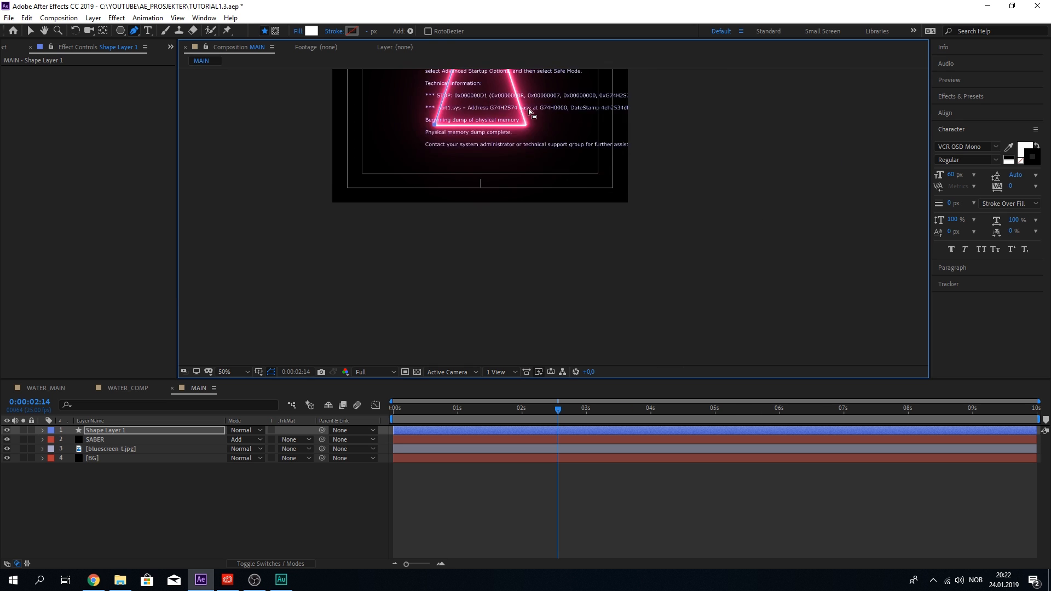
pyautogui.scroll(2, 524, 110)
pyautogui.click(536, 168)
pyautogui.scroll(-4, 536, 169)
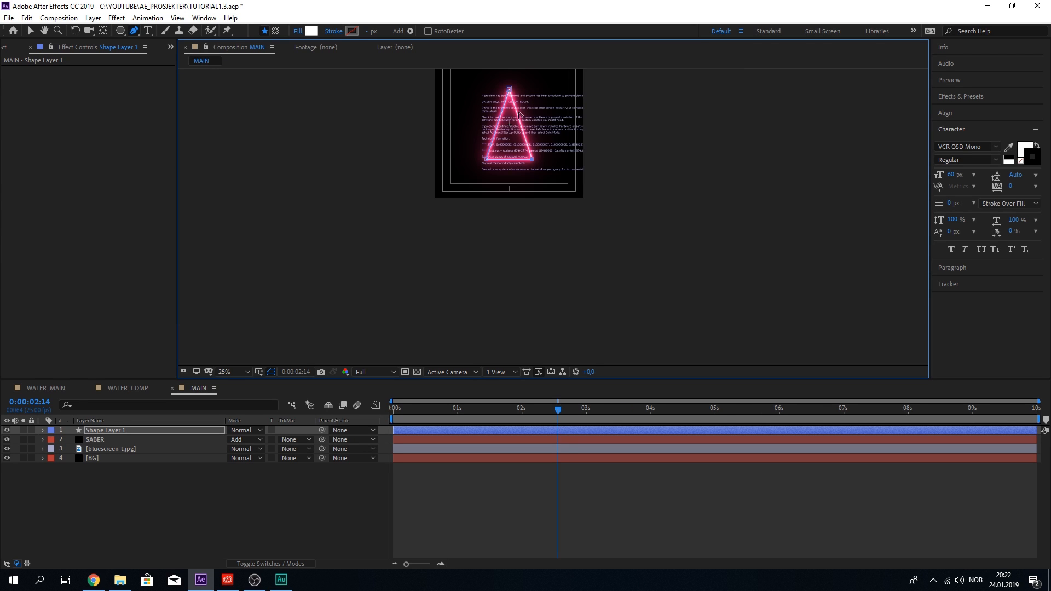
pyautogui.moveTo(521, 112); pyautogui.dragTo(551, 214)
pyautogui.scroll(2, 533, 169)
pyautogui.scroll(2, 559, 235)
pyautogui.click(510, 141)
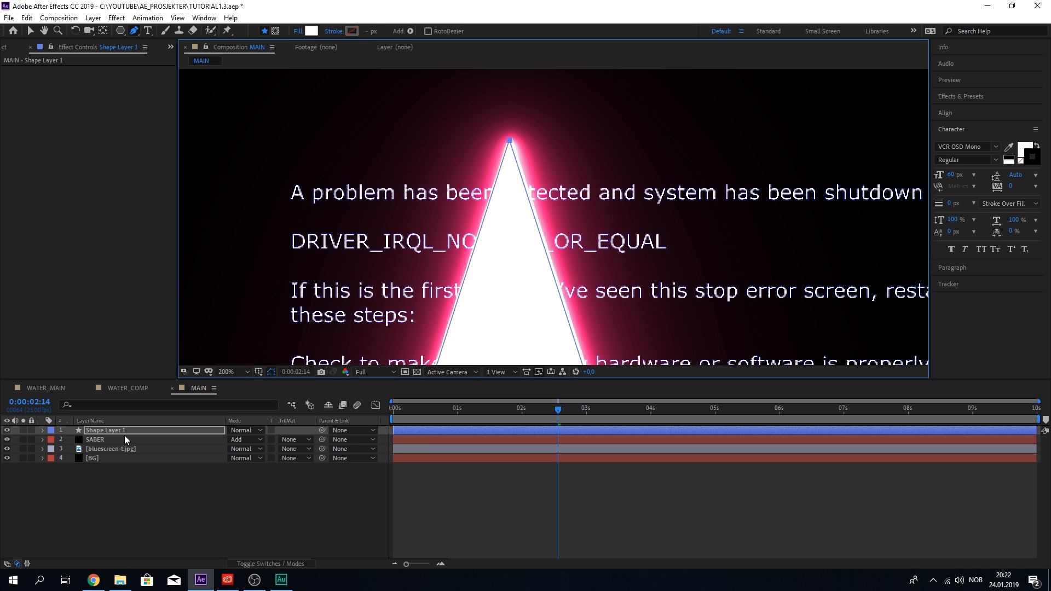
# Move the triangle shape layer below SABER and use it as an Alpha Matte for the bluescreen-t.jpg layer
pyautogui.moveTo(121, 432); pyautogui.dragTo(133, 441)
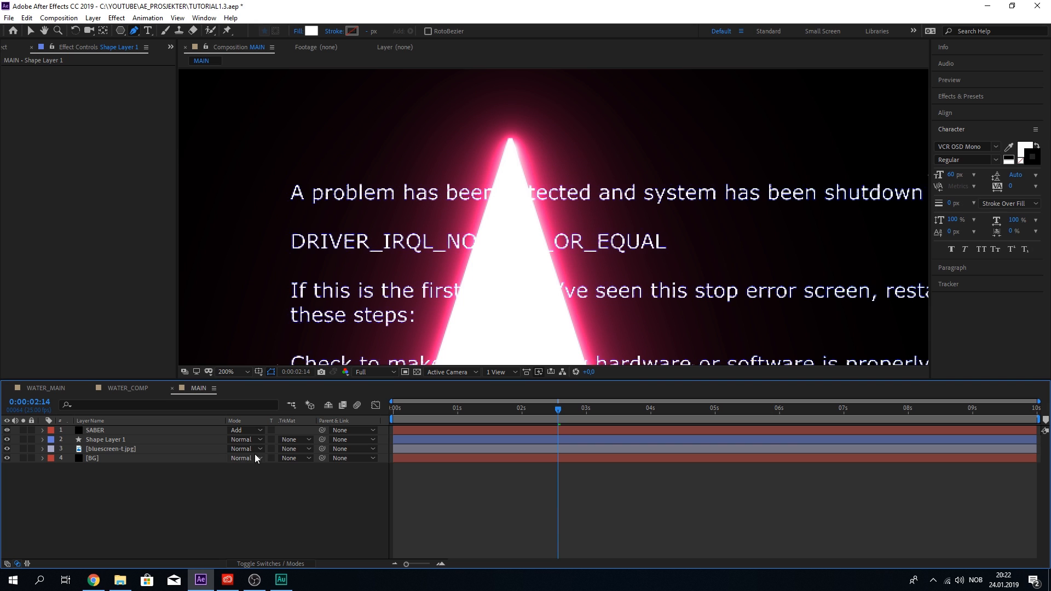
pyautogui.click(296, 449)
pyautogui.click(352, 477)
pyautogui.scroll(-3, 512, 272)
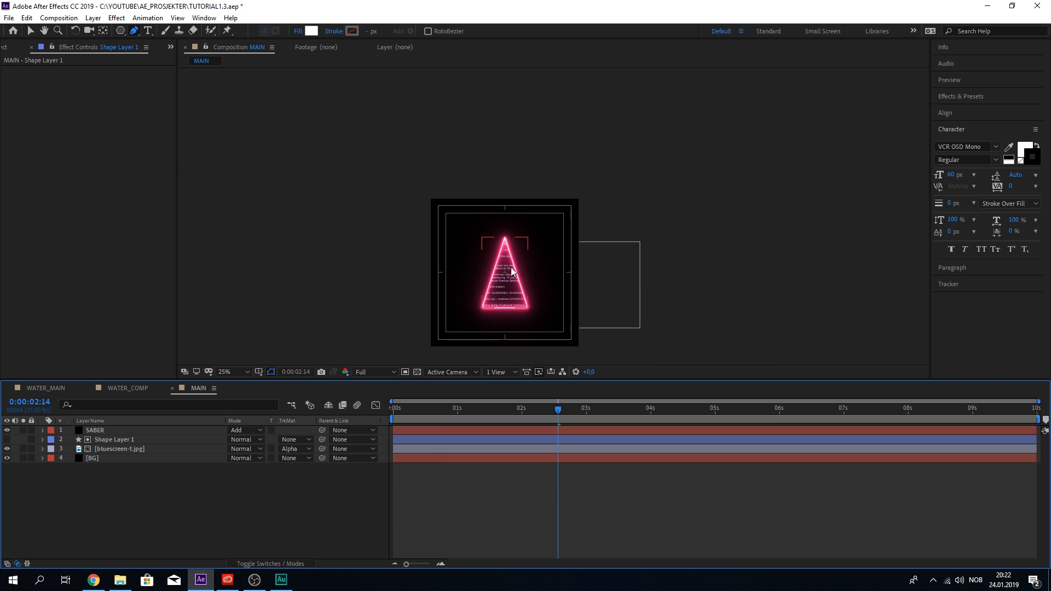
pyautogui.scroll(2, 512, 272)
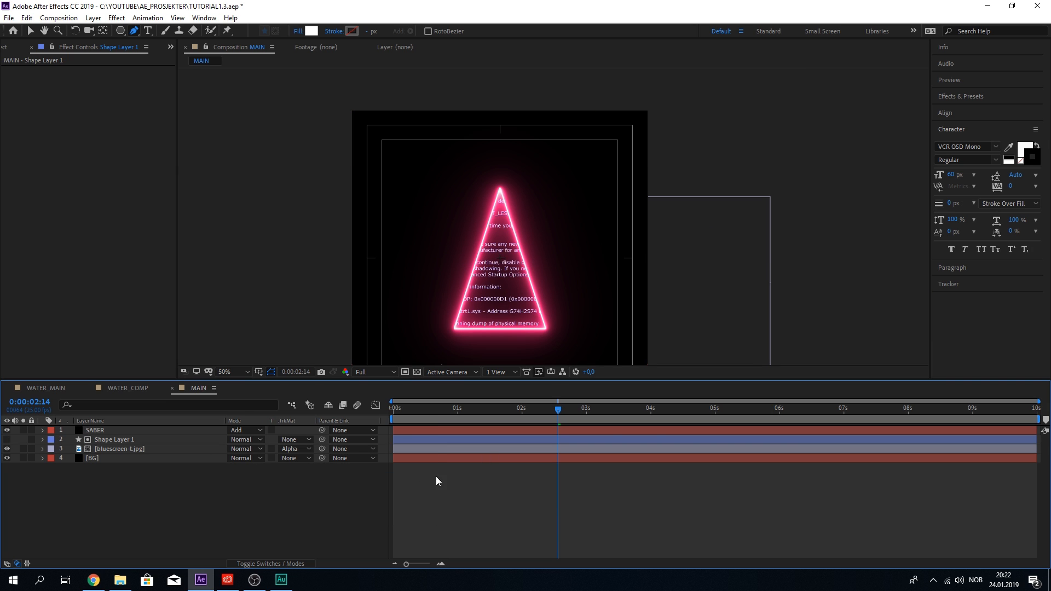
# Play back MAIN from 0:00:02:01 to examine the error text masked inside the neon triangle
pyautogui.press('v')
pyautogui.click(147, 449)
pyautogui.press('space')
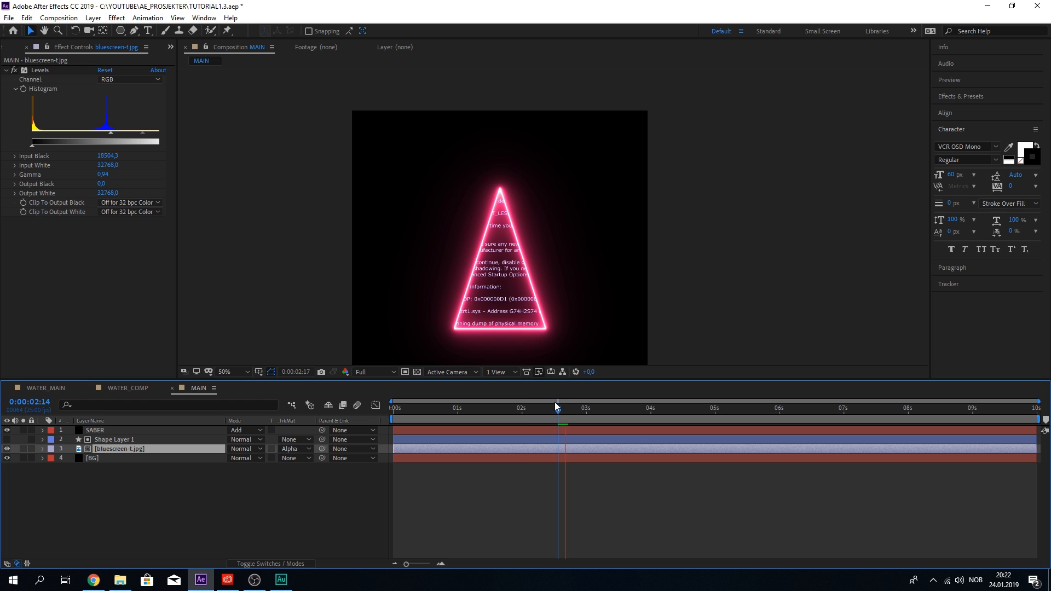
pyautogui.click(525, 408)
pyautogui.press('space')
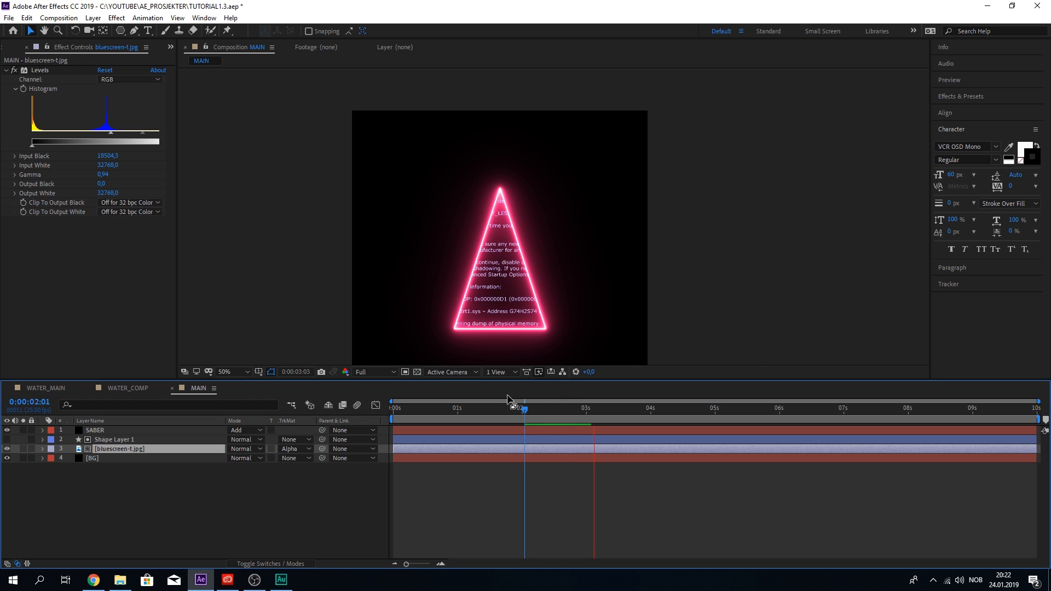
pyautogui.press('space')
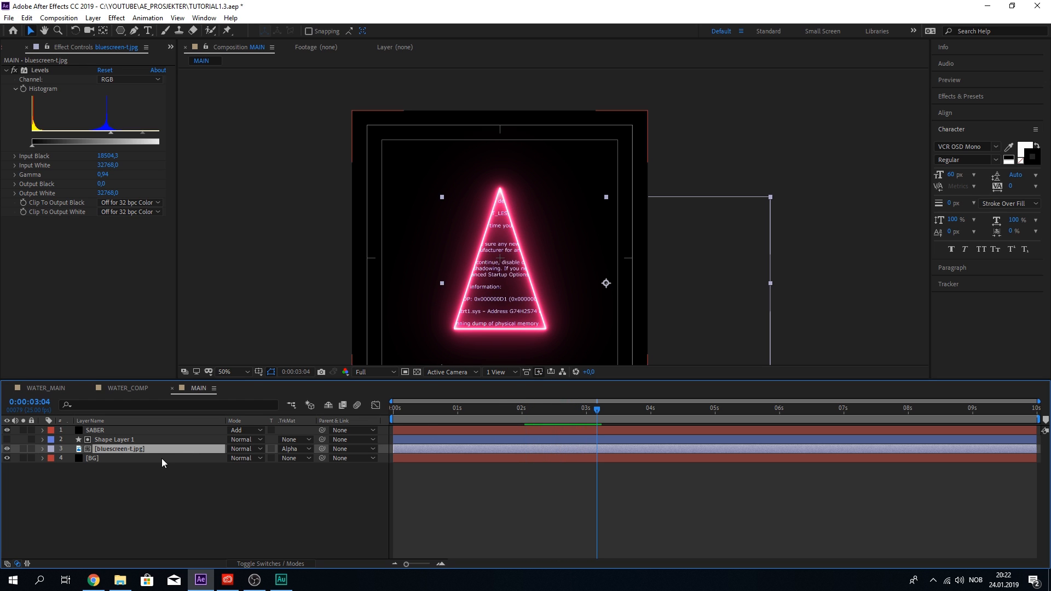
# Pre-compose the bluescreen-t.jpg layer as BLUESCREEN_MOVEMENT, moving all attributes into the new composition
pyautogui.rightClick(152, 451)
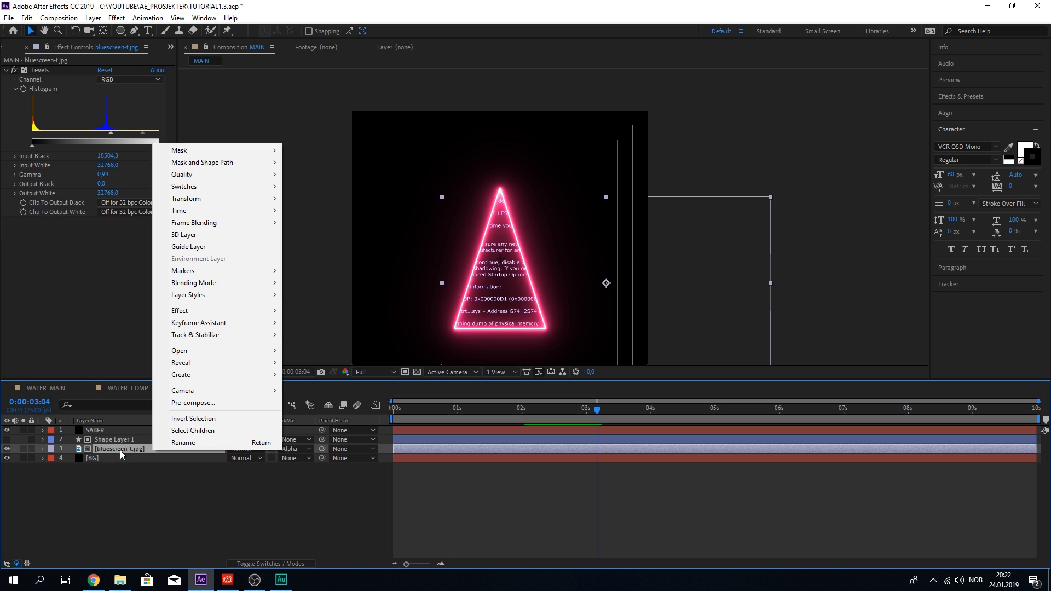
pyautogui.click(194, 403)
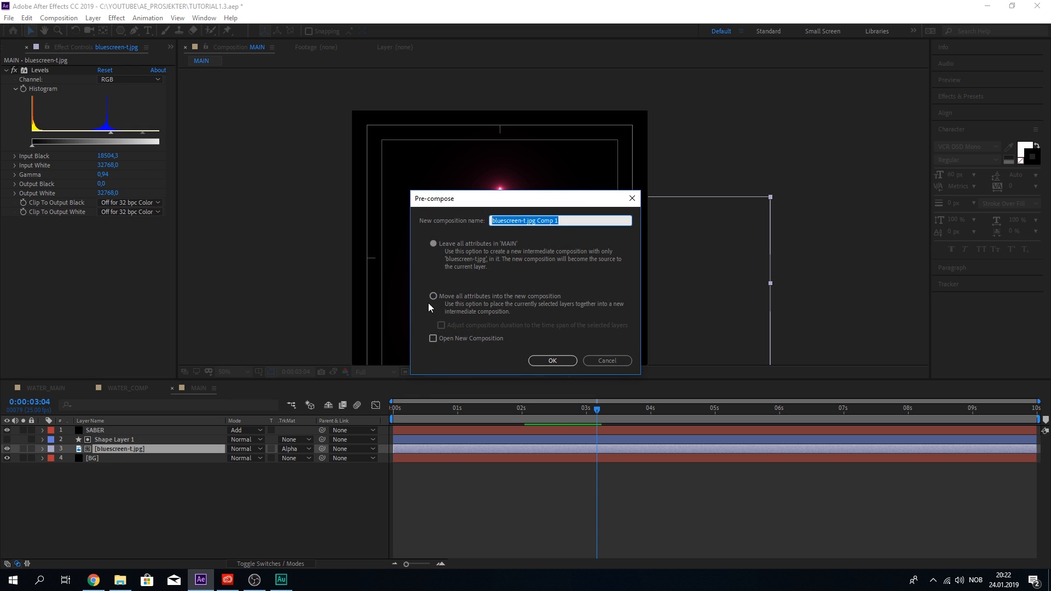
pyautogui.click(433, 296)
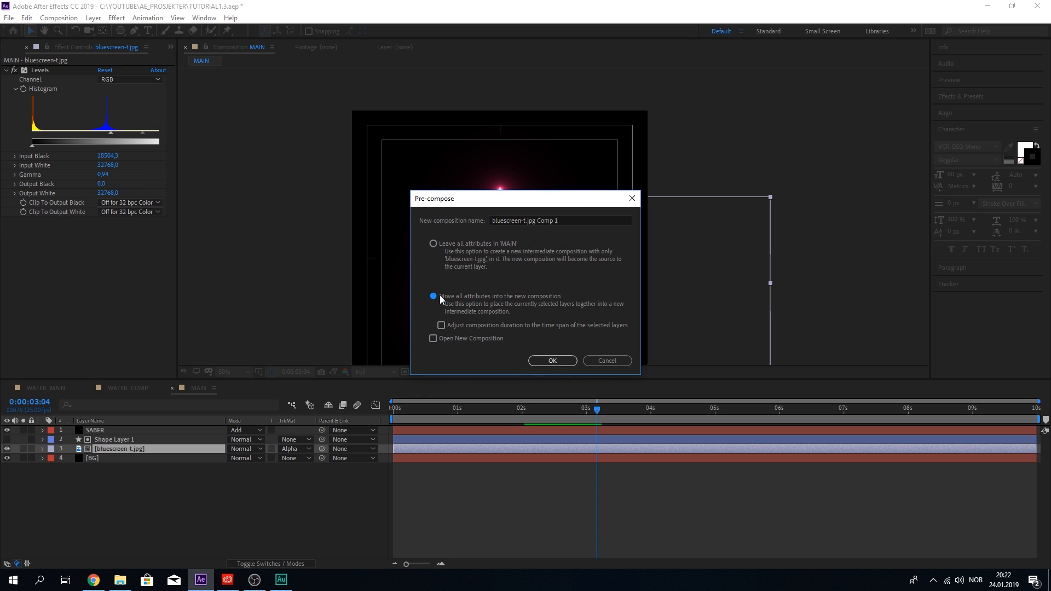
pyautogui.click(570, 219)
pyautogui.hotkey('ctrl', 'a')
pyautogui.write('B')
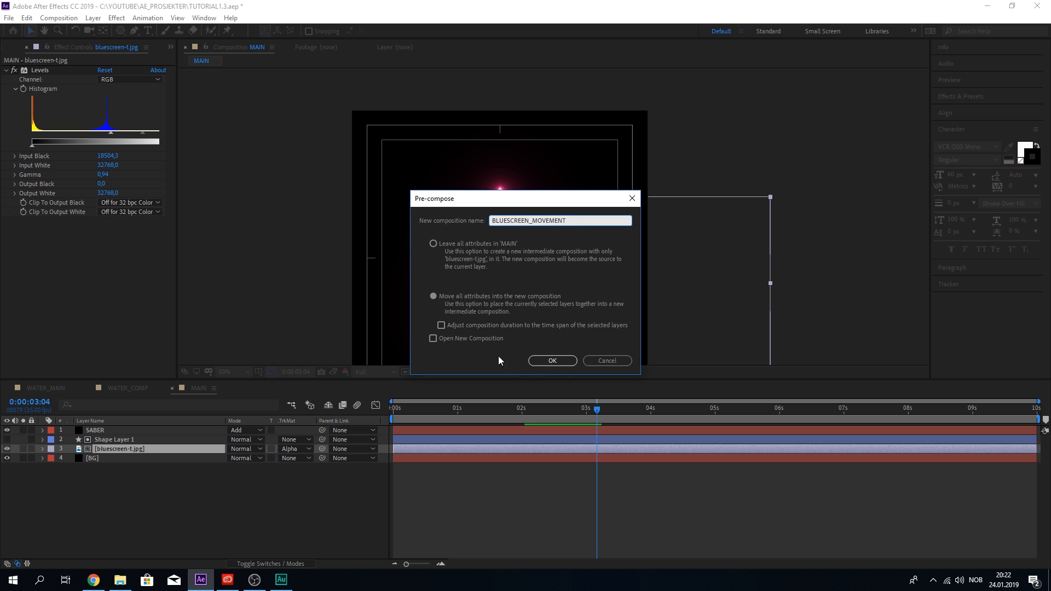
pyautogui.click(549, 359)
# Open the BLUESCREEN_MOVEMENT composition and delete Shape Layer 1 from it
pyautogui.doubleClick(139, 447)
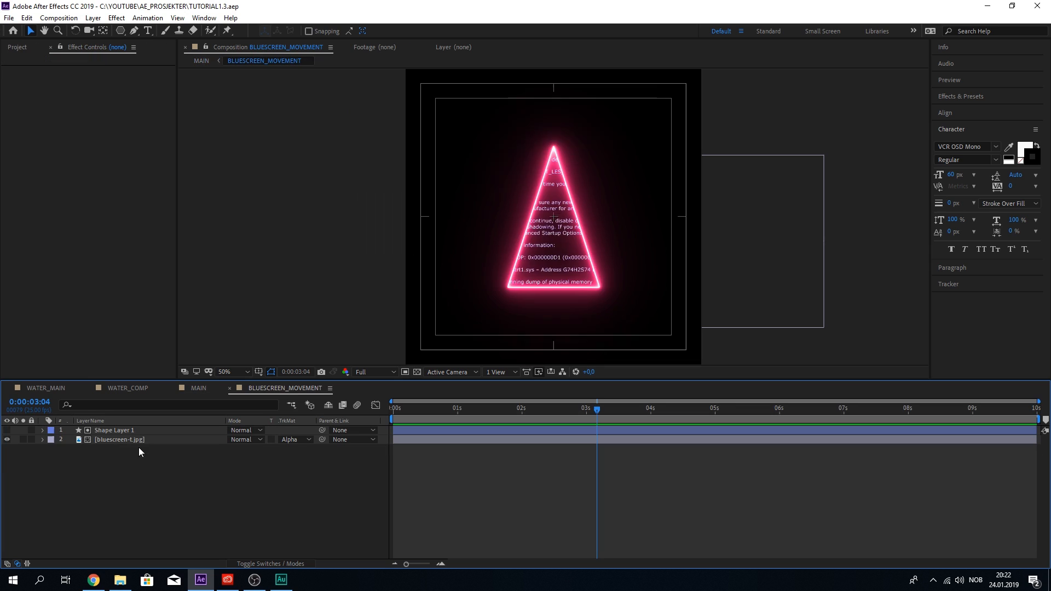
pyautogui.click(141, 432)
pyautogui.press('Delete')
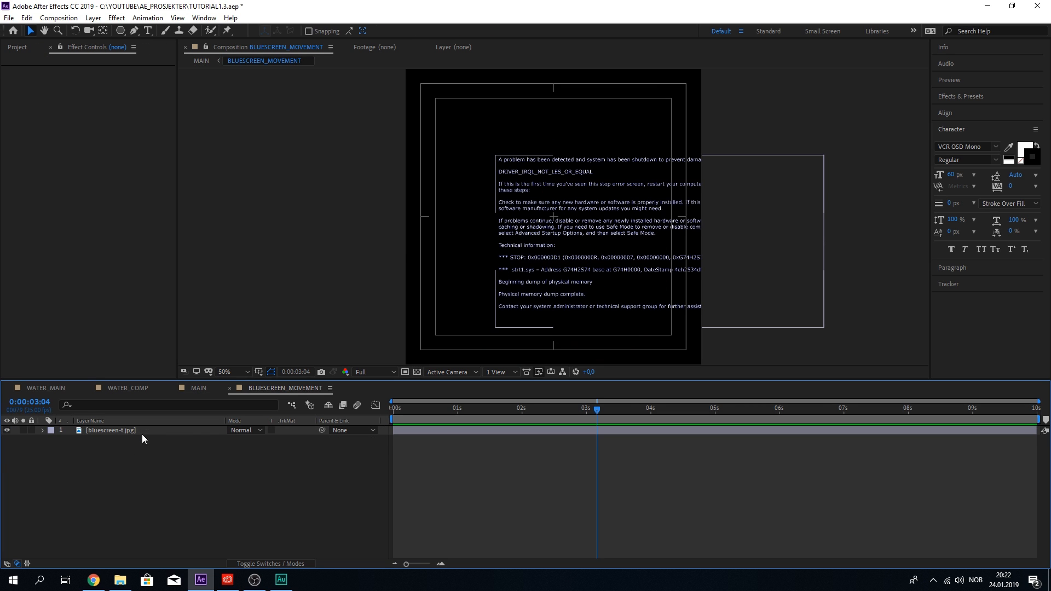
# In MAIN, set the BLUESCREEN_MOVEMENT layer's track matte to Alpha Matte "Shape Layer 1"
pyautogui.click(198, 387)
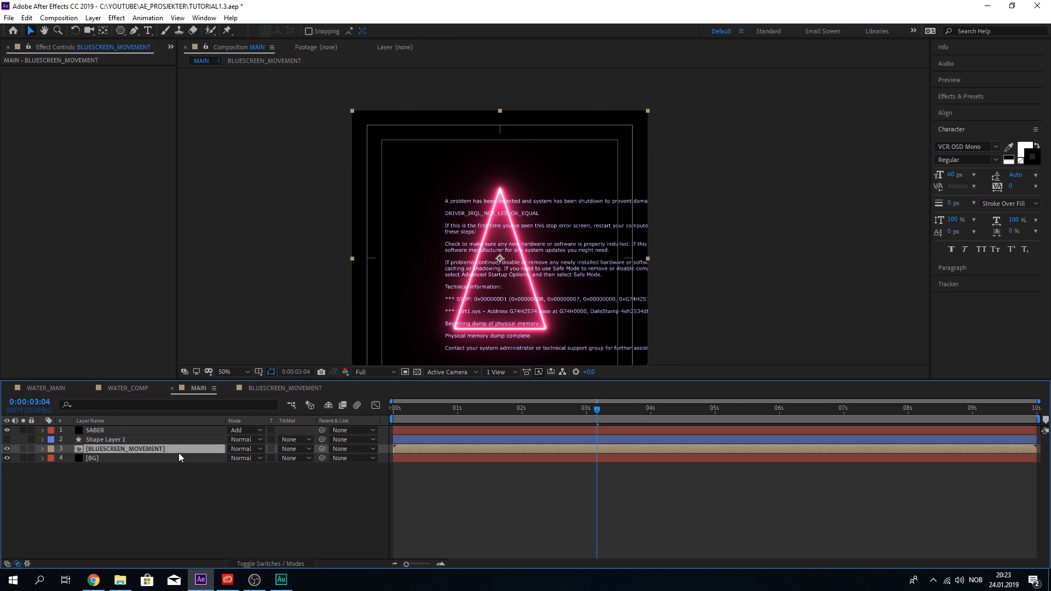
pyautogui.click(290, 448)
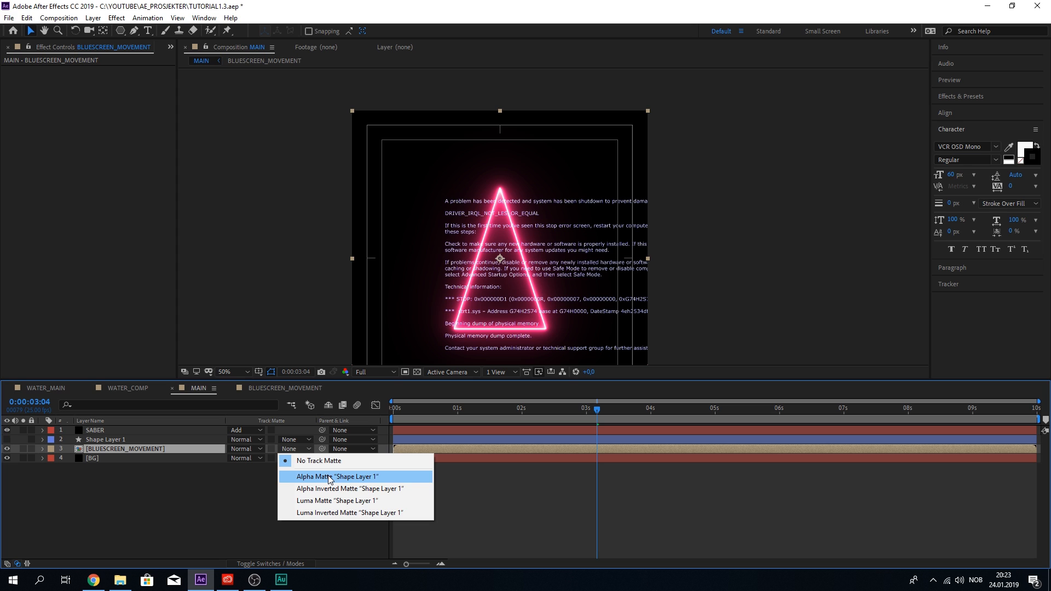
pyautogui.click(330, 477)
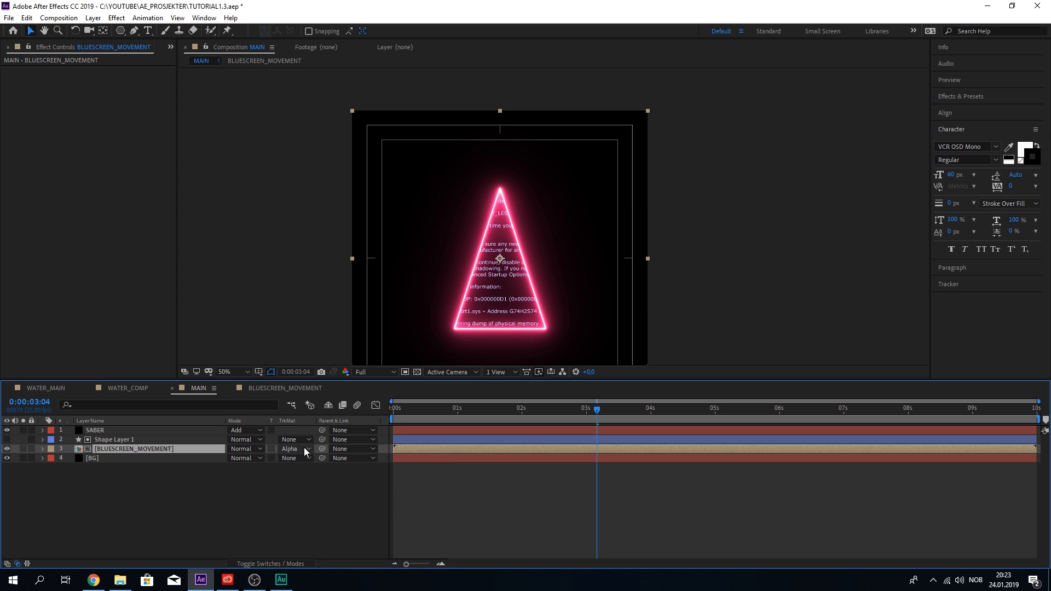
# In BLUESCREEN_MOVEMENT, activate the Rectangle tool and duplicate the bluescreen-t.jpg layer seven times to make eight copies
pyautogui.click(278, 391)
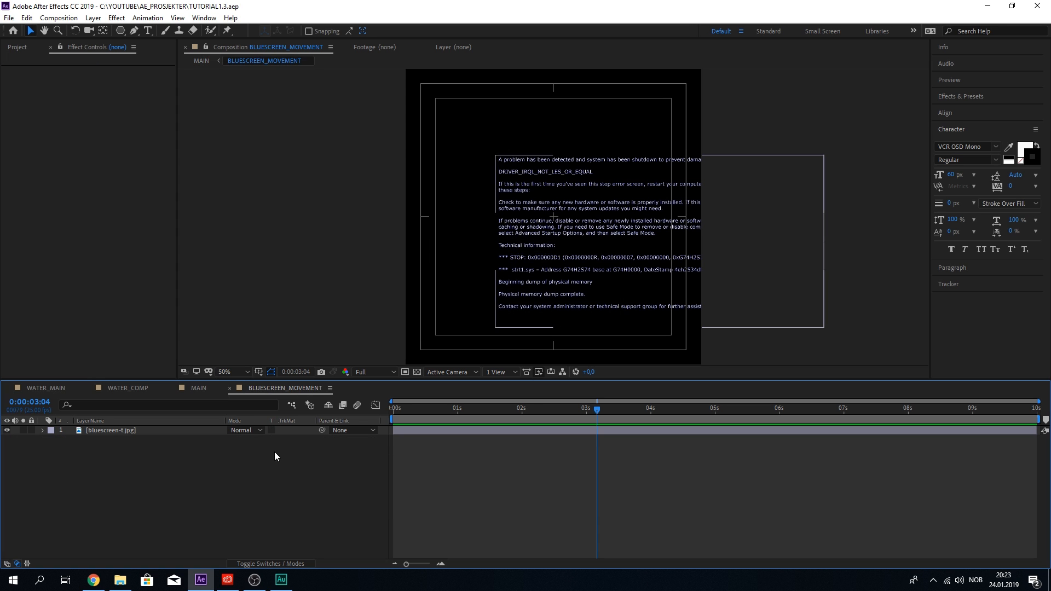
pyautogui.click(180, 431)
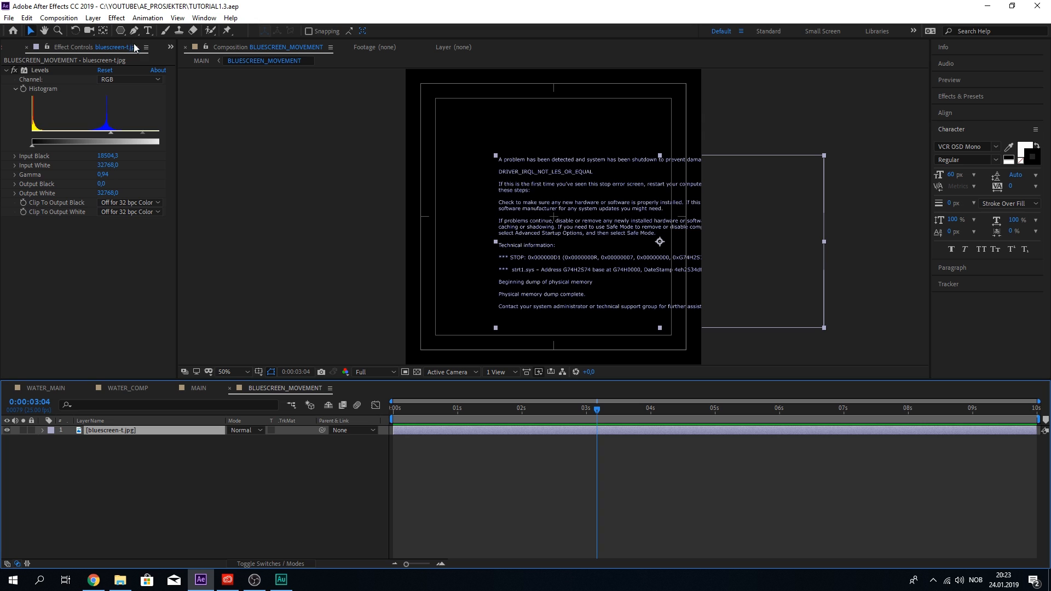
pyautogui.moveTo(124, 28); pyautogui.dragTo(148, 34)
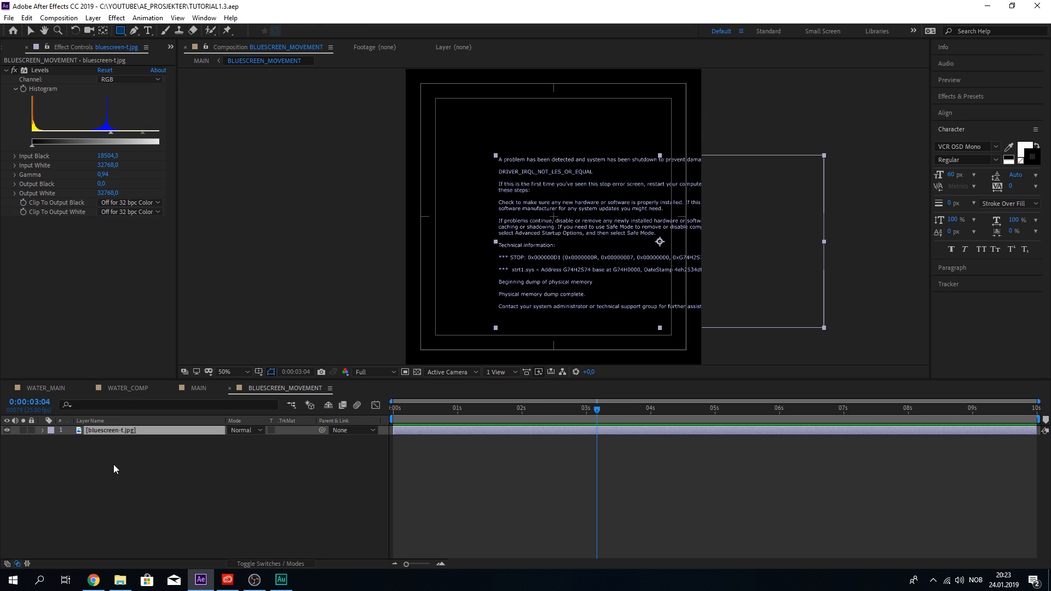
pyautogui.click(114, 464)
pyautogui.click(116, 431)
pyautogui.hotkey('ctrl', 'd')
pyautogui.hotkey('ctrl', 'd')
pyautogui.hotkey('ctrl', 'd')
pyautogui.hotkey('ctrl', 'd')
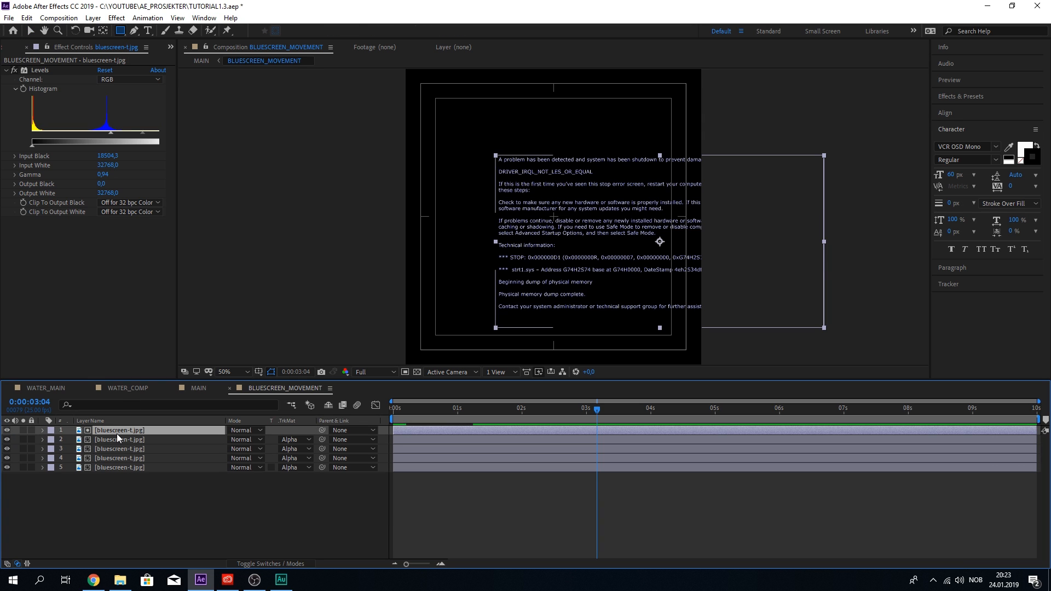
pyautogui.hotkey('ctrl', 'd')
pyautogui.hotkey('ctrl', 'd')
pyautogui.hotkey('ctrl', 'd')
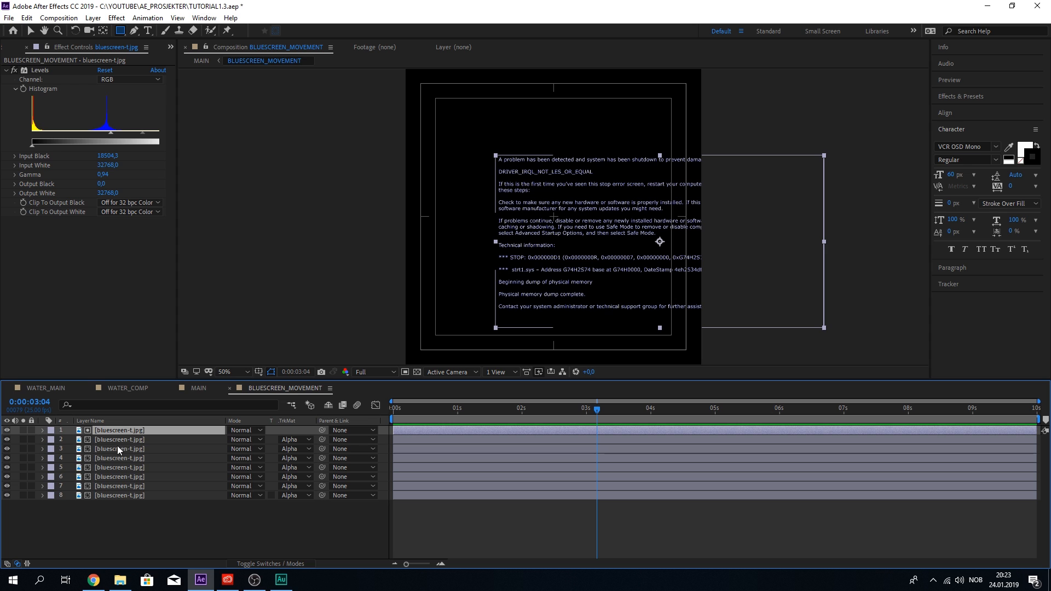
# Set the track matte of all eight bluescreen-t.jpg layers to None
pyautogui.keyDown('shift'); pyautogui.click(111, 493); pyautogui.keyUp('shift')
pyautogui.click(285, 433)
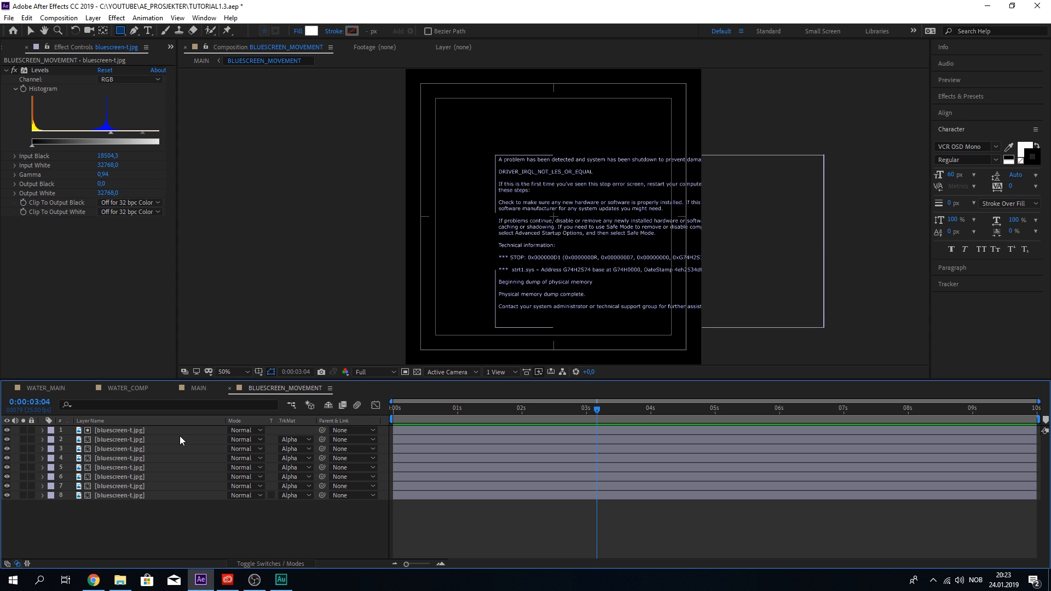
pyautogui.click(180, 437)
pyautogui.click(172, 432)
pyautogui.keyDown('shift'); pyautogui.click(144, 496); pyautogui.keyUp('shift')
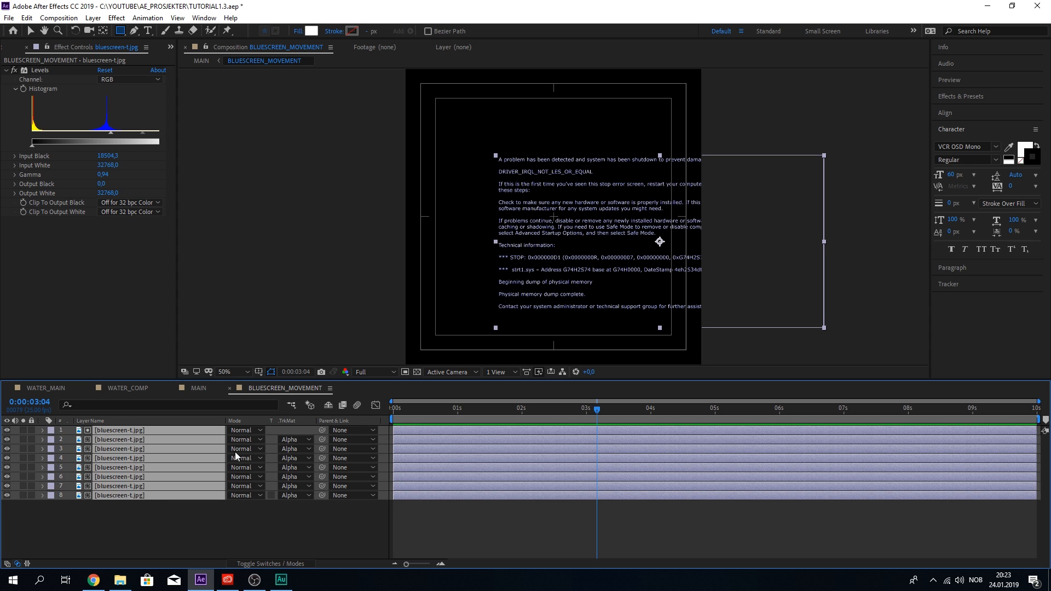
pyautogui.click(287, 439)
pyautogui.click(313, 447)
pyautogui.click(172, 523)
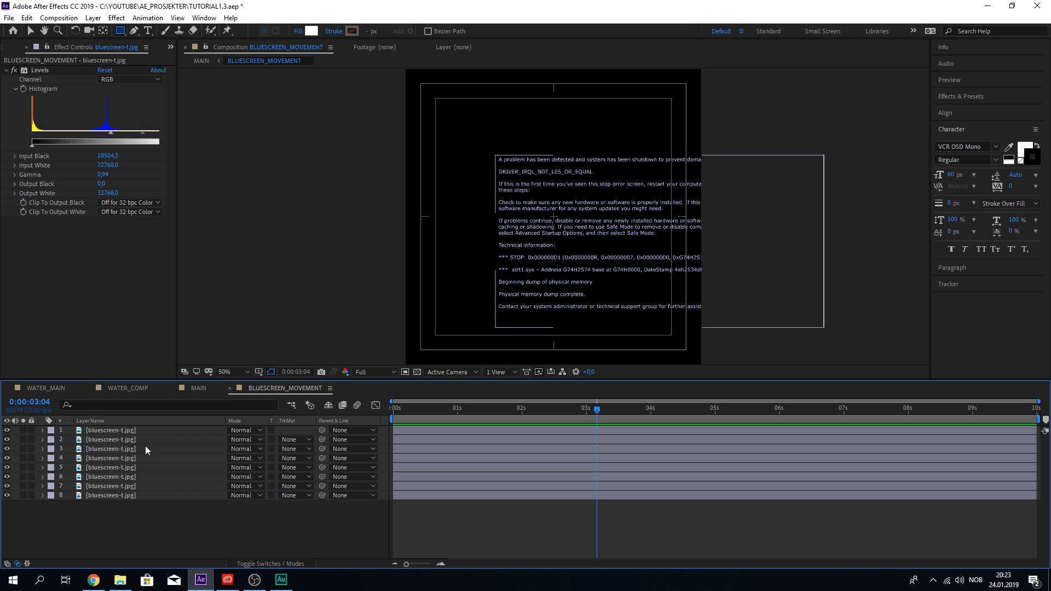
# Draw rectangular masks isolating the "A problem has been detected" line on layer 1 and the DRIVER_IRQL_NOT_LES_OR_EQUAL line on layer 2
pyautogui.click(144, 431)
pyautogui.scroll(-2, 592, 182)
pyautogui.scroll(2, 681, 160)
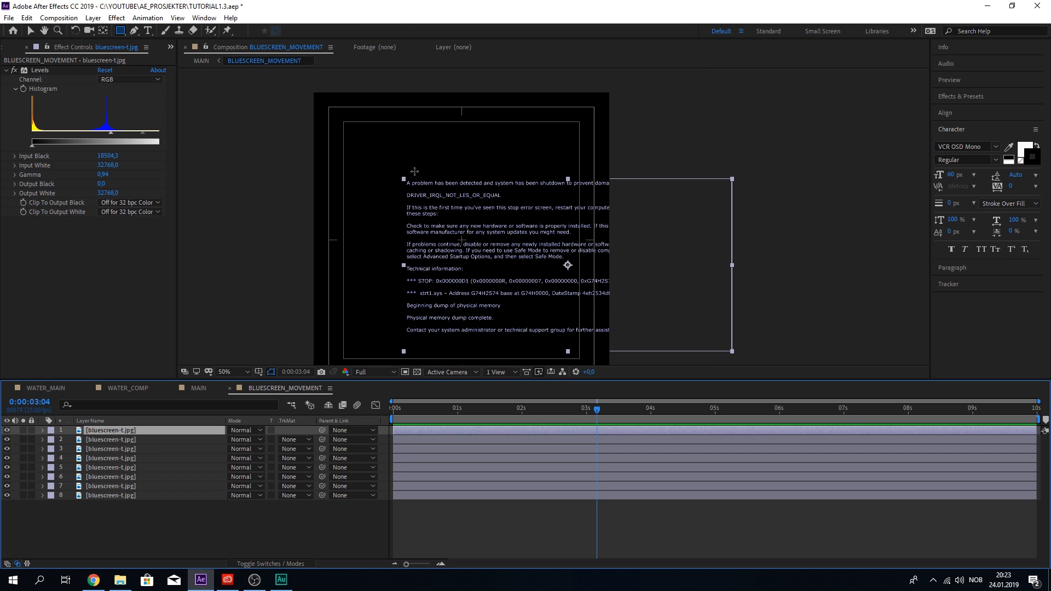
pyautogui.scroll(2, 414, 171)
pyautogui.moveTo(386, 178); pyautogui.dragTo(922, 208)
pyautogui.click(130, 477)
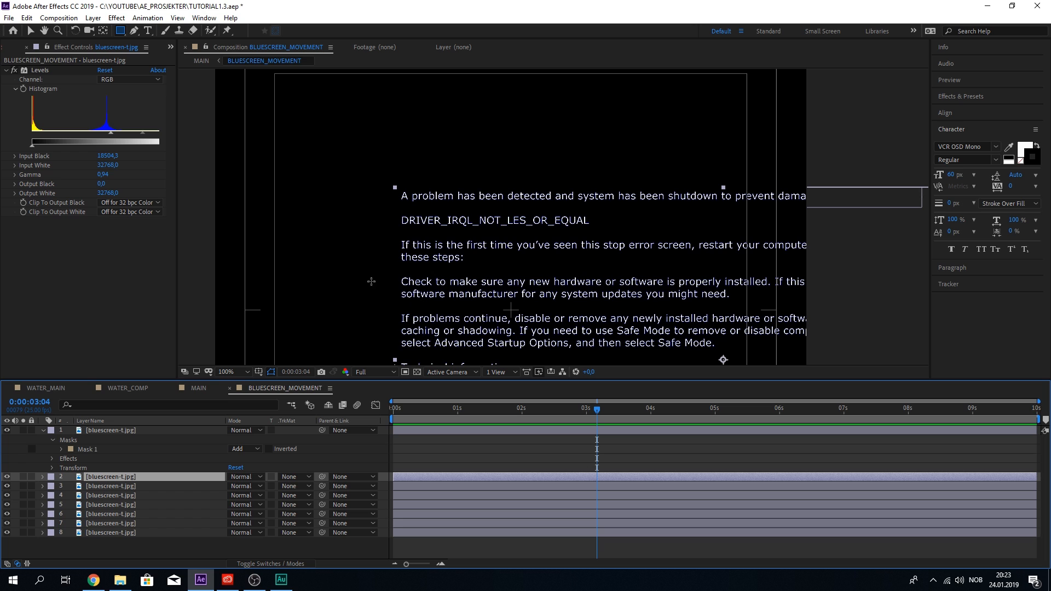
pyautogui.moveTo(383, 212); pyautogui.dragTo(639, 231)
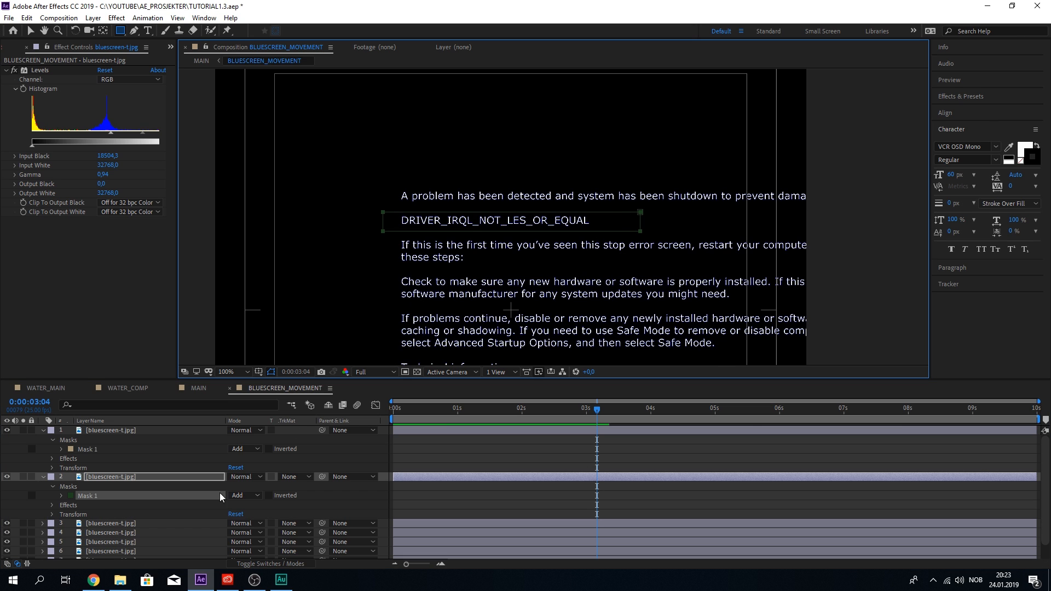
# Mask the "If this is the first time", "Check to make sure" and "If problems continue" paragraphs on layers 3, 4 and 5 respectively
pyautogui.scroll(-1, 165, 512)
pyautogui.click(165, 509)
pyautogui.moveTo(386, 232); pyautogui.dragTo(932, 267)
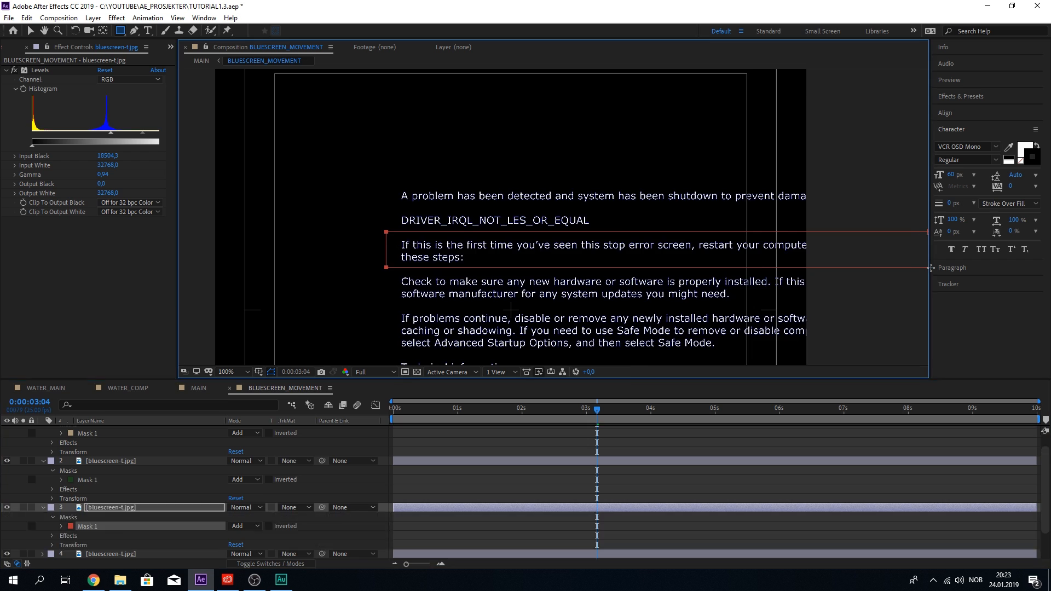
pyautogui.moveTo(509, 344); pyautogui.dragTo(513, 261)
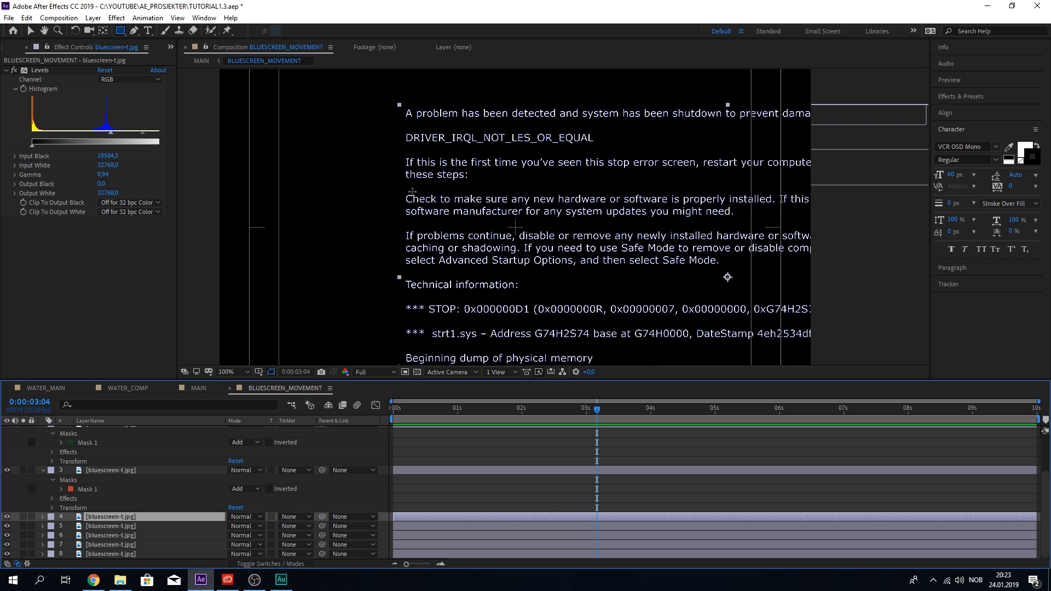
pyautogui.moveTo(397, 188); pyautogui.dragTo(906, 220)
pyautogui.click(129, 527)
pyautogui.moveTo(388, 229); pyautogui.dragTo(915, 273)
# Mask the "Technical information:", "*** STOP:" and "*** strt1.sys" lines on layers 6, 7 and 8 respectively
pyautogui.scroll(-2, 146, 534)
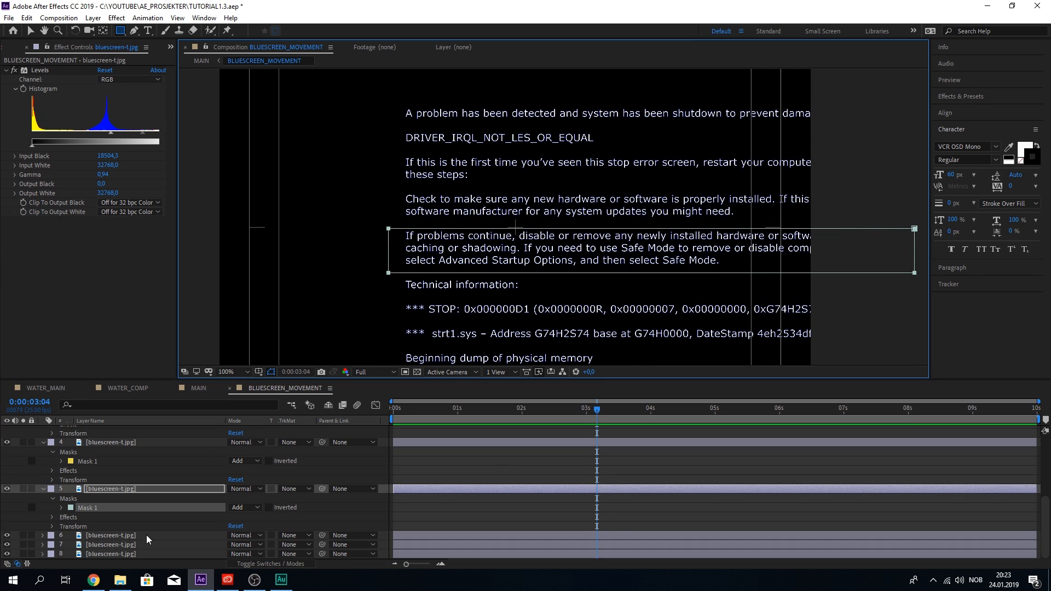
pyautogui.click(146, 536)
pyautogui.moveTo(379, 276); pyautogui.dragTo(592, 302)
pyautogui.scroll(-2, 146, 536)
pyautogui.click(146, 545)
pyautogui.moveTo(391, 298); pyautogui.dragTo(914, 324)
pyautogui.scroll(-2, 146, 542)
pyautogui.click(146, 554)
pyautogui.moveTo(382, 323); pyautogui.dragTo(941, 345)
# Collapse the properties of all eight text layers, select layer 7 and activate the Selection tool
pyautogui.scroll(8, 147, 466)
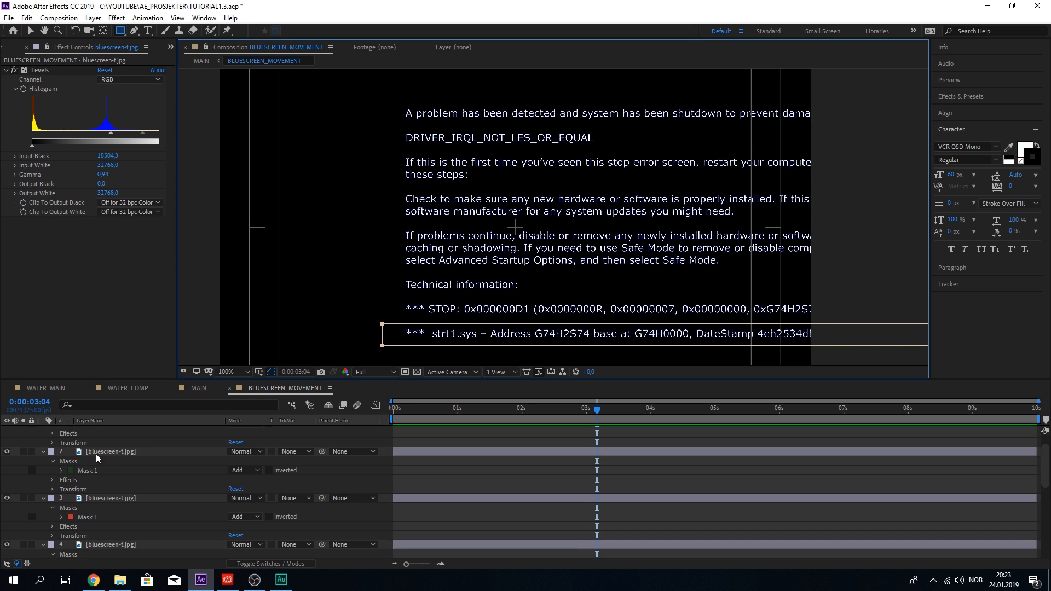
pyautogui.click(45, 440)
pyautogui.click(44, 432)
pyautogui.click(44, 440)
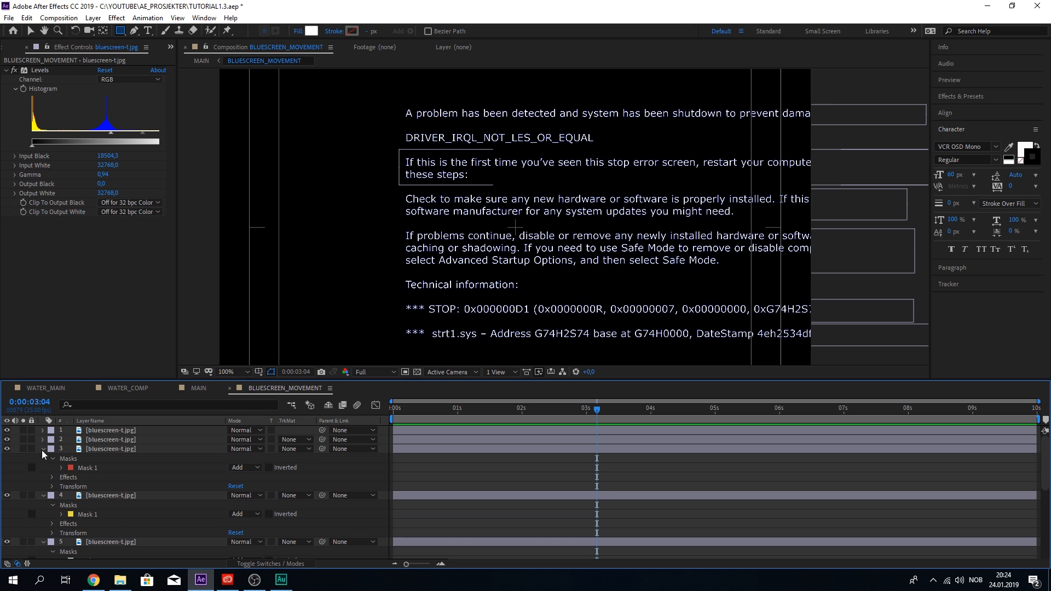
pyautogui.click(42, 450)
pyautogui.click(40, 458)
pyautogui.click(42, 468)
pyautogui.click(43, 477)
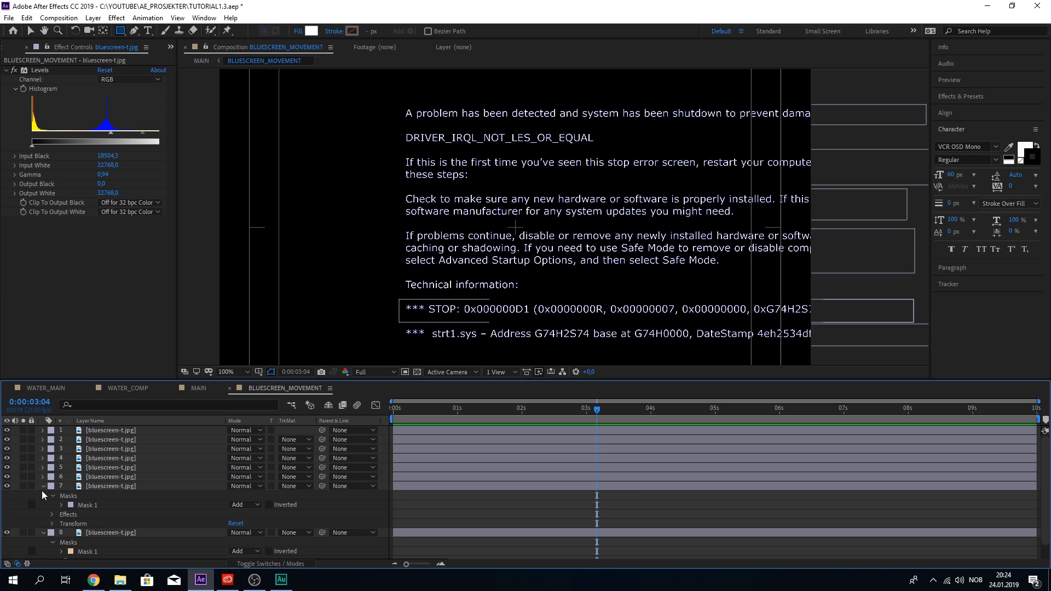
pyautogui.click(41, 486)
pyautogui.click(42, 496)
pyautogui.click(101, 486)
pyautogui.press('v')
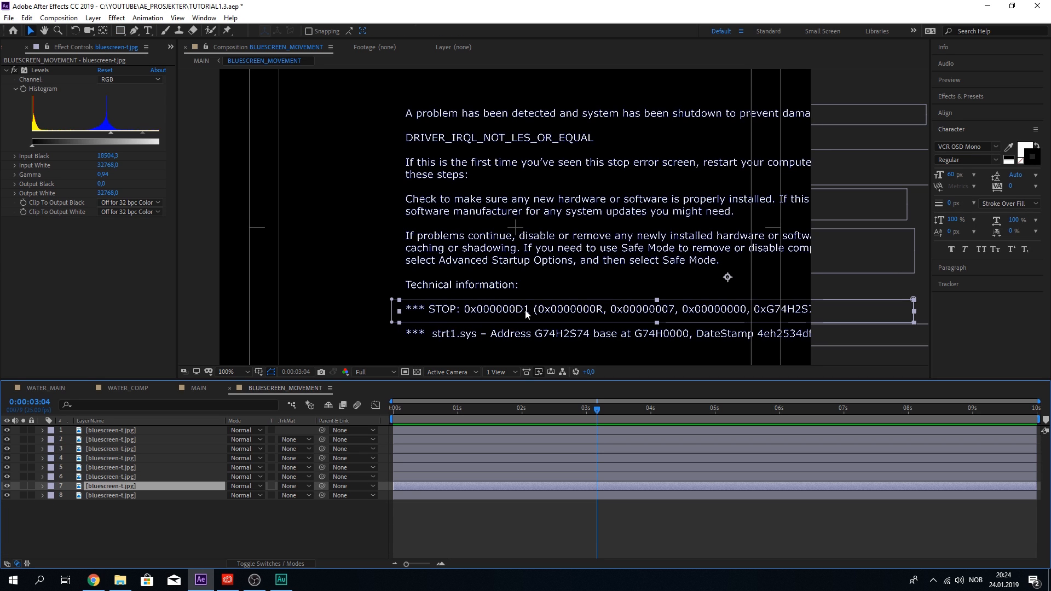
# Try moving the masked "*** STOP:" line of layer 7 sideways on its own
pyautogui.moveTo(501, 307); pyautogui.dragTo(441, 305)
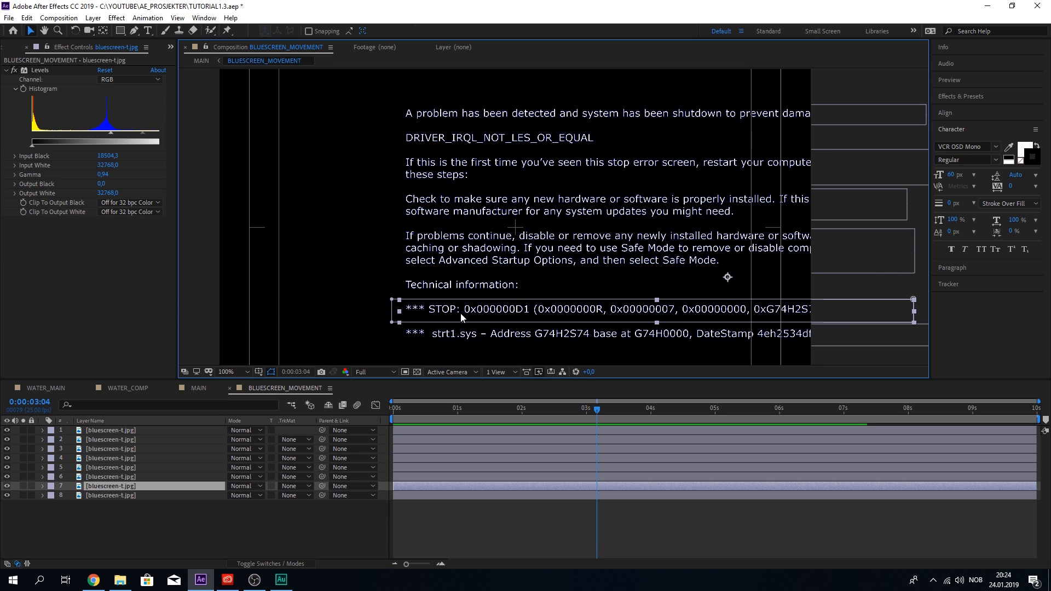
pyautogui.scroll(-4, 511, 278)
pyautogui.scroll(2, 533, 288)
pyautogui.click(91, 533)
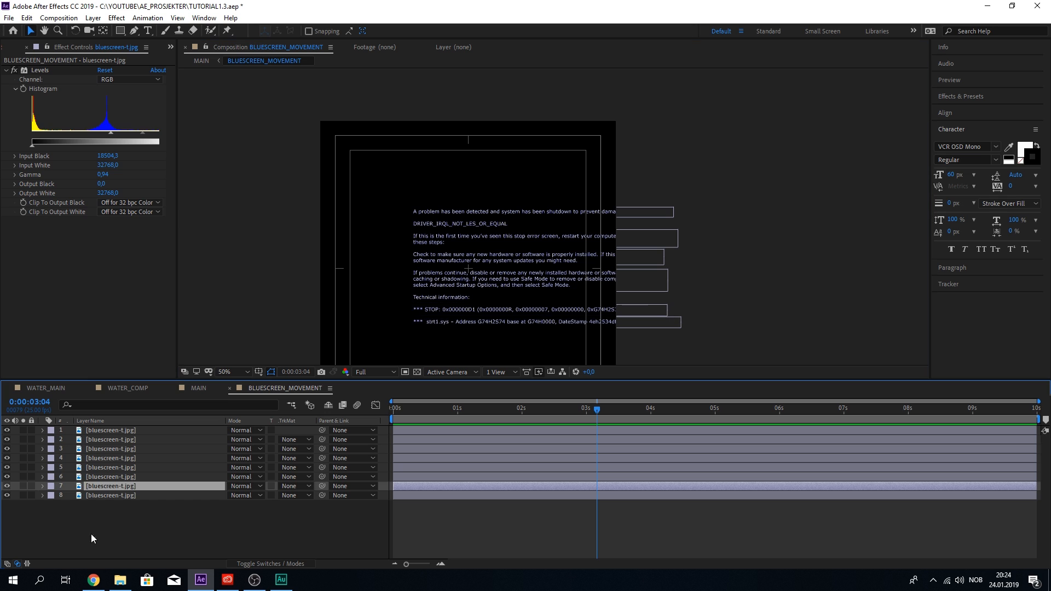
# Select all eight text layers, play MAIN from 0:00:01:12 to time the triangle, and place marker 1 at 0:00:02:16 in BLUESCREEN_MOVEMENT
pyautogui.click(115, 496)
pyautogui.keyDown('shift'); pyautogui.click(129, 432); pyautogui.keyUp('shift')
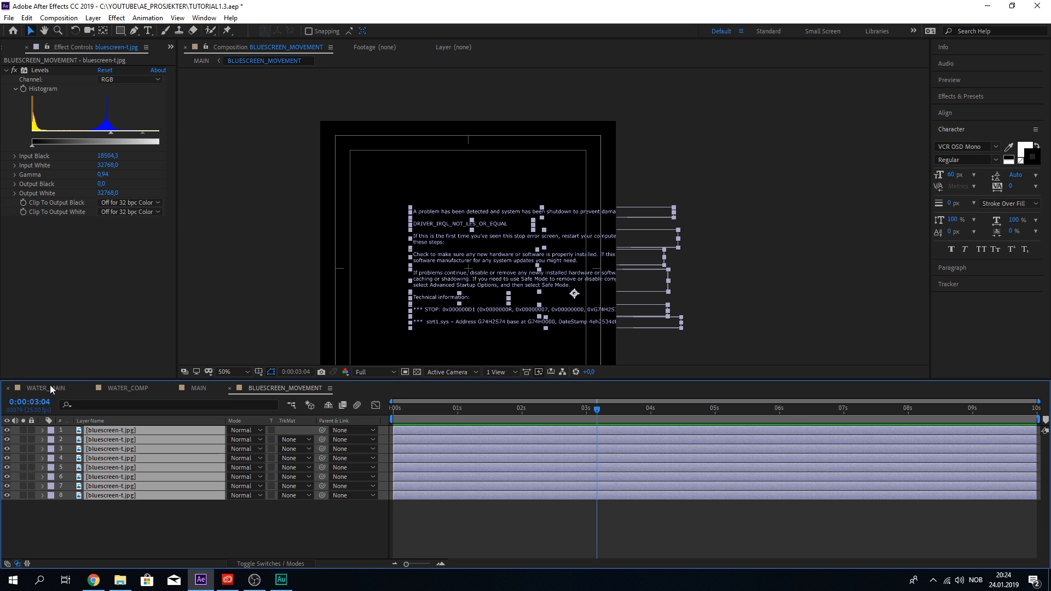
pyautogui.click(198, 388)
pyautogui.moveTo(450, 410); pyautogui.dragTo(488, 409)
pyautogui.press('space')
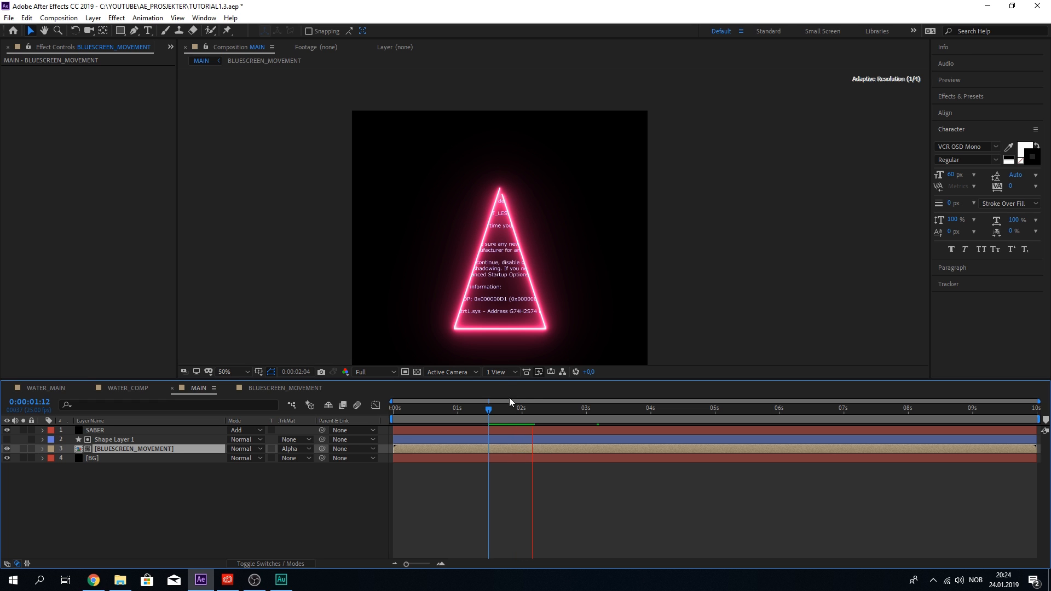
pyautogui.doubleClick(523, 447)
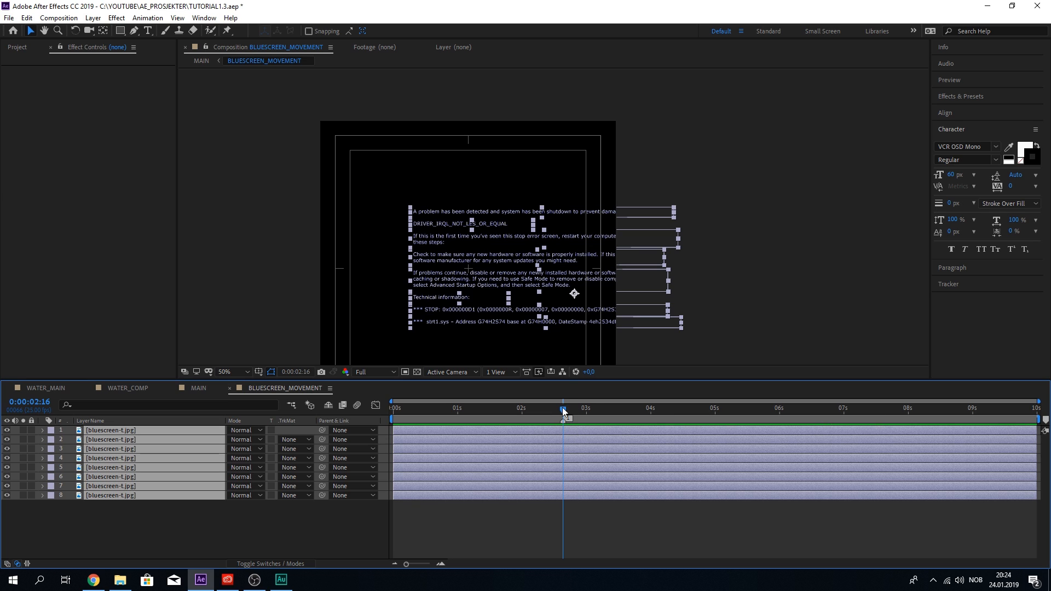
# Keyframe Position on all eight layers at 0:00:04:15, and at 0:00:02:16 move them left to 126, 630
pyautogui.moveTo(563, 408); pyautogui.dragTo(690, 411)
pyautogui.press('p')
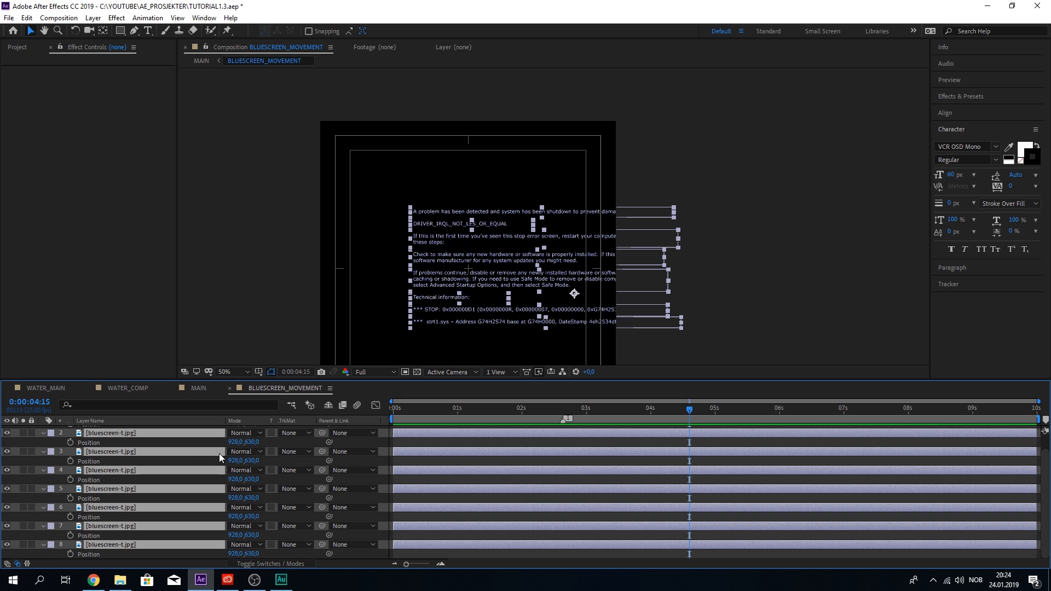
pyautogui.click(71, 461)
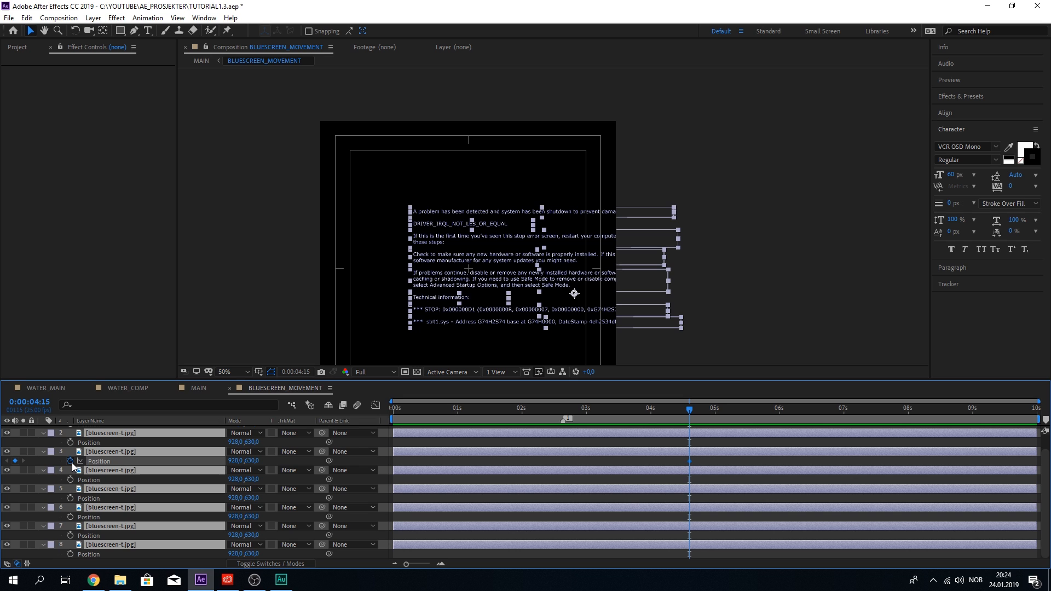
pyautogui.moveTo(680, 409); pyautogui.dragTo(563, 409)
pyautogui.moveTo(572, 299); pyautogui.dragTo(351, 296)
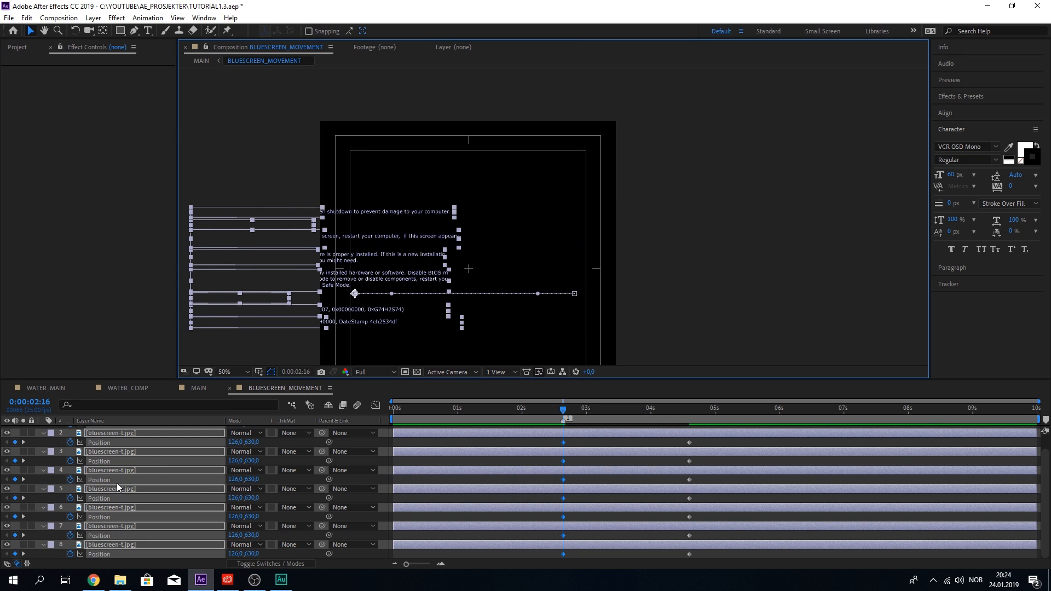
# Check the text's start position in MAIN, set the layers' 0:00:02:16 Position keyframes to 96, 630, and preview the slide-in
pyautogui.click(197, 388)
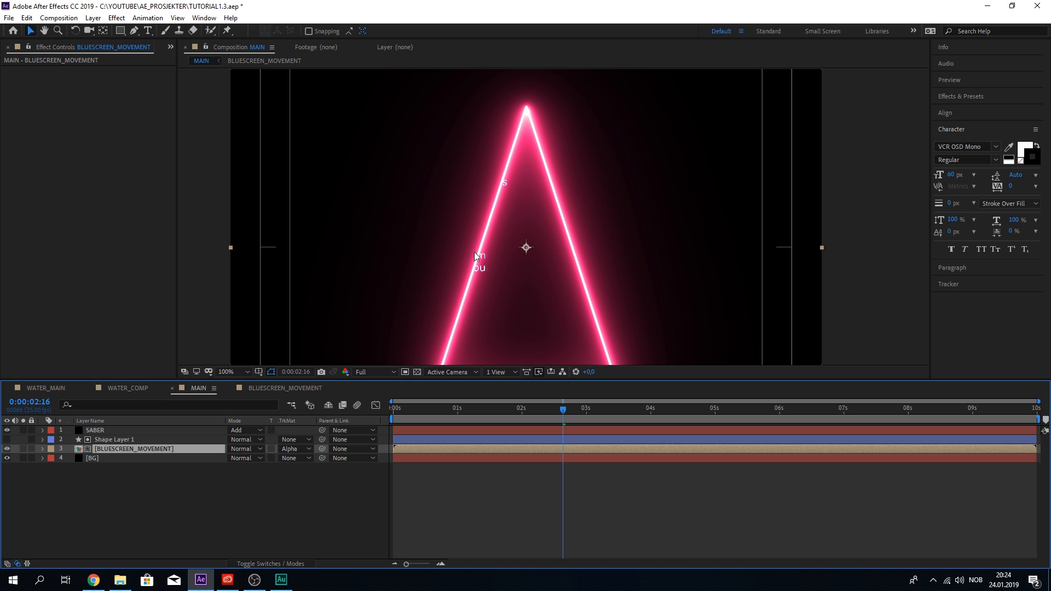
pyautogui.click(291, 390)
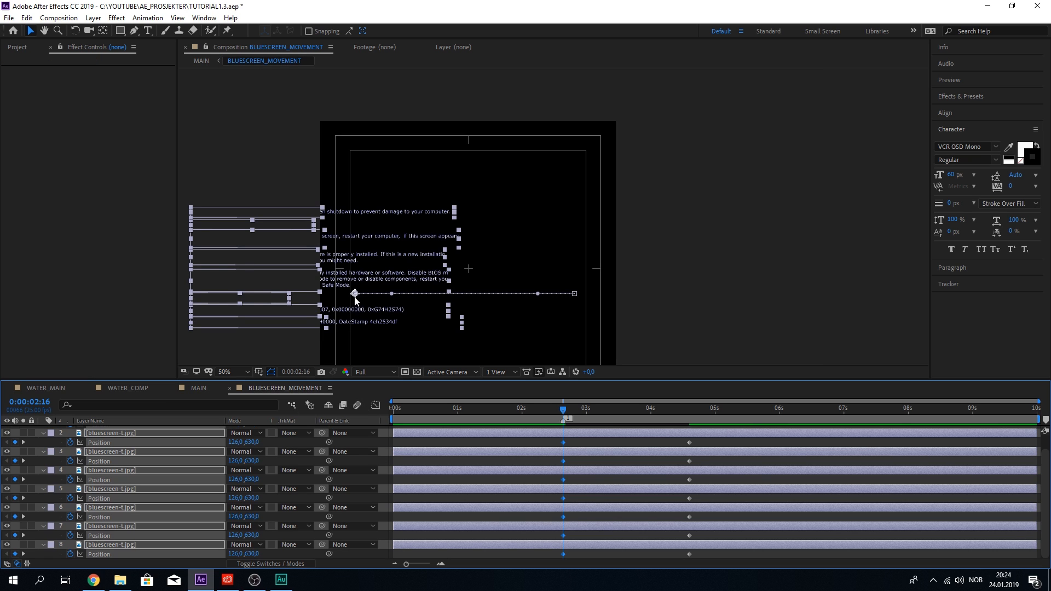
pyautogui.click(198, 388)
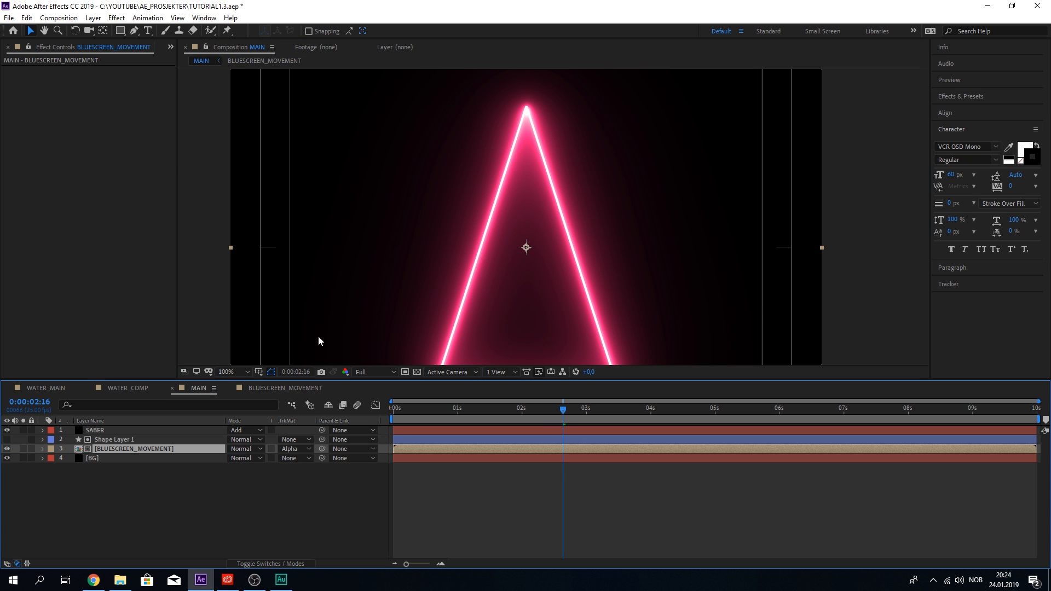
pyautogui.click(310, 390)
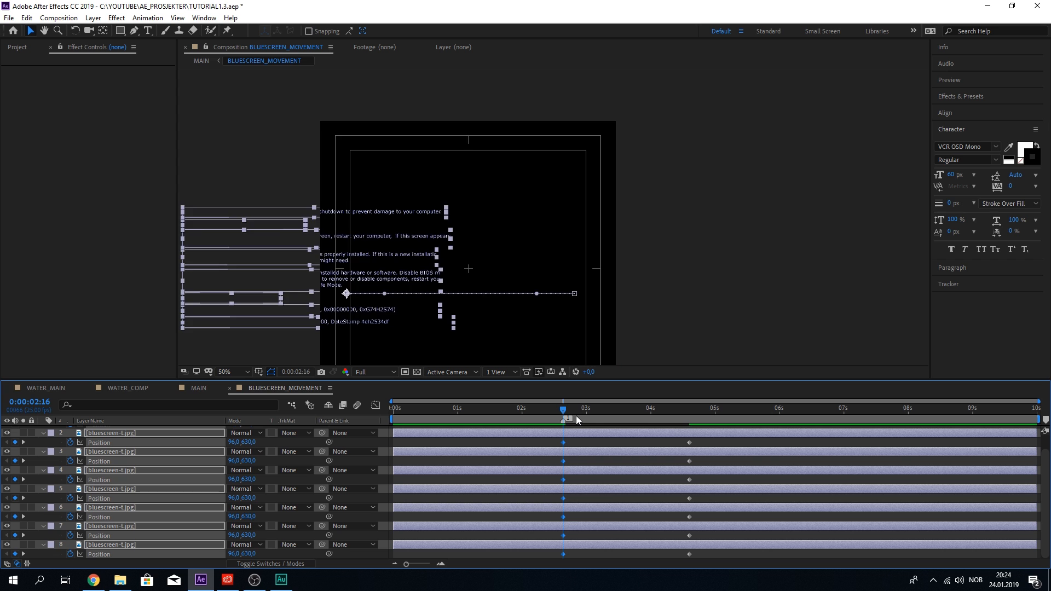
pyautogui.press('space')
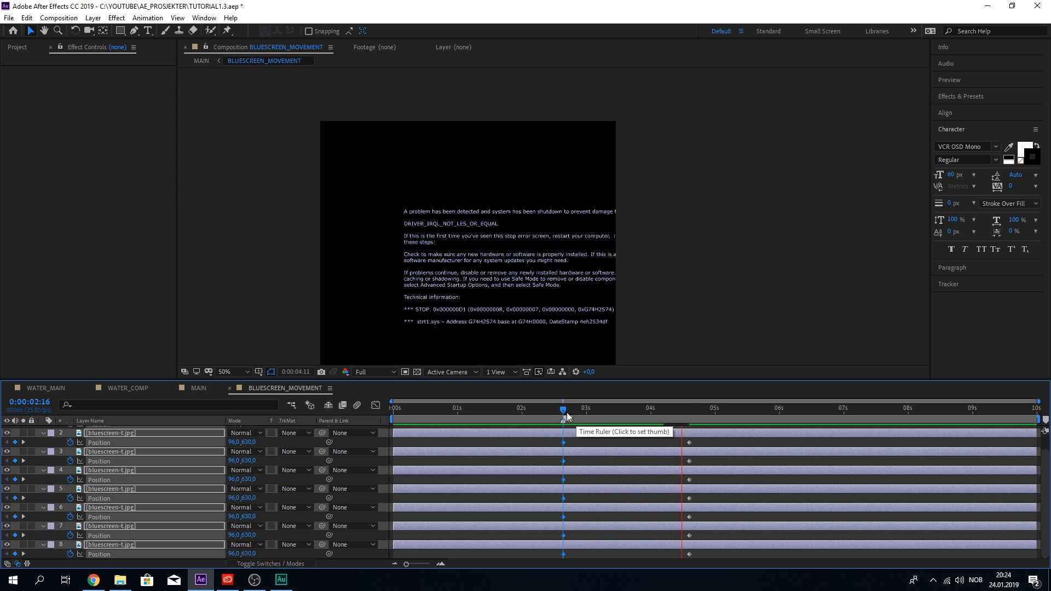
# Select the start and end Position keyframes of all eight text layers and apply Easy Ease
pyautogui.click(559, 410)
pyautogui.click(703, 441)
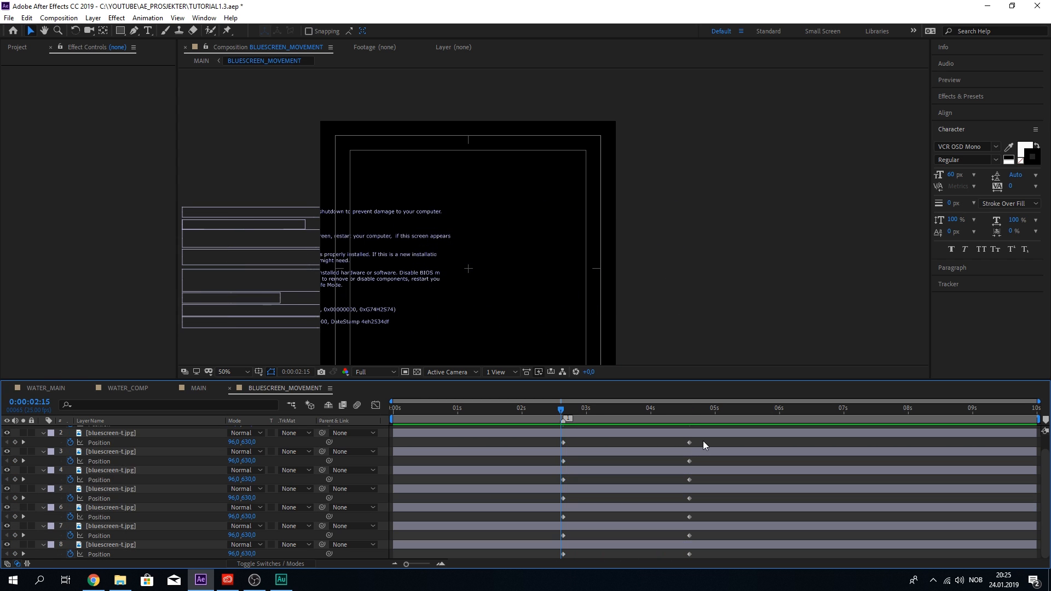
pyautogui.moveTo(702, 441); pyautogui.dragTo(554, 563)
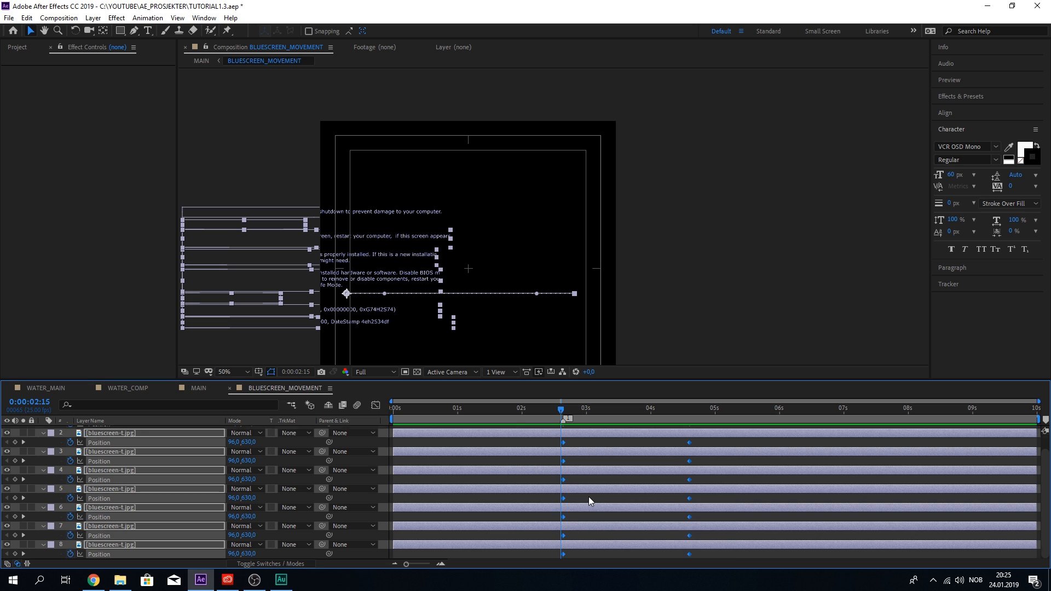
pyautogui.scroll(1, 589, 497)
pyautogui.moveTo(704, 438); pyautogui.dragTo(613, 439)
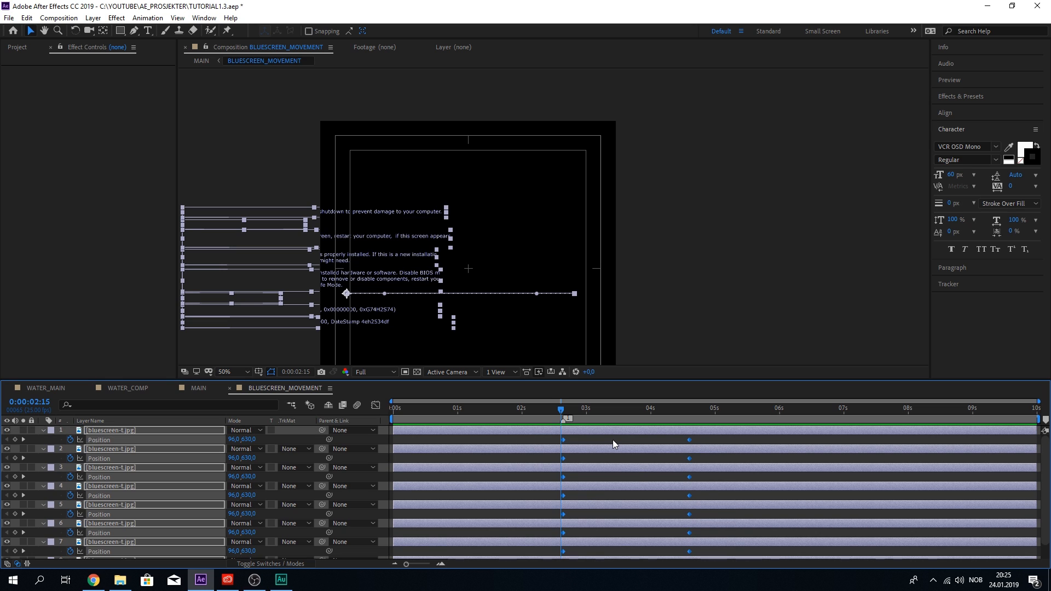
# In the speed graph, lengthen the ease into the end keyframes and shorten the ease out of the start keyframes
pyautogui.click(376, 406)
pyautogui.moveTo(712, 514); pyautogui.dragTo(586, 539)
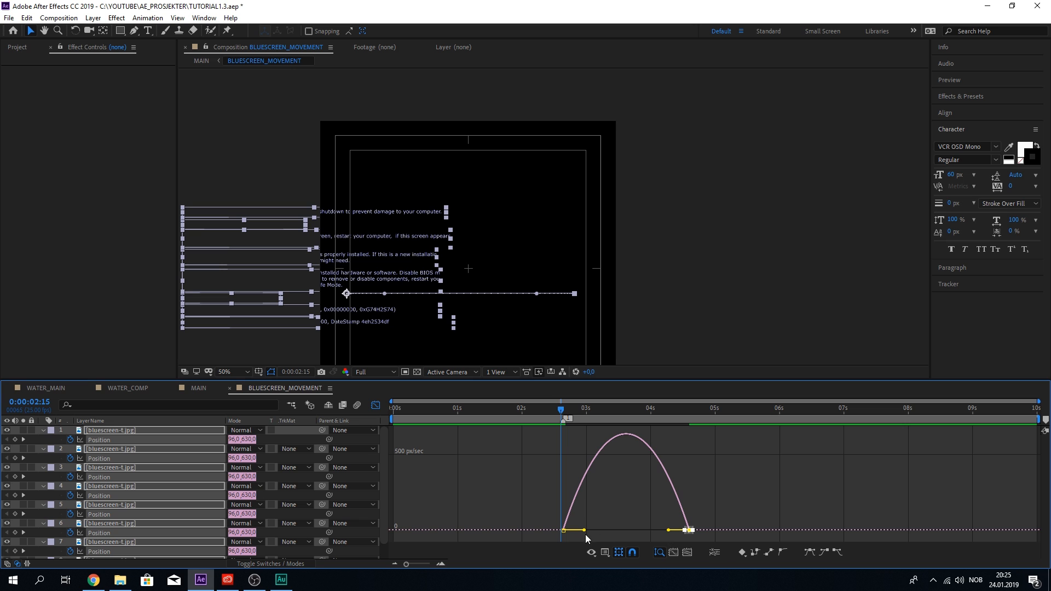
pyautogui.moveTo(668, 531); pyautogui.dragTo(650, 531)
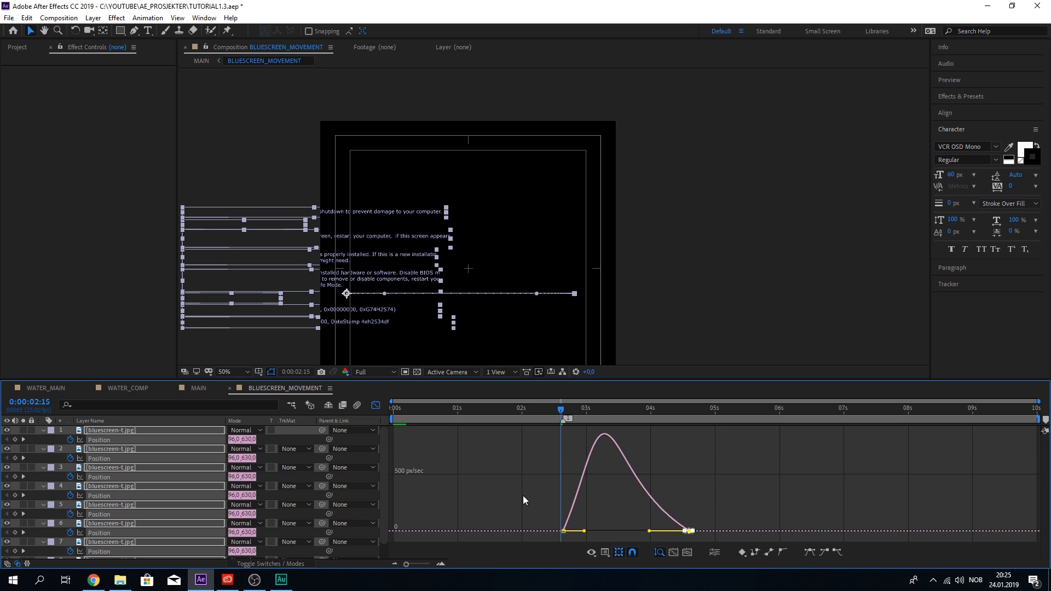
pyautogui.moveTo(545, 512); pyautogui.dragTo(573, 529)
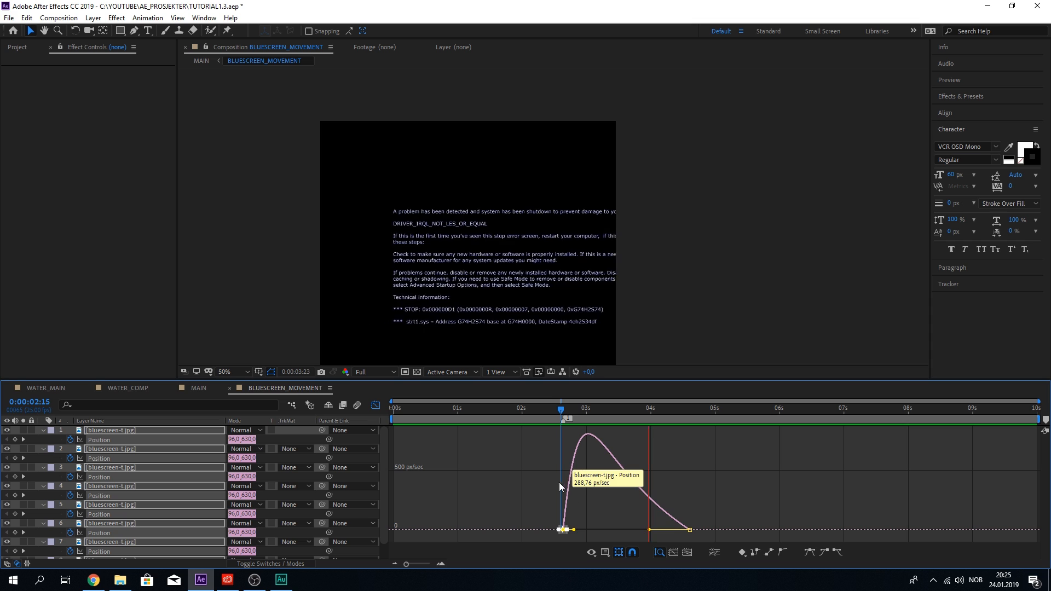
# Play MAIN from the beginning to check the eased text movement inside the triangle
pyautogui.click(207, 386)
pyautogui.click(471, 422)
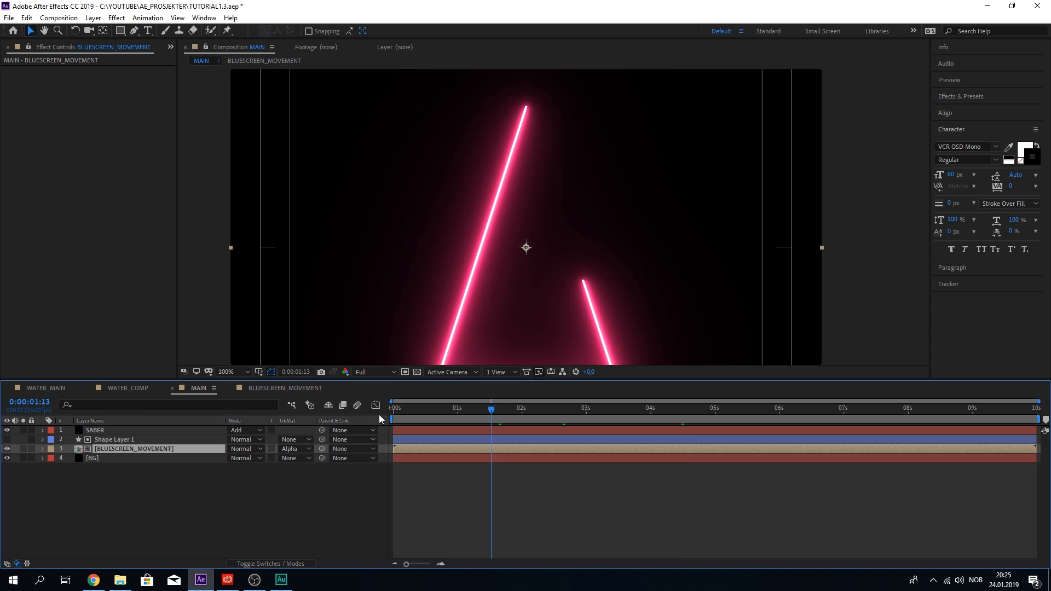
pyautogui.press('Home')
pyautogui.press('space')
pyautogui.scroll(-2, 565, 296)
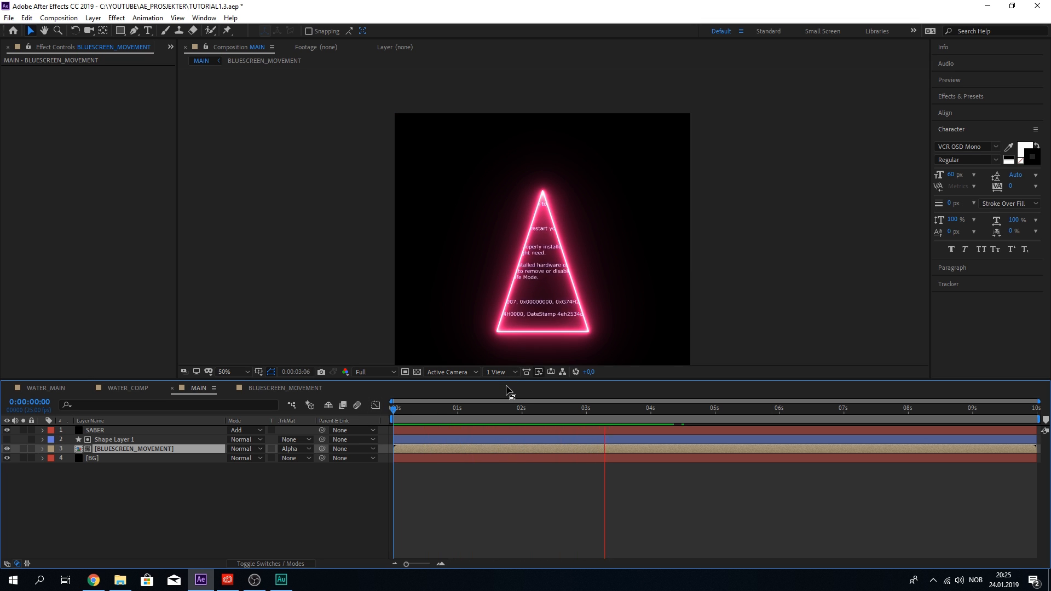
pyautogui.press('space')
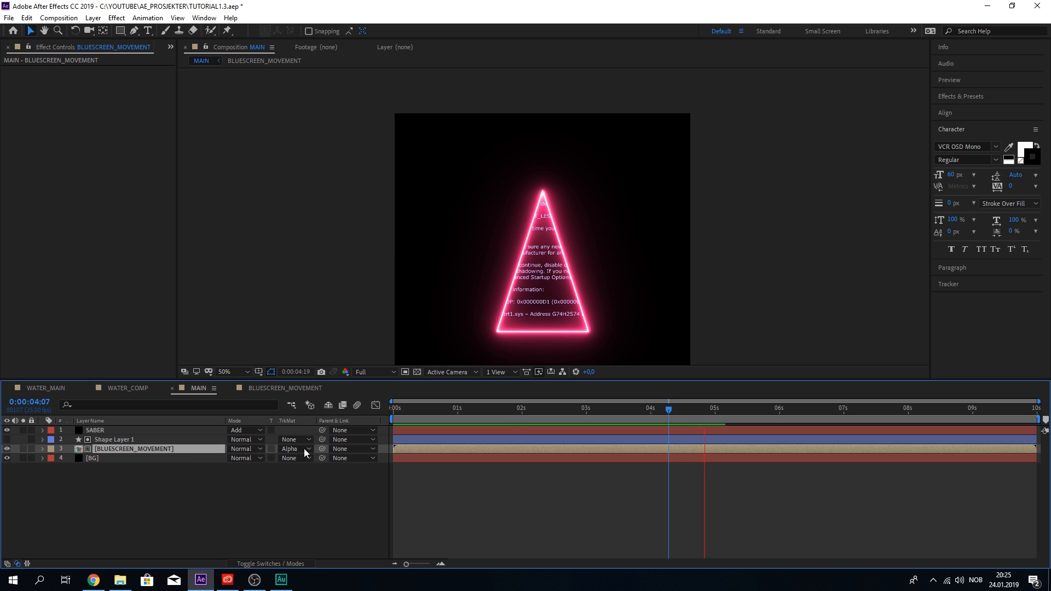
# In BLUESCREEN_MOVEMENT, leave the graph editor and shift text layers 2 to 8 slightly later than layer 1
pyautogui.doubleClick(161, 449)
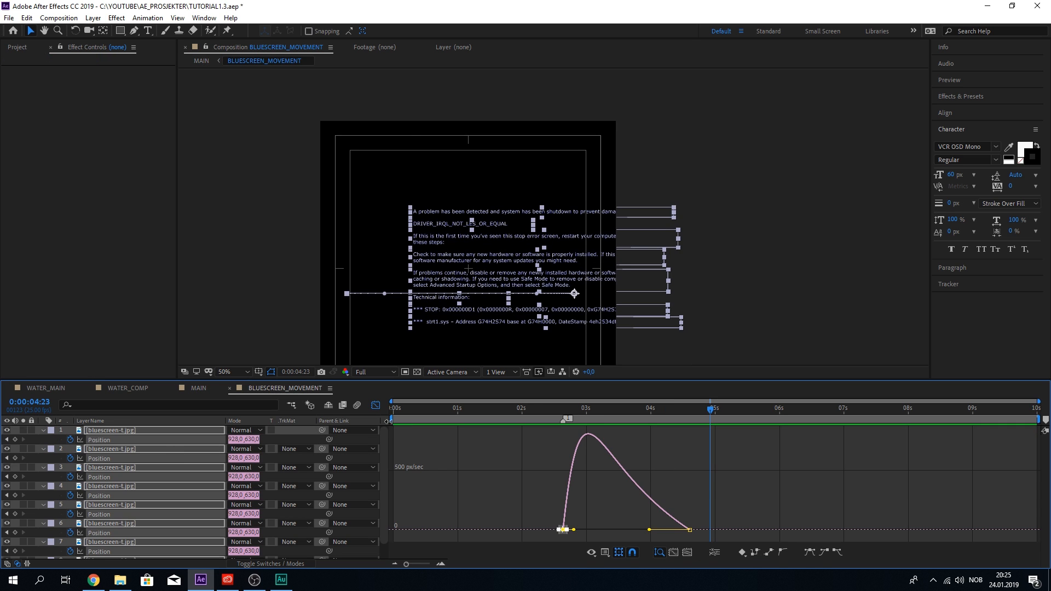
pyautogui.click(375, 405)
pyautogui.click(665, 474)
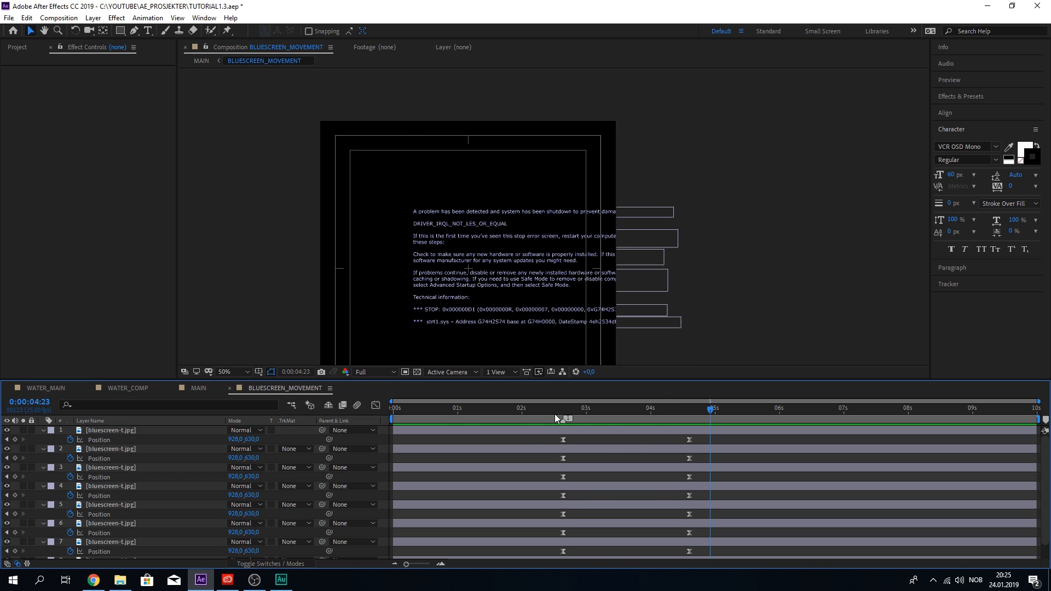
pyautogui.click(539, 431)
pyautogui.scroll(-2, 531, 440)
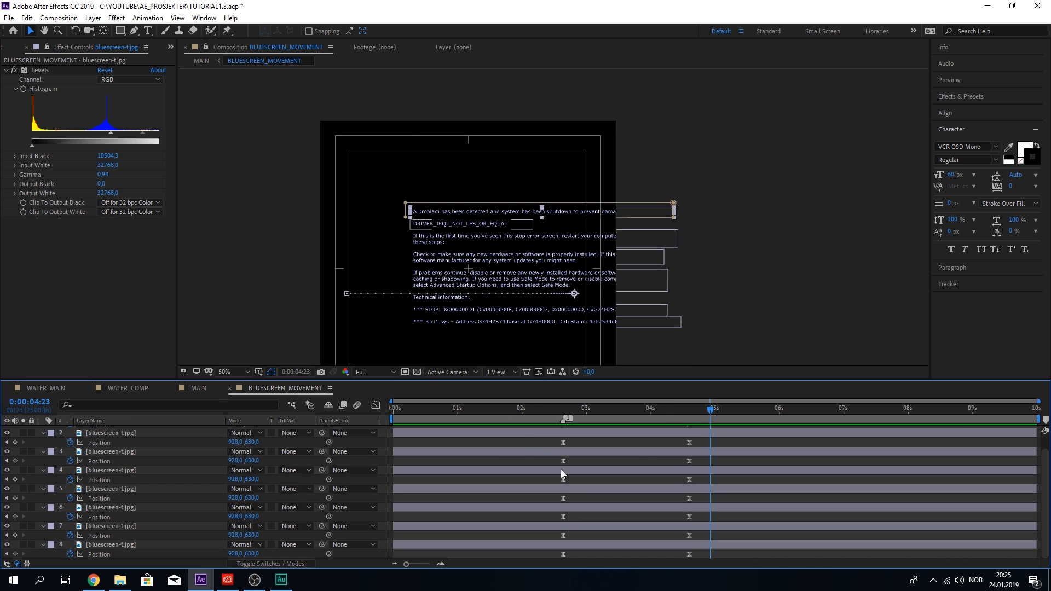
pyautogui.keyDown('shift'); pyautogui.click(577, 542); pyautogui.keyUp('shift')
pyautogui.scroll(1, 558, 426)
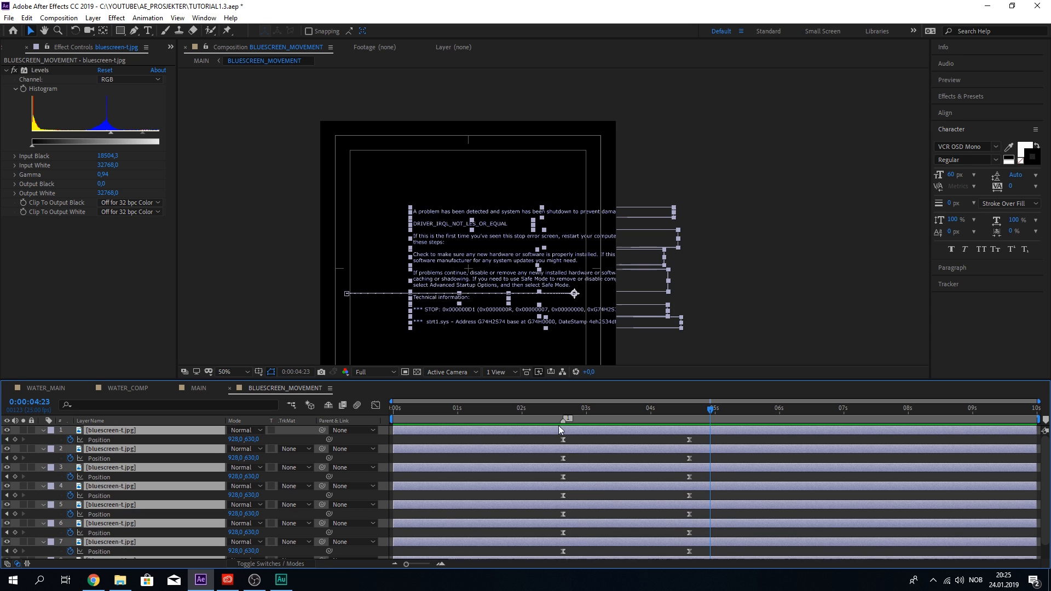
pyautogui.keyDown('ctrl'); pyautogui.click(511, 430); pyautogui.keyUp('ctrl')
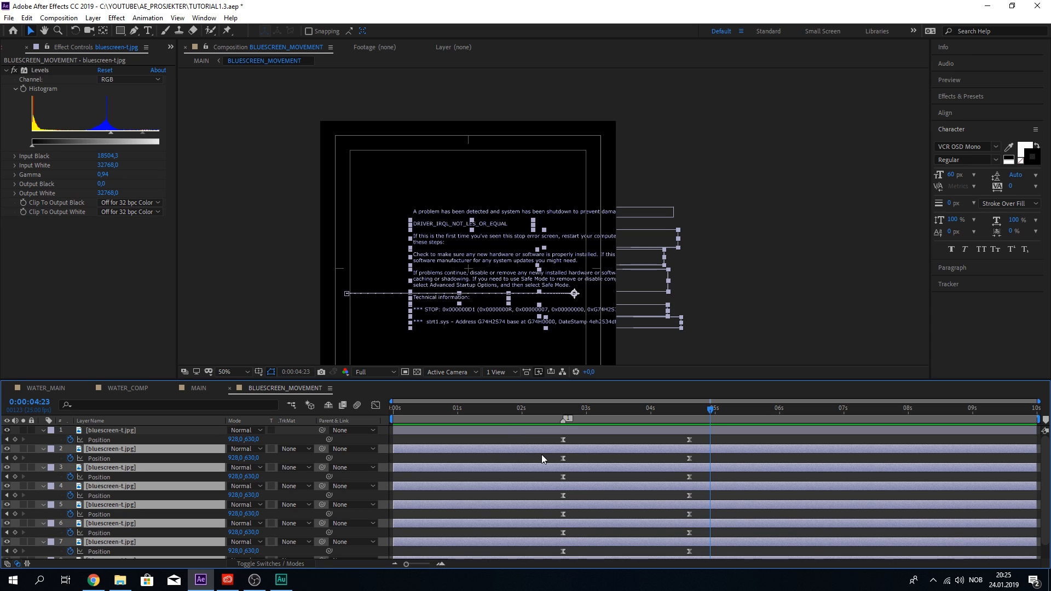
pyautogui.moveTo(541, 451); pyautogui.dragTo(549, 451)
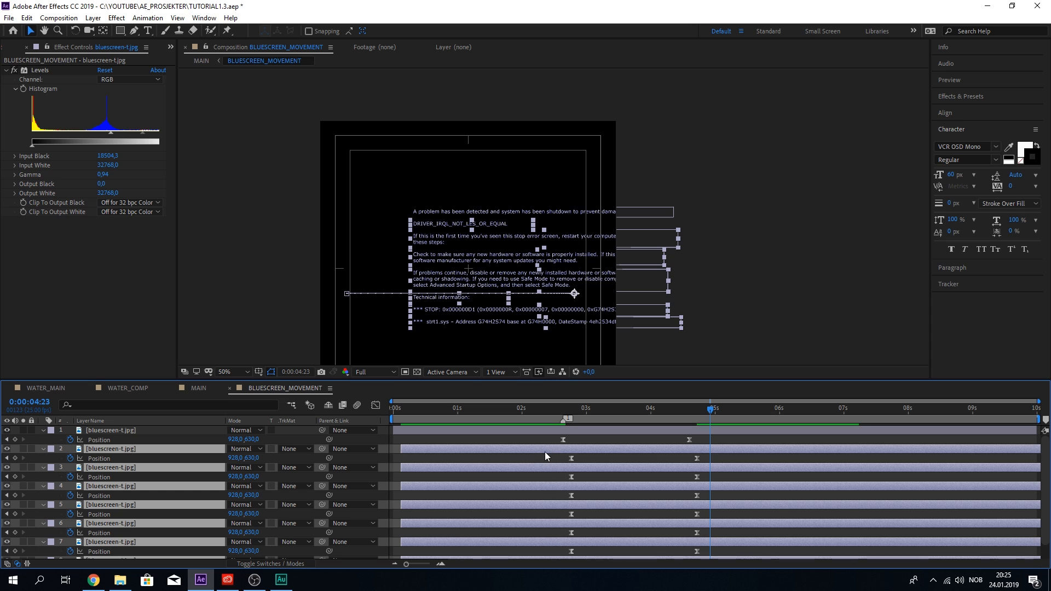
# Stagger text layers 3 to 8 in time so each layer starts slightly later than the one above it
pyautogui.keyDown('ctrl'); pyautogui.click(538, 451); pyautogui.keyUp('ctrl')
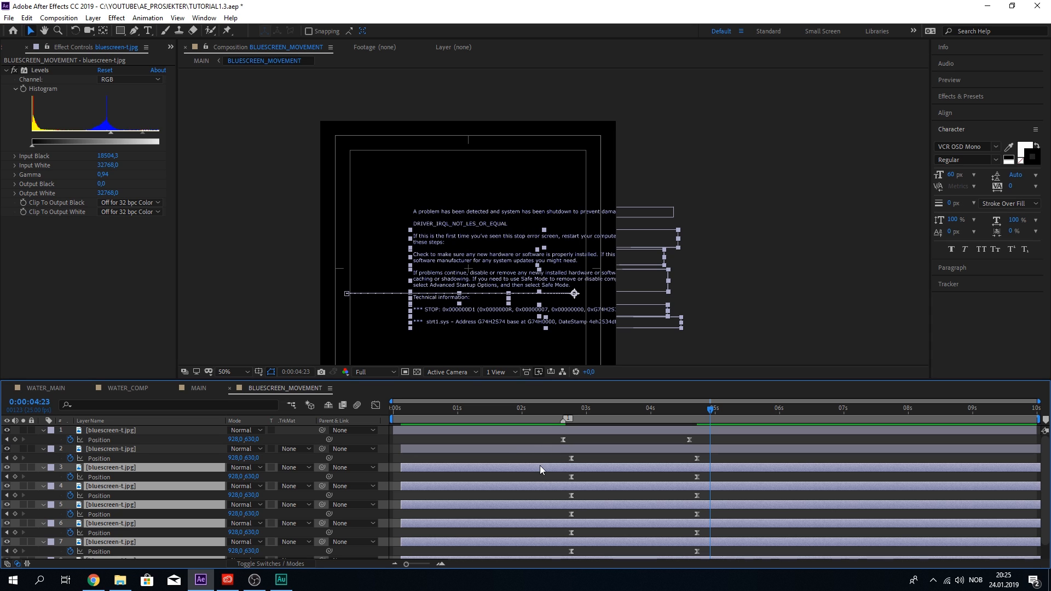
pyautogui.moveTo(539, 466); pyautogui.dragTo(638, 543)
pyautogui.keyDown('ctrl'); pyautogui.click(553, 467); pyautogui.keyUp('ctrl')
pyautogui.keyDown('ctrl'); pyautogui.click(566, 487); pyautogui.keyUp('ctrl')
pyautogui.keyDown('ctrl'); pyautogui.click(573, 506); pyautogui.keyUp('ctrl')
pyautogui.keyDown('ctrl'); pyautogui.click(601, 523); pyautogui.keyUp('ctrl')
pyautogui.keyDown('ctrl'); pyautogui.click(610, 543); pyautogui.keyUp('ctrl')
pyautogui.scroll(-2, 629, 515)
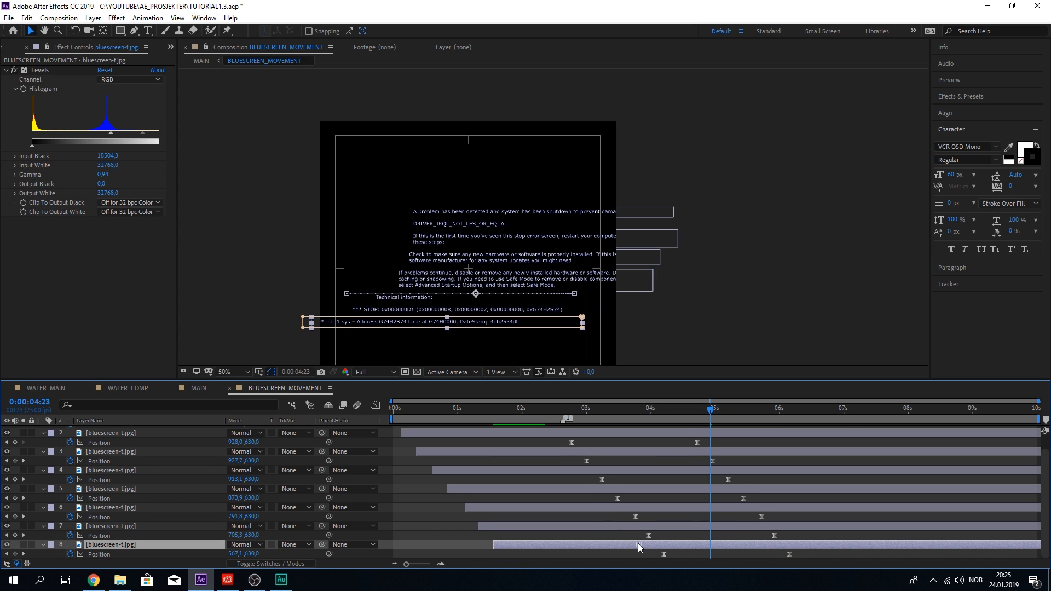
# Preview the staggered text layers in BLUESCREEN_MOVEMENT from about 0:00:02:04
pyautogui.scroll(2, 613, 492)
pyautogui.click(530, 415)
pyautogui.press('space')
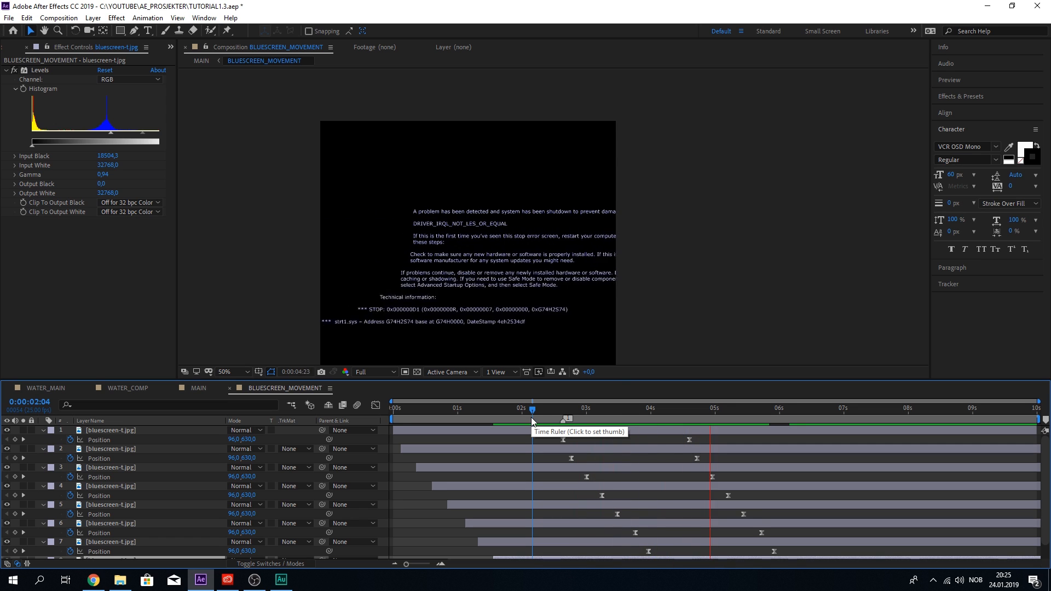
pyautogui.press('space')
# Play MAIN from the beginning to check the staggered text inside the triangle, and save the project
pyautogui.click(198, 388)
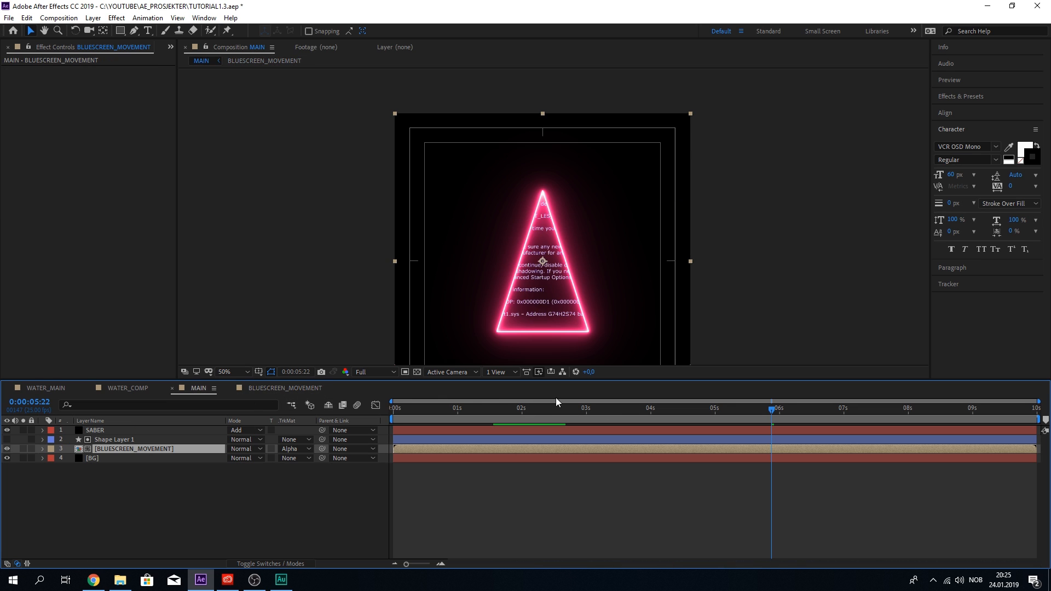
pyautogui.moveTo(554, 407); pyautogui.dragTo(340, 411)
pyautogui.press('space')
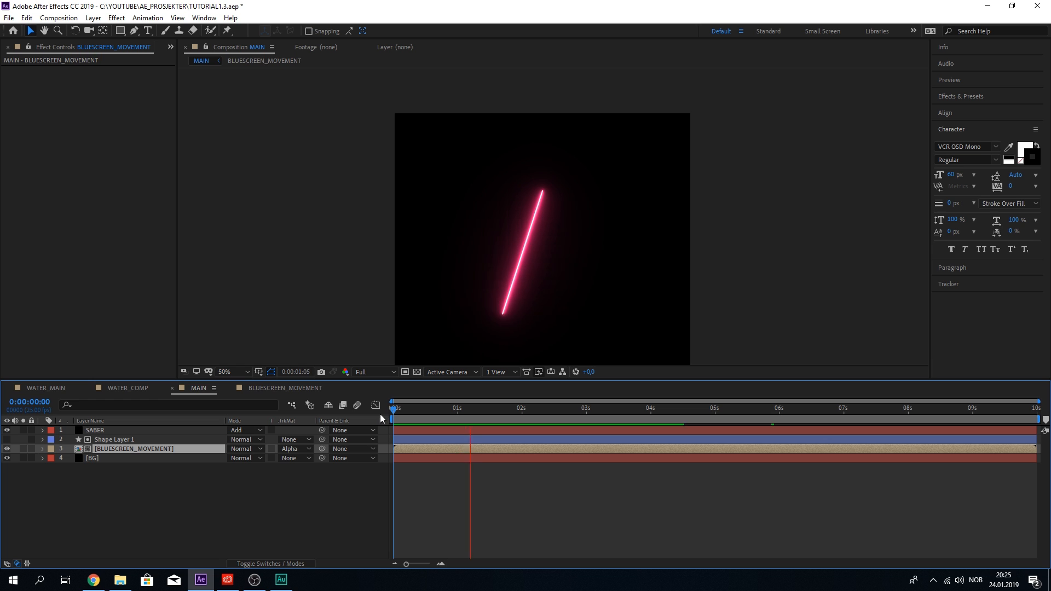
pyautogui.scroll(-2, 645, 307)
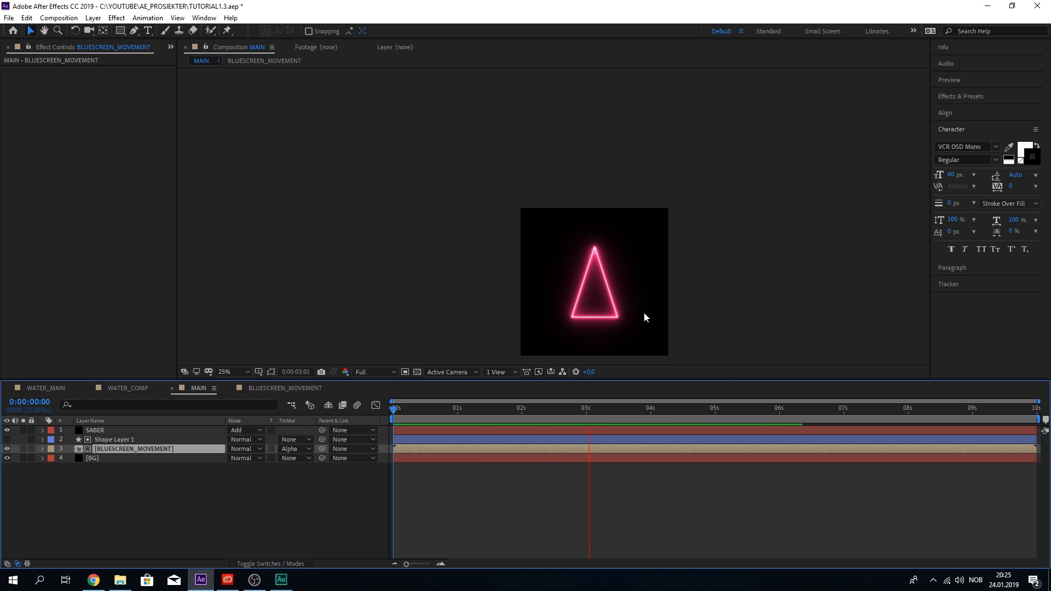
pyautogui.scroll(2, 643, 321)
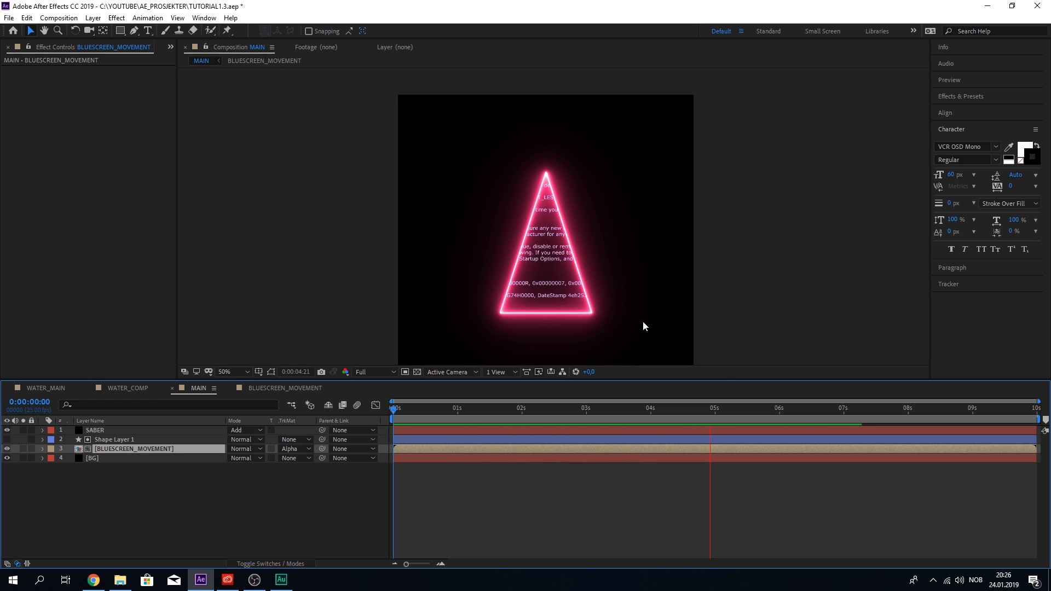
pyautogui.press('space')
pyautogui.hotkey('ctrl', 's')
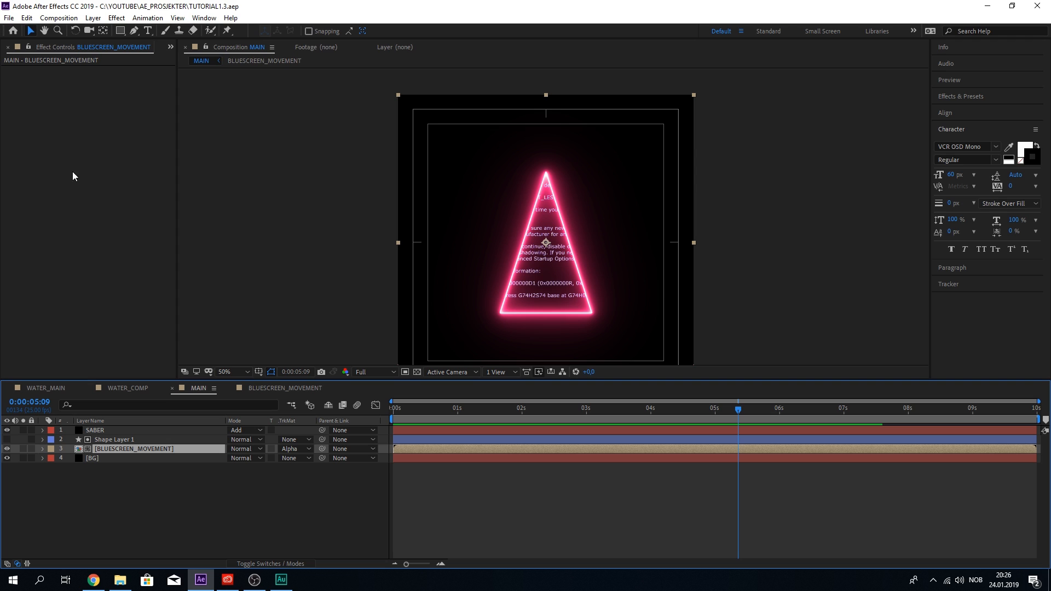
# Open the WATER_MAIN composition from the project's WATER folder
pyautogui.click(170, 46)
pyautogui.click(176, 58)
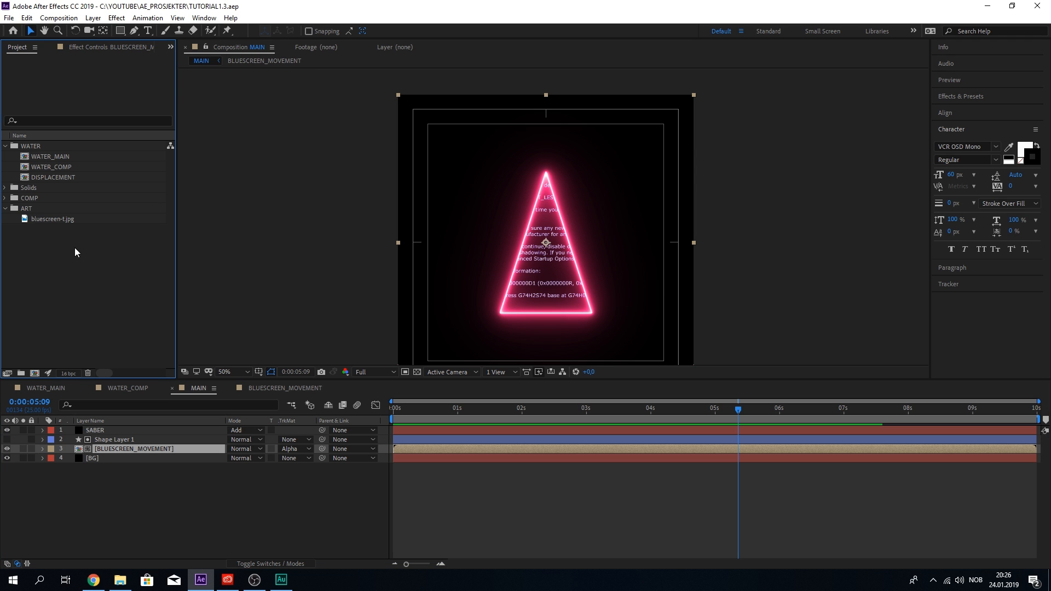
pyautogui.click(50, 157)
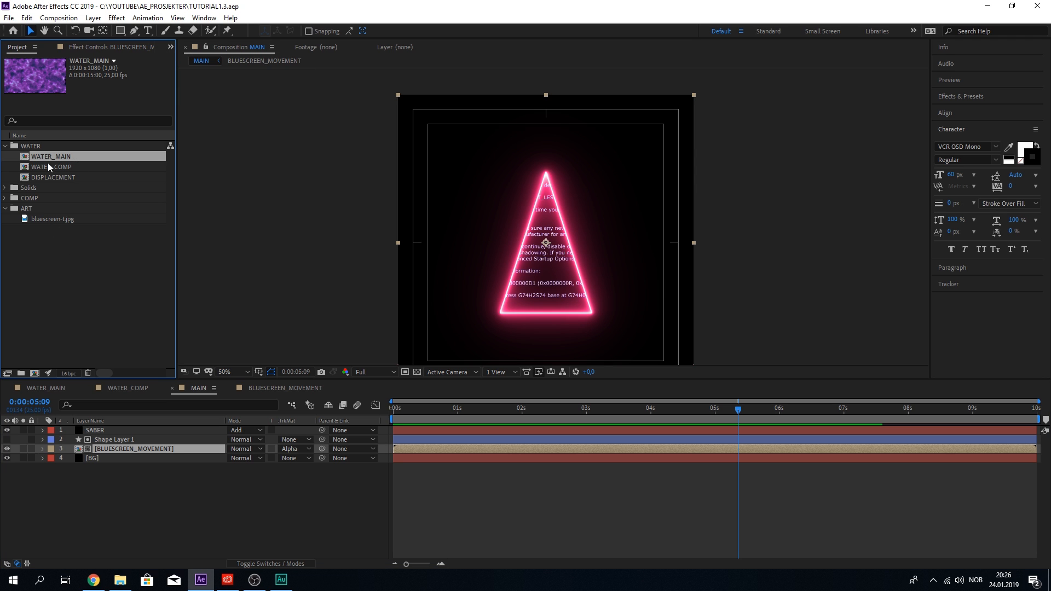
pyautogui.click(48, 162)
pyautogui.click(68, 158)
pyautogui.moveTo(67, 156)
pyautogui.mouseDown()
pyautogui.moveTo(78, 391)
pyautogui.moveTo(74, 161)
pyautogui.mouseUp()
pyautogui.doubleClick(72, 157)
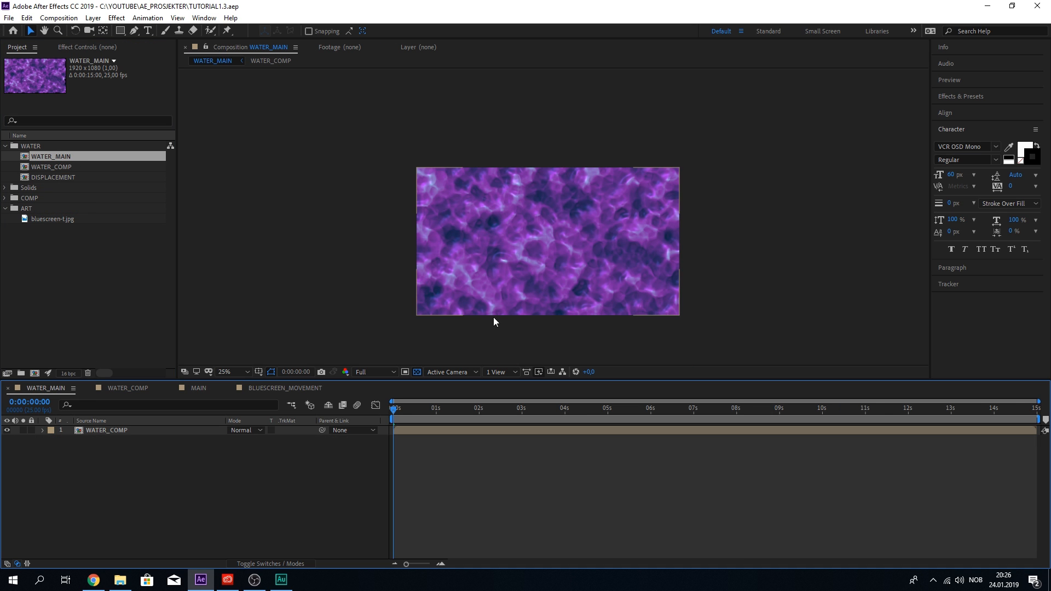
# In WATER_COMP, set the WATER layer's Tritone Midtones to blue 2180B2 and check the recoloured water in WATER_MAIN
pyautogui.doubleClick(95, 429)
pyautogui.click(124, 435)
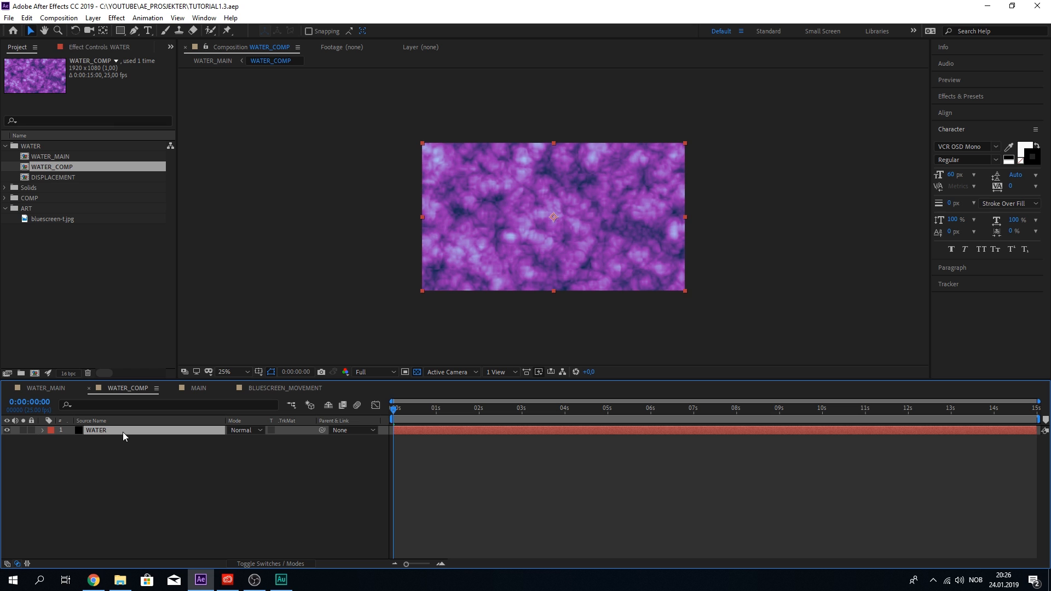
pyautogui.click(110, 47)
pyautogui.click(103, 241)
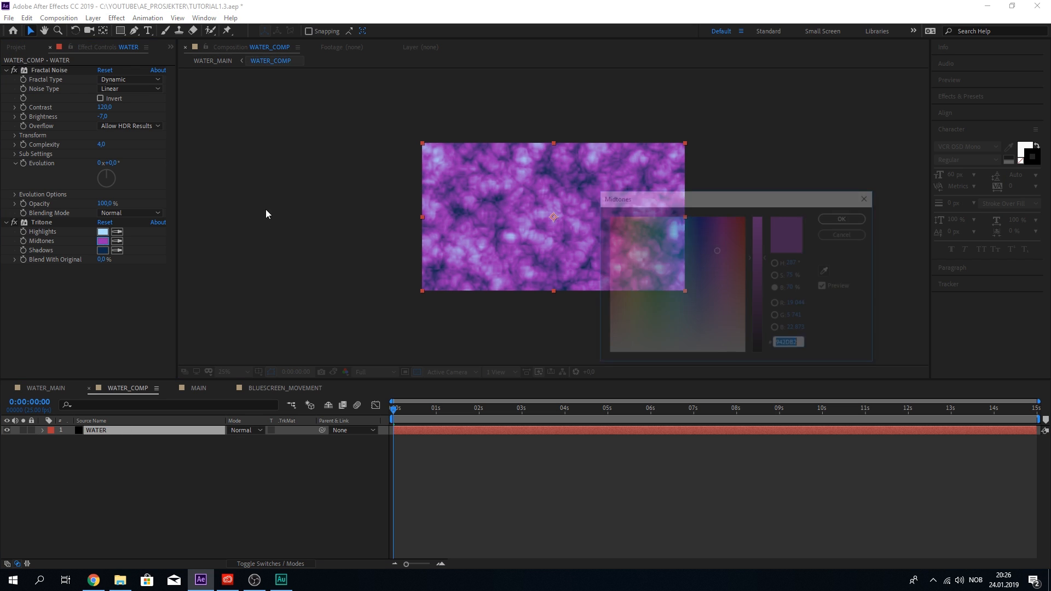
pyautogui.moveTo(717, 250); pyautogui.dragTo(683, 241)
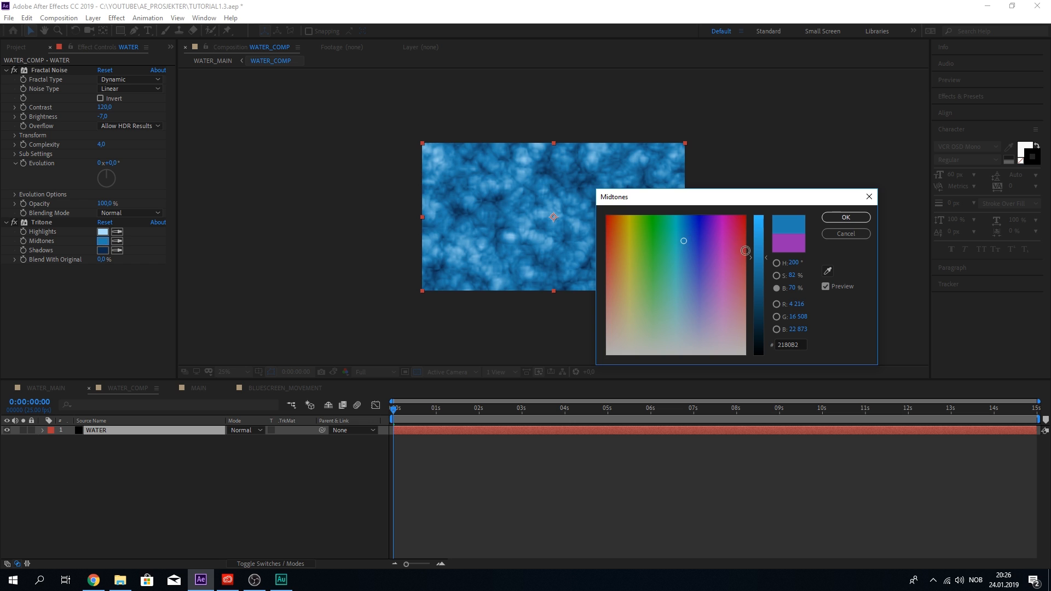
pyautogui.click(846, 217)
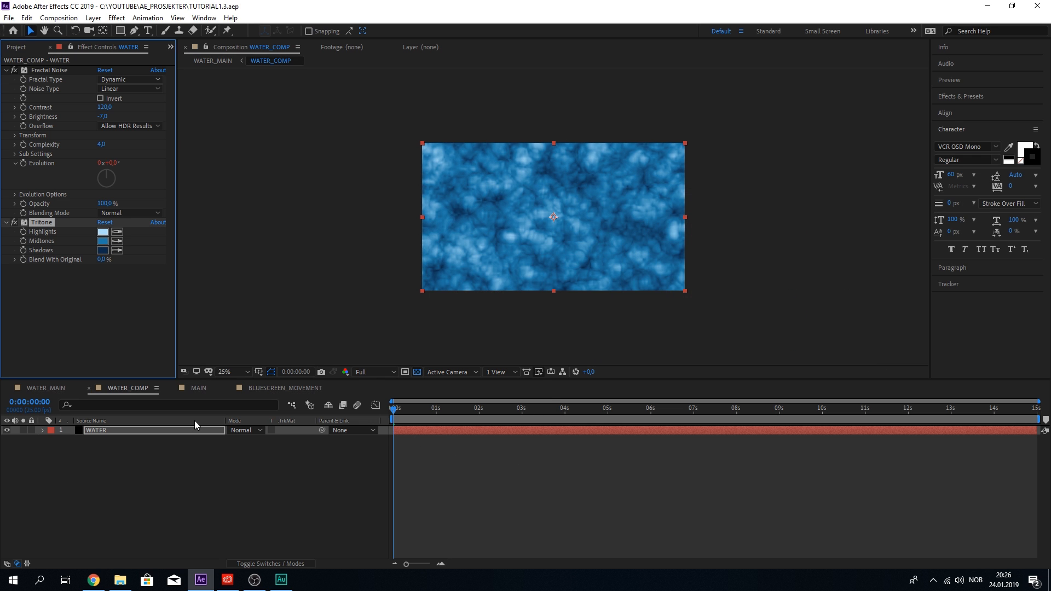
pyautogui.click(46, 387)
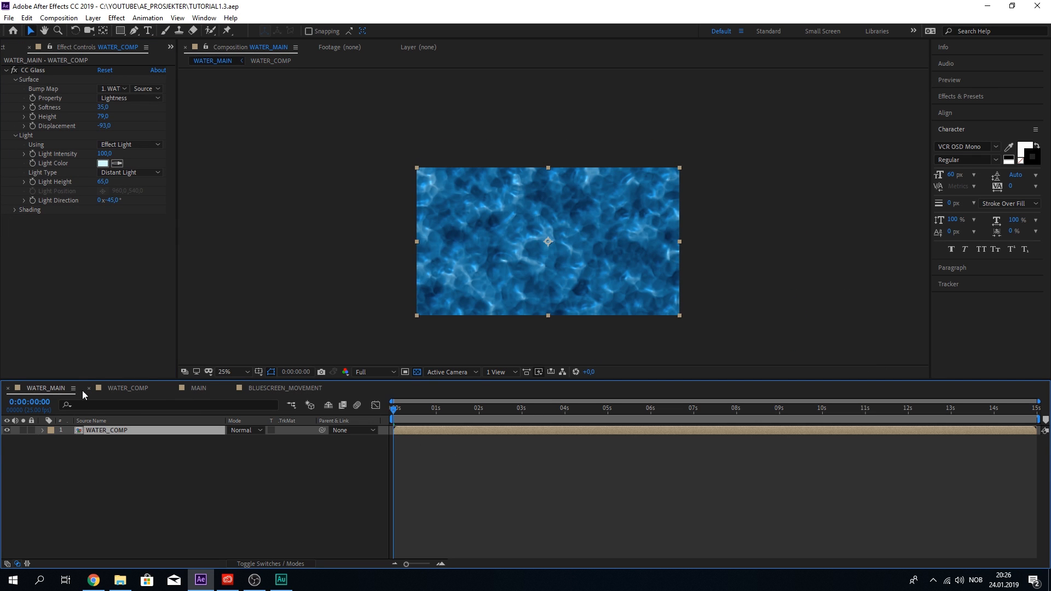
# Return to MAIN and close the WATER_COMP and WATER_MAIN timelines
pyautogui.click(212, 392)
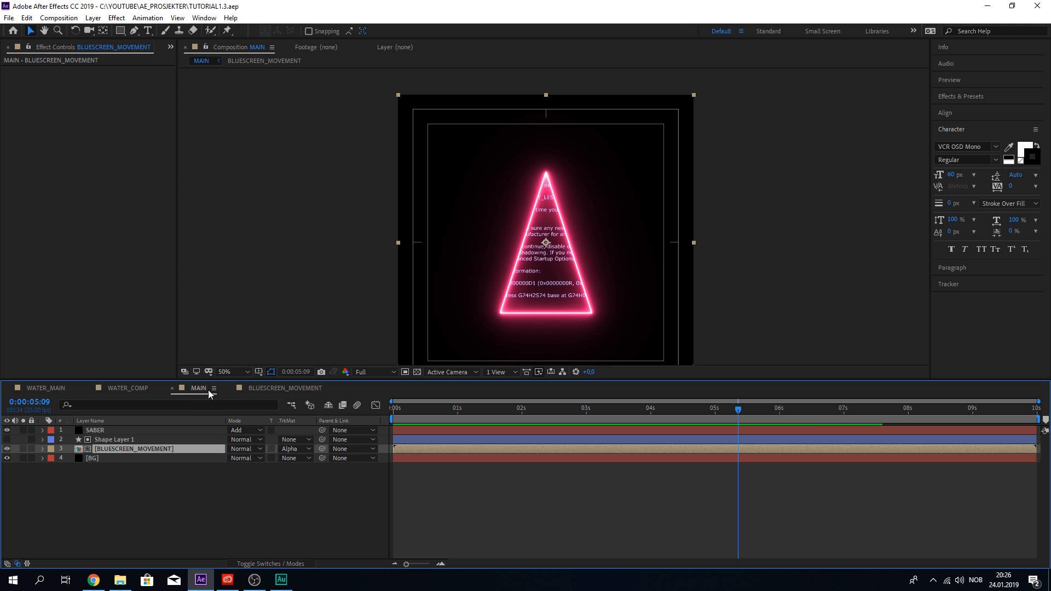
pyautogui.click(89, 388)
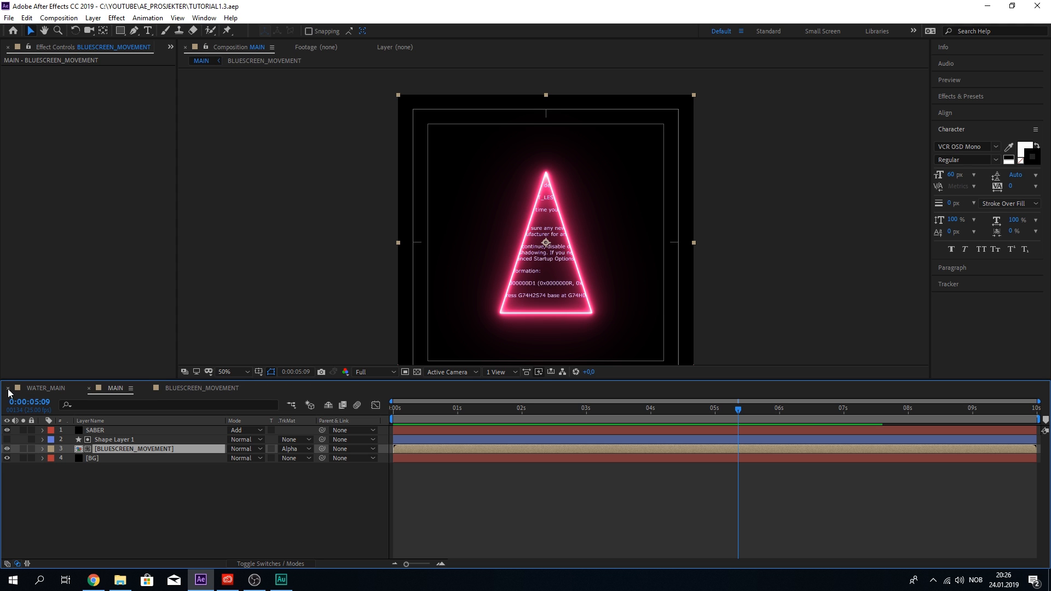
pyautogui.click(8, 388)
pyautogui.click(72, 491)
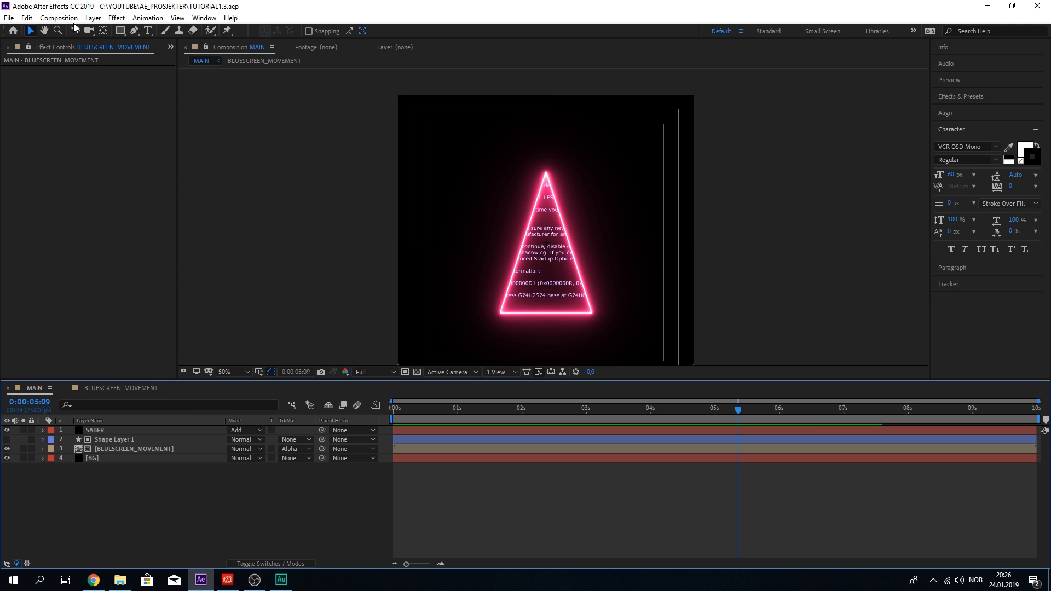
# Add WATER_MAIN from the project to the MAIN composition, between the BLUESCREEN_MOVEMENT and BG layers
pyautogui.click(170, 47)
pyautogui.click(189, 60)
pyautogui.click(67, 158)
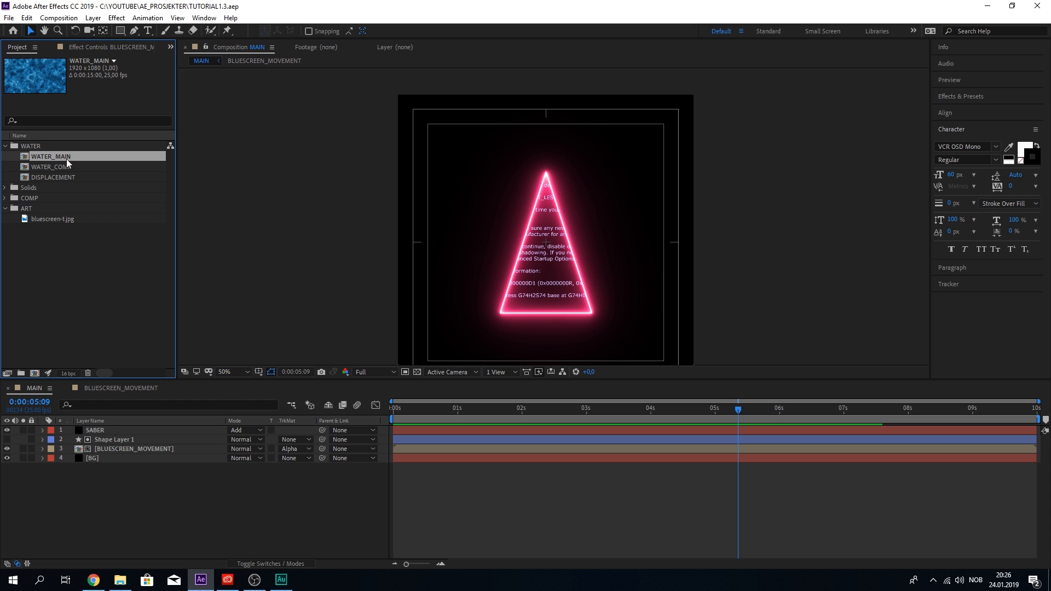
pyautogui.moveTo(93, 416); pyautogui.dragTo(104, 460)
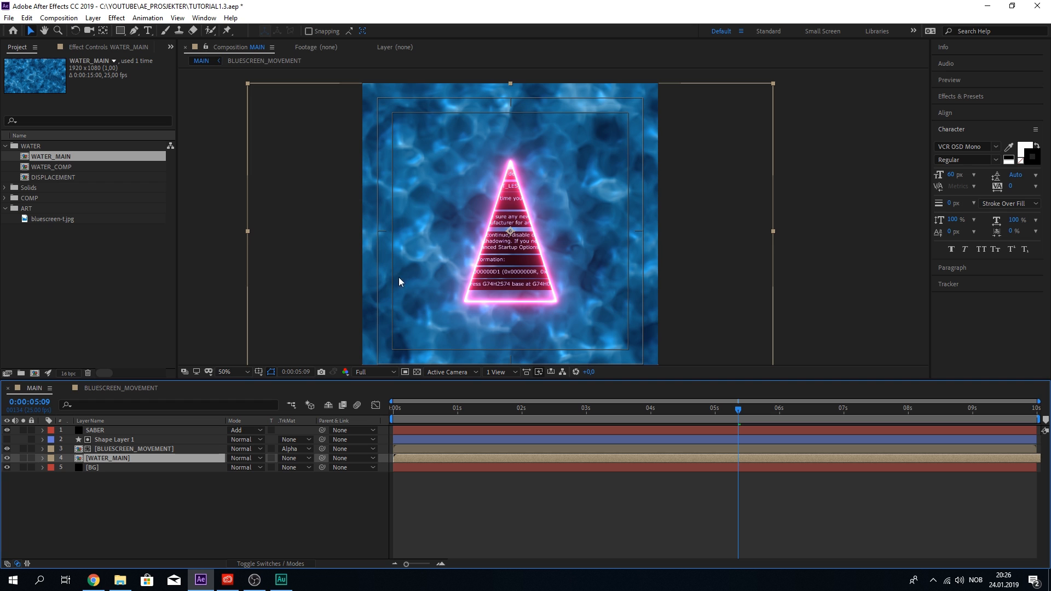
# Draw a circular Ellipse mask on WATER_MAIN around the triangle, nearly as wide as the inner safe-area frame
pyautogui.moveTo(122, 32); pyautogui.dragTo(159, 54)
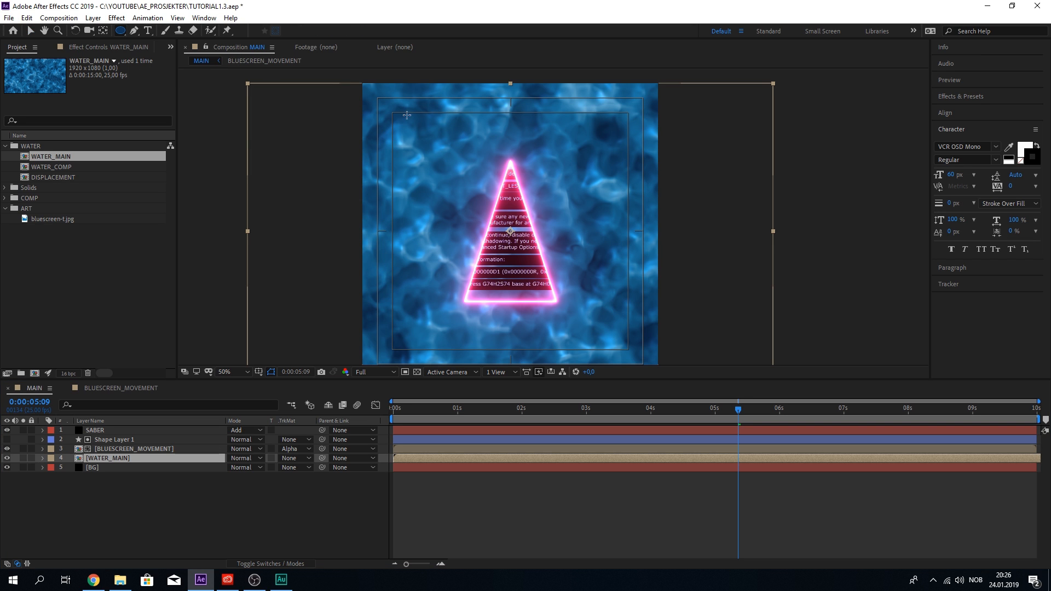
pyautogui.moveTo(394, 116); pyautogui.dragTo(627, 324)
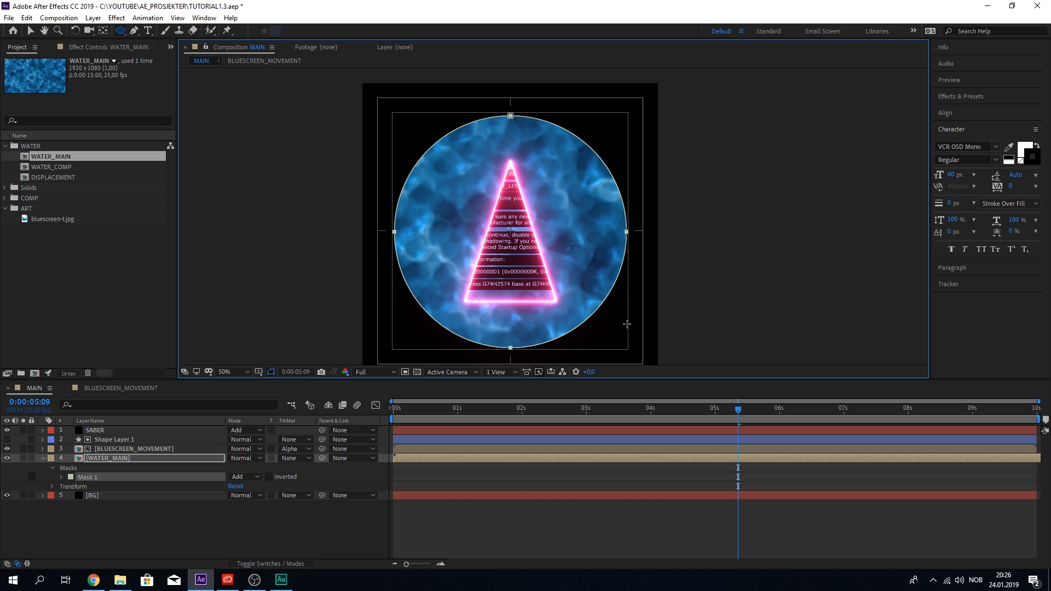
pyautogui.press('v')
pyautogui.click(183, 510)
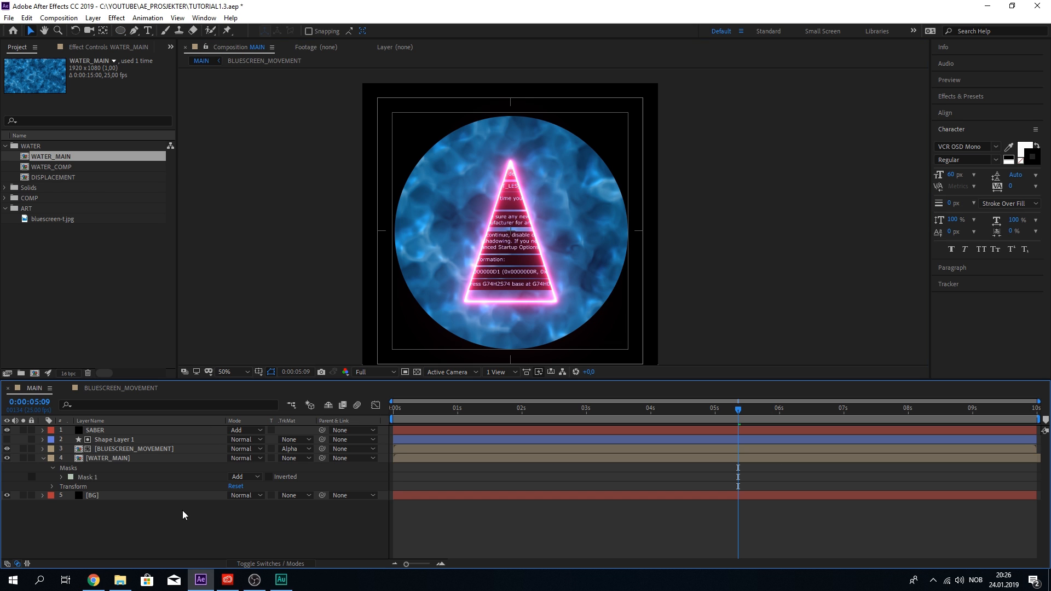
# Collapse the WATER_MAIN layer's properties, show the layer switches and make it a 3D layer
pyautogui.click(114, 456)
pyautogui.click(43, 458)
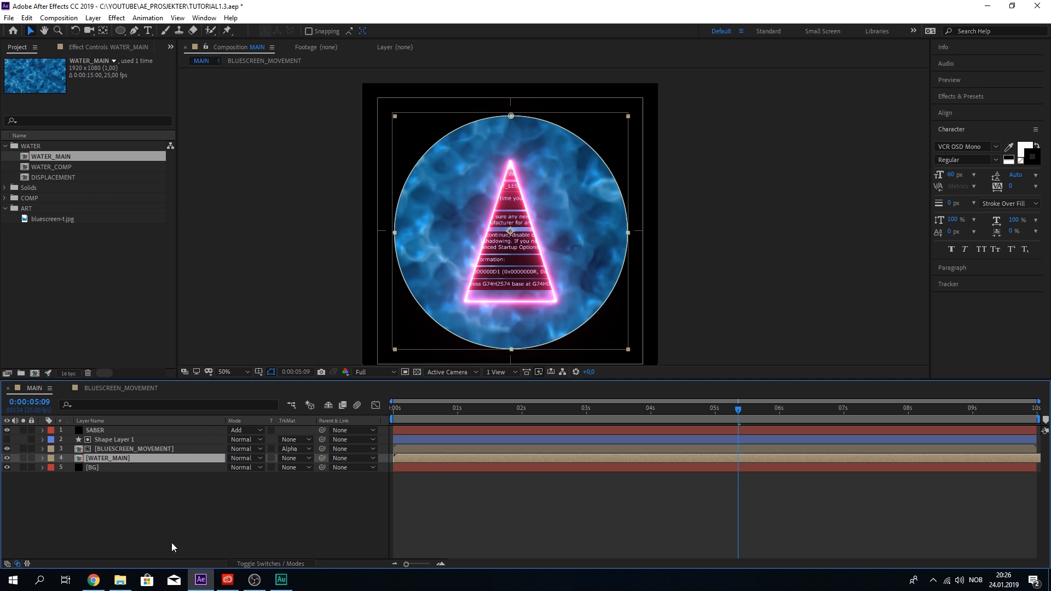
pyautogui.click(241, 564)
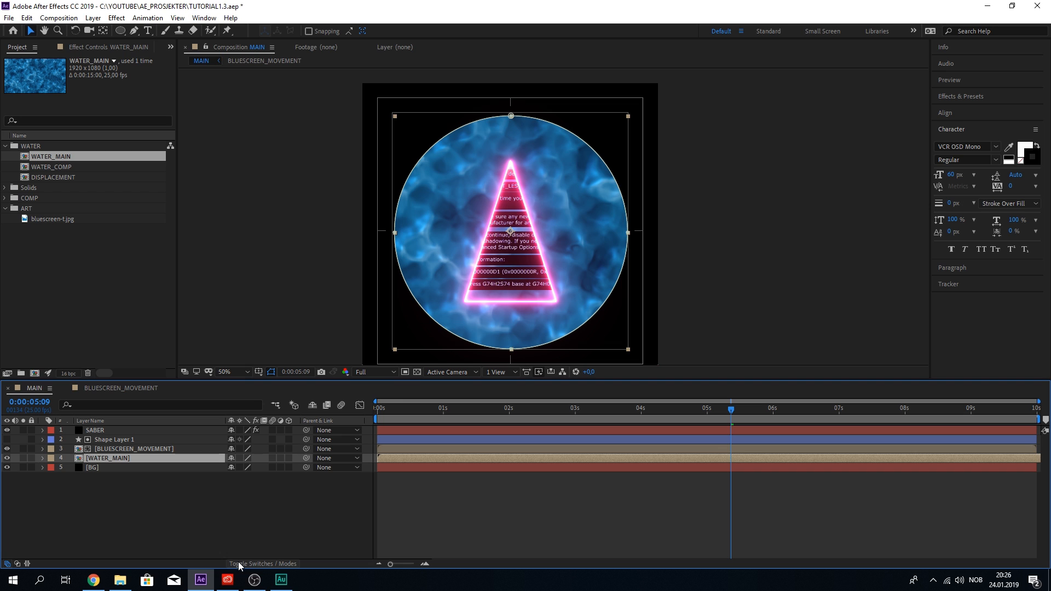
pyautogui.click(289, 458)
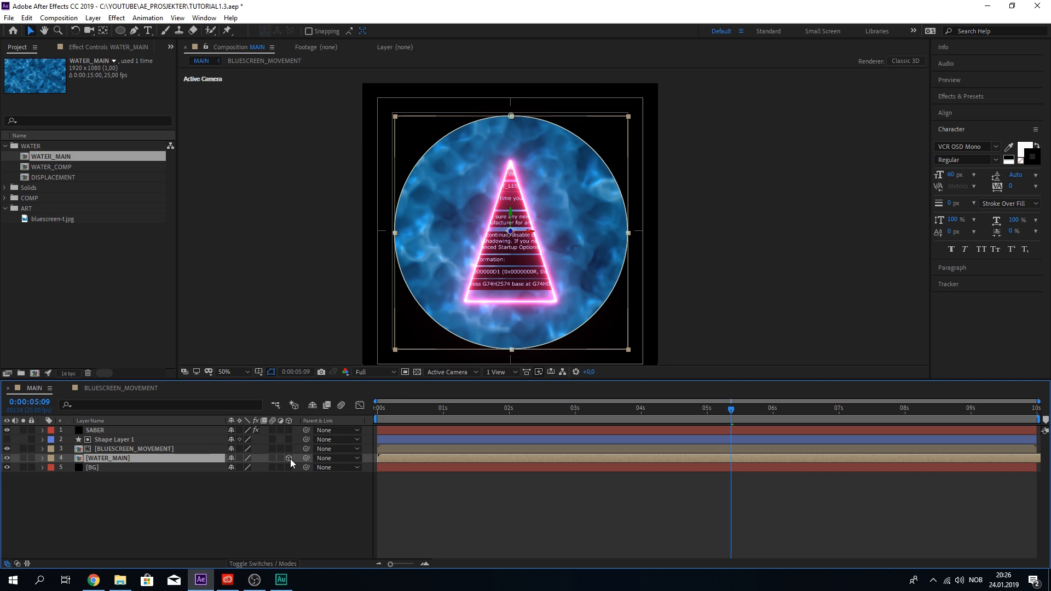
# Set the WATER_MAIN layer's X Orientation to 270° so the water disc lies flat
pyautogui.click(43, 458)
pyautogui.scroll(-1, 51, 486)
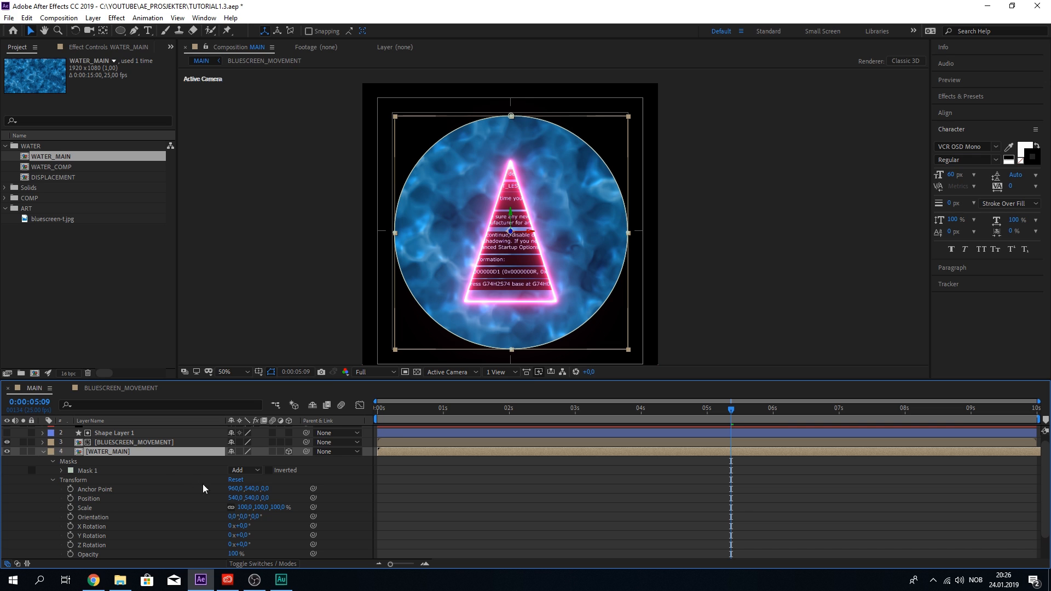
pyautogui.moveTo(231, 518); pyautogui.dragTo(182, 518)
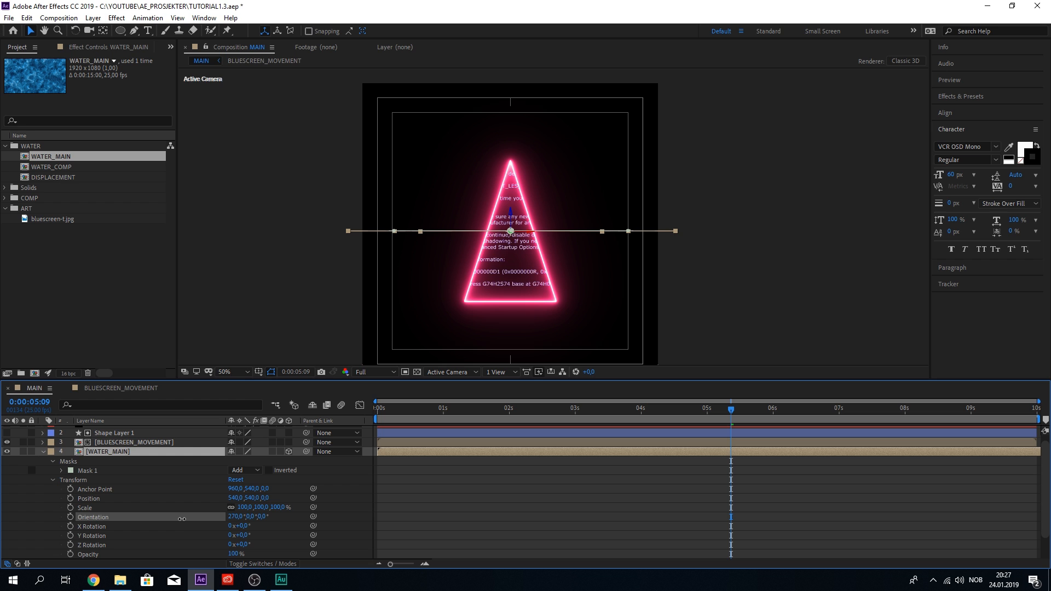
# Move the WATER_MAIN layer down to a Y position of 910, just beneath the triangle's base
pyautogui.moveTo(511, 216); pyautogui.dragTo(509, 331)
pyautogui.scroll(-4, 509, 306)
pyautogui.scroll(4, 508, 305)
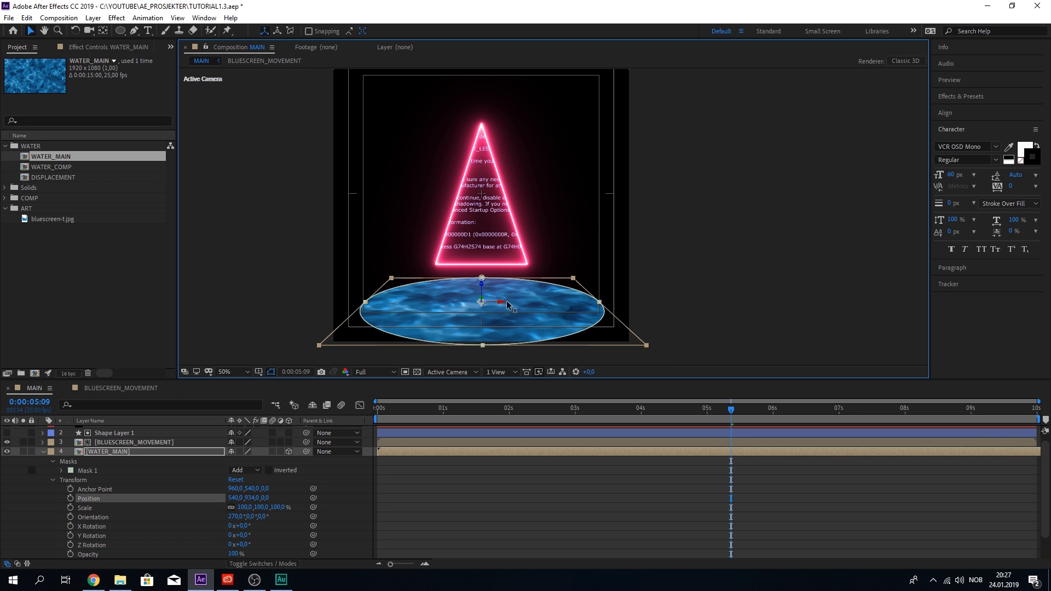
pyautogui.moveTo(482, 288); pyautogui.dragTo(482, 282)
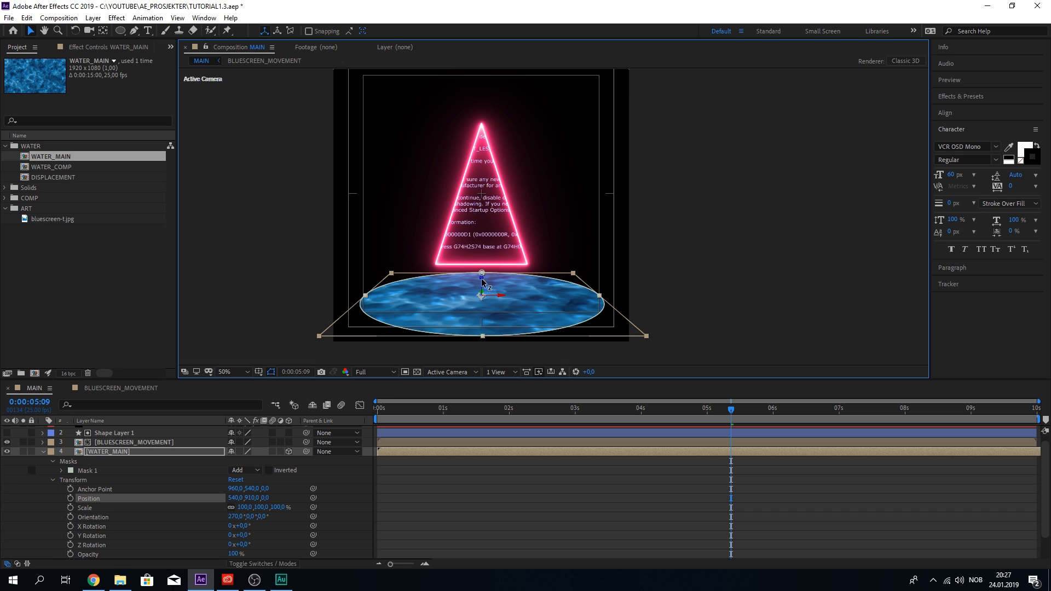
pyautogui.click(640, 528)
# Feather Mask 1 of the WATER_MAIN layer by 307 pixels and check the soft edge at 0:00:04:18
pyautogui.click(107, 451)
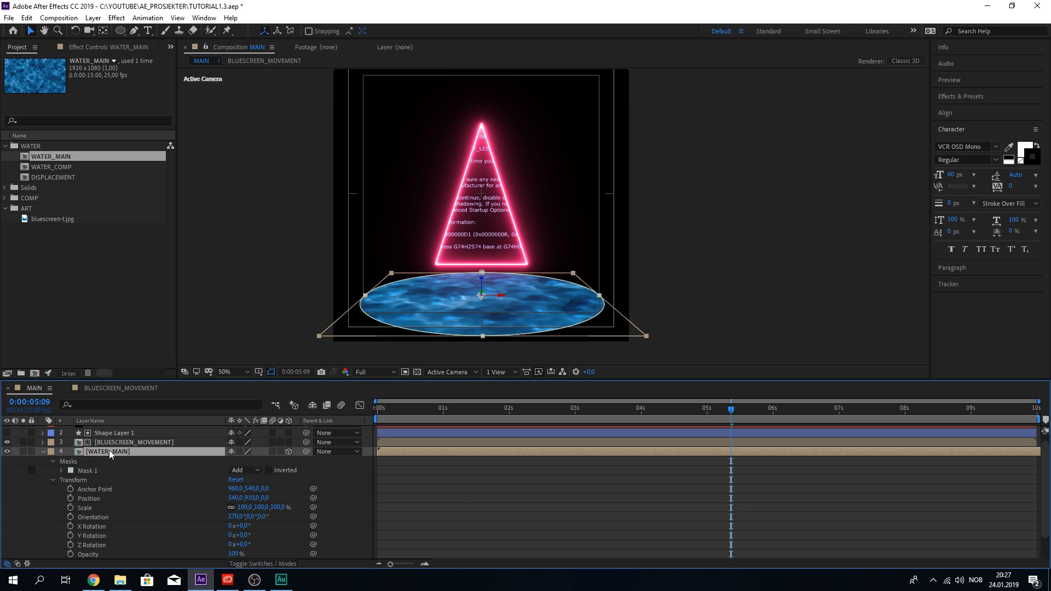
pyautogui.click(61, 470)
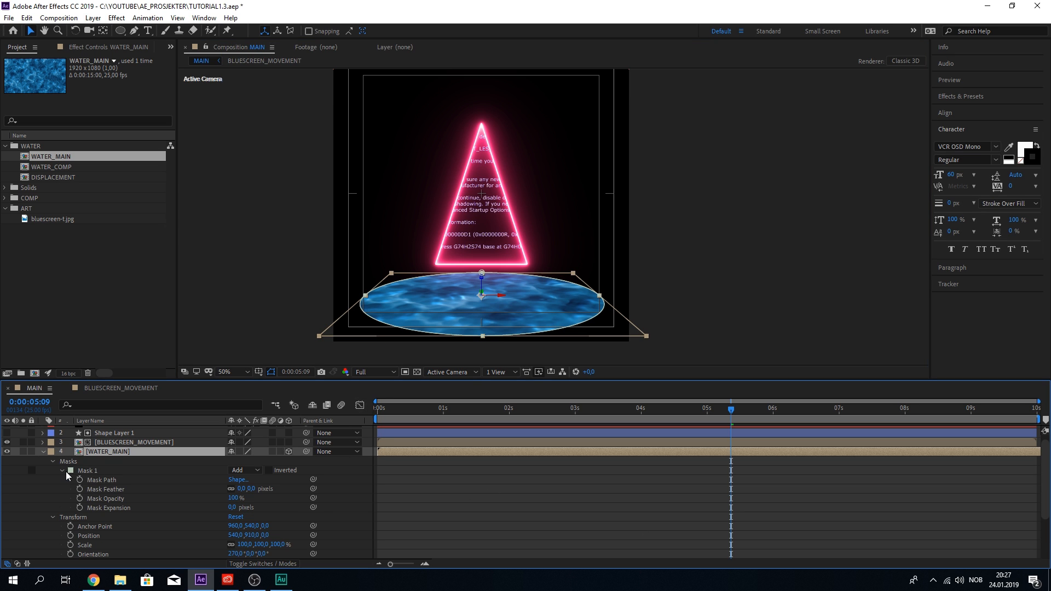
pyautogui.moveTo(243, 488); pyautogui.dragTo(422, 491)
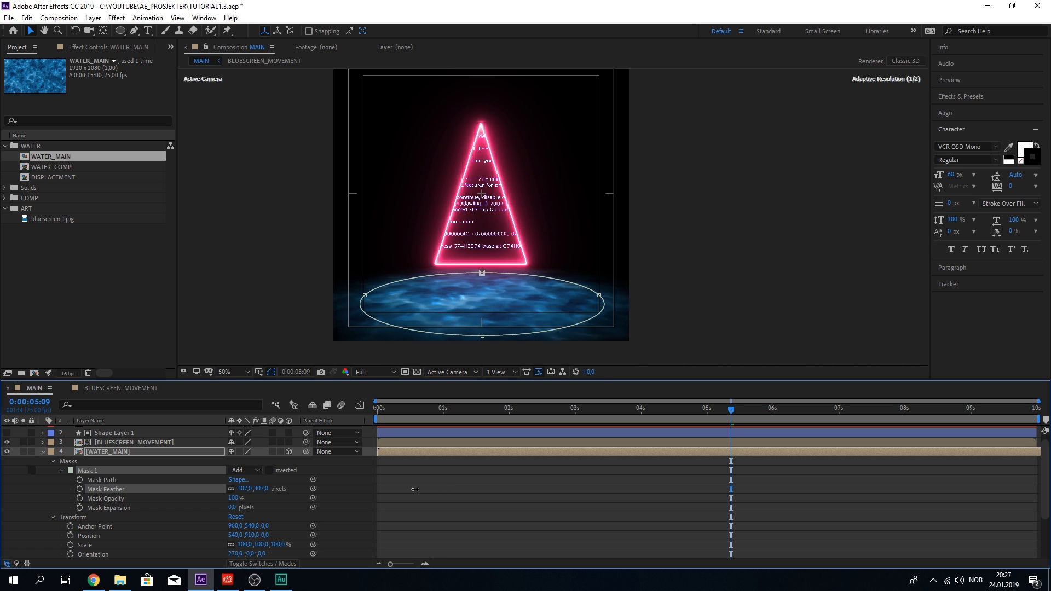
pyautogui.moveTo(713, 411); pyautogui.dragTo(689, 419)
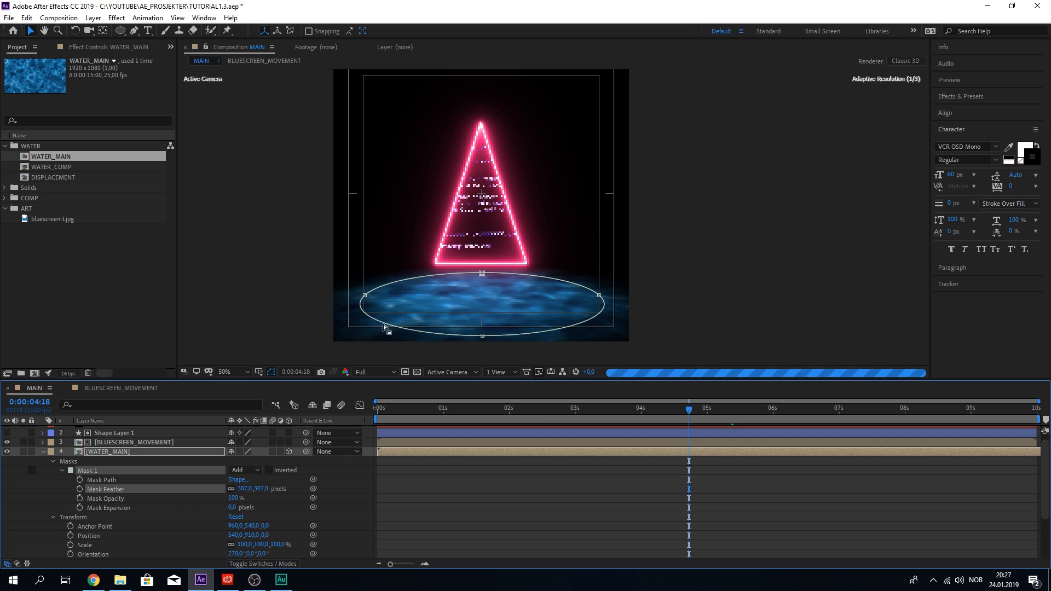
# Set the WATER_MAIN layer's opacity to 15%
pyautogui.scroll(-3, 235, 504)
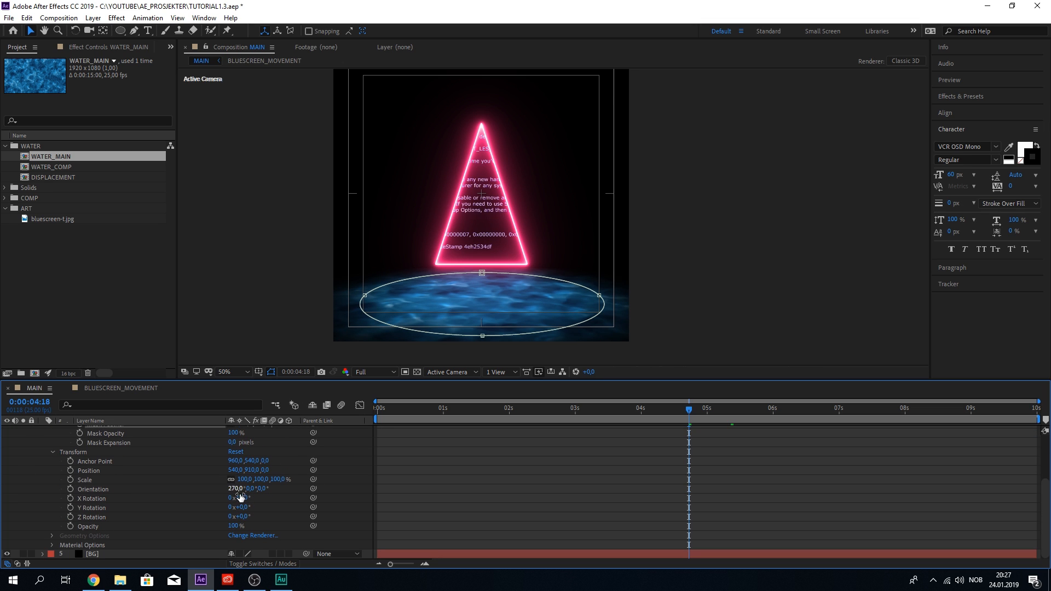
pyautogui.click(235, 526)
pyautogui.write('15')
pyautogui.press('Return')
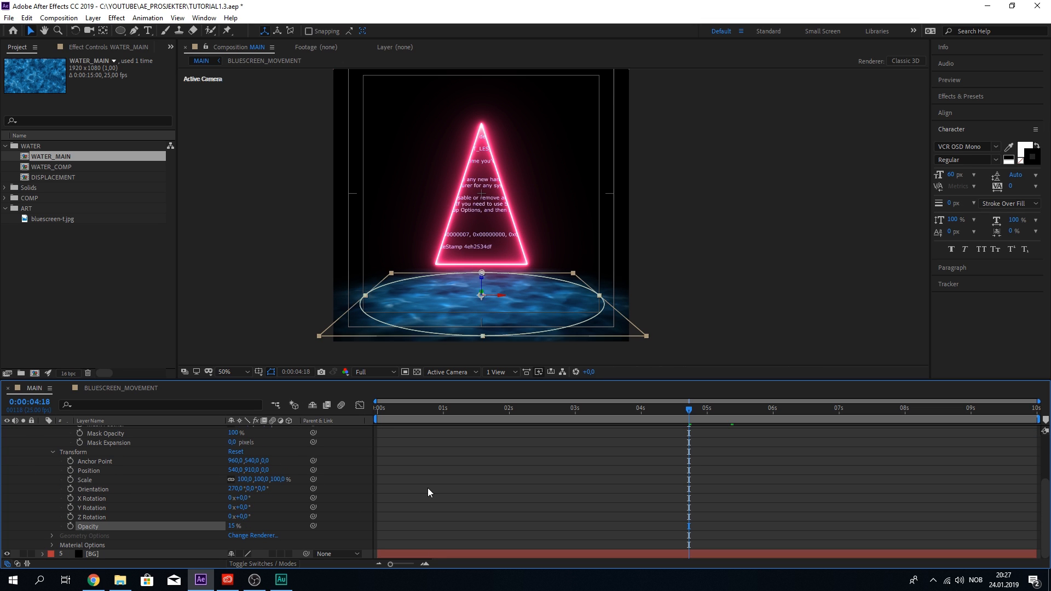
# Preview the MAIN composition from its first frame to examine the triangle animation over the faint water
pyautogui.moveTo(601, 408); pyautogui.dragTo(234, 408)
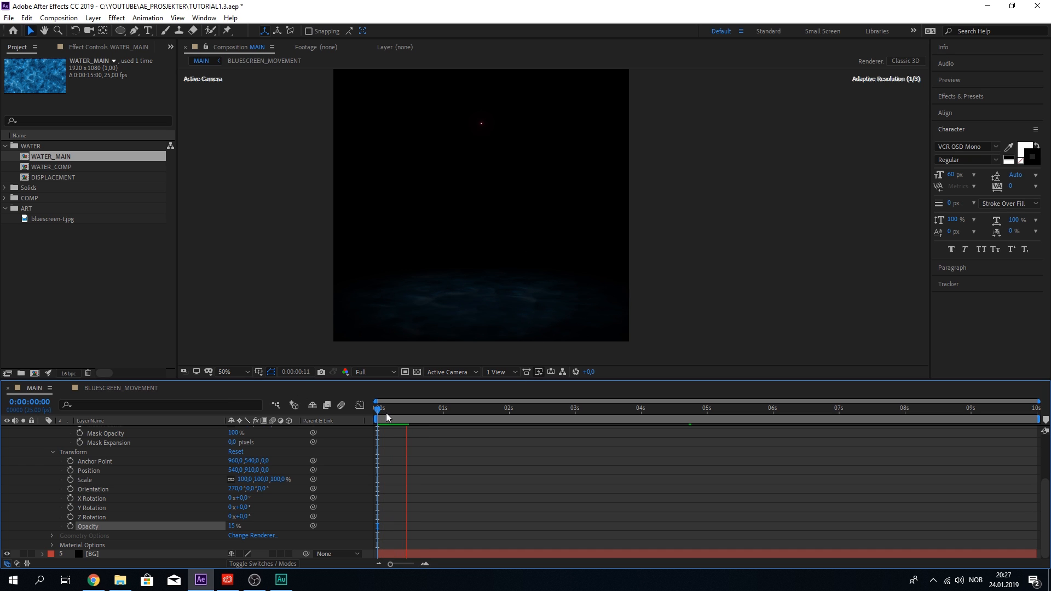
pyautogui.press('space')
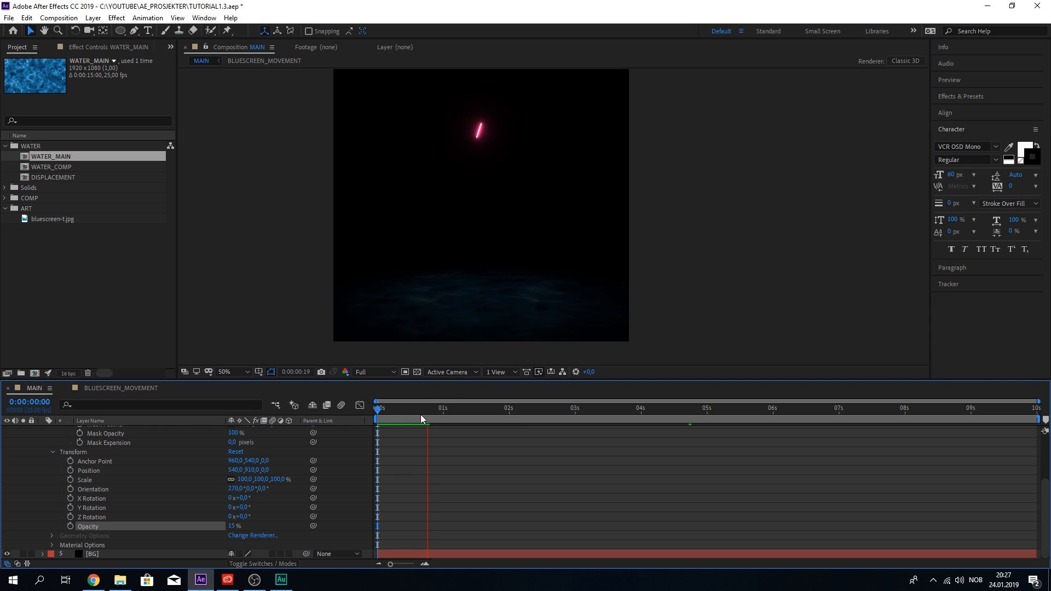
pyautogui.press('space')
pyautogui.press('space')
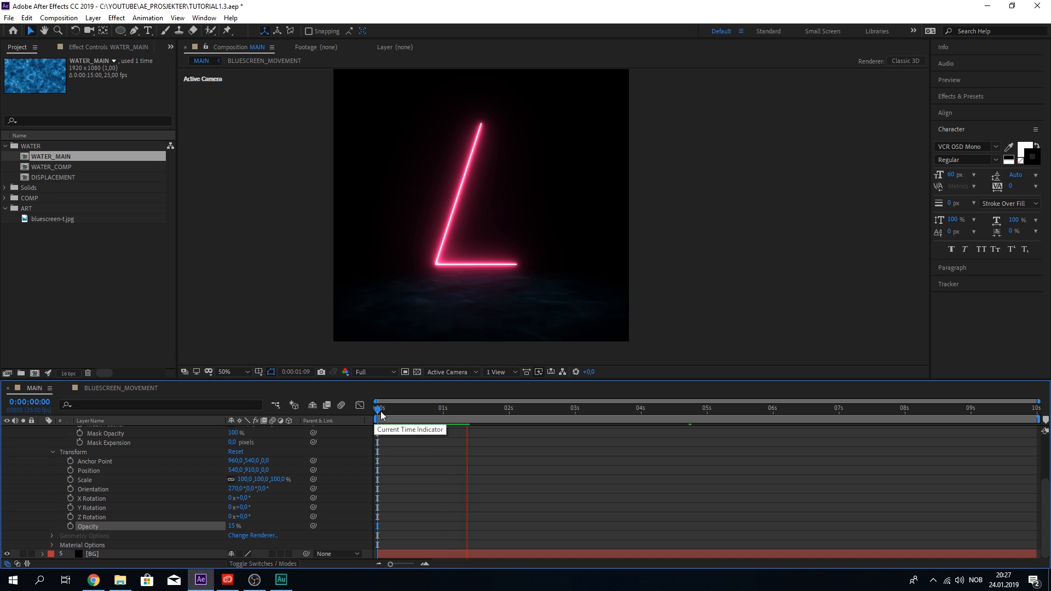
pyautogui.press('space')
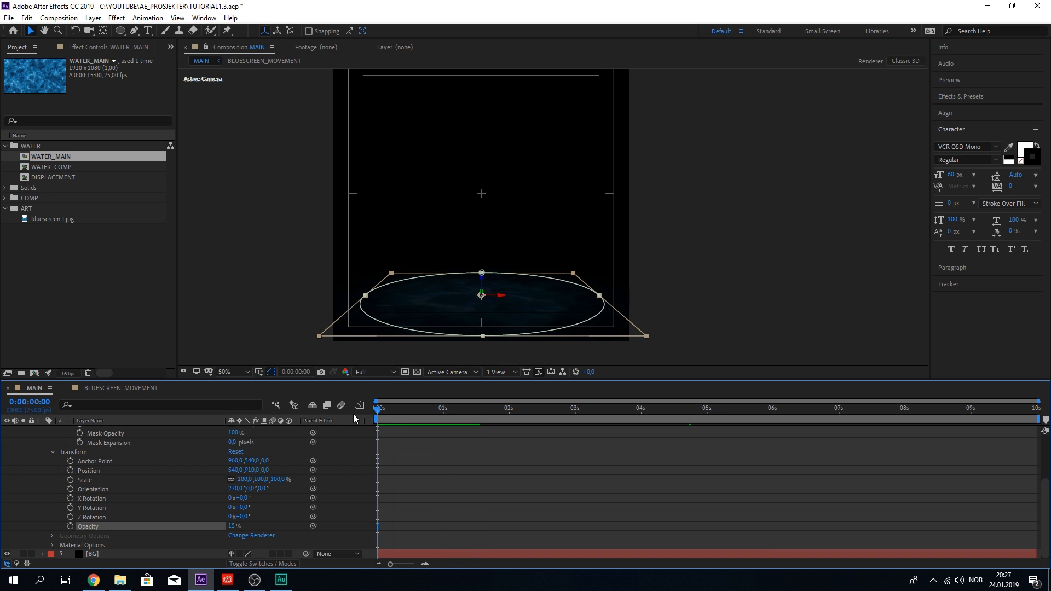
pyautogui.press('space')
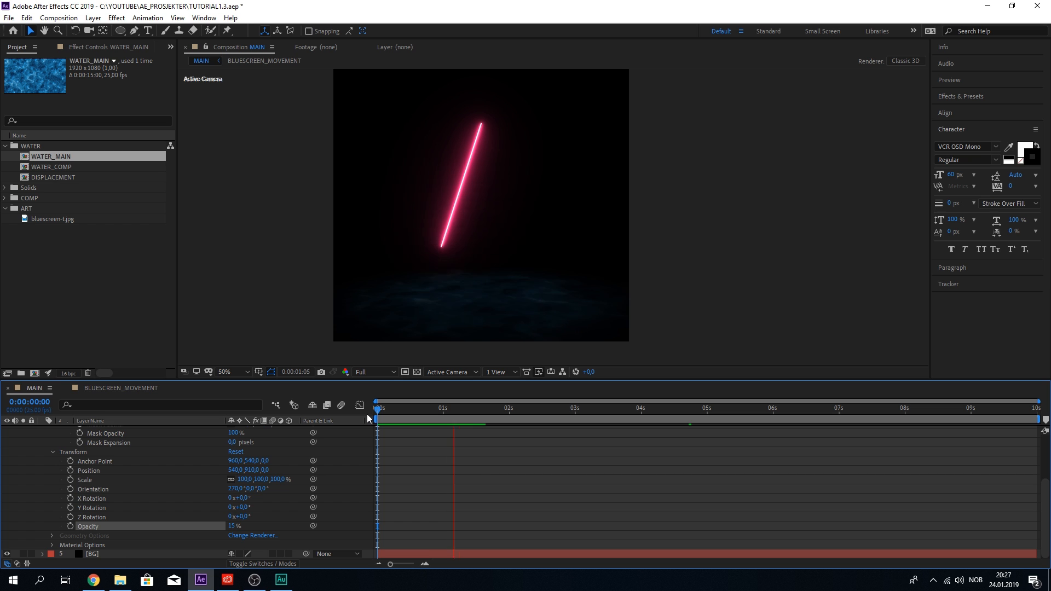
# Save the project and collapse the WATER_MAIN layer's properties
pyautogui.hotkey('ctrl', 's')
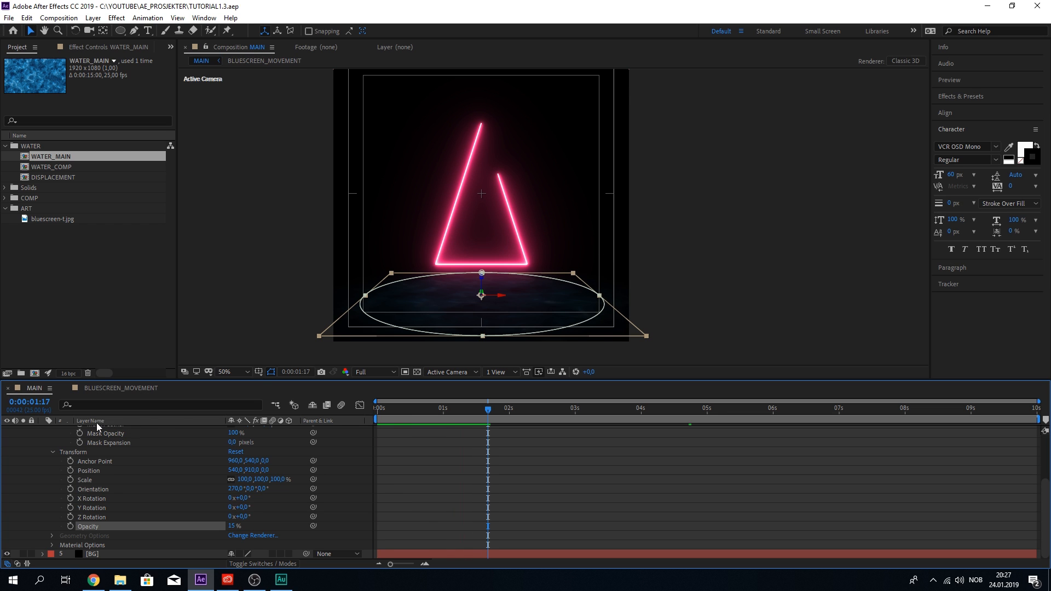
pyautogui.scroll(3, 96, 422)
pyautogui.click(43, 458)
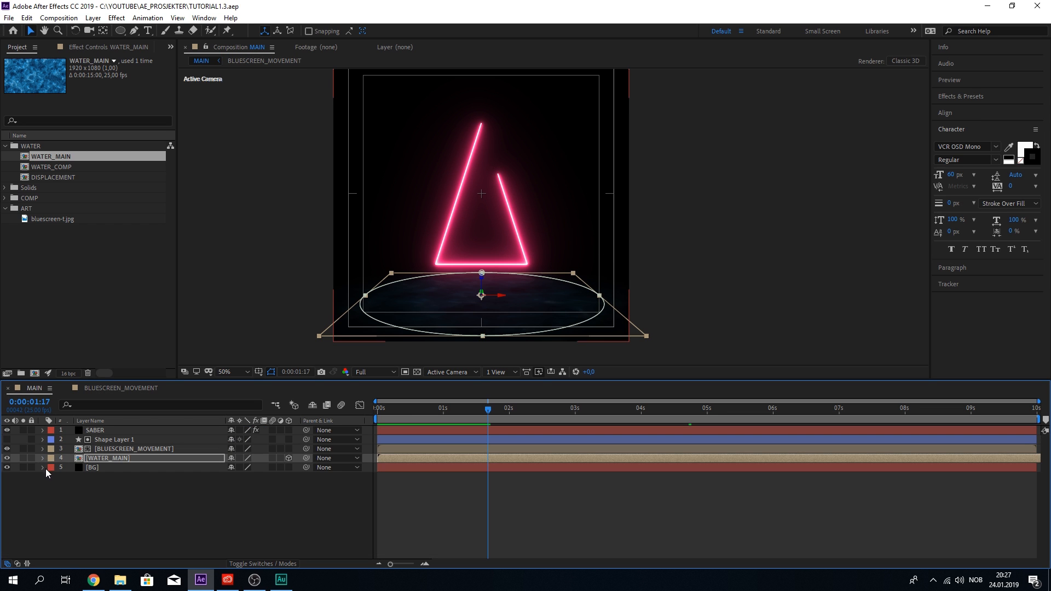
# Pre-compose the SABER, Shape Layer 1 and BLUESCREEN_MOVEMENT layers into a composition named SABER and save the project
pyautogui.click(152, 449)
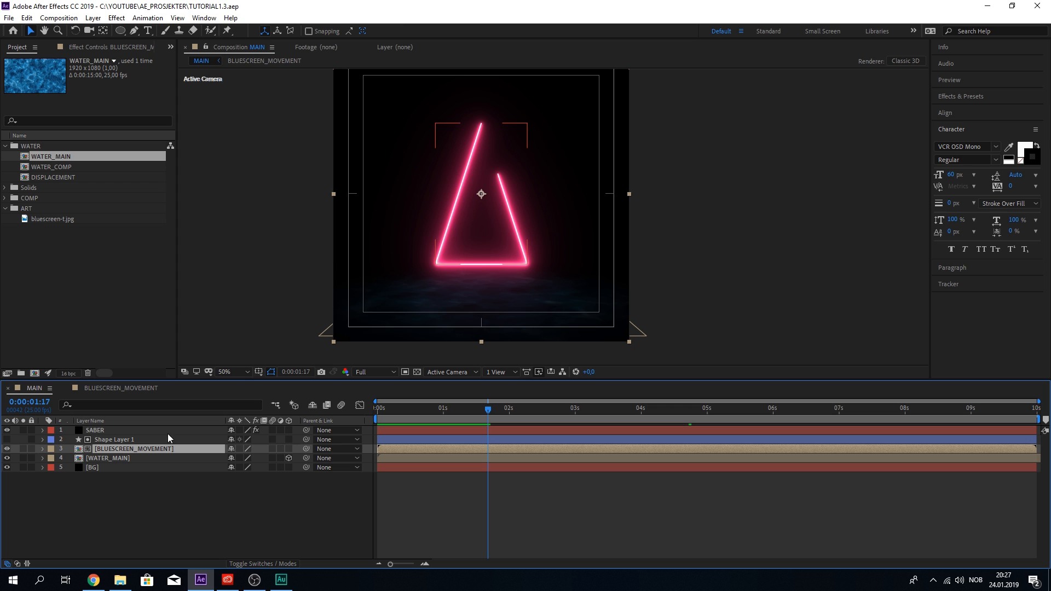
pyautogui.keyDown('shift'); pyautogui.click(140, 430); pyautogui.keyUp('shift')
pyautogui.click(116, 445)
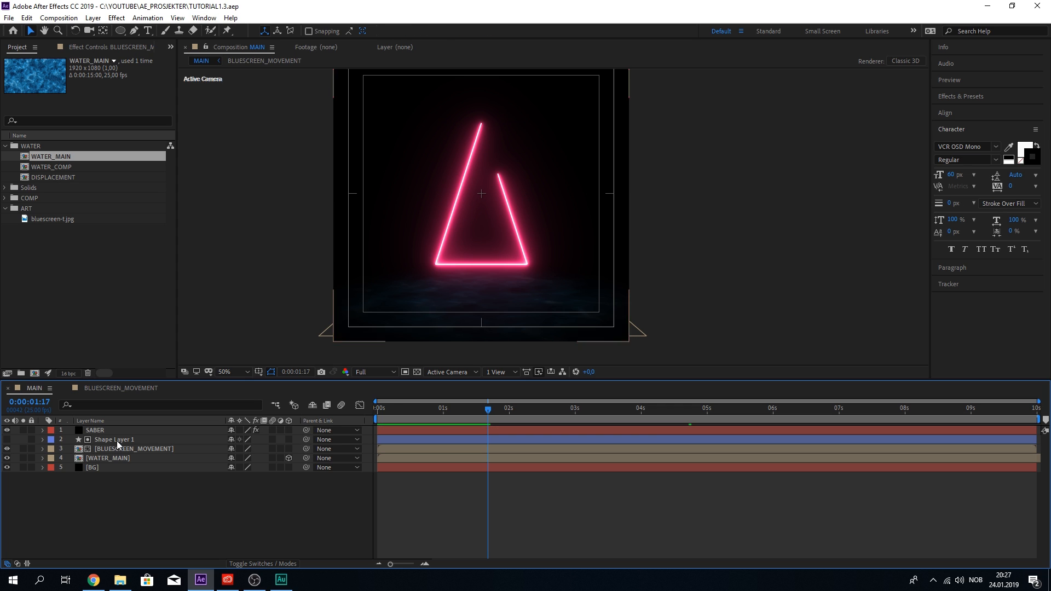
pyautogui.keyDown('shift'); pyautogui.click(123, 432); pyautogui.keyUp('shift')
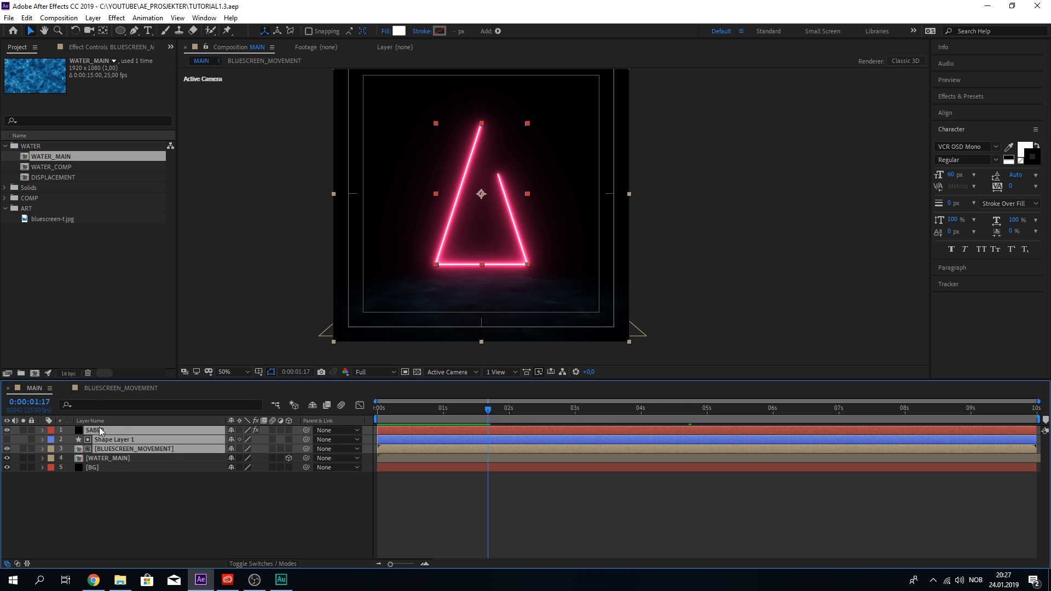
pyautogui.moveTo(481, 400); pyautogui.dragTo(612, 407)
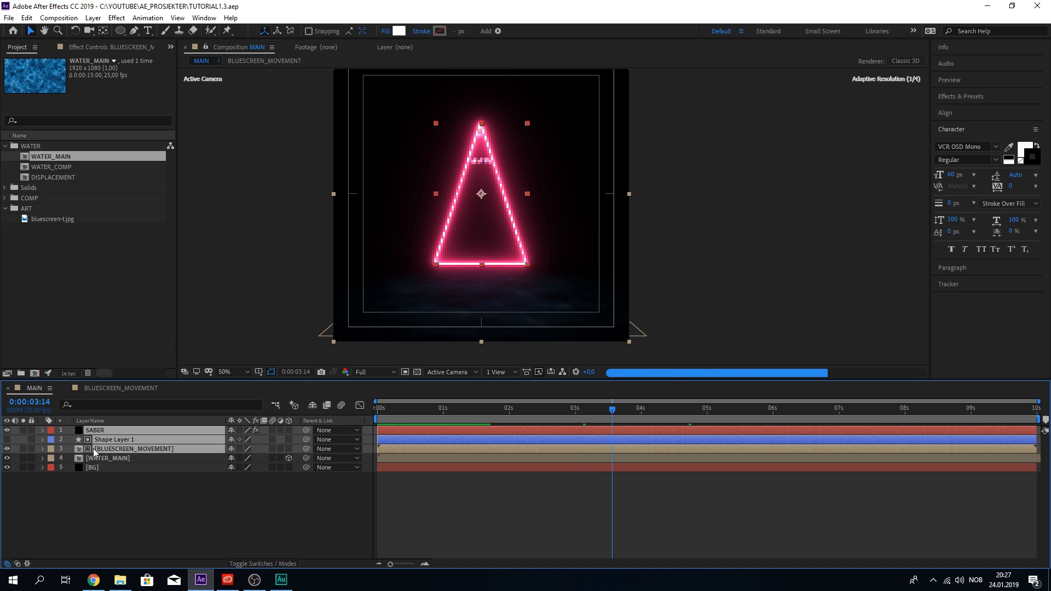
pyautogui.rightClick(99, 433)
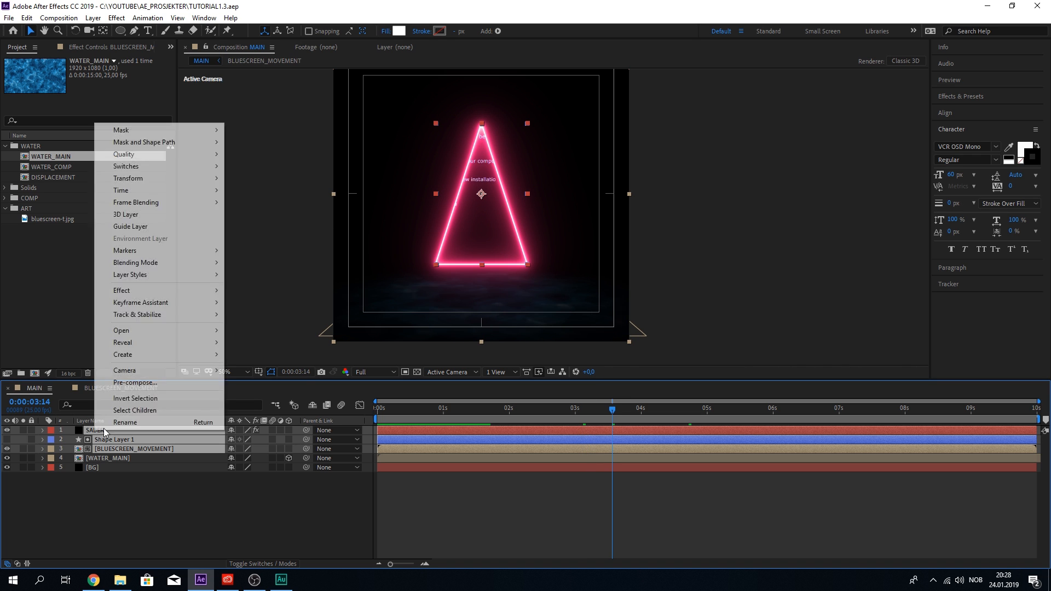
pyautogui.click(135, 383)
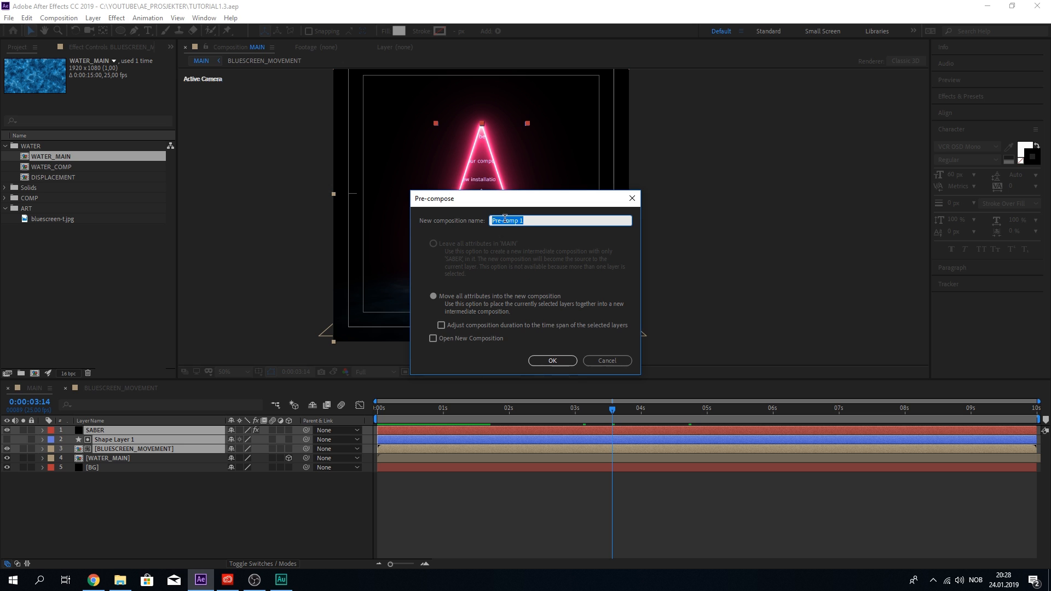
pyautogui.write('SABER')
pyautogui.press('Return')
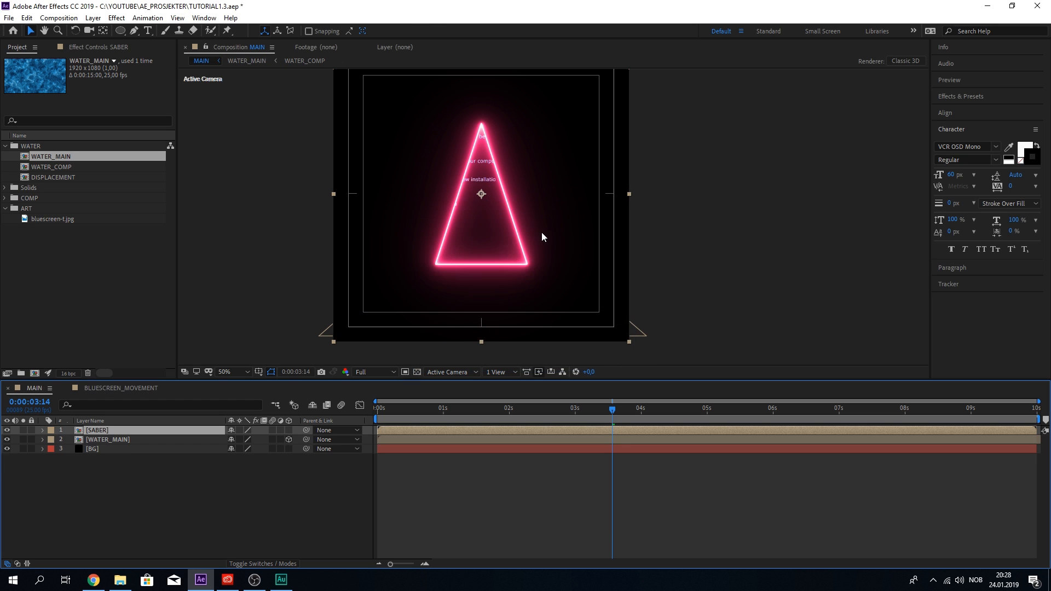
pyautogui.hotkey('ctrl', 's')
# Show the blending mode settings and set the SABER precomp's mode to Add
pyautogui.click(263, 563)
pyautogui.click(254, 430)
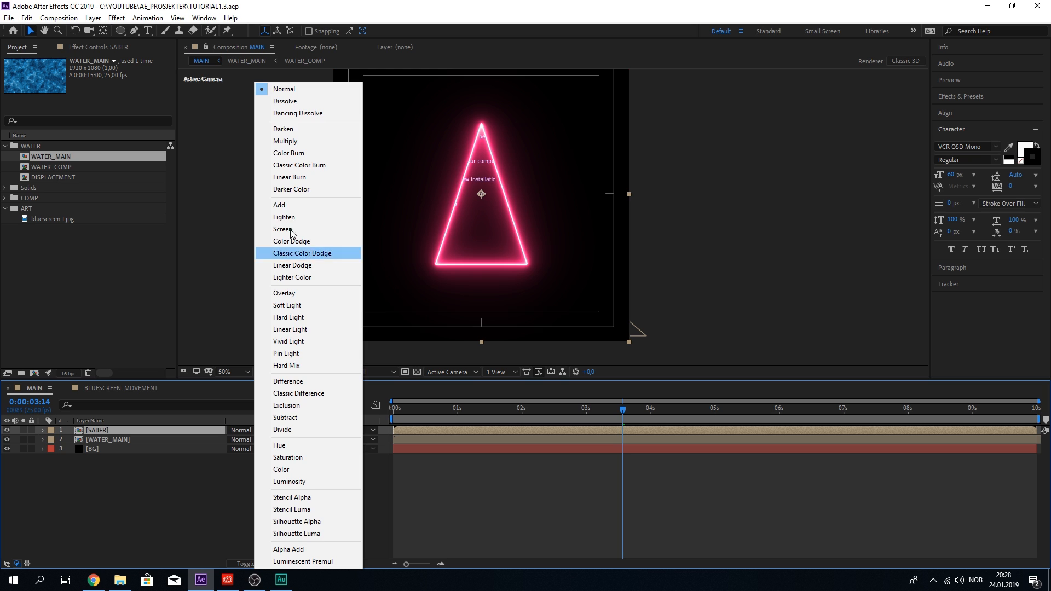
pyautogui.click(282, 205)
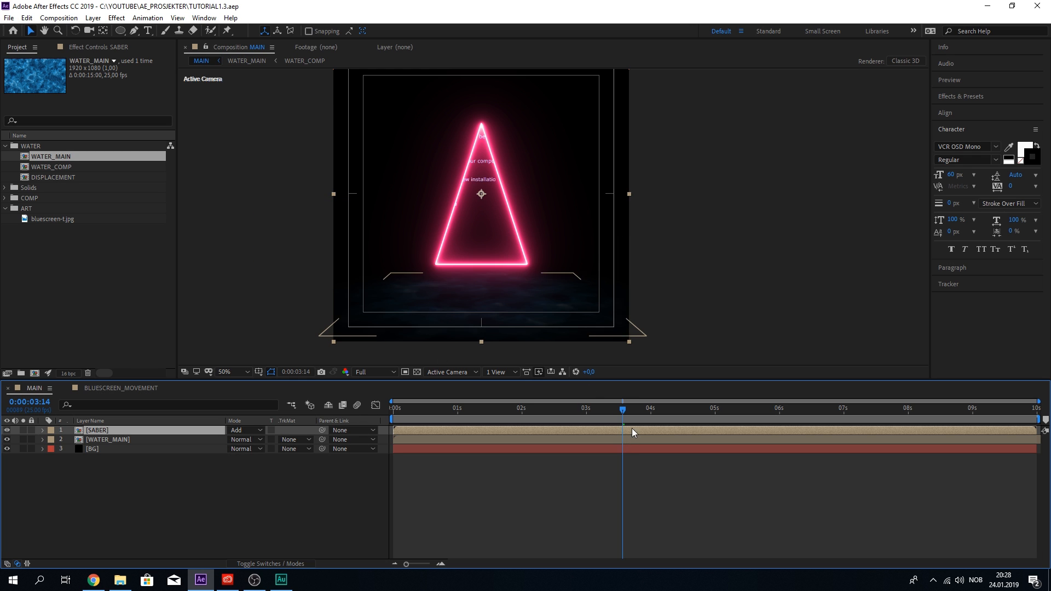
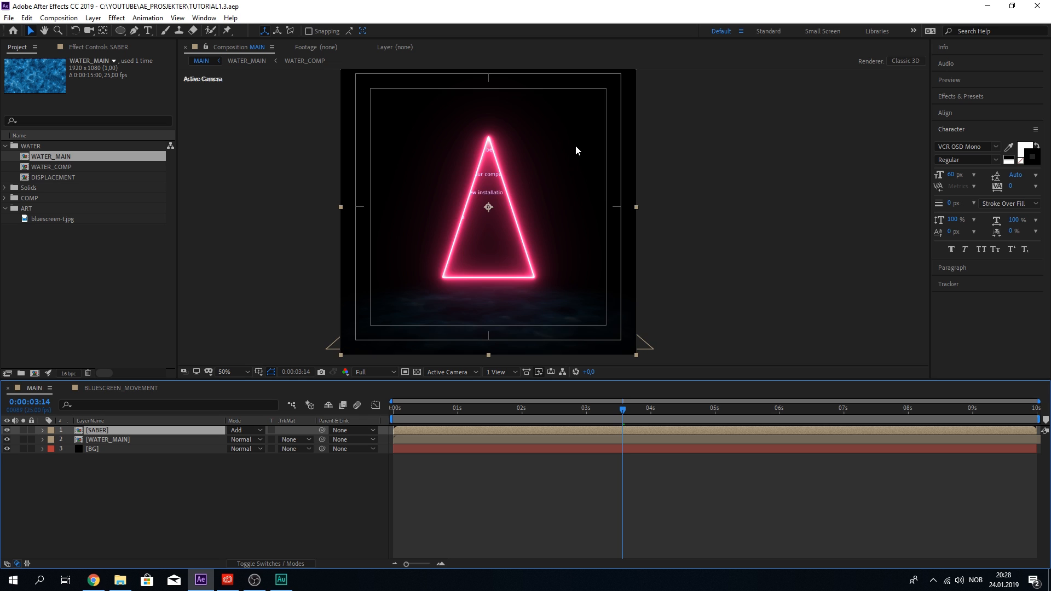
# Scale the SABER precomp down proportionally until its bounds are slightly wider than the inner safe-area frame, keeping the triangle above the water
pyautogui.scroll(-2, 576, 150)
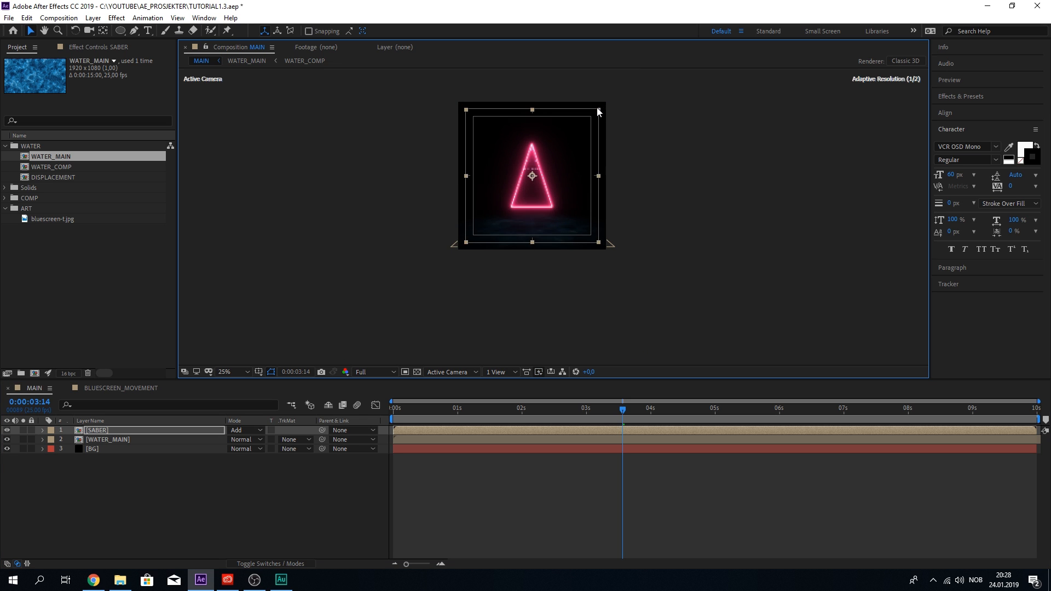
pyautogui.scroll(4, 556, 160)
pyautogui.scroll(-2, 514, 211)
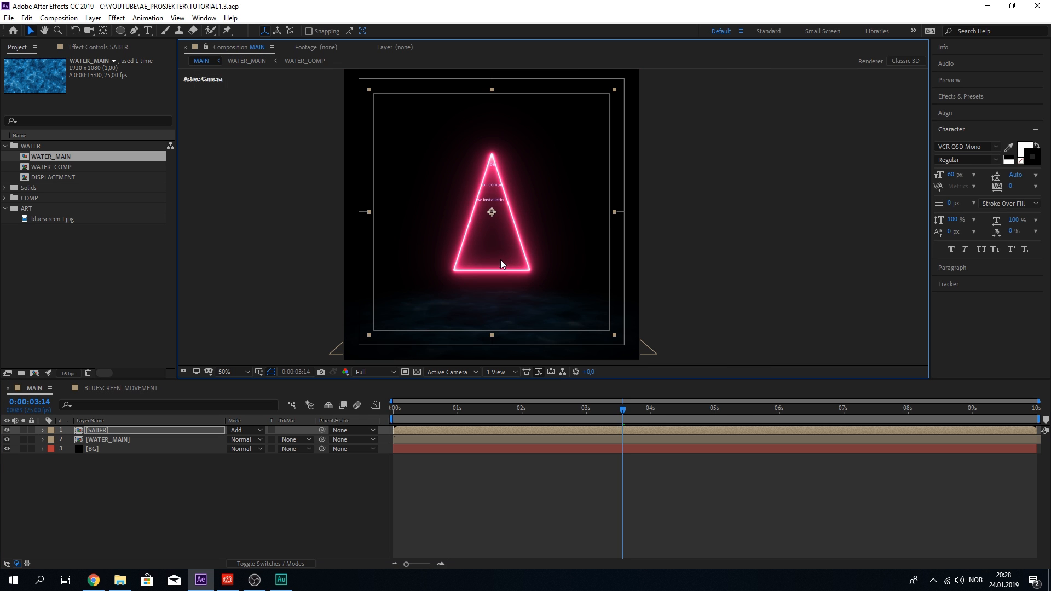
pyautogui.scroll(-2, 504, 264)
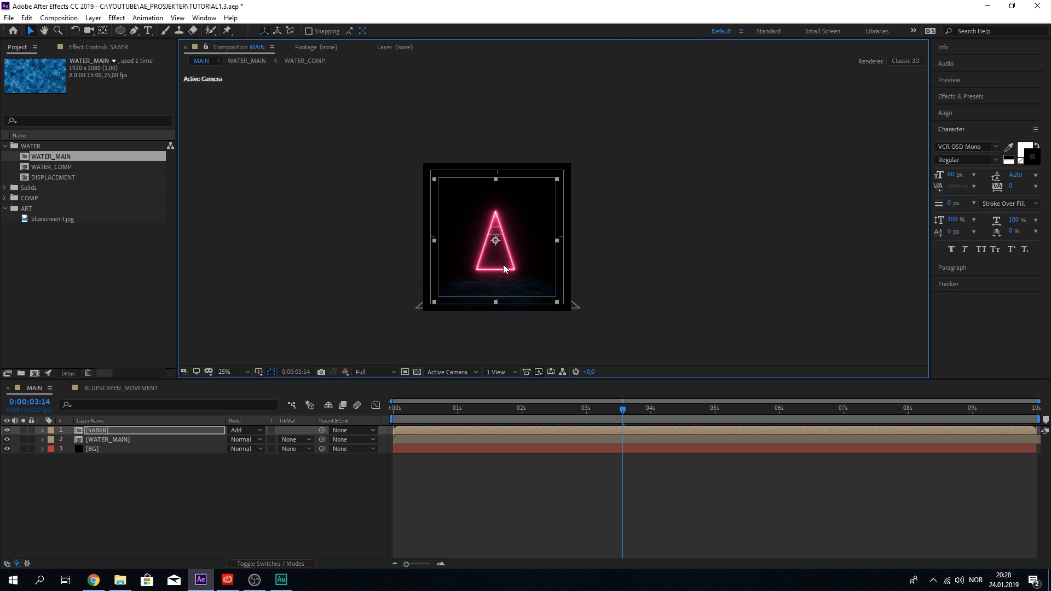
pyautogui.scroll(2, 504, 264)
# Raise the WATER_MAIN layer slightly so its far edge sits closer to the triangle's base
pyautogui.click(132, 439)
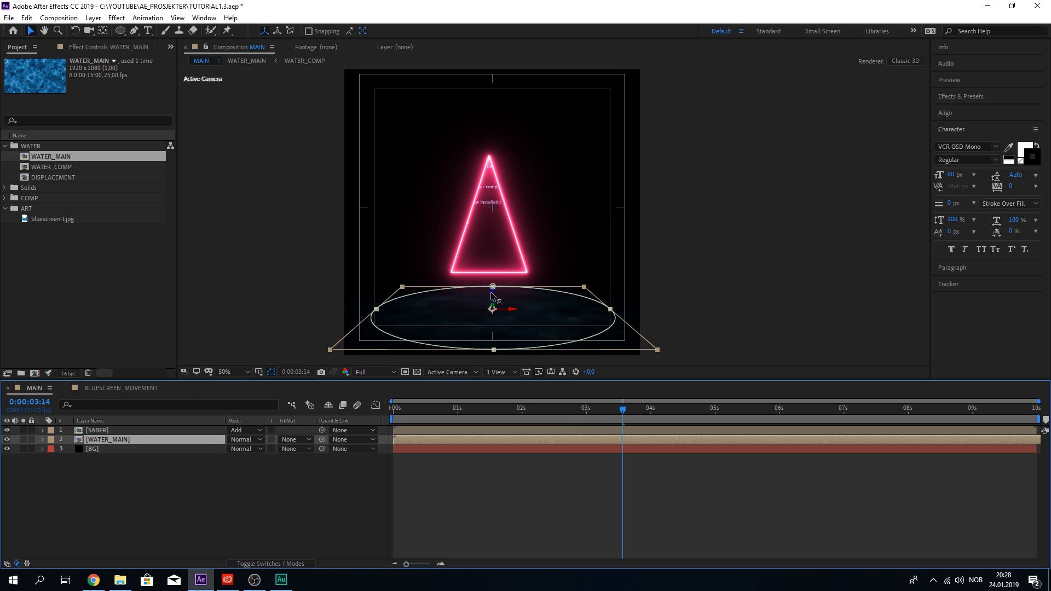
pyautogui.moveTo(492, 293); pyautogui.dragTo(493, 287)
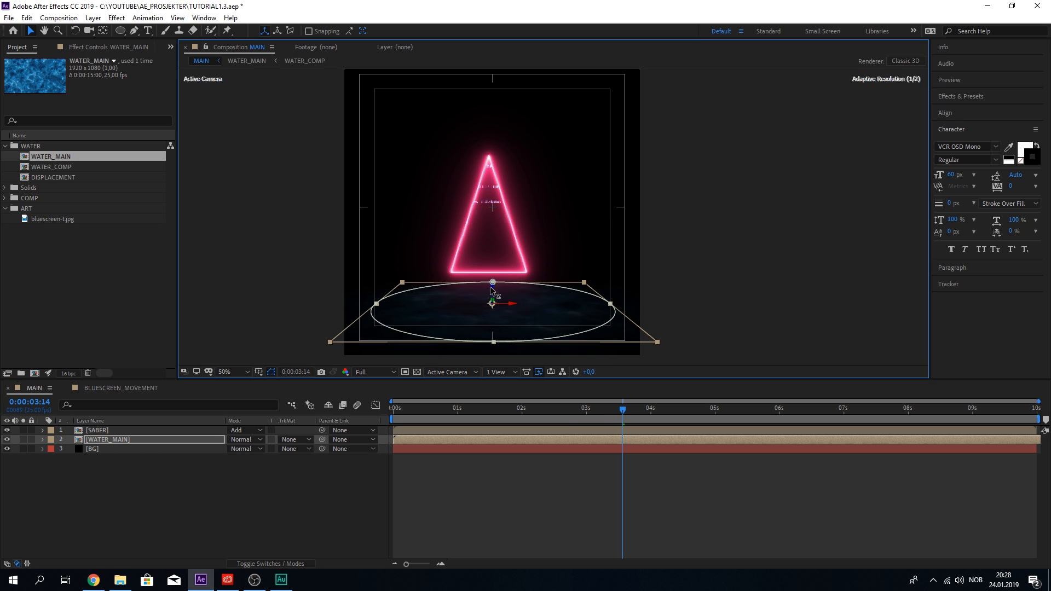
pyautogui.click(290, 419)
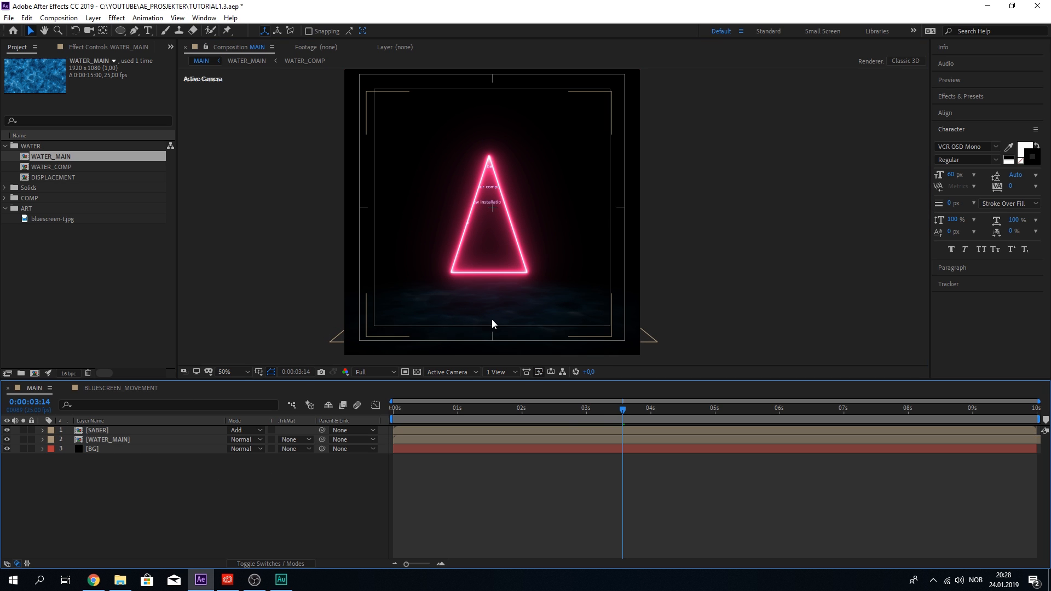
# Nudge the SABER layer up slightly so the triangle hovers above the water, and save the project
pyautogui.click(120, 430)
pyautogui.moveTo(478, 230); pyautogui.dragTo(478, 227)
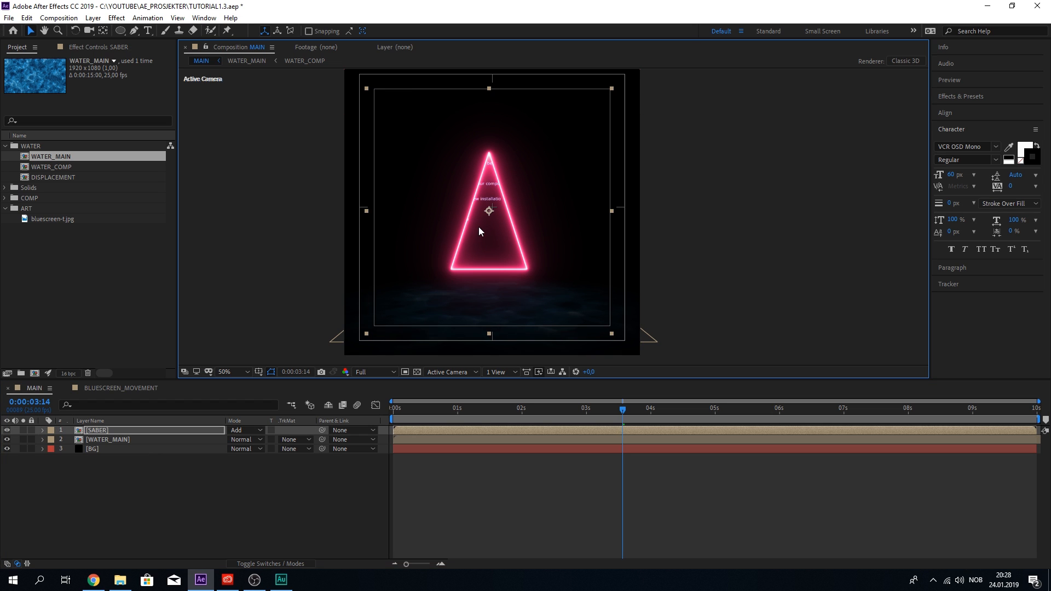
pyautogui.hotkey('ctrl', 's')
pyautogui.click(135, 475)
# Duplicate the SABER layer and flip the copy vertically
pyautogui.click(121, 431)
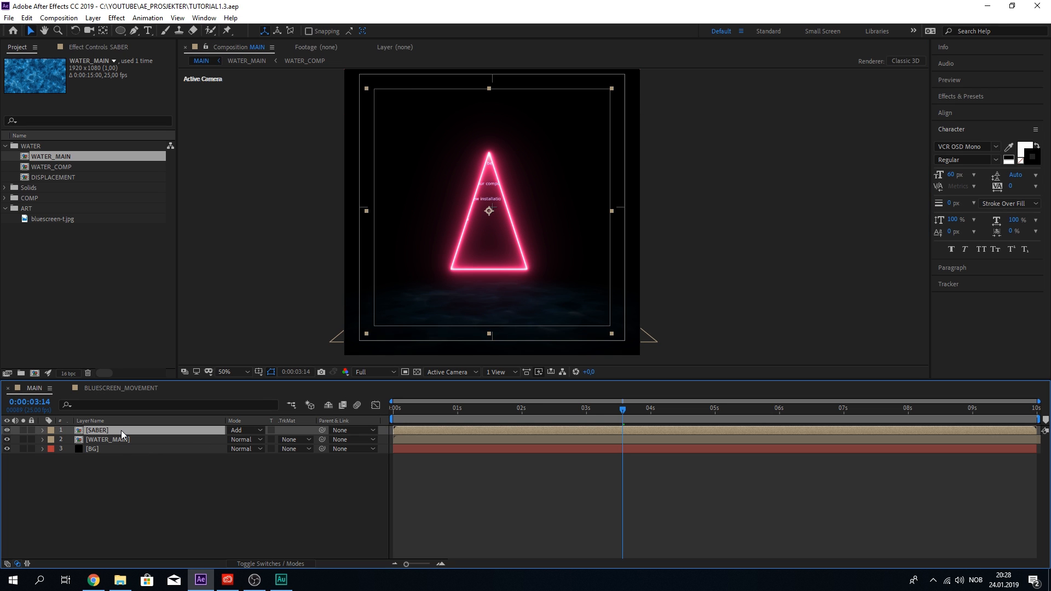
pyautogui.hotkey('ctrl', 'd')
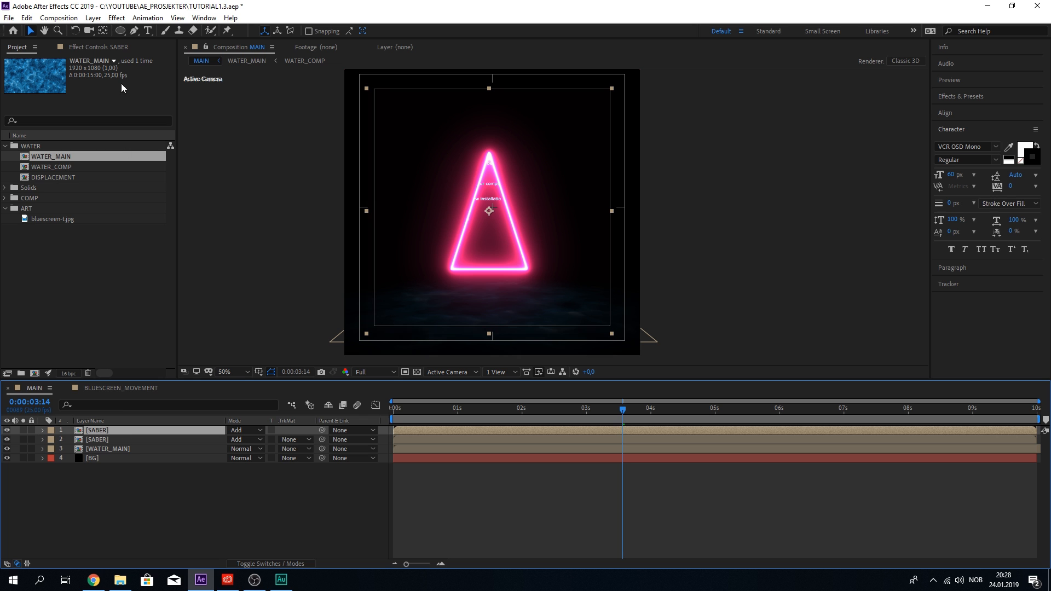
pyautogui.click(93, 18)
pyautogui.moveTo(240, 147)
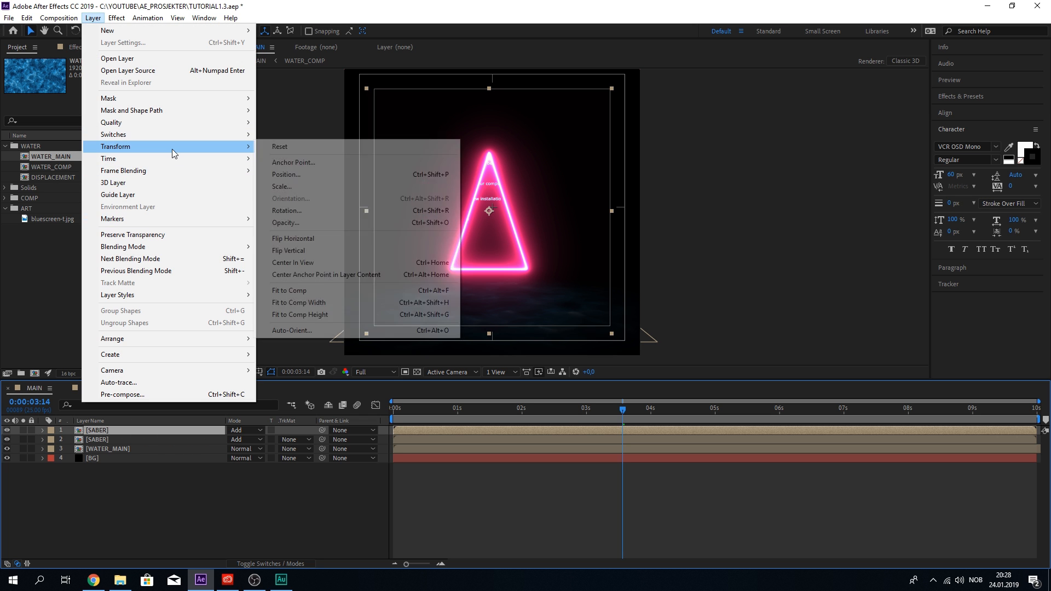
pyautogui.click(322, 250)
# Move the flipped SABER copy directly beneath the original triangle, leaving a small gap between their bases, and save the project
pyautogui.moveTo(490, 204); pyautogui.dragTo(486, 287)
pyautogui.scroll(-2, 466, 249)
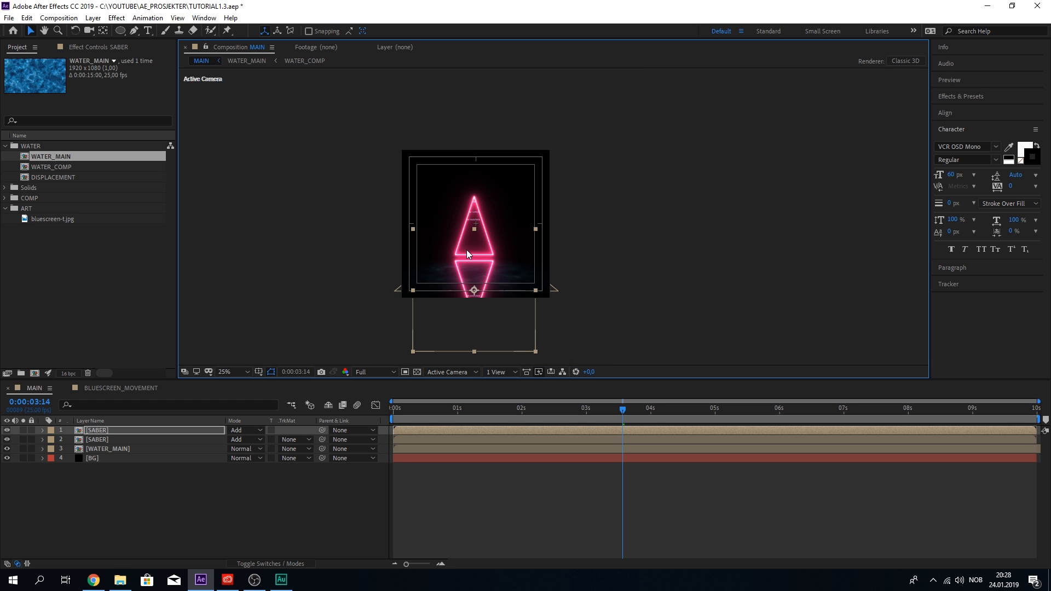
pyautogui.hotkey('ctrl', 's')
# Find the Corner Pin distort effect and apply it to the flipped SABER layer
pyautogui.click(973, 96)
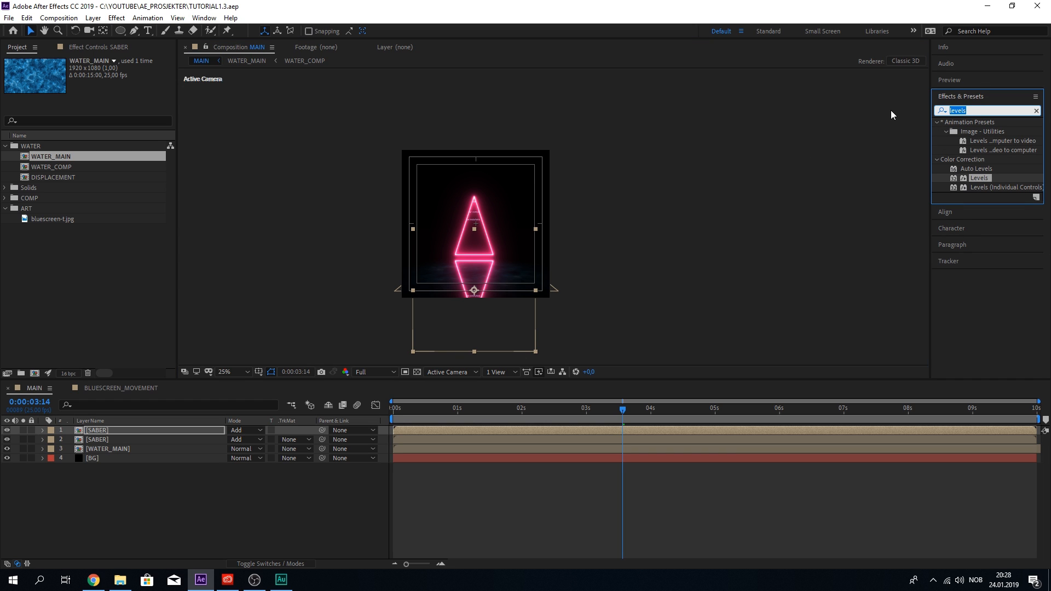
pyautogui.write('corner')
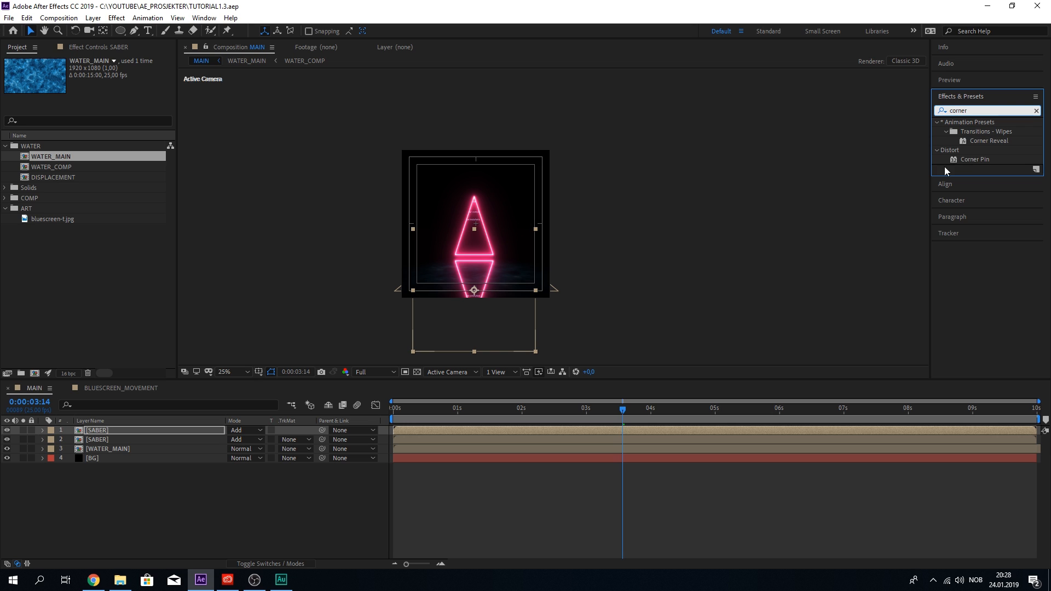
pyautogui.doubleClick(975, 159)
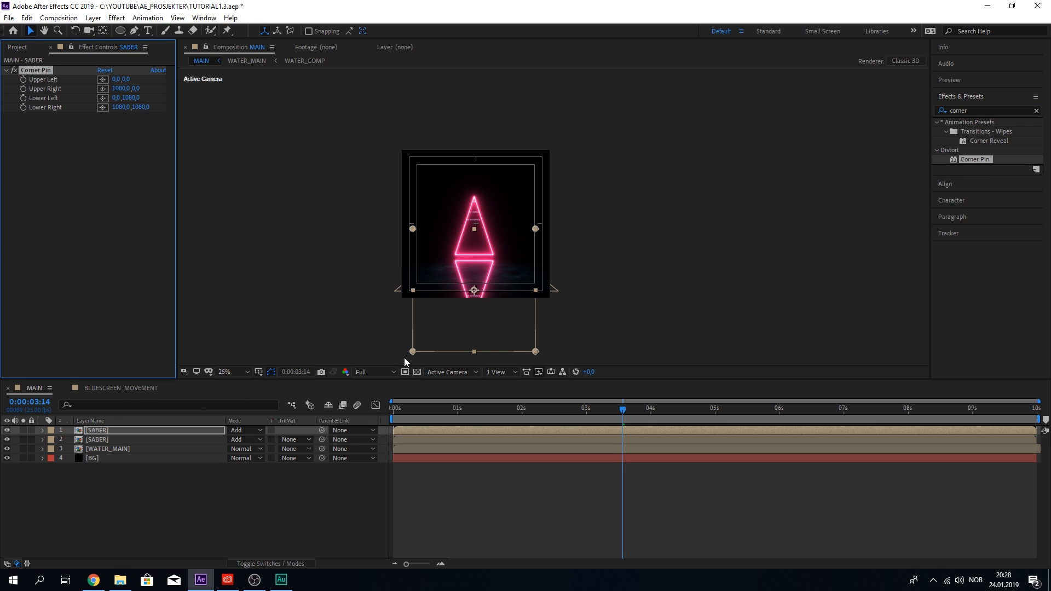
# Place the flipped SABER layer under the original in the layer stack and rename it REFLECTION
pyautogui.click(107, 440)
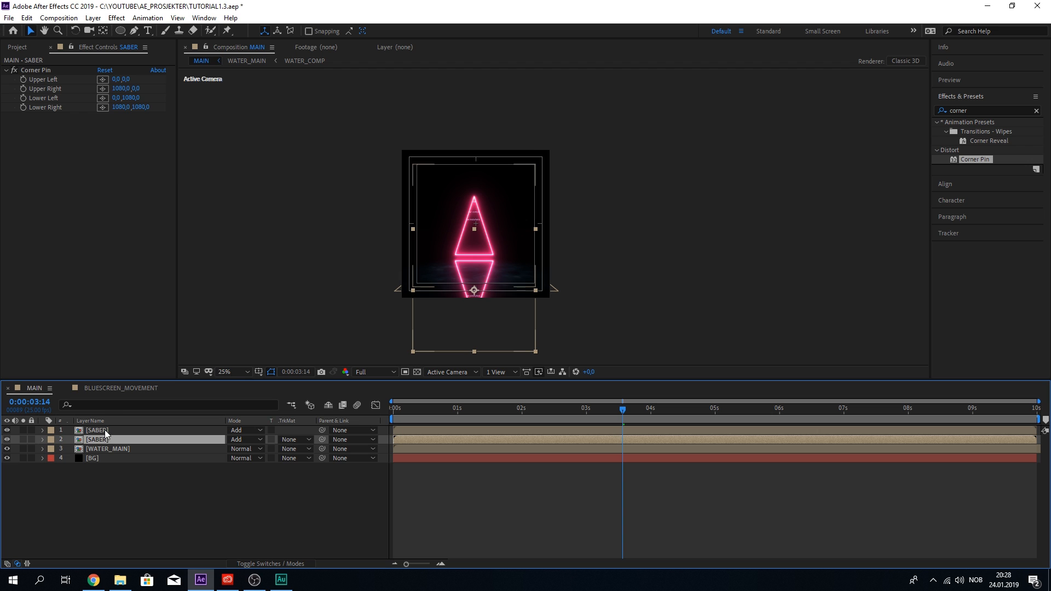
pyautogui.scroll(4, 481, 273)
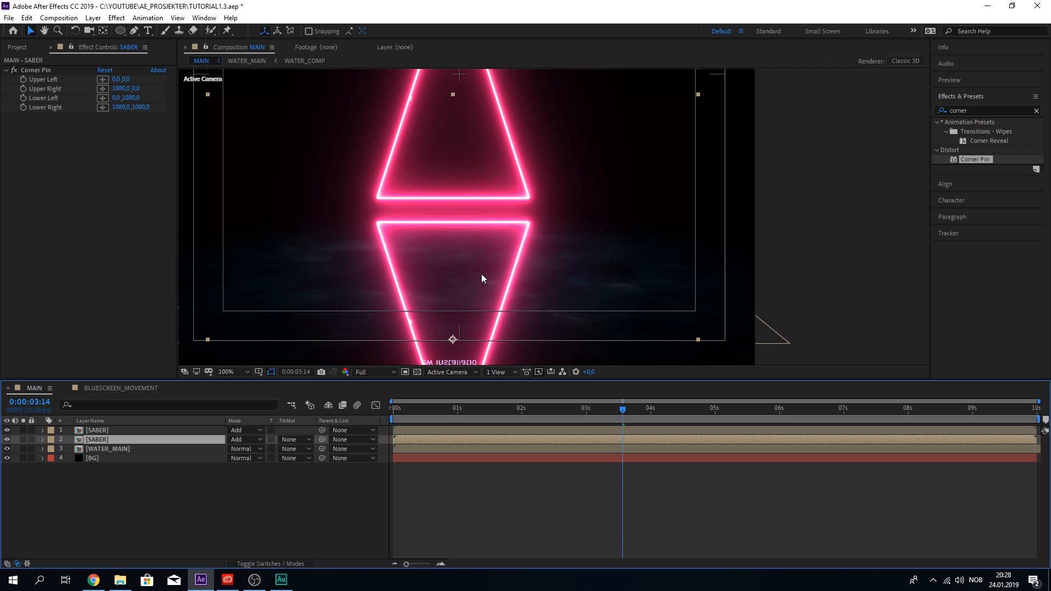
pyautogui.rightClick(115, 447)
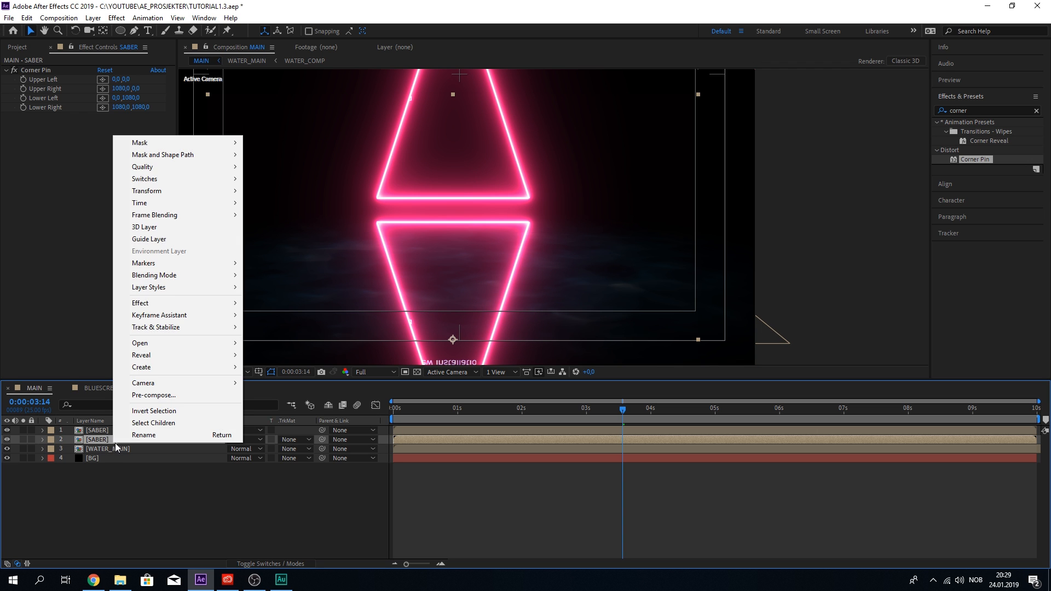
pyautogui.click(143, 435)
pyautogui.write('REFLECTION')
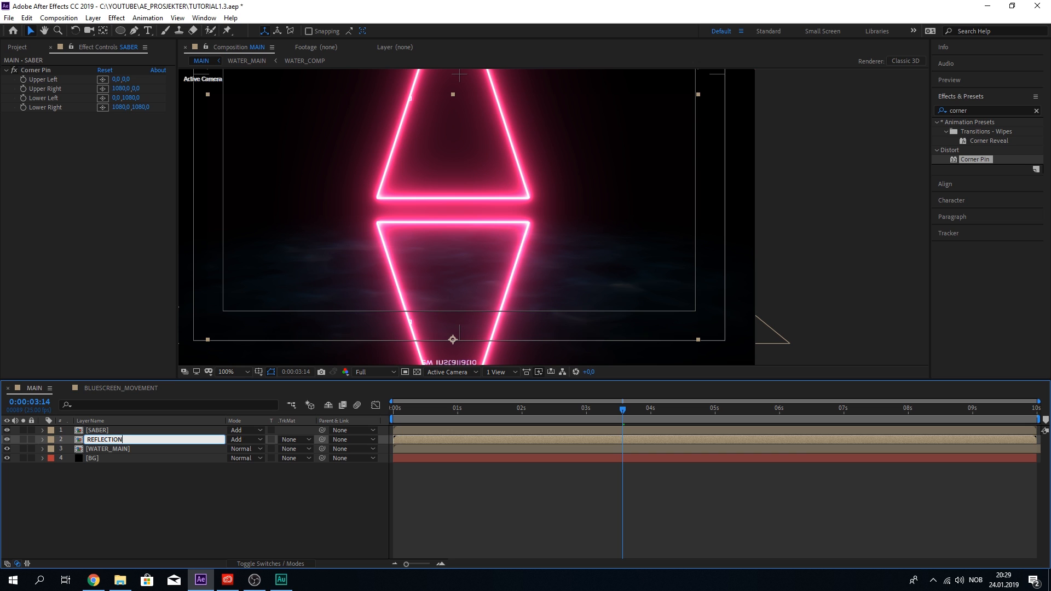
pyautogui.press('Return')
# Skew the REFLECTION layer with Corner Pin: Upper Left about -217, 39; Upper Right 800, 68; Lower Left 116, 1066; Lower Right 1191, 1046
pyautogui.scroll(-2, 333, 278)
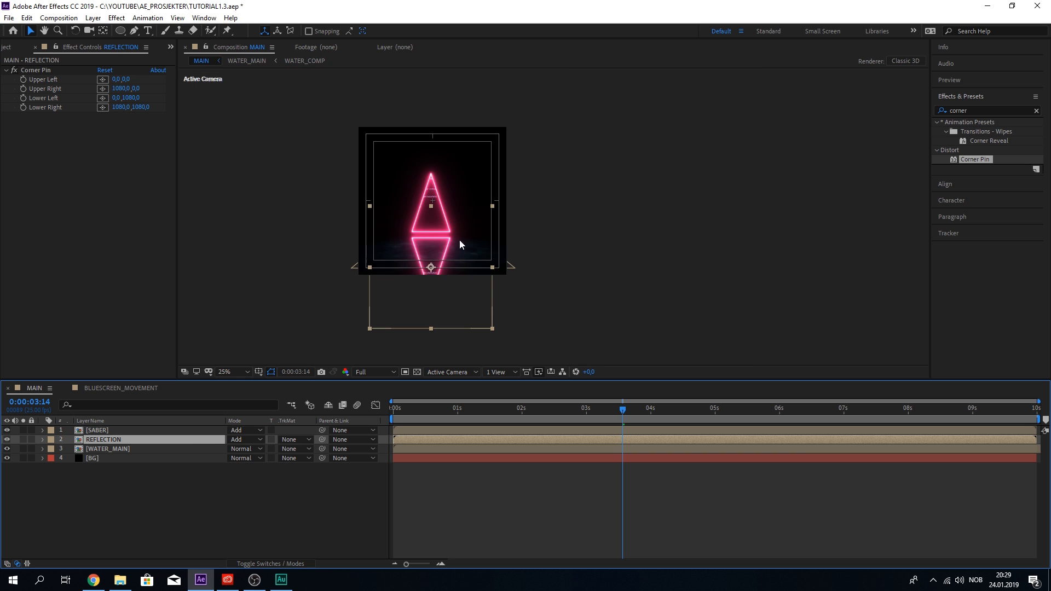
pyautogui.scroll(2, 432, 254)
pyautogui.scroll(-2, 418, 235)
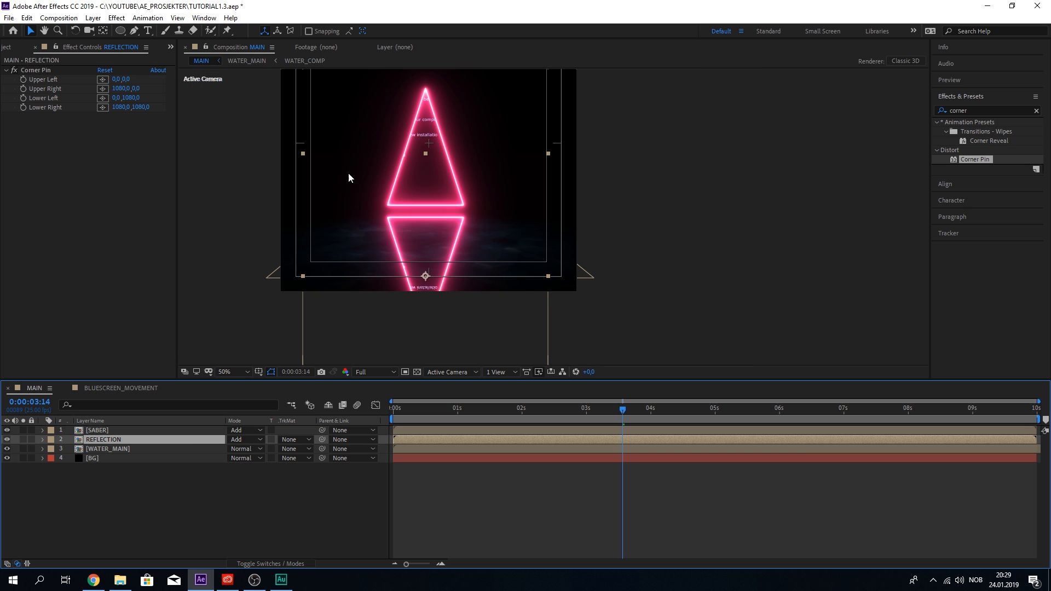
pyautogui.click(35, 70)
pyautogui.scroll(-3, 301, 175)
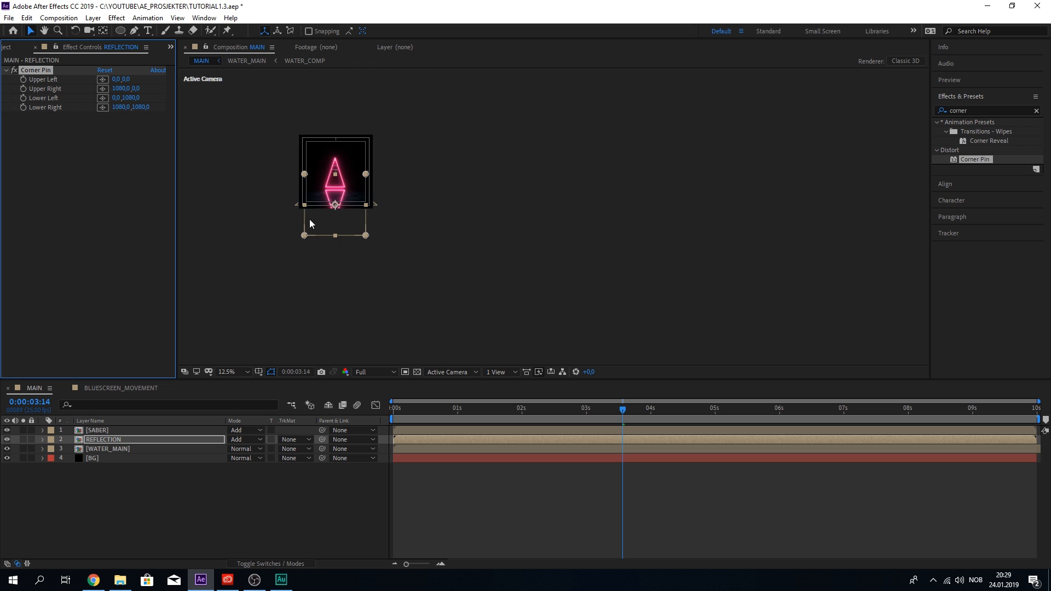
pyautogui.scroll(1, 307, 222)
pyautogui.scroll(1, 293, 243)
pyautogui.scroll(-1, 301, 246)
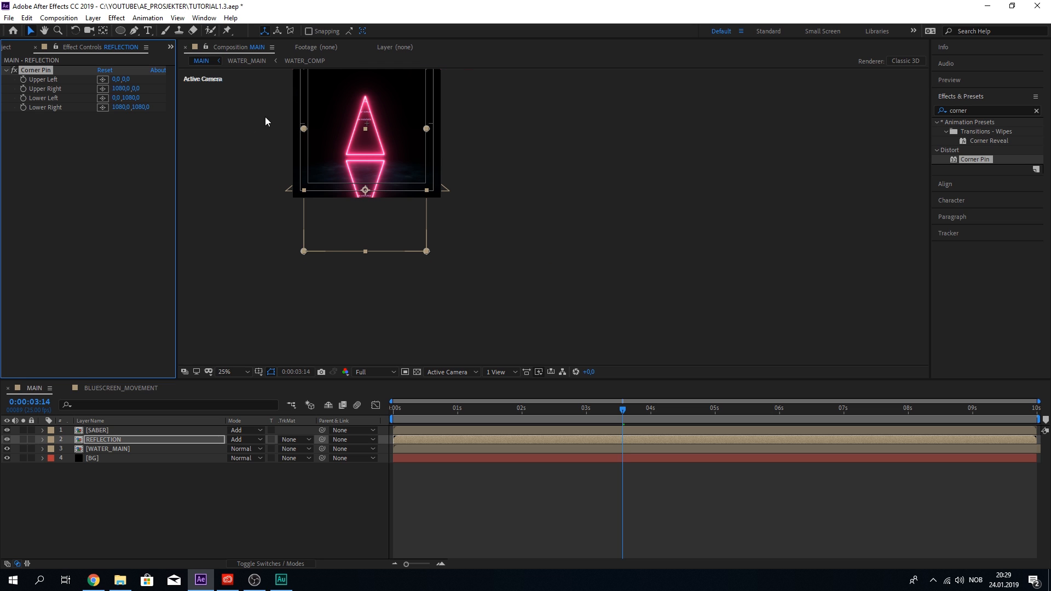
pyautogui.scroll(1, 265, 117)
pyautogui.scroll(-1, 296, 136)
pyautogui.moveTo(318, 262); pyautogui.dragTo(295, 257)
pyautogui.moveTo(437, 263); pyautogui.dragTo(405, 256)
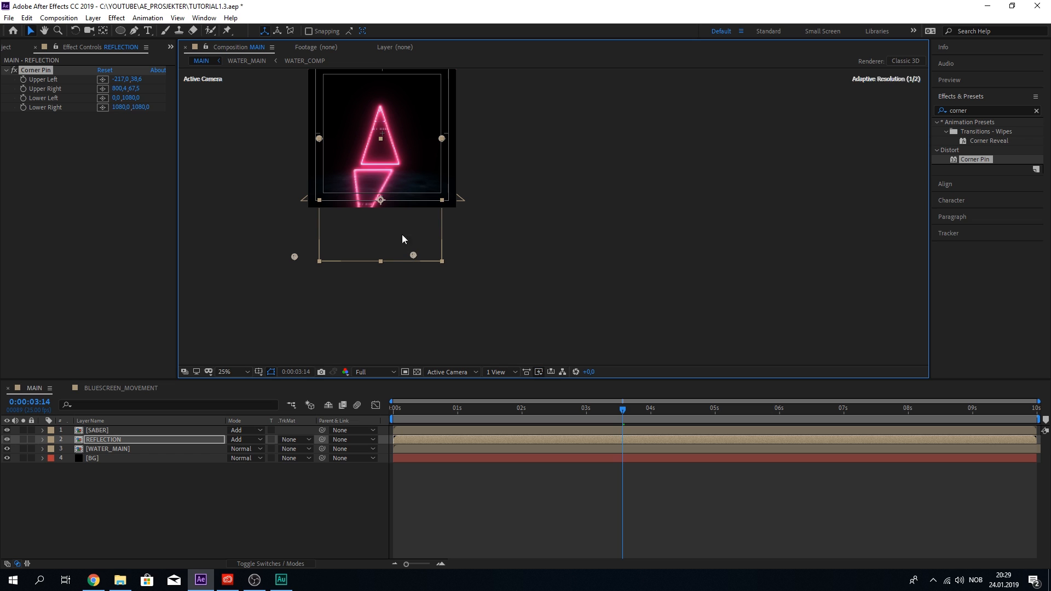
pyautogui.moveTo(440, 142); pyautogui.dragTo(452, 144)
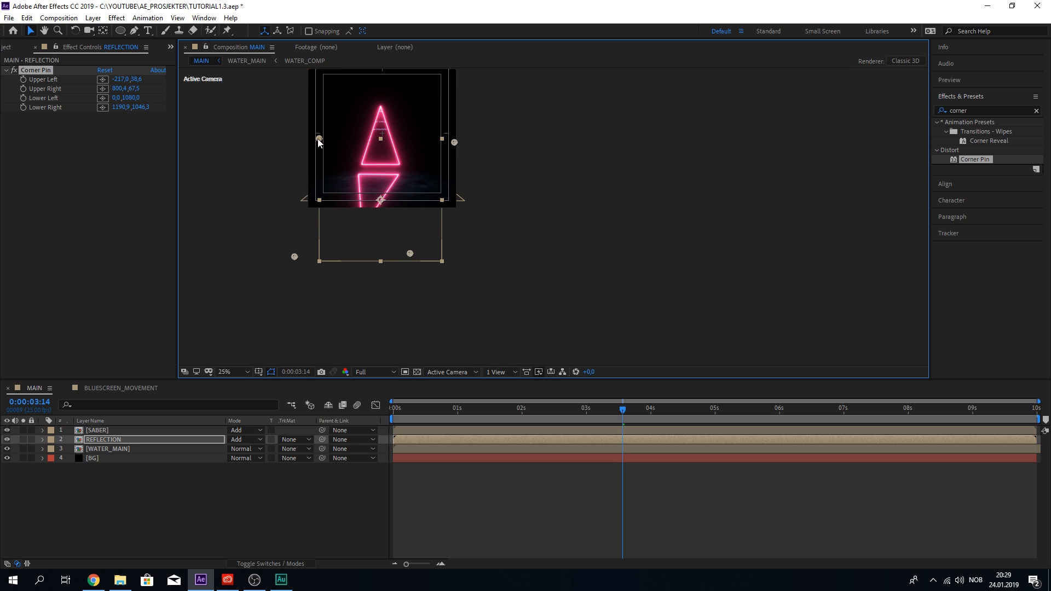
pyautogui.moveTo(318, 138); pyautogui.dragTo(331, 140)
# Slant the reflection further left with Corner Pin: Upper Left about -333, 58; Upper Right 670, 53; Lower Left 133, 1063; Lower Right 1230, 1049
pyautogui.scroll(2, 331, 140)
pyautogui.scroll(-3, 286, 266)
pyautogui.scroll(3, 277, 285)
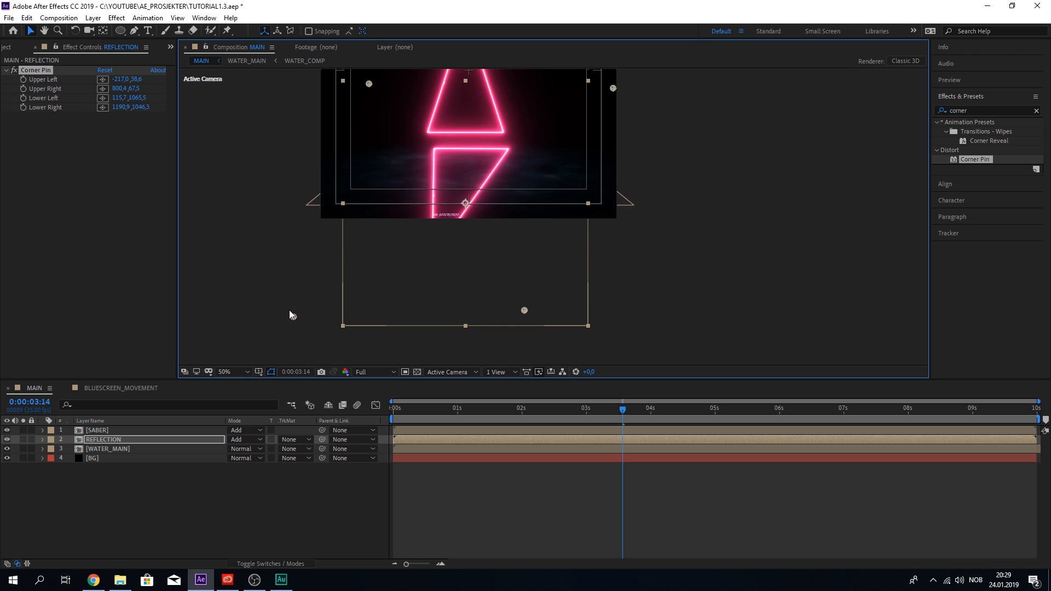
pyautogui.moveTo(294, 317); pyautogui.dragTo(268, 312)
pyautogui.moveTo(524, 313); pyautogui.dragTo(494, 317)
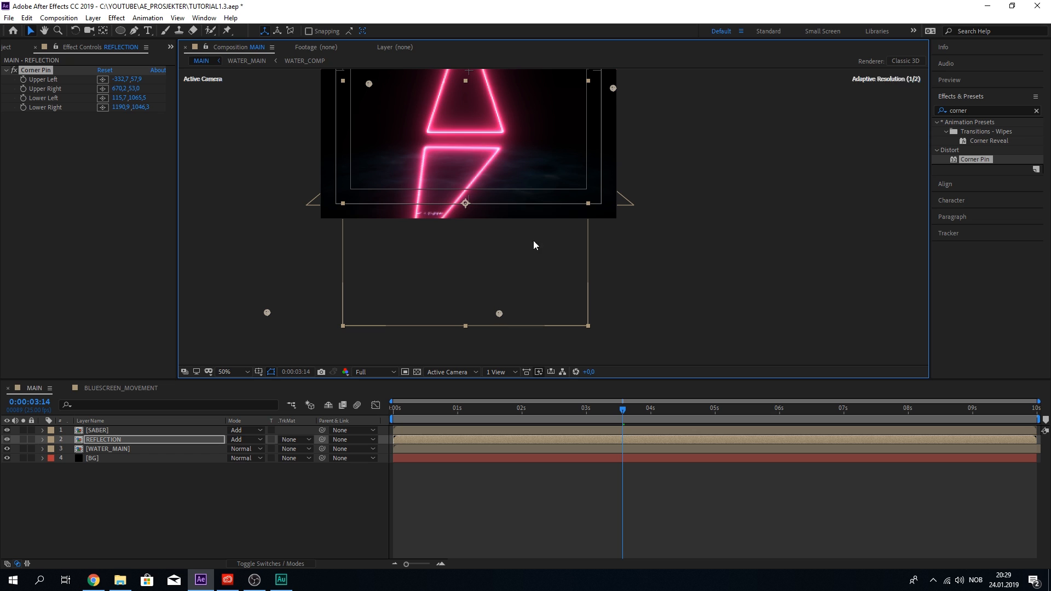
pyautogui.moveTo(613, 88); pyautogui.dragTo(622, 87)
pyautogui.moveTo(363, 83); pyautogui.dragTo(367, 90)
pyautogui.moveTo(623, 86); pyautogui.dragTo(625, 82)
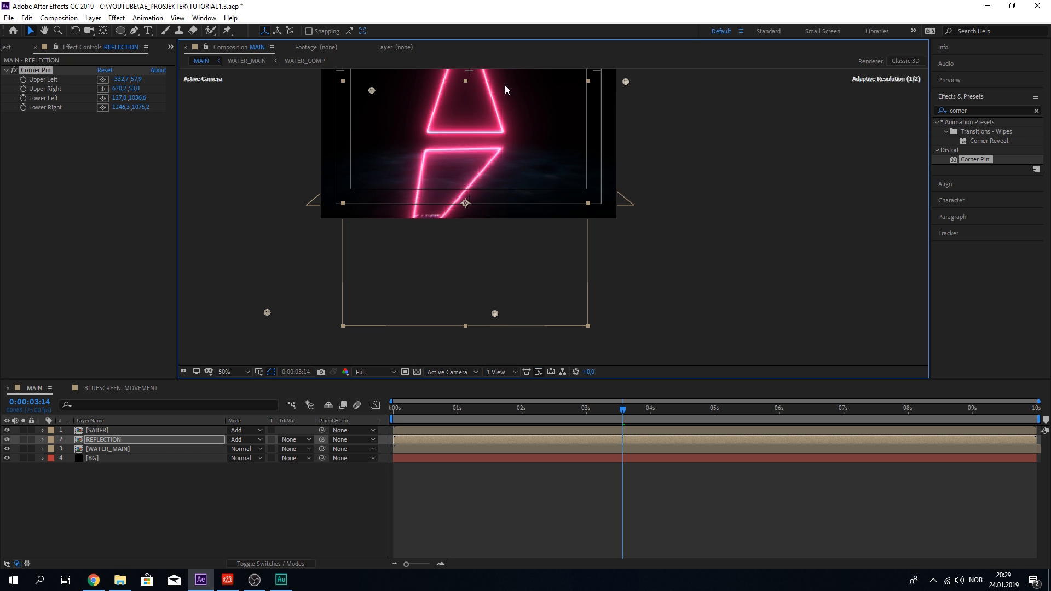
pyautogui.moveTo(372, 91); pyautogui.dragTo(373, 84)
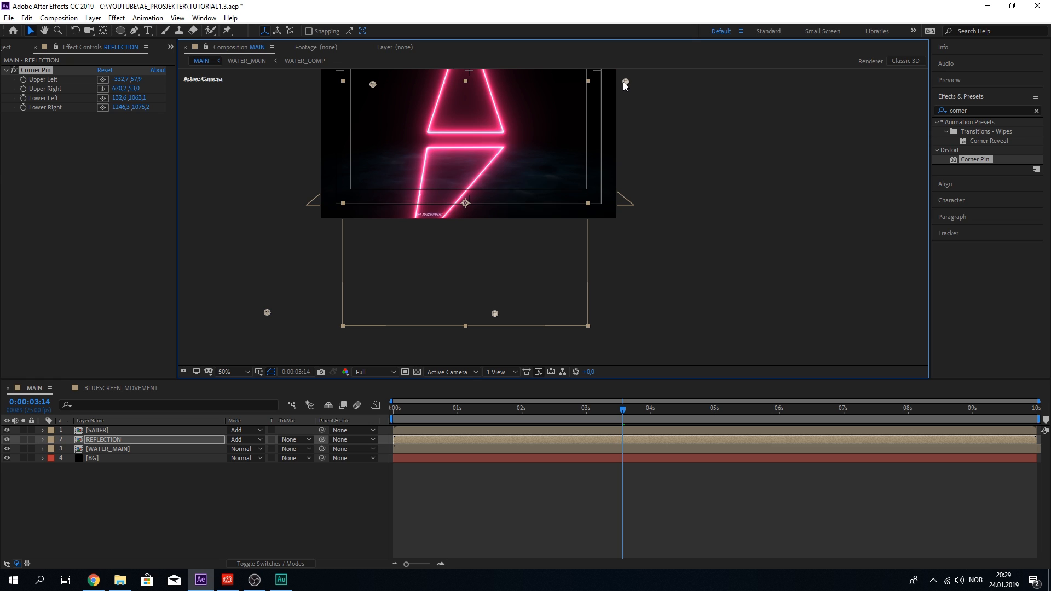
pyautogui.moveTo(624, 82); pyautogui.dragTo(622, 87)
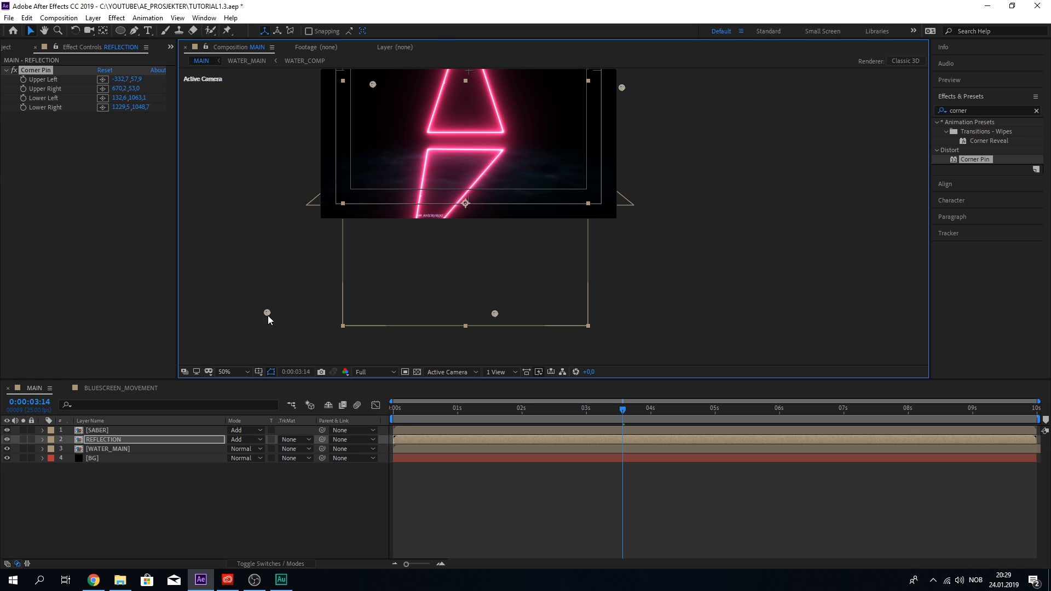
# Fine-tune the reflection's Corner Pin: Upper Left about -352, 58; Lower Left 135, 1046; Lower Right 1220, 1044
pyautogui.moveTo(267, 315); pyautogui.dragTo(264, 316)
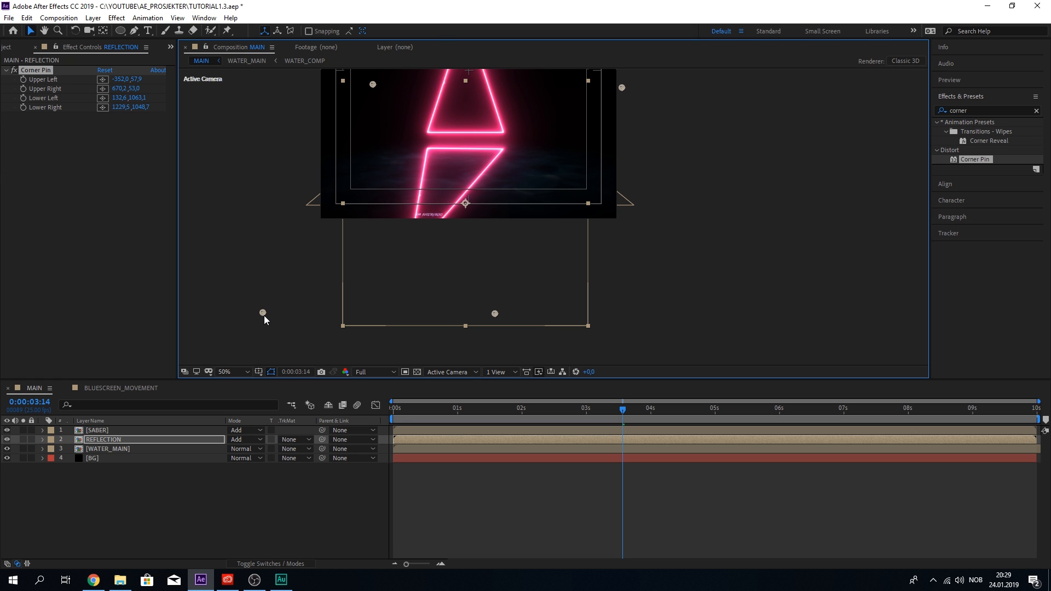
pyautogui.moveTo(624, 90); pyautogui.dragTo(622, 88)
pyautogui.moveTo(371, 85); pyautogui.dragTo(371, 88)
pyautogui.click(615, 87)
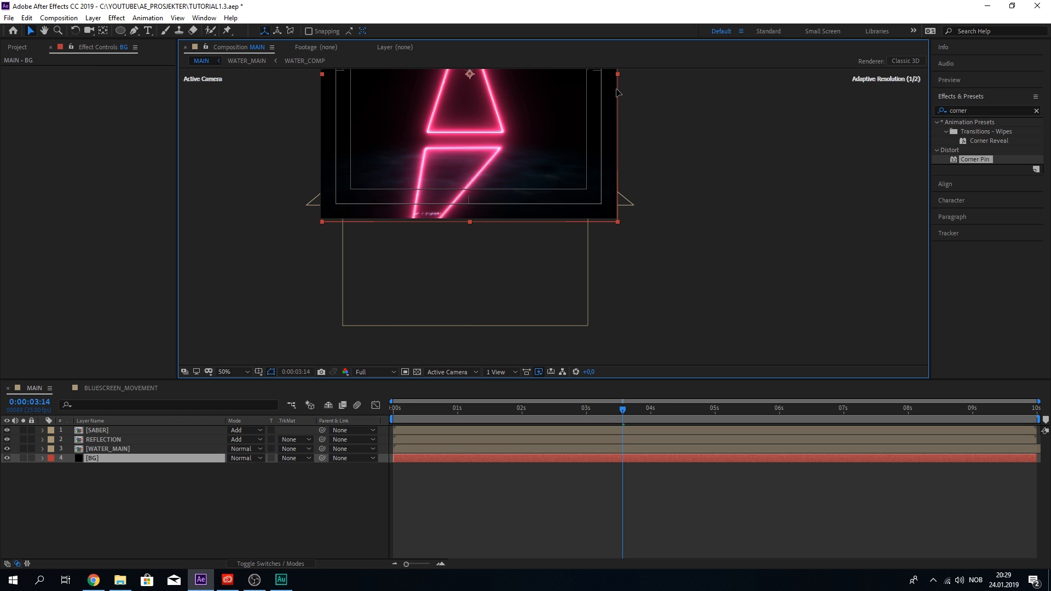
pyautogui.click(421, 301)
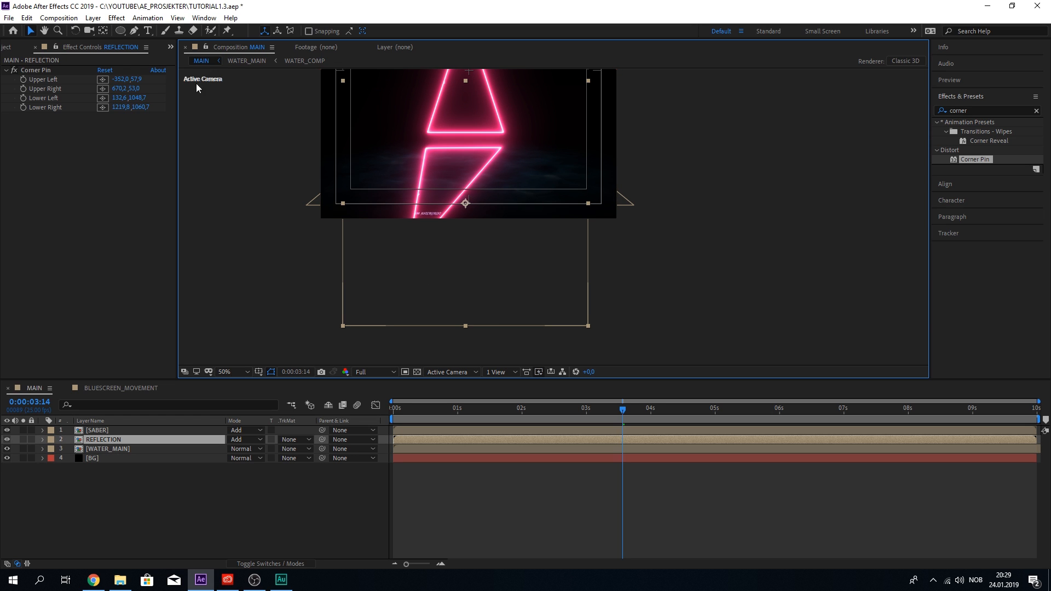
pyautogui.click(54, 71)
pyautogui.moveTo(622, 87); pyautogui.dragTo(622, 89)
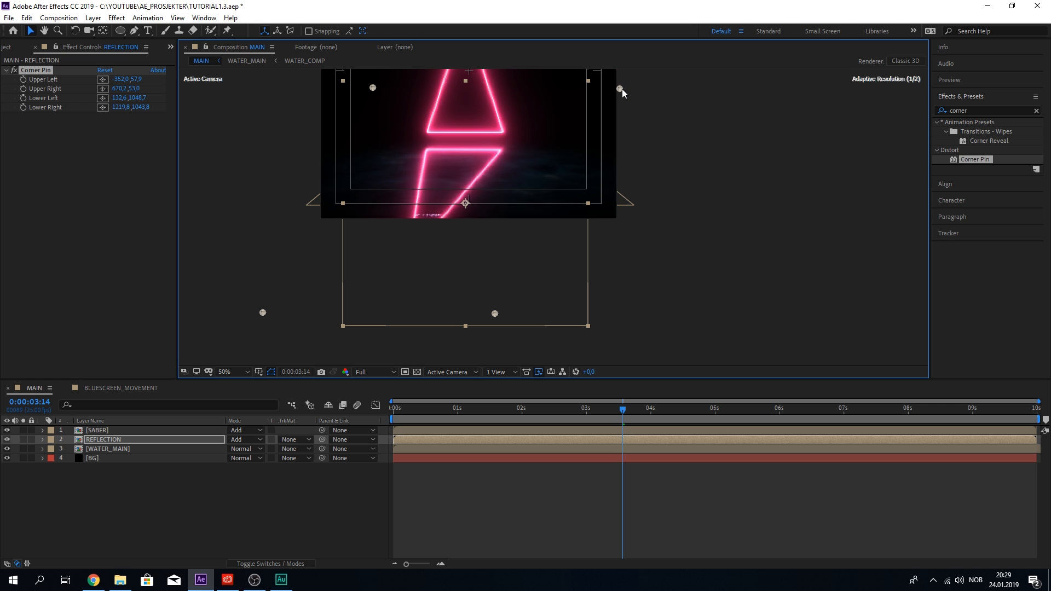
pyautogui.moveTo(373, 88); pyautogui.dragTo(374, 88)
# Increase the reflection's slant with Corner Pin: Upper Left about -374, 94; Upper Right 583, 67; Lower Left 150, 1061; Lower Right 1278, 1058
pyautogui.moveTo(263, 313); pyautogui.dragTo(258, 306)
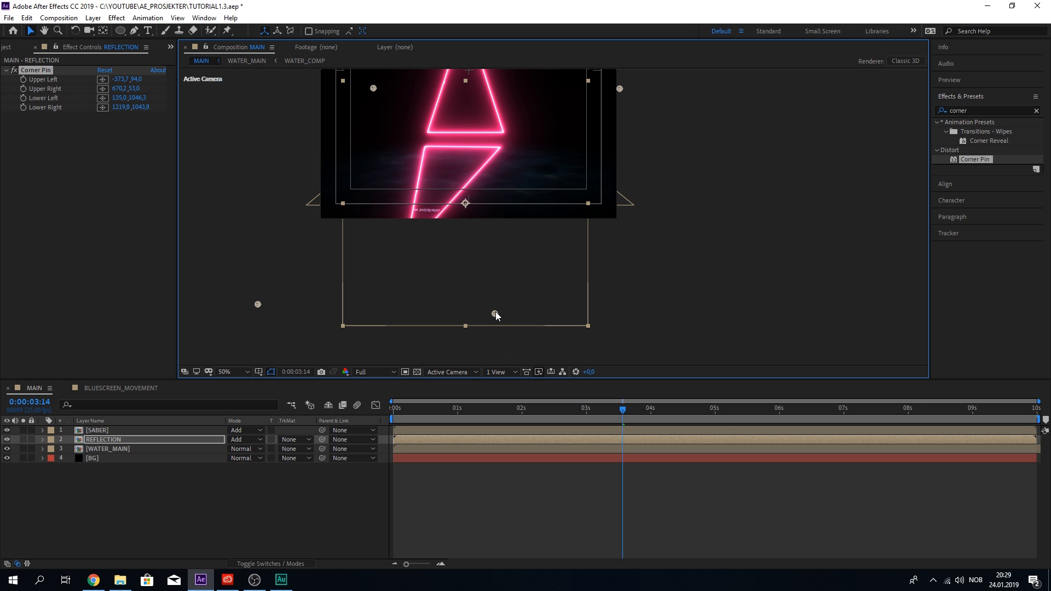
pyautogui.moveTo(496, 315); pyautogui.dragTo(475, 306)
pyautogui.moveTo(620, 89); pyautogui.dragTo(632, 85)
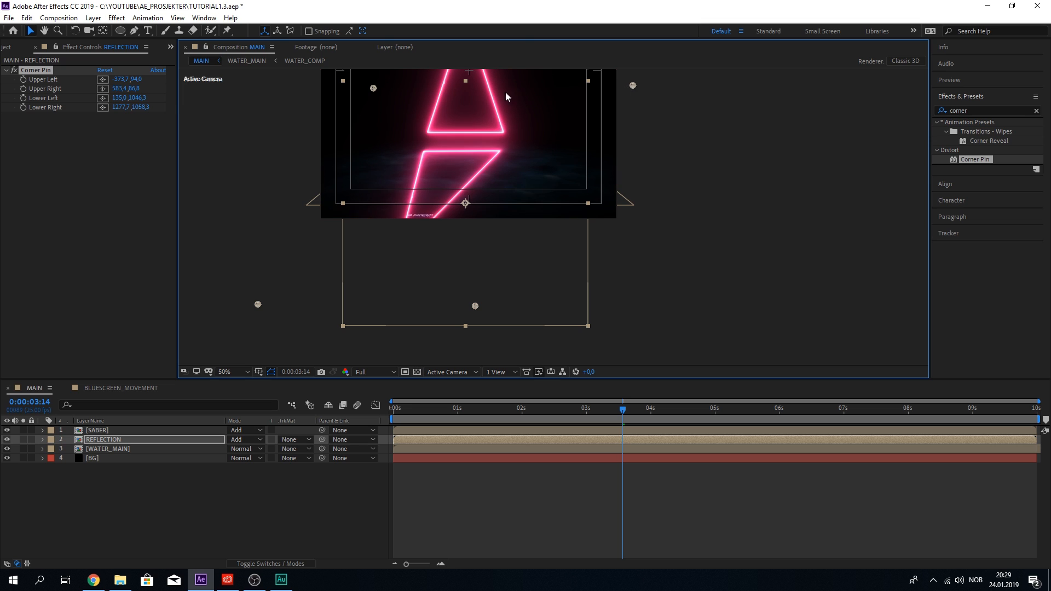
pyautogui.moveTo(373, 88); pyautogui.dragTo(377, 85)
pyautogui.scroll(-2, 424, 126)
pyautogui.scroll(2, 432, 118)
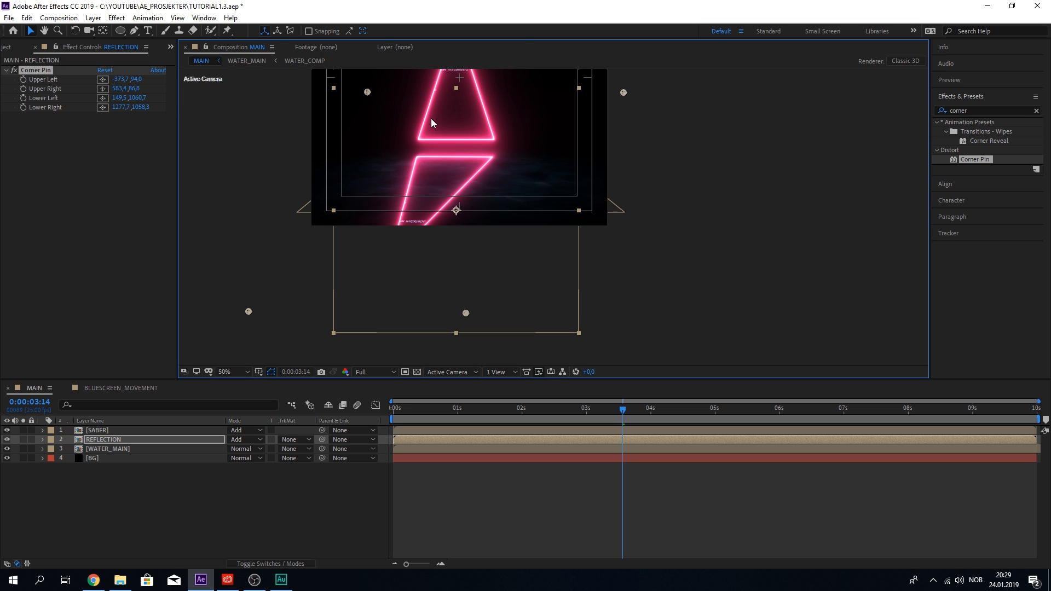
# Preview the triangle being drawn together with its reflection, and return the current time to the first frame
pyautogui.click(421, 408)
pyautogui.press('space')
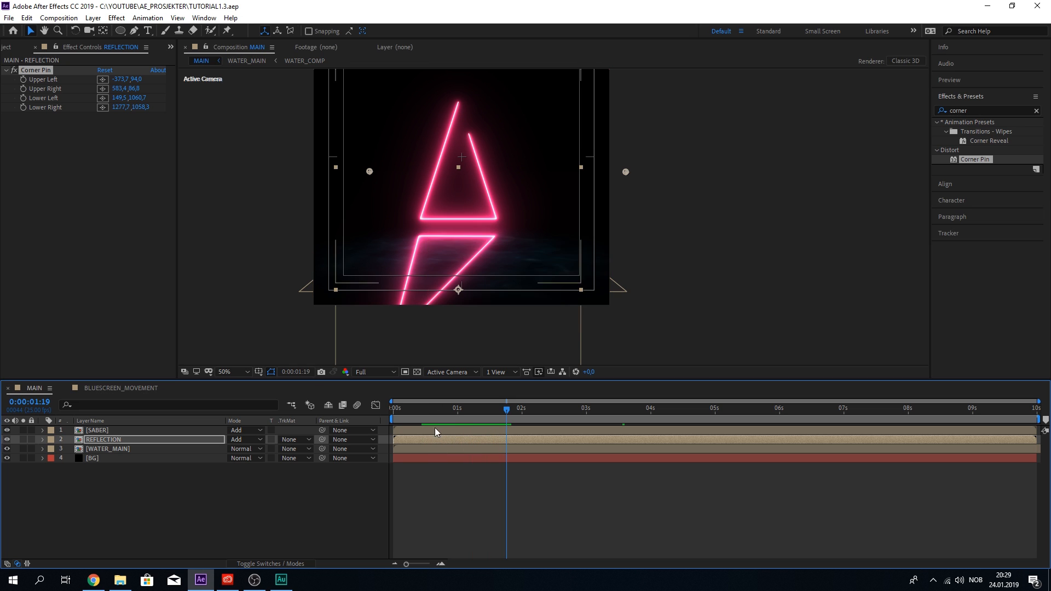
pyautogui.moveTo(432, 419); pyautogui.dragTo(337, 425)
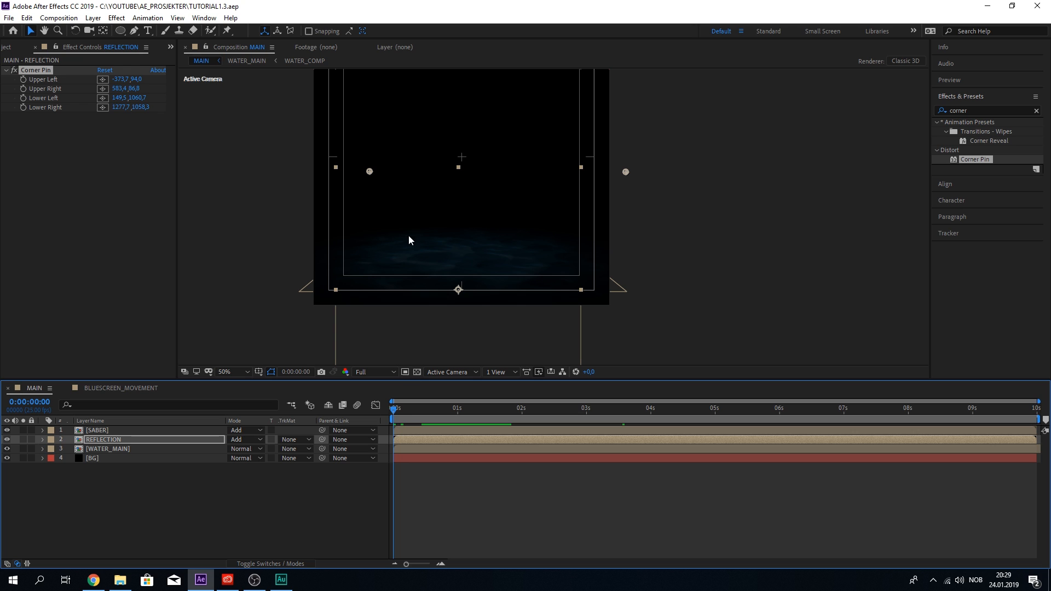
# Shift the REFLECTION layer one frame later in the timeline so it starts just after the SABER layer
pyautogui.scroll(4, 394, 433)
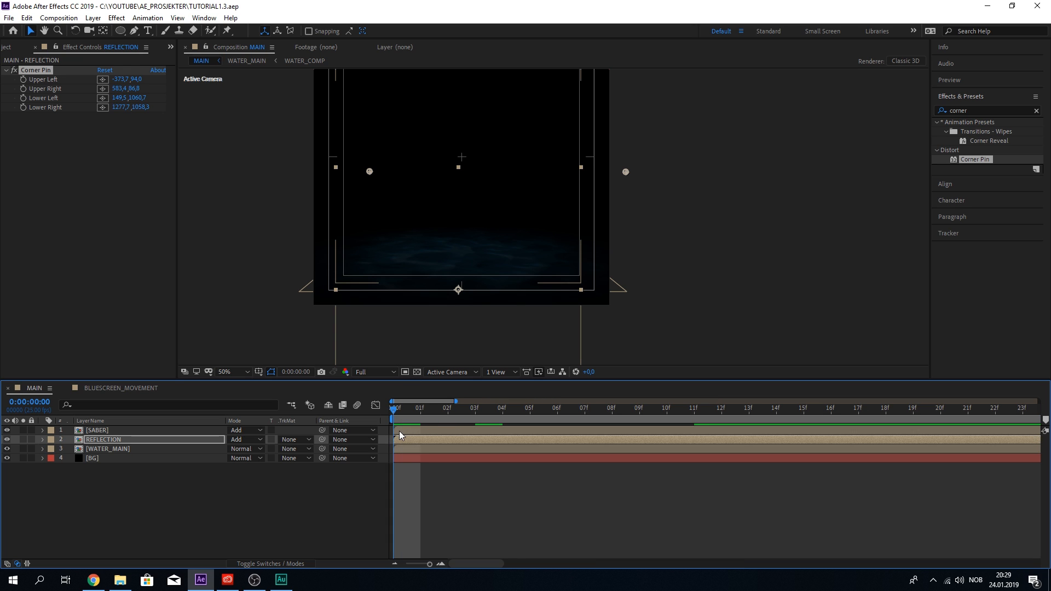
pyautogui.click(411, 476)
pyautogui.moveTo(403, 438); pyautogui.dragTo(433, 442)
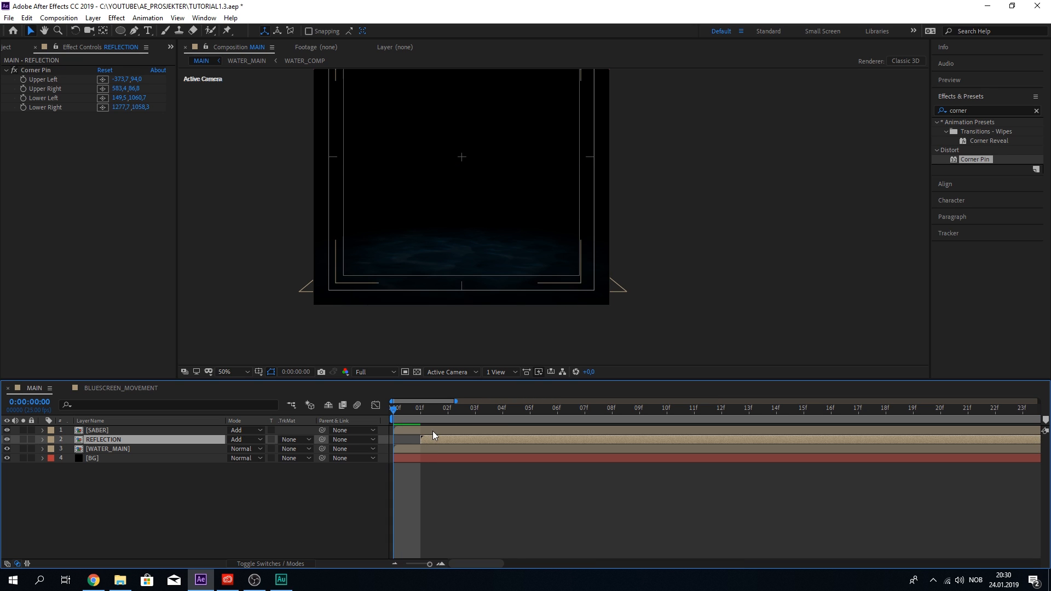
# Play back the opening to check the delayed reflection against the main triangle
pyautogui.press('space')
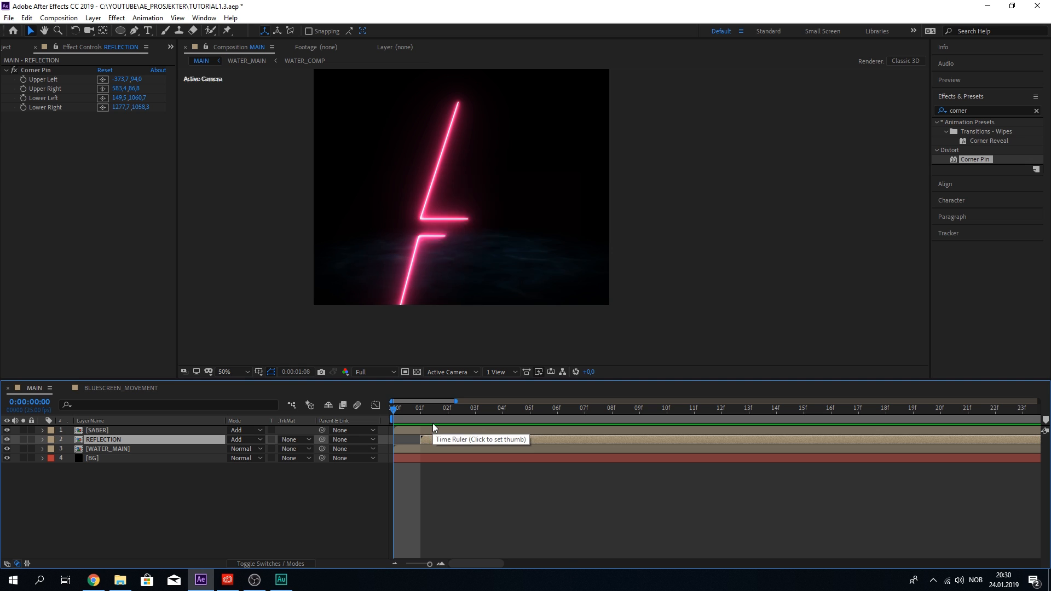
pyautogui.press('space')
pyautogui.press('space')
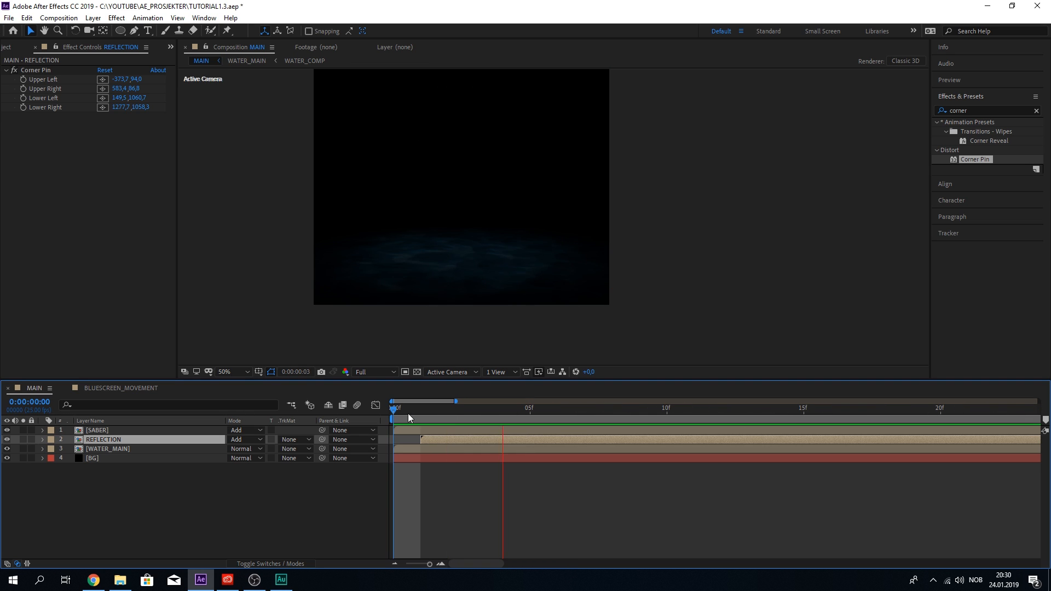
# Play through the triangle's drawing to compare its timing with the reflection, and return the current time to the first frame
pyautogui.press('space')
pyautogui.press('space')
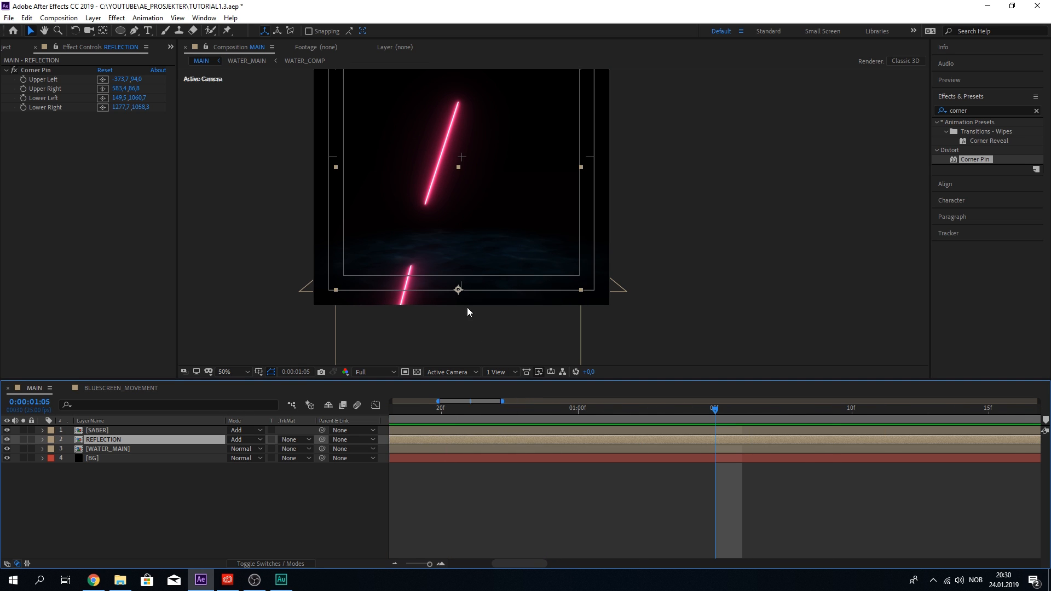
pyautogui.scroll(-1, 703, 425)
pyautogui.moveTo(718, 418)
pyautogui.mouseDown()
pyautogui.moveTo(737, 413)
pyautogui.moveTo(724, 417)
pyautogui.mouseUp()
pyautogui.press('space')
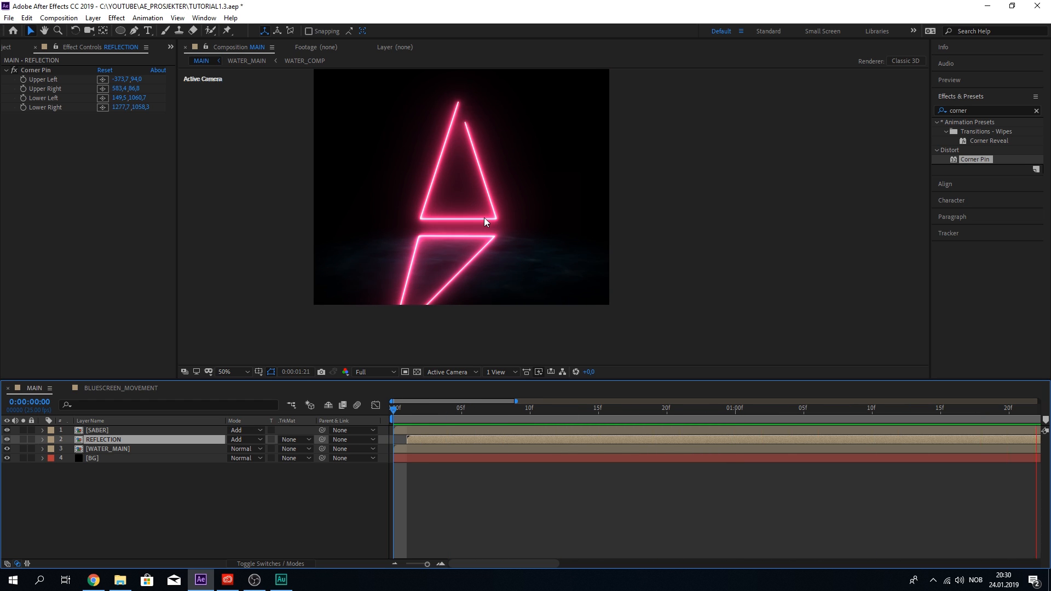
pyautogui.press('space')
pyautogui.scroll(-4, 525, 303)
pyautogui.scroll(4, 548, 320)
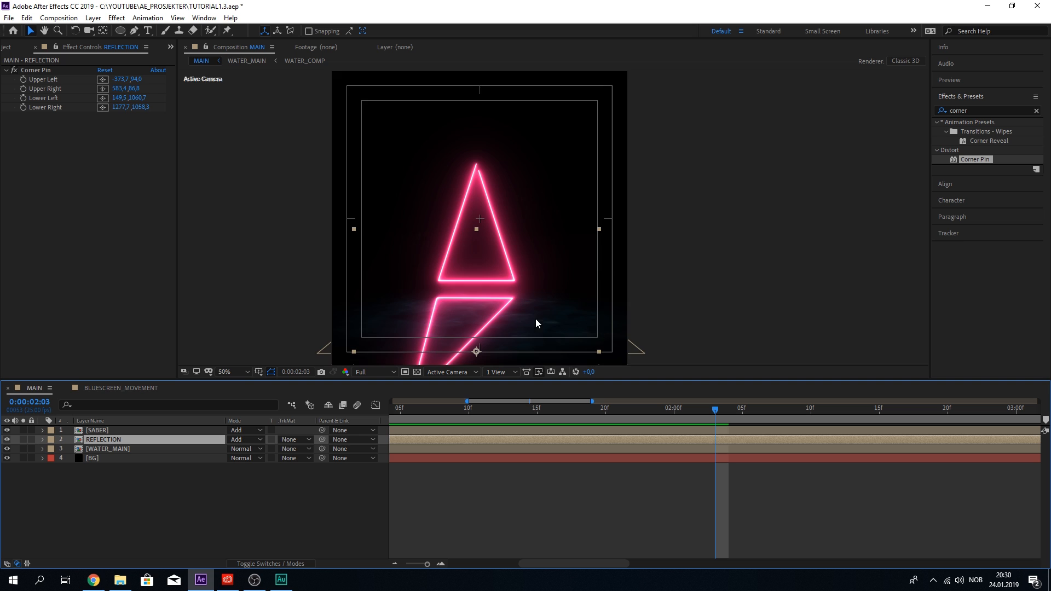
pyautogui.press('Home')
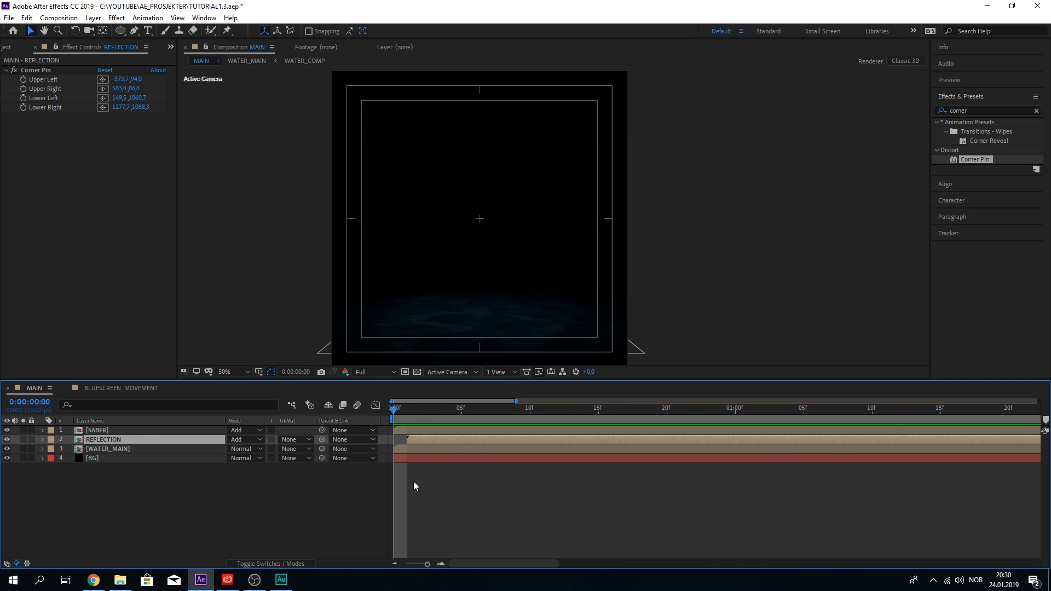
# Add a 1080 x 1080 px black solid above the SABER layer and turn off its visibility
pyautogui.click(414, 488)
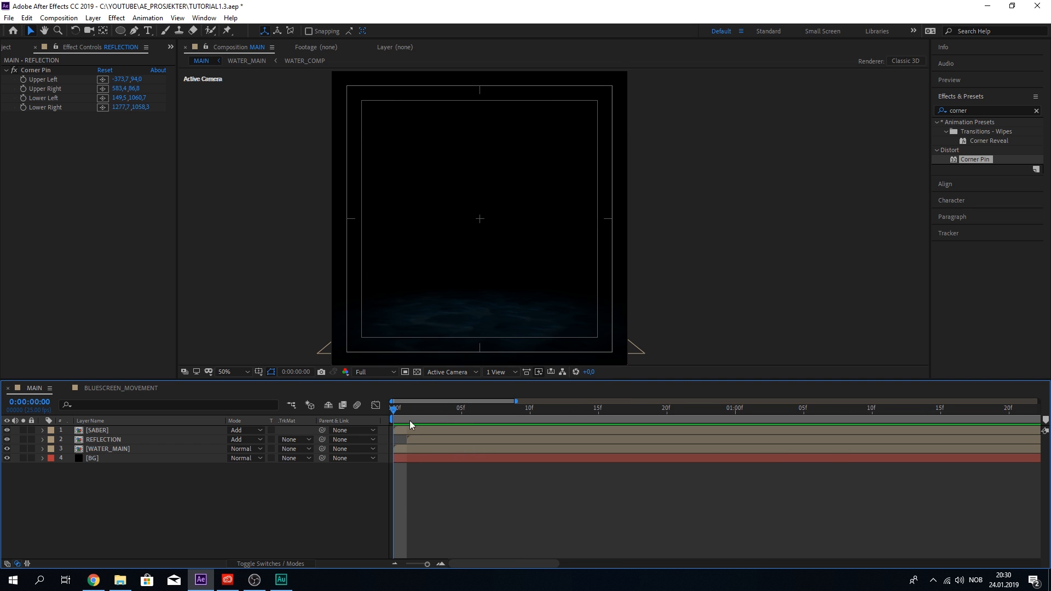
pyautogui.click(117, 18)
pyautogui.click(265, 512)
pyautogui.click(97, 19)
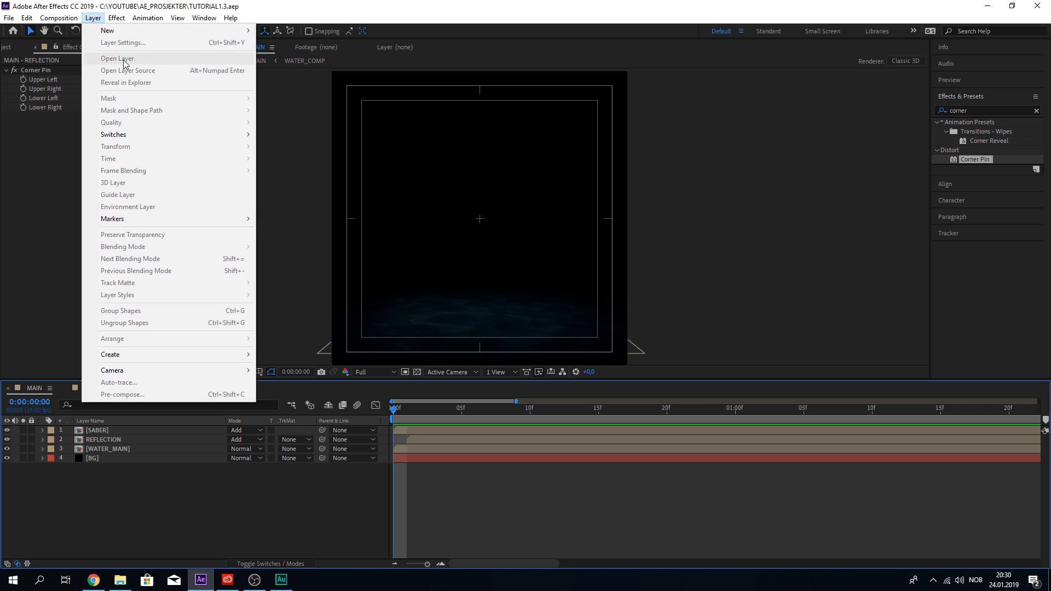
pyautogui.moveTo(110, 30)
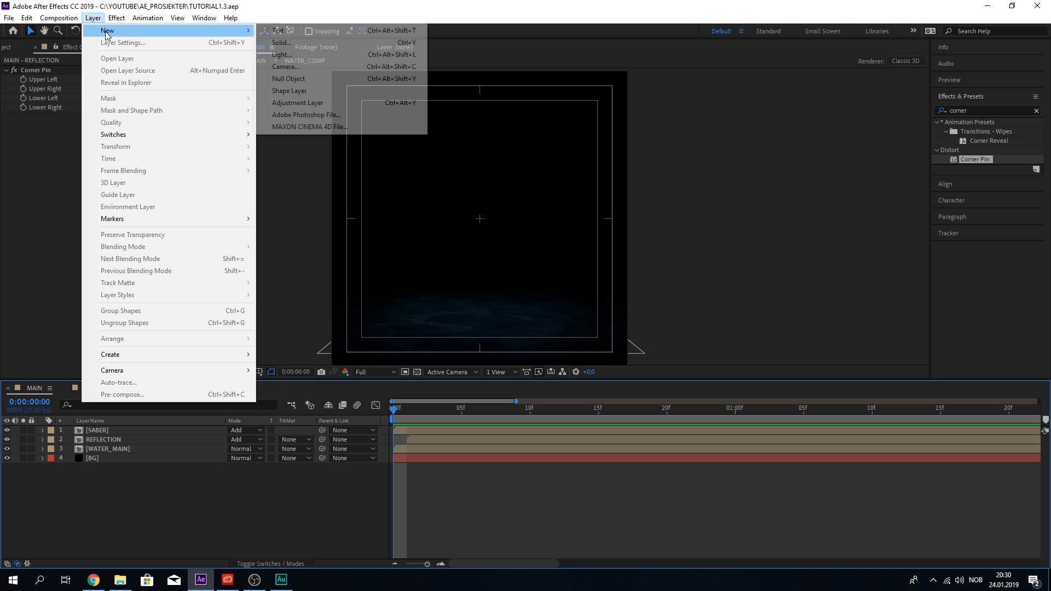
pyautogui.click(284, 43)
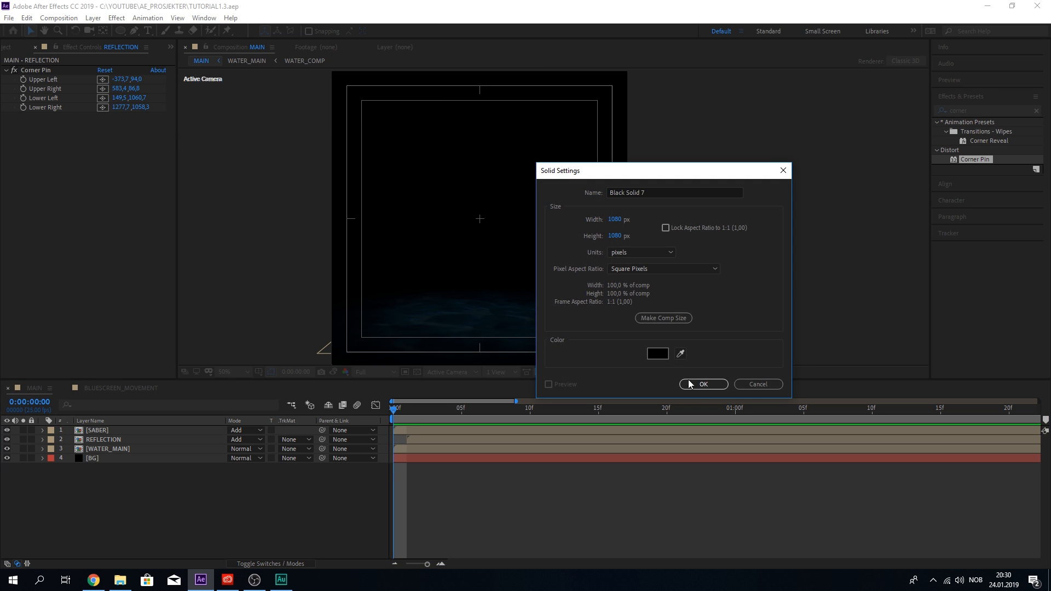
pyautogui.click(692, 383)
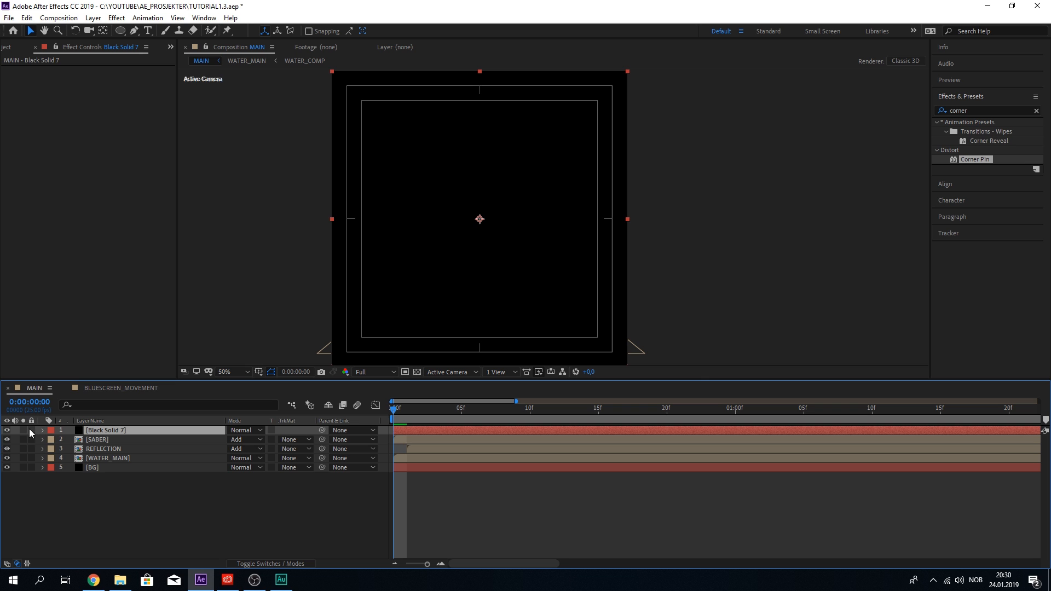
pyautogui.click(6, 430)
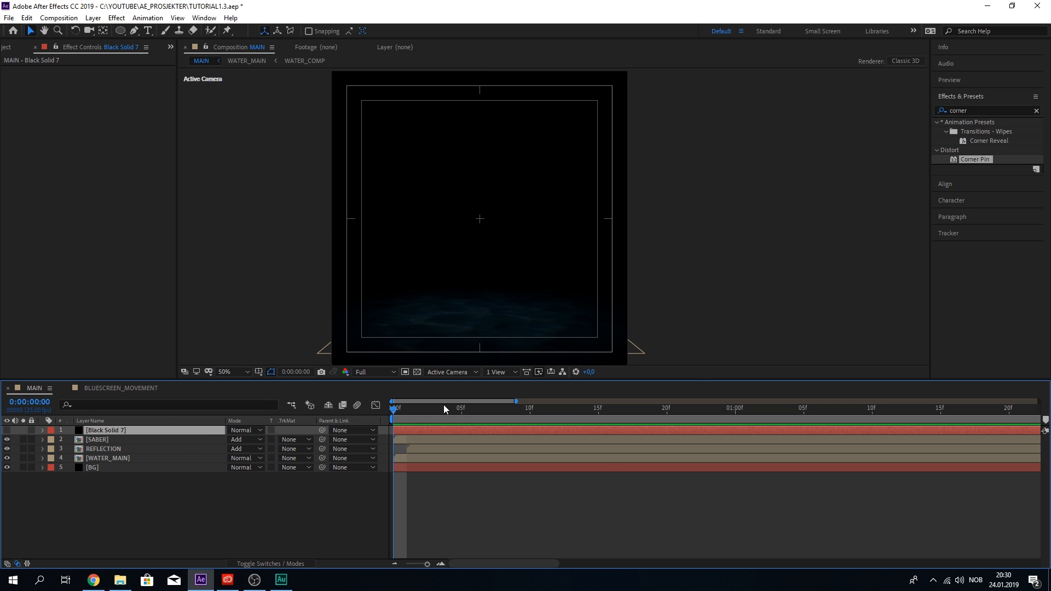
# Play the MAIN composition forward from the first frame with the black solid hidden, up to where the neon triangle is drawn
pyautogui.press('space')
pyautogui.press('space')
pyautogui.press('space')
pyautogui.scroll(-2, 487, 309)
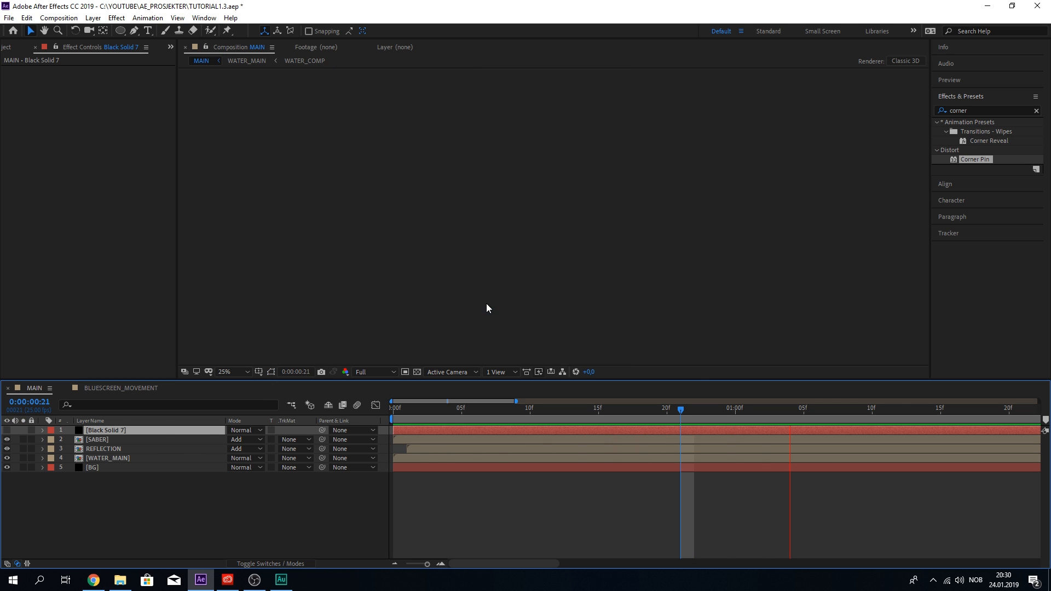
# Select the REFLECTION layer and move the current time to 0:00:01:08 so the partly drawn neon line shows
pyautogui.scroll(4, 486, 308)
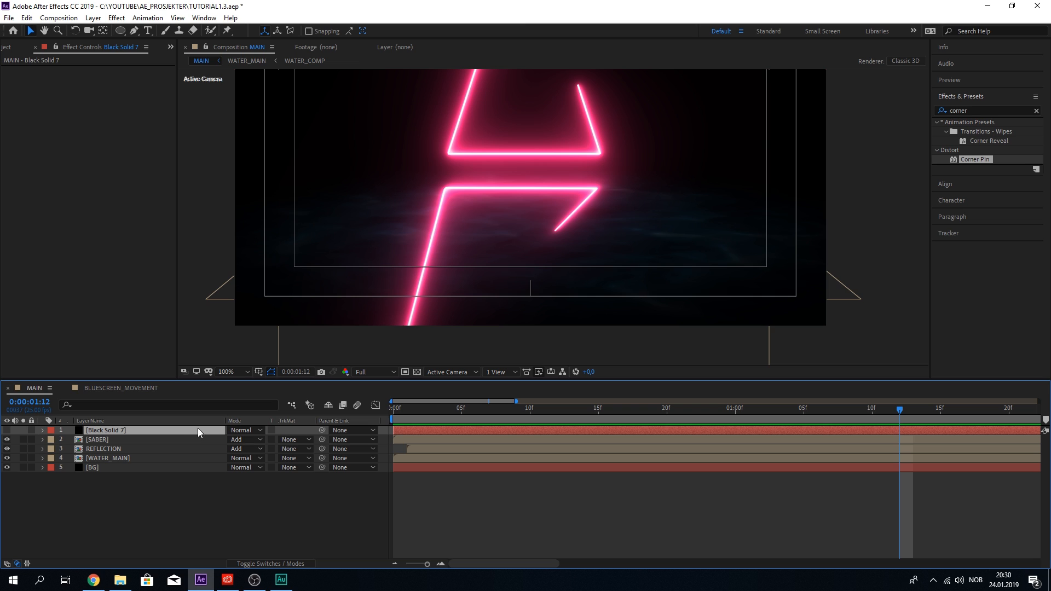
pyautogui.scroll(-2, 542, 173)
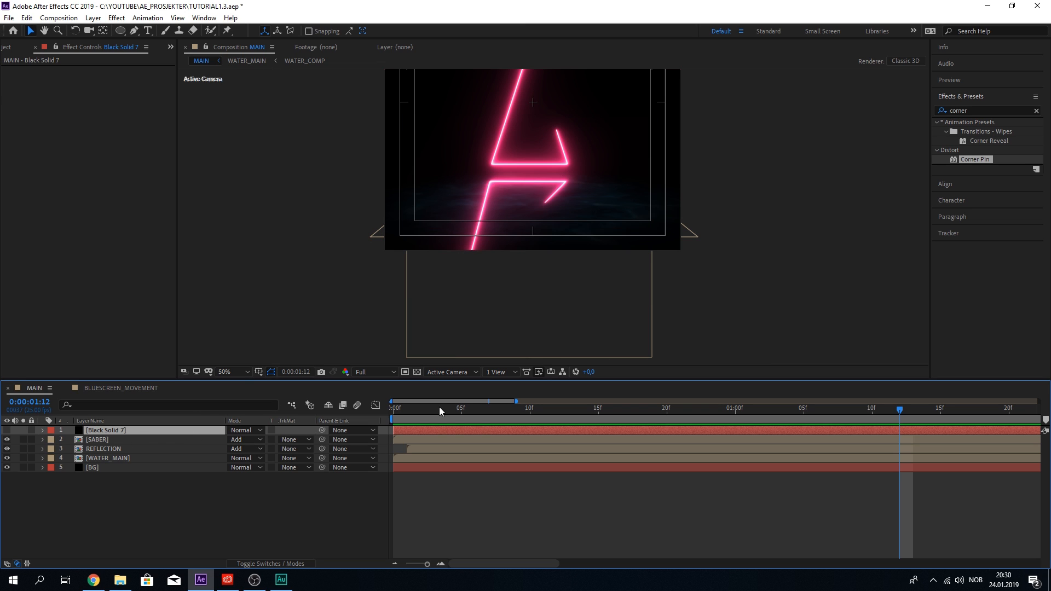
pyautogui.moveTo(461, 410); pyautogui.dragTo(524, 403)
pyautogui.click(143, 448)
pyautogui.click(600, 409)
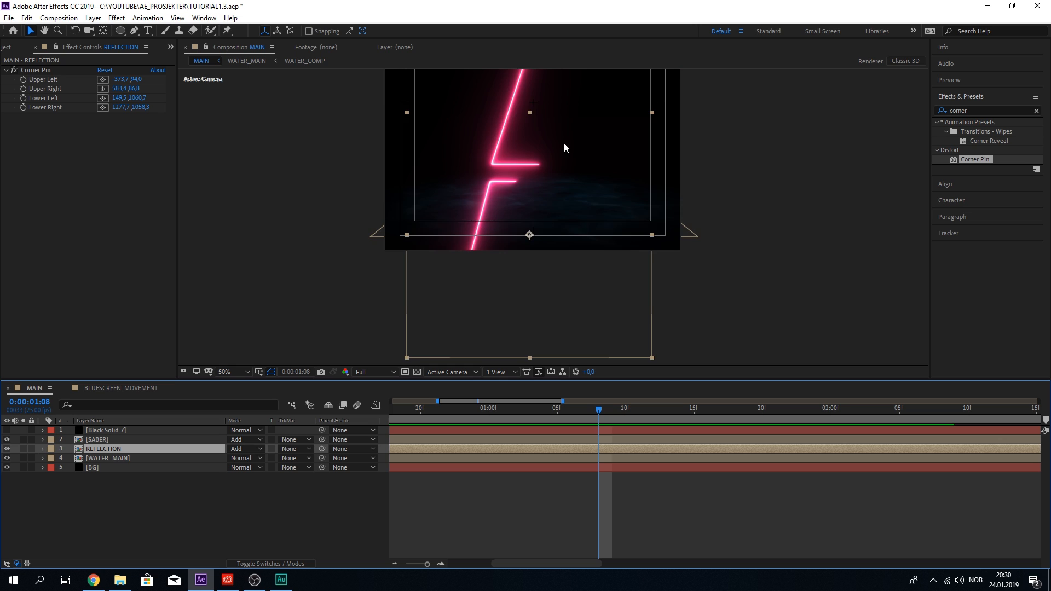
pyautogui.scroll(-1, 564, 143)
pyautogui.scroll(1, 564, 117)
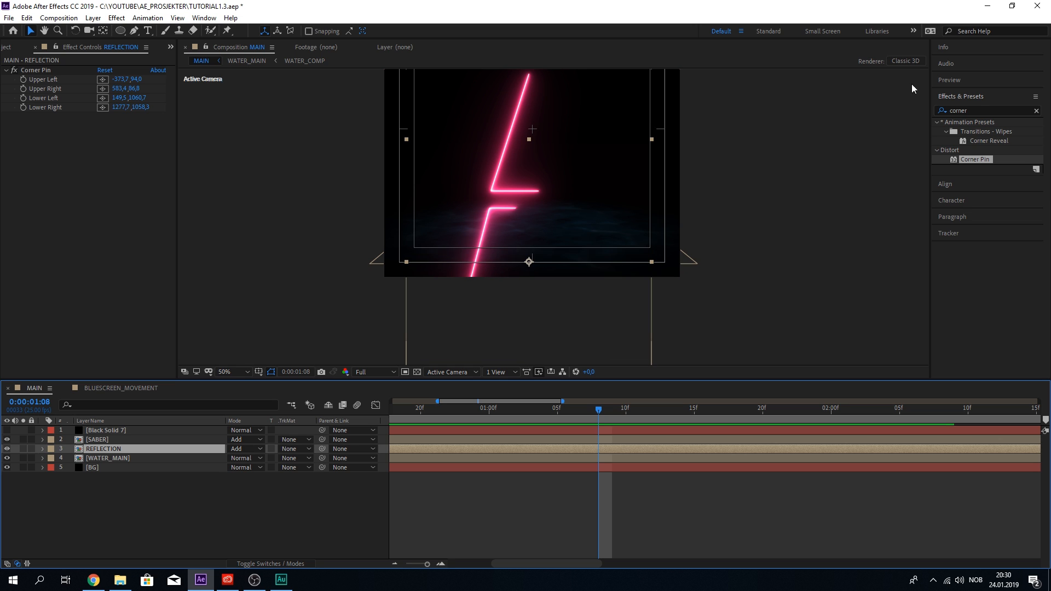
# Find the Camera Lens Blur effect and apply it to the REFLECTION layer
pyautogui.doubleClick(981, 110)
pyautogui.write('camera')
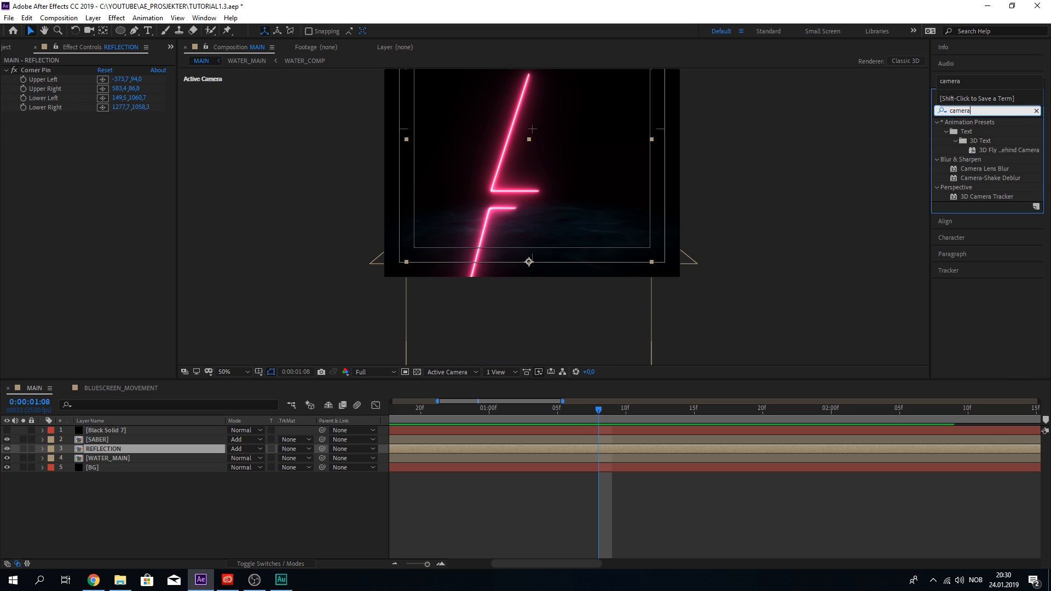
pyautogui.write(' lens')
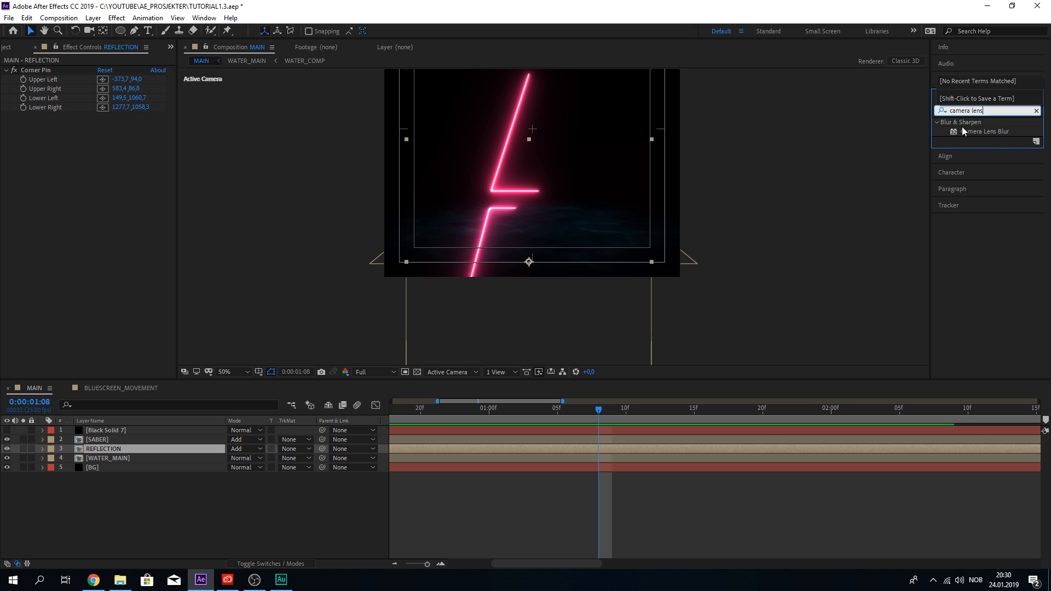
pyautogui.click(981, 131)
pyautogui.moveTo(979, 131); pyautogui.dragTo(135, 449)
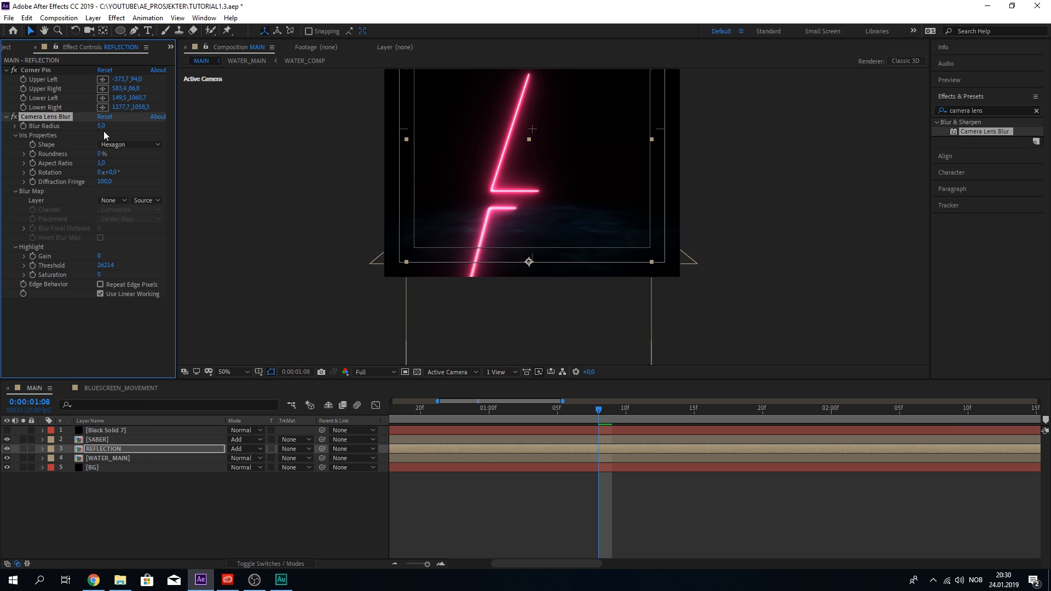
# Set the Camera Lens Blur radius on the REFLECTION layer to 6 and save the project
pyautogui.click(101, 126)
pyautogui.write('6')
pyautogui.press('Return')
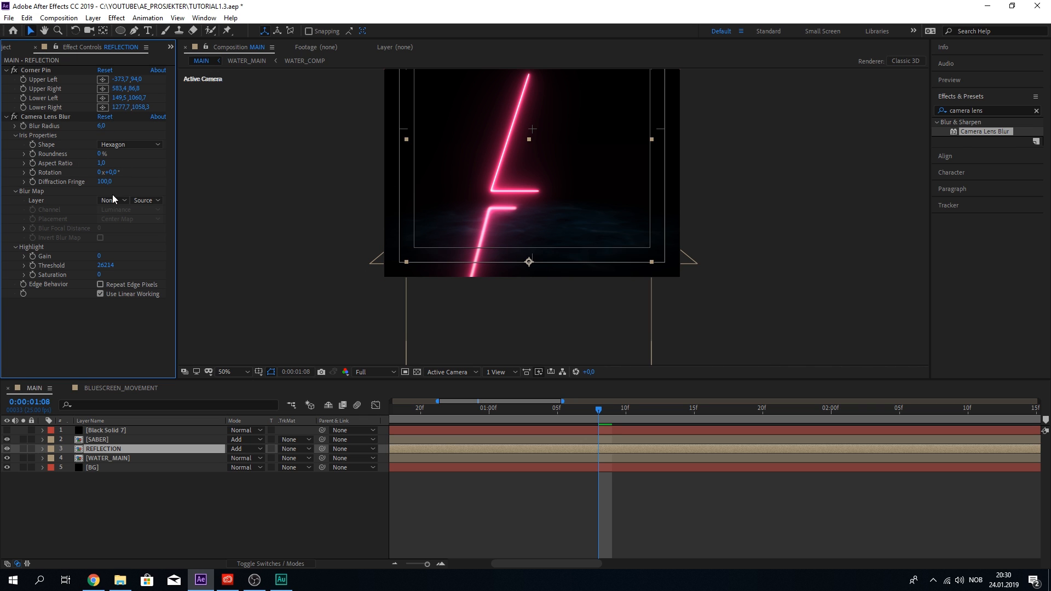
pyautogui.hotkey('ctrl', 's')
# Try 60% opacity on the REFLECTION layer and settle on 70%
pyautogui.scroll(4, 500, 212)
pyautogui.click(42, 448)
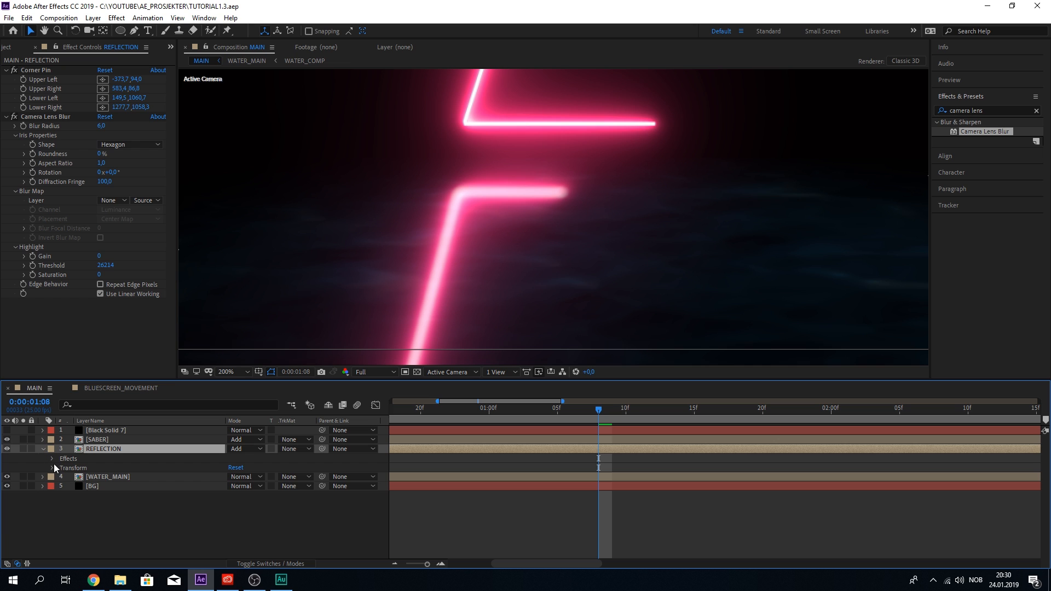
pyautogui.click(52, 468)
pyautogui.click(236, 514)
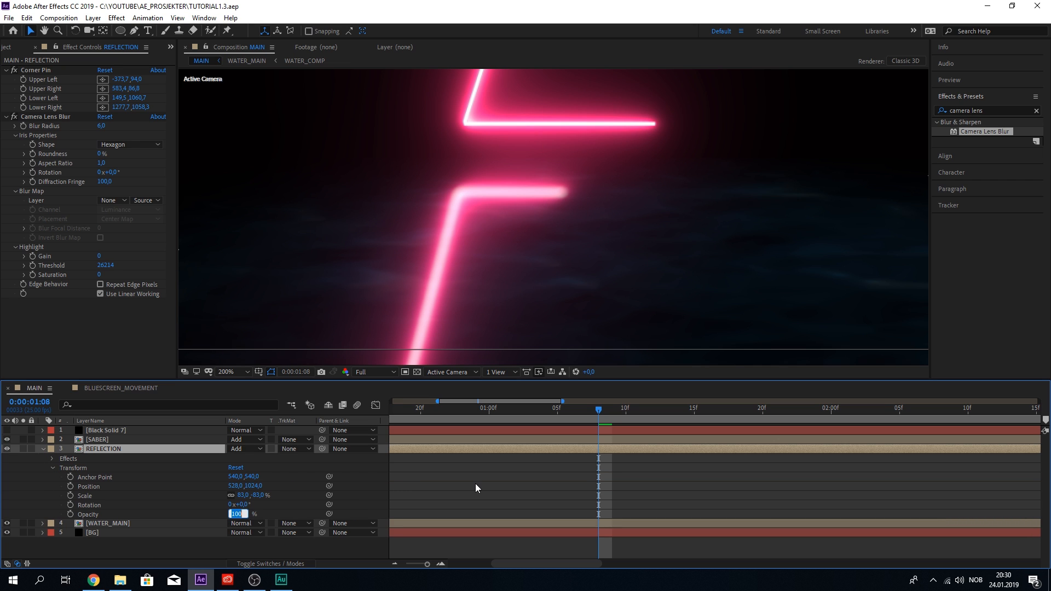
pyautogui.write('60')
pyautogui.press('Return')
pyautogui.scroll(-4, 639, 145)
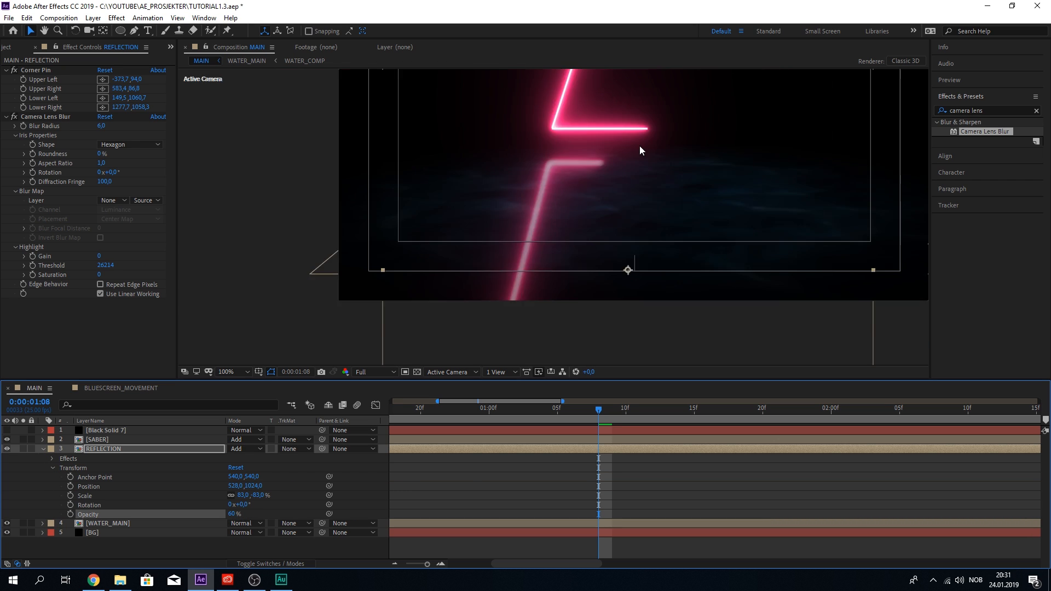
pyautogui.scroll(2, 654, 138)
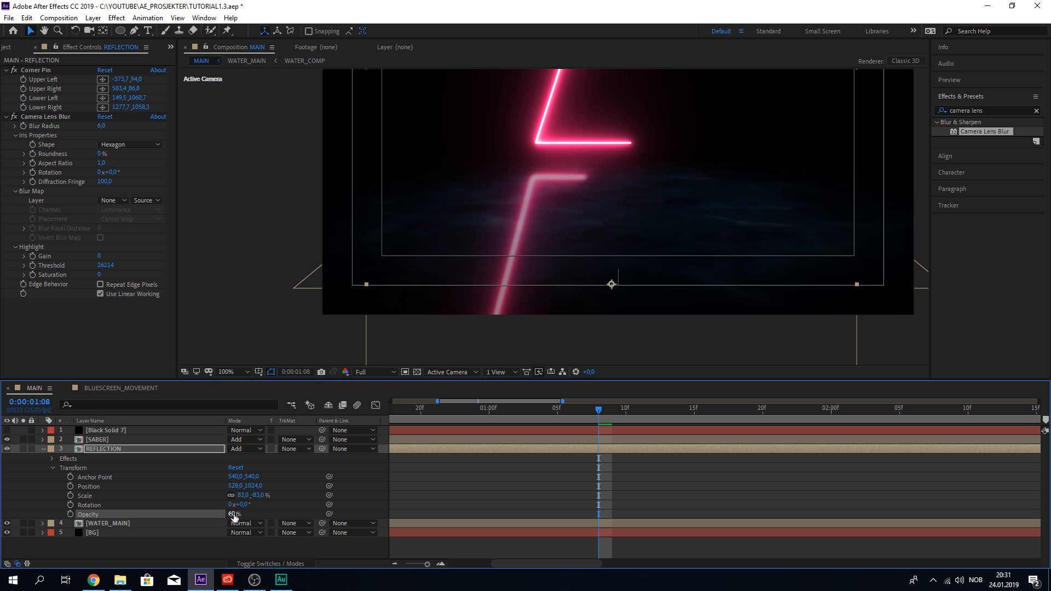
pyautogui.click(236, 513)
pyautogui.click(462, 497)
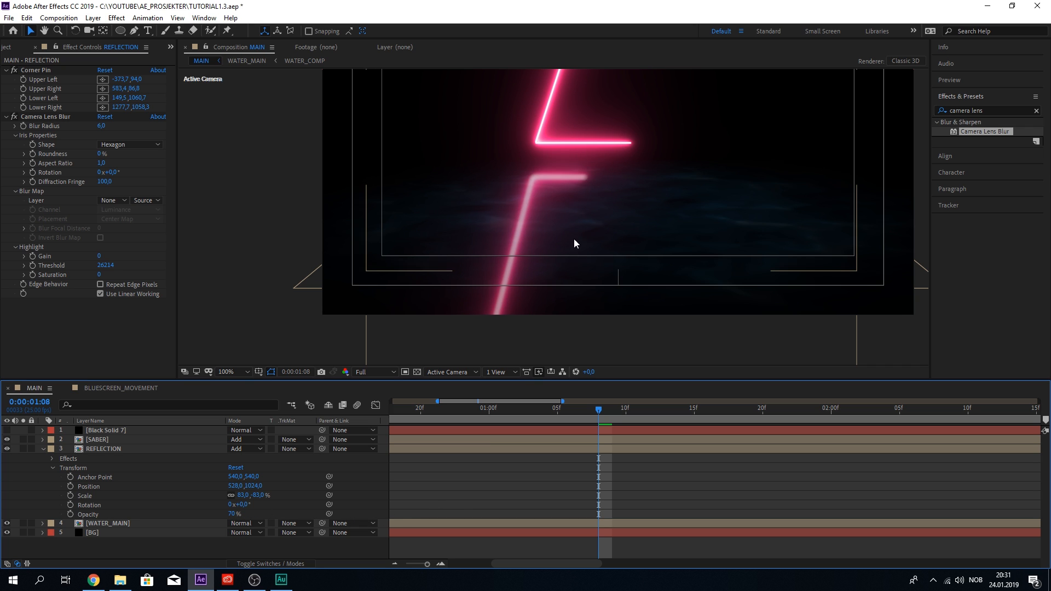
# Preview the animation from about 0:00:00:20 to check the blurred reflection against the neon line
pyautogui.scroll(-4, 574, 211)
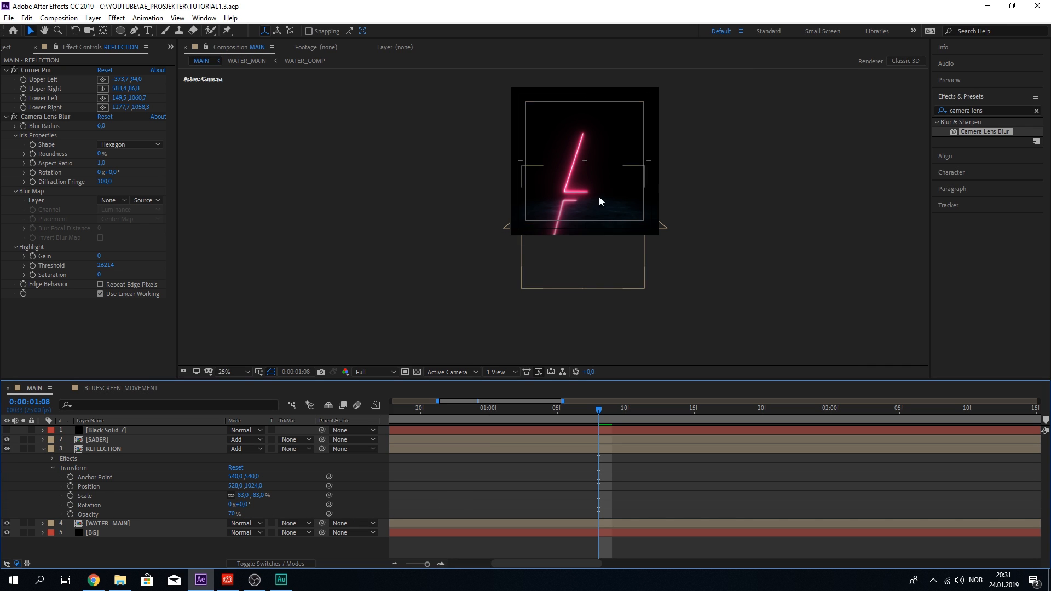
pyautogui.scroll(2, 616, 165)
pyautogui.moveTo(599, 409); pyautogui.dragTo(420, 410)
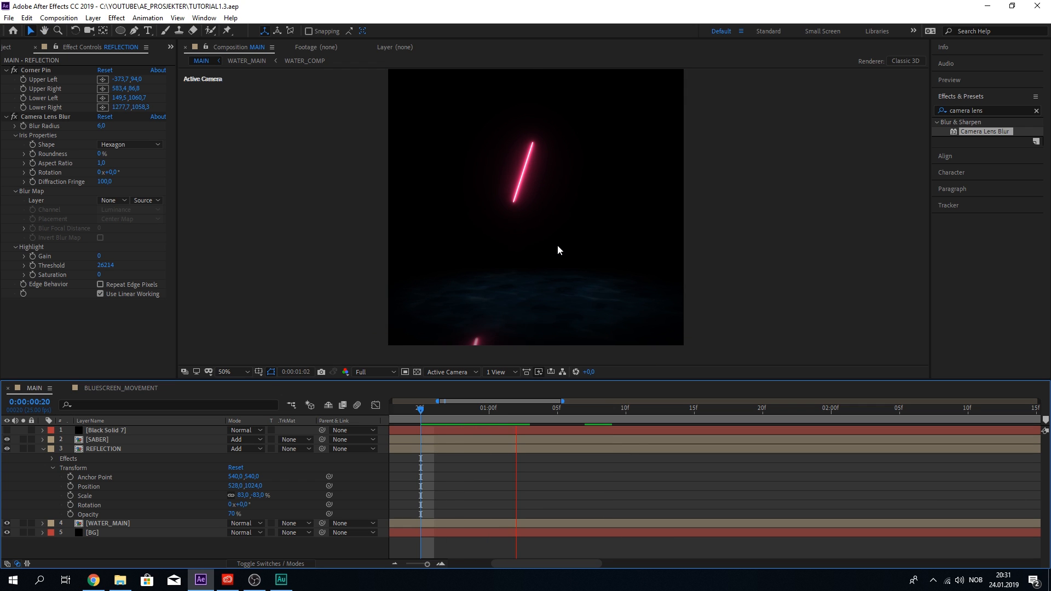
pyautogui.press('space')
pyautogui.scroll(2, 480, 335)
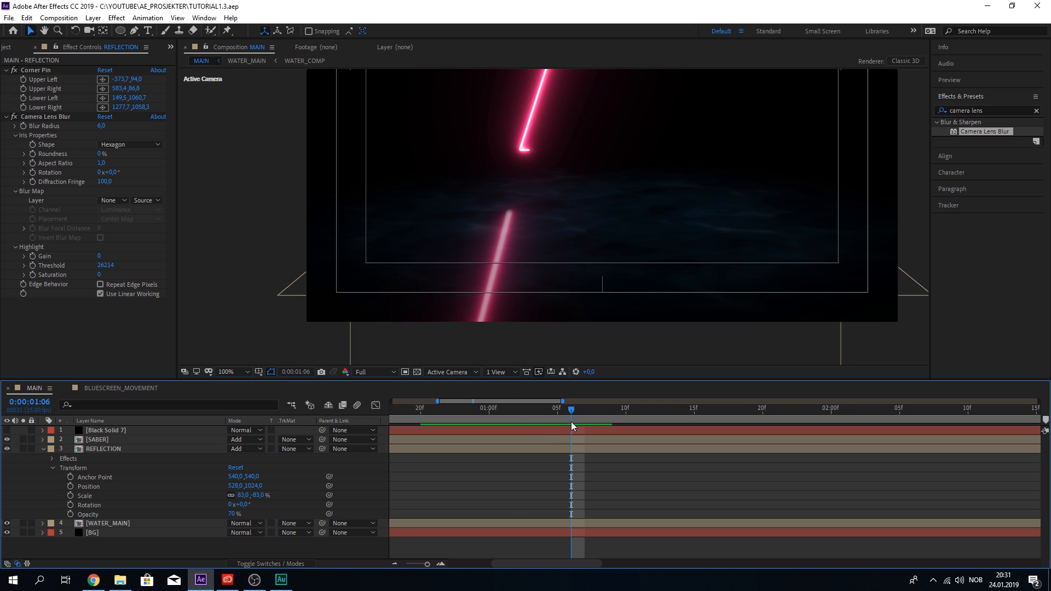
pyautogui.moveTo(572, 418); pyautogui.dragTo(501, 418)
pyautogui.press('space')
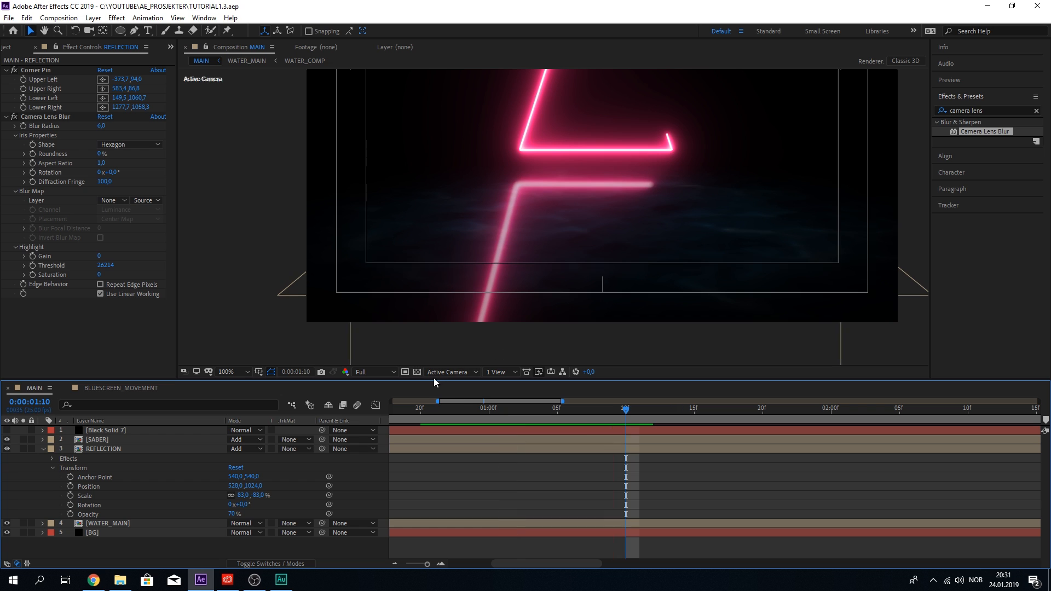
# Collapse the REFLECTION layer's properties and make the Black Solid 7 layer visible
pyautogui.click(44, 449)
pyautogui.click(100, 432)
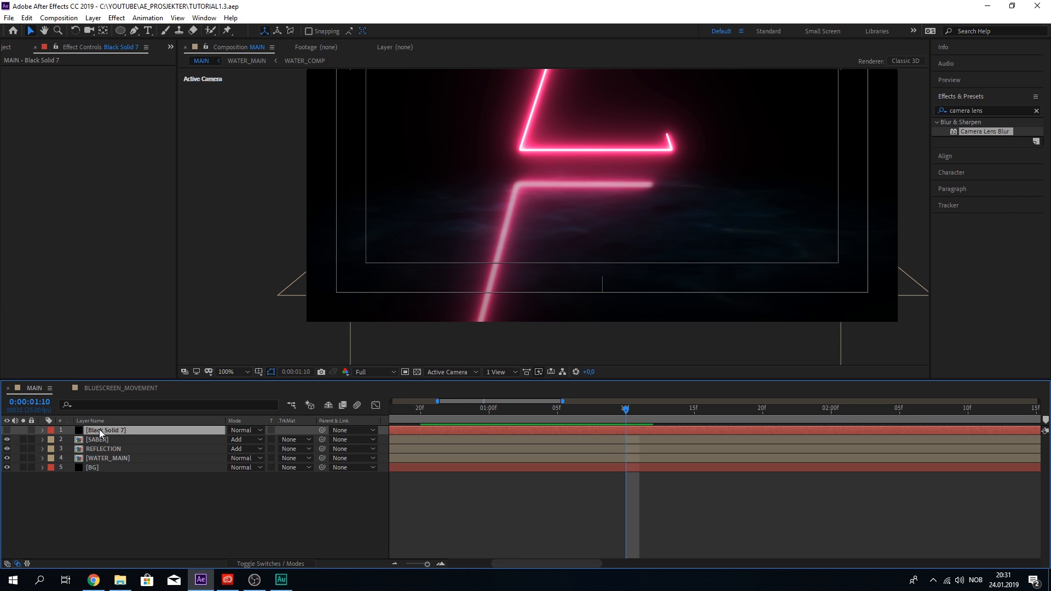
pyautogui.click(7, 430)
pyautogui.scroll(-6, 699, 155)
pyautogui.scroll(3, 706, 139)
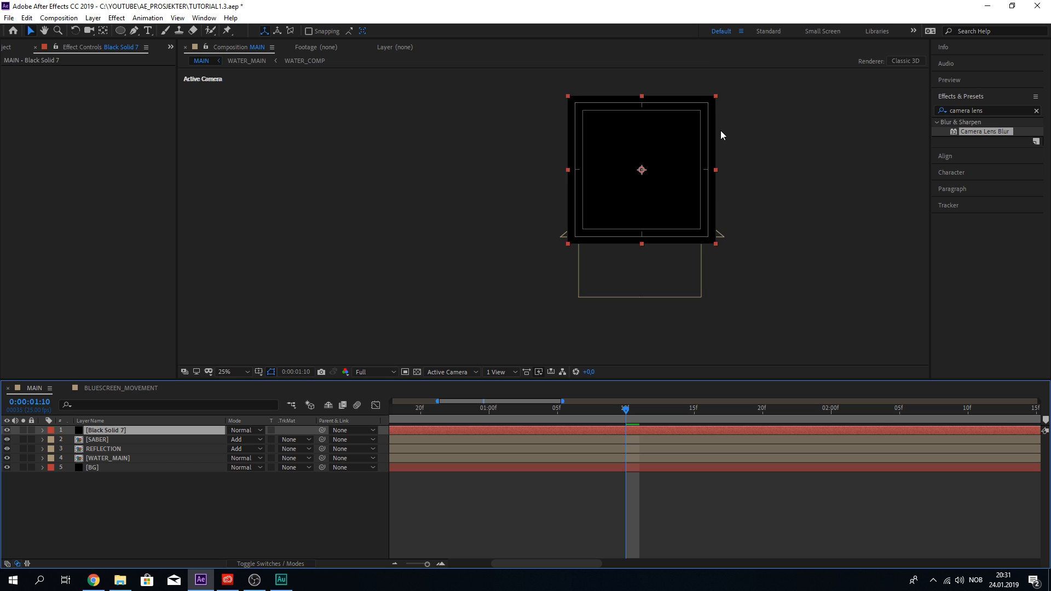
pyautogui.scroll(2, 721, 135)
# Find the Gradient Ramp effect and apply it to the Black Solid 7 layer
pyautogui.hotkey('ctrl', '7')
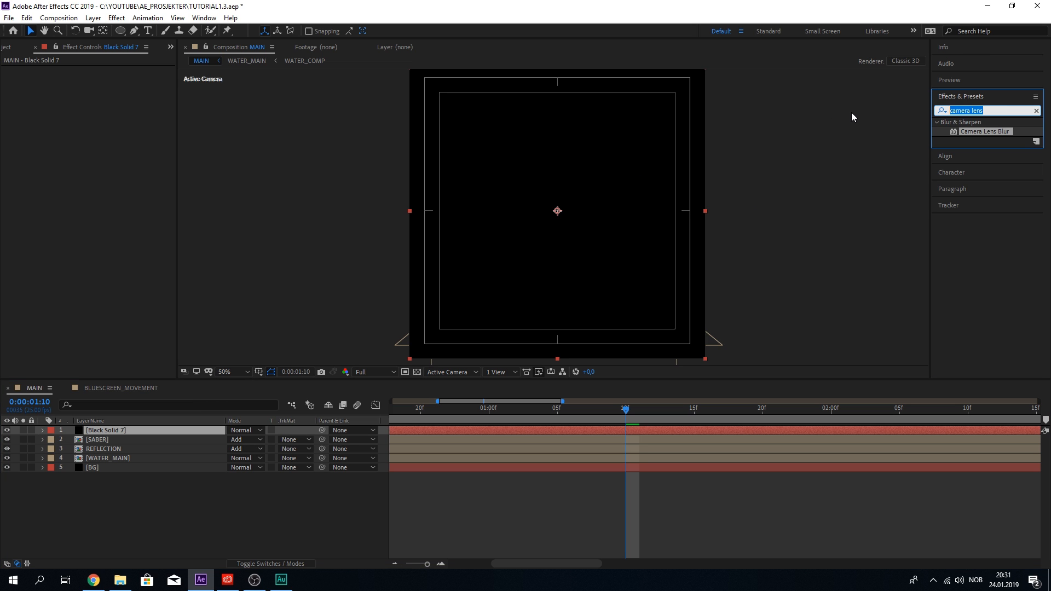
pyautogui.write('gradien')
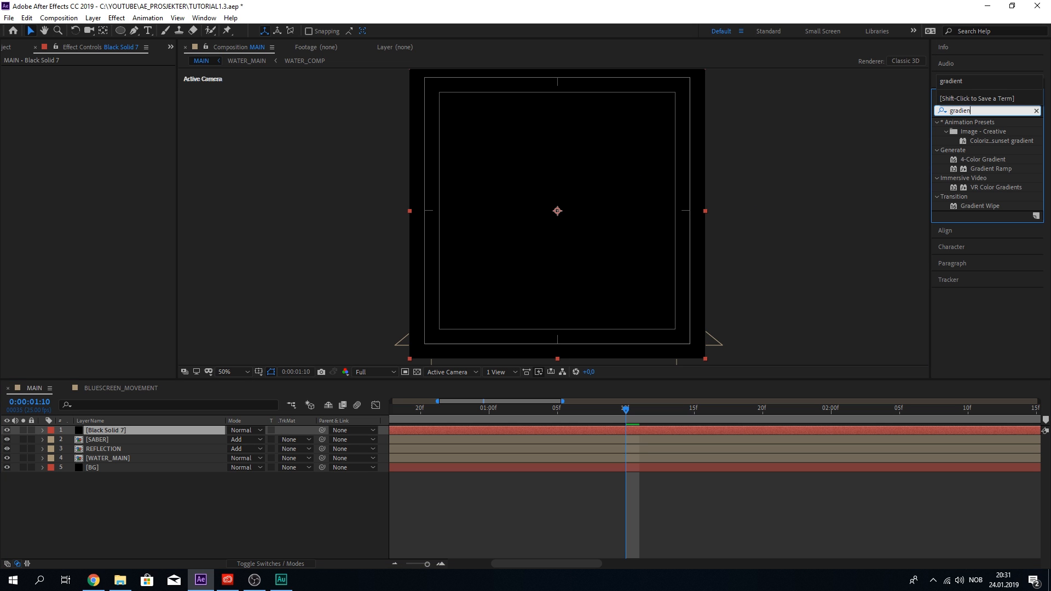
pyautogui.write('t')
pyautogui.moveTo(991, 169); pyautogui.dragTo(558, 155)
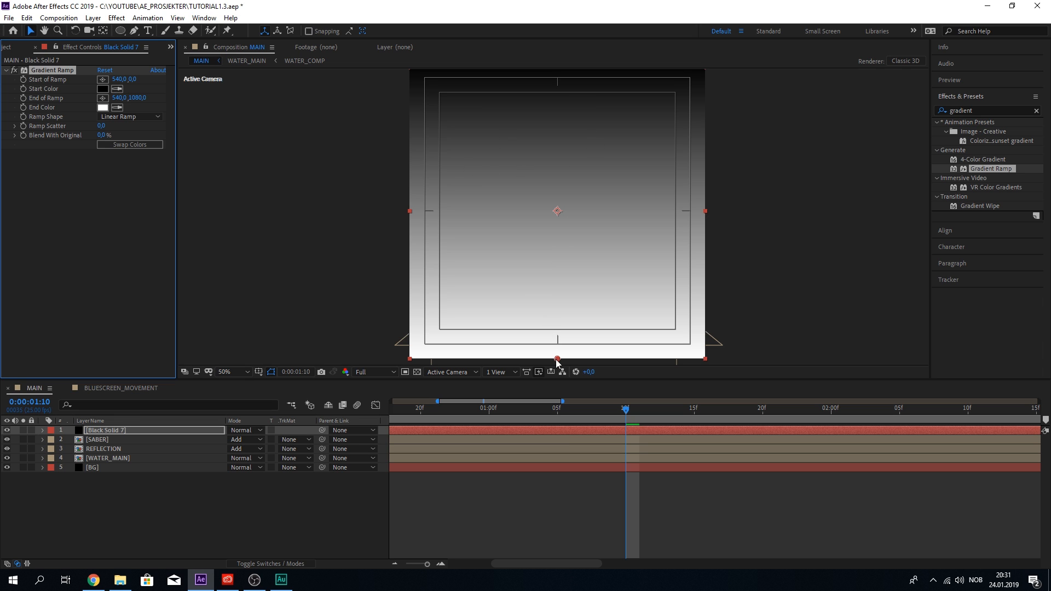
# Reposition the gradient's end point to about 262, 1050 and its start point to about 272, 1004
pyautogui.moveTo(557, 359); pyautogui.dragTo(481, 350)
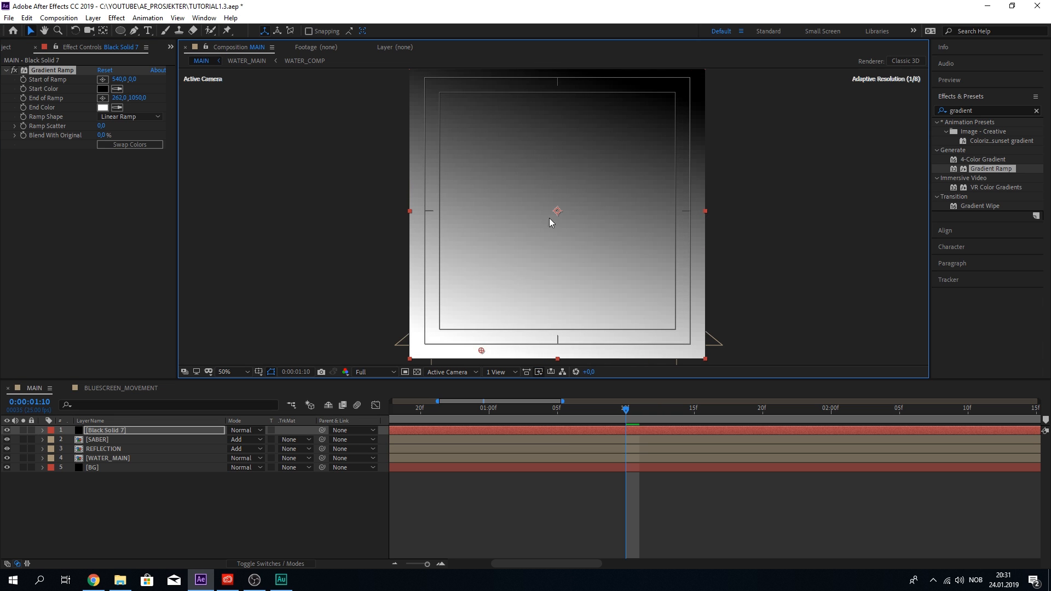
pyautogui.scroll(-2, 581, 150)
pyautogui.moveTo(568, 106); pyautogui.dragTo(534, 244)
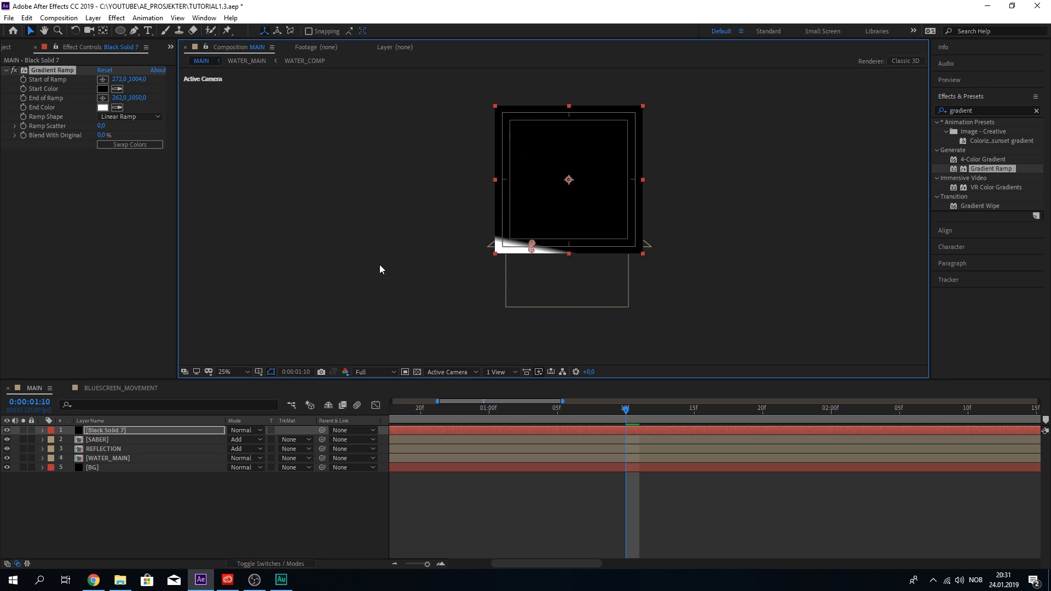
# Duplicate the REFLECTION layer and place Black Solid 7 directly above the copy with its visibility off
pyautogui.click(135, 449)
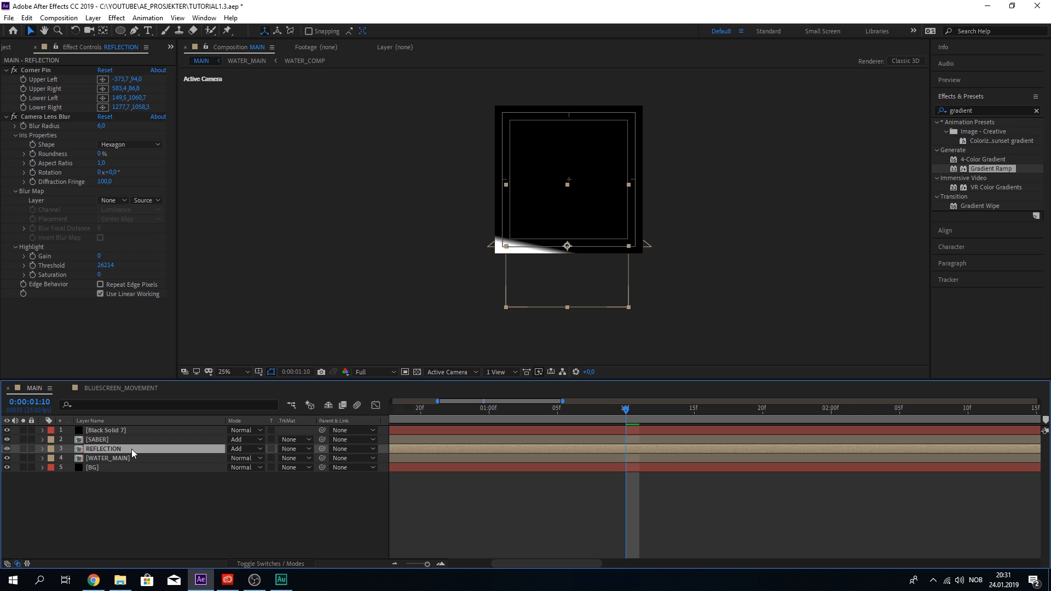
pyautogui.hotkey('ctrl', 'd')
pyautogui.click(120, 432)
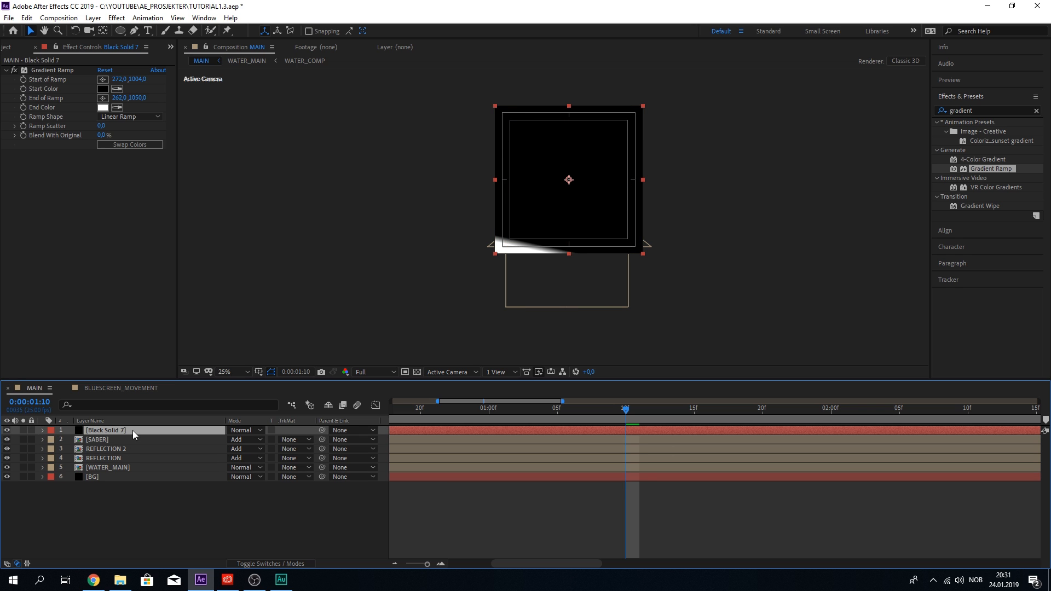
pyautogui.moveTo(114, 431); pyautogui.dragTo(115, 445)
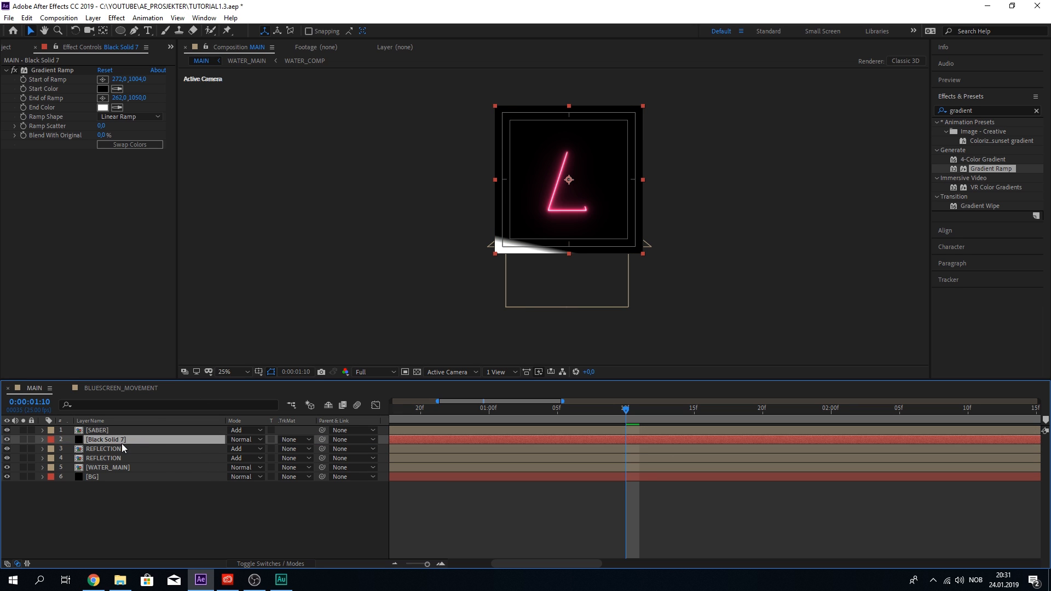
pyautogui.click(6, 439)
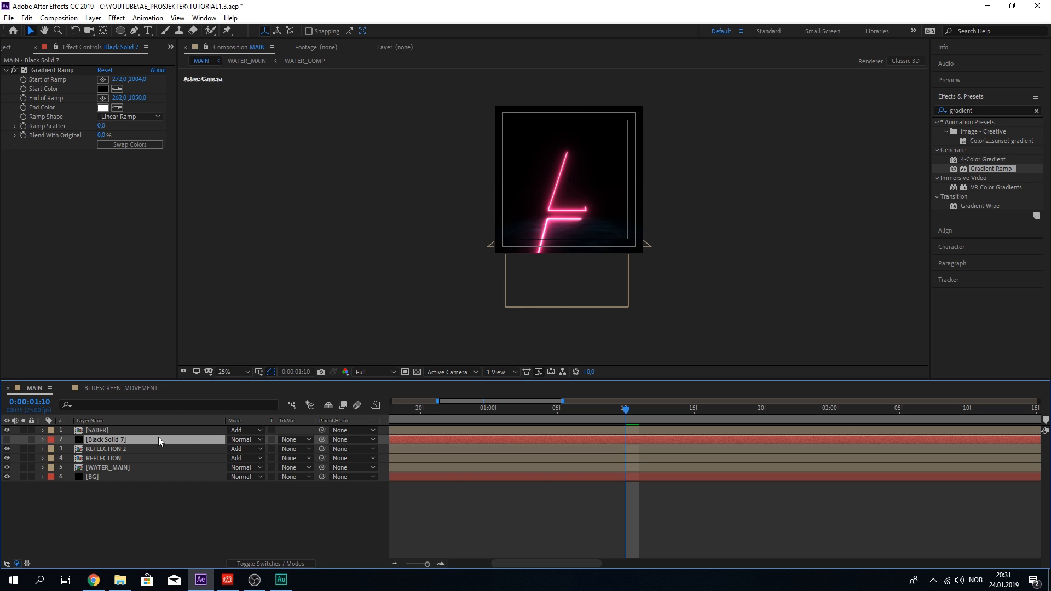
# Try using Black Solid 7 as an alpha matte for the REFLECTION 2 layer
pyautogui.click(296, 452)
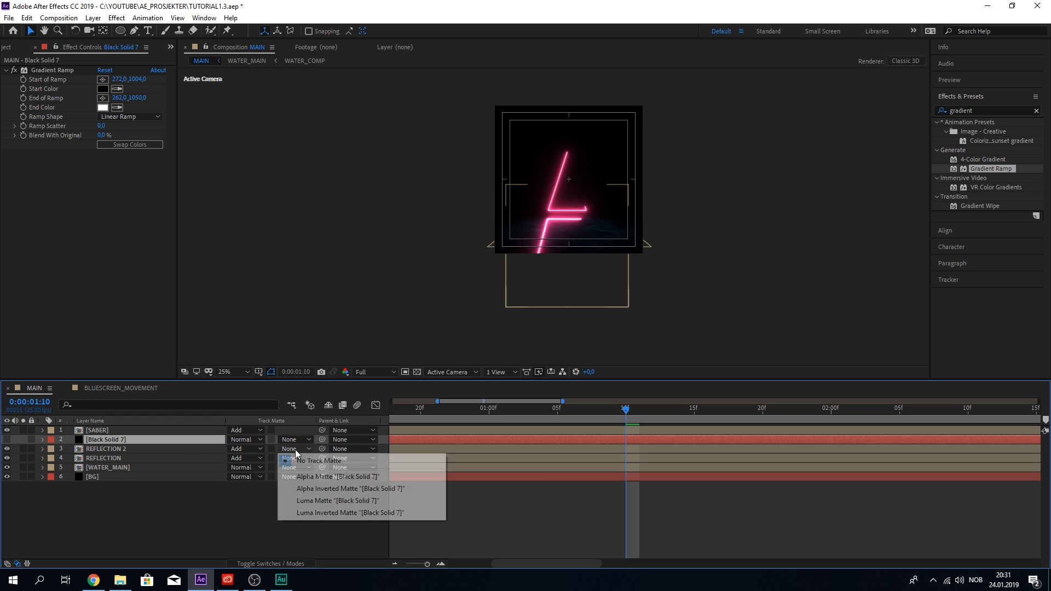
pyautogui.click(315, 478)
pyautogui.scroll(4, 563, 219)
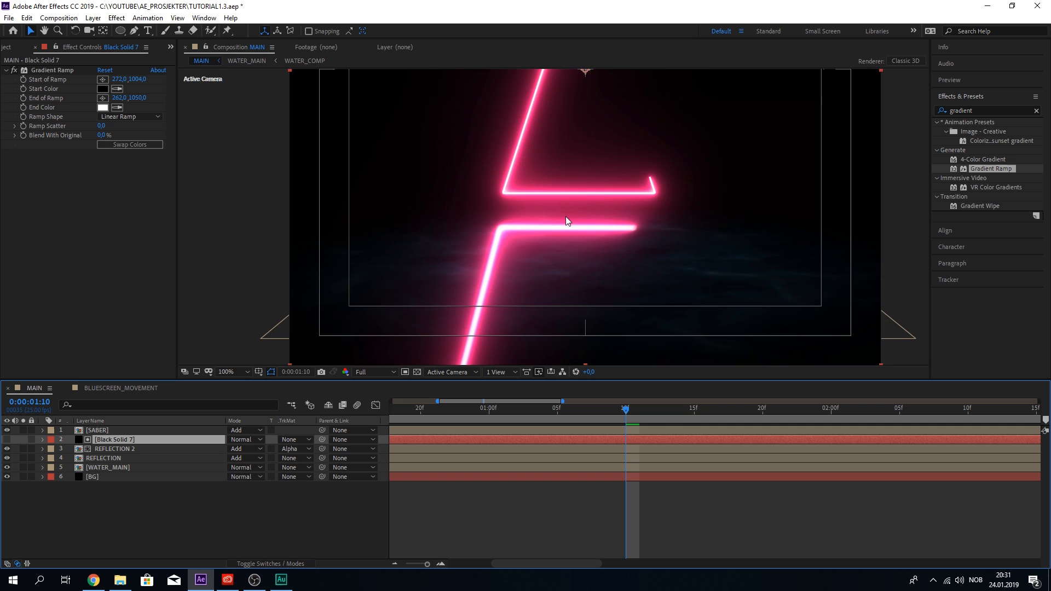
# Set the track matte of REFLECTION 2 to Luma Matte from Black Solid 7 and check the reflection
pyautogui.click(129, 450)
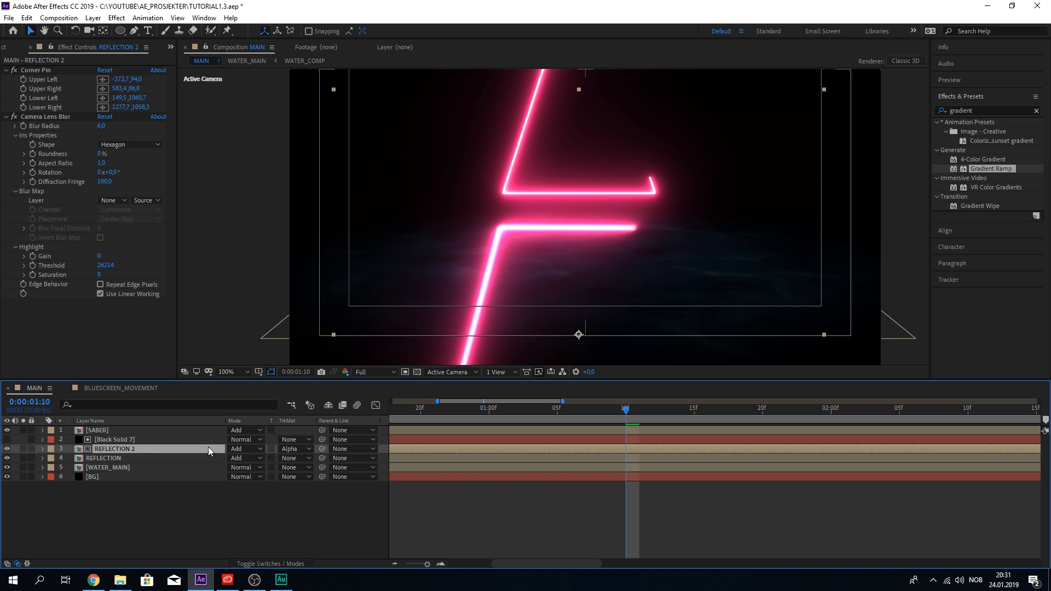
pyautogui.click(284, 449)
pyautogui.click(334, 499)
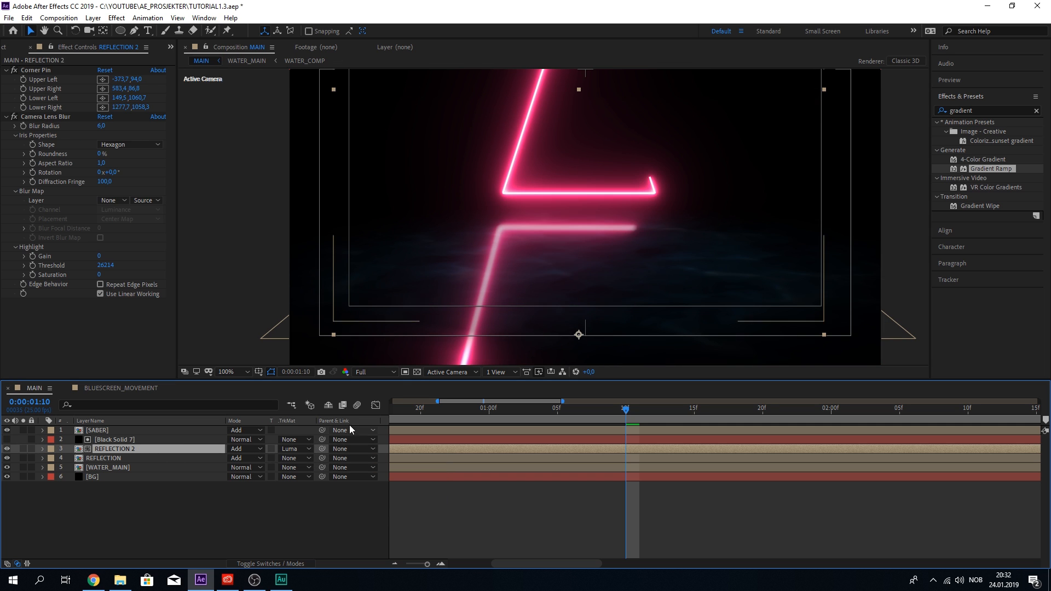
pyautogui.scroll(-4, 484, 325)
pyautogui.scroll(4, 482, 329)
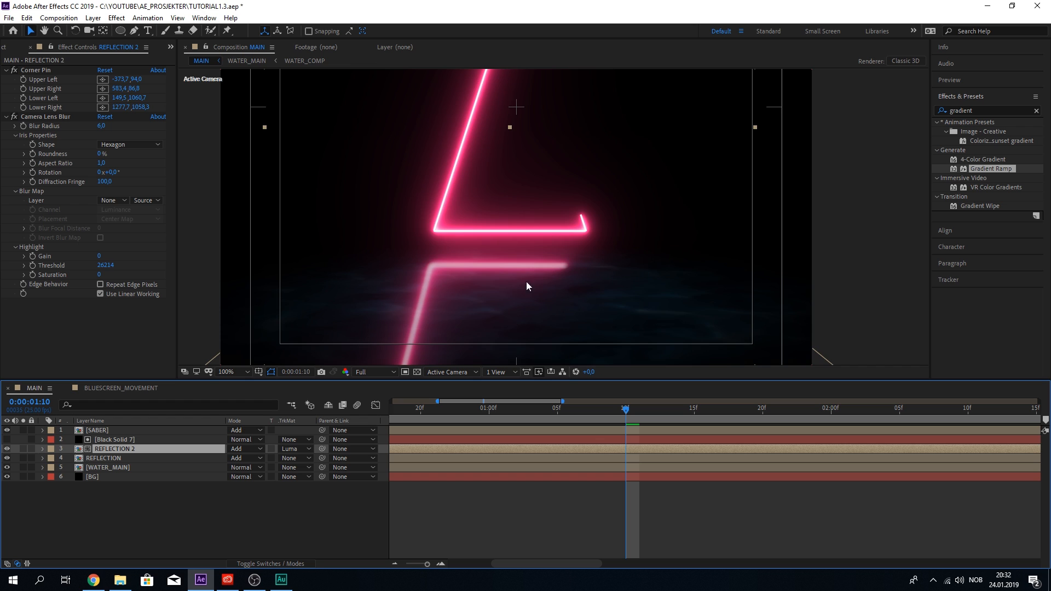
pyautogui.scroll(-2, 527, 285)
pyautogui.scroll(-4, 436, 340)
pyautogui.scroll(6, 422, 345)
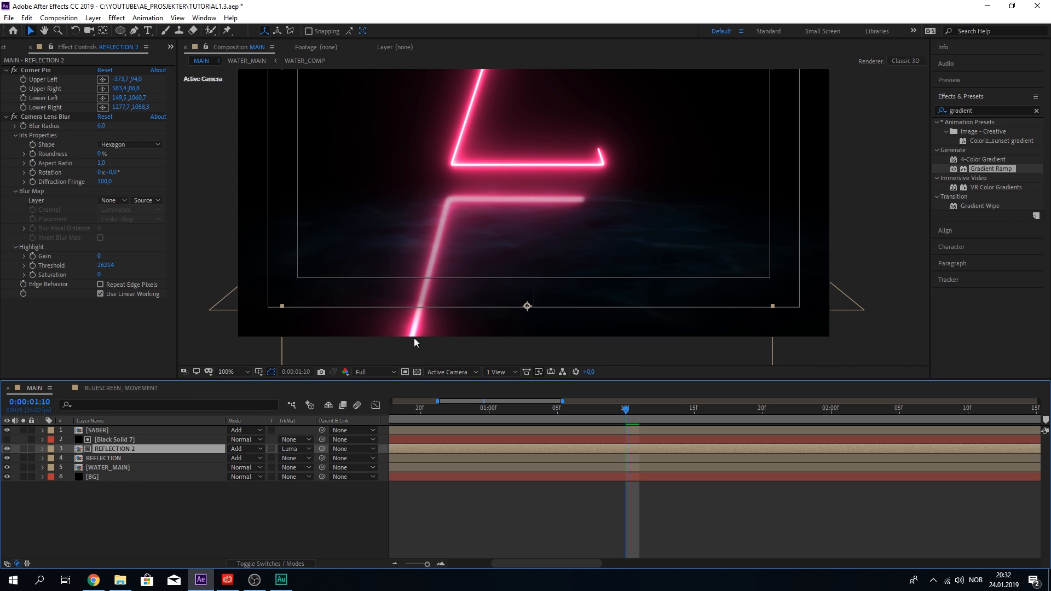
# Set the opacity of the REFLECTION 2 layer to 27%
pyautogui.click(43, 449)
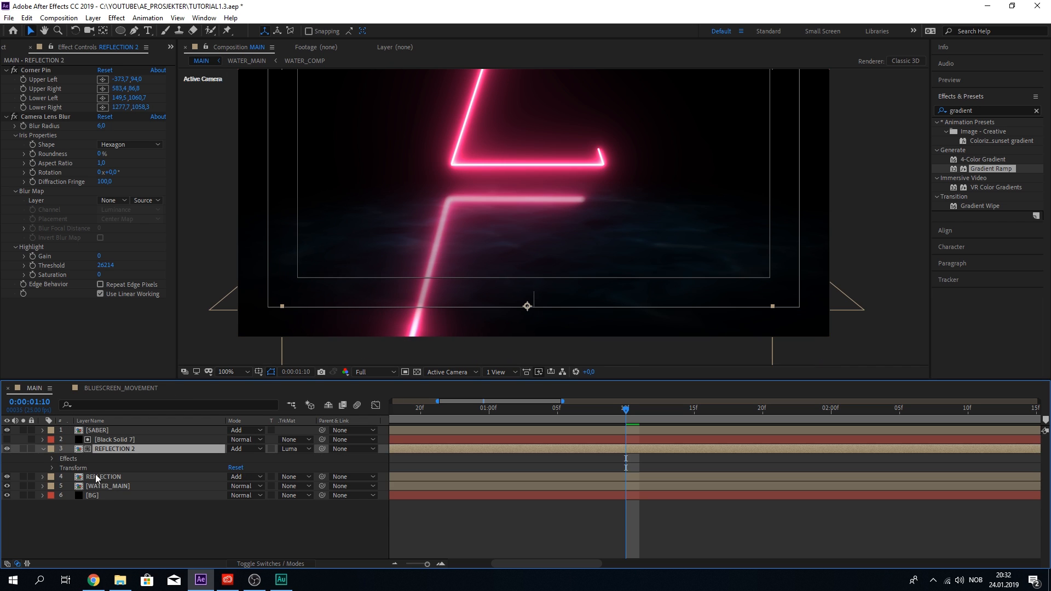
pyautogui.click(52, 468)
pyautogui.moveTo(228, 515)
pyautogui.mouseDown()
pyautogui.moveTo(205, 519)
pyautogui.moveTo(234, 520)
pyautogui.mouseUp()
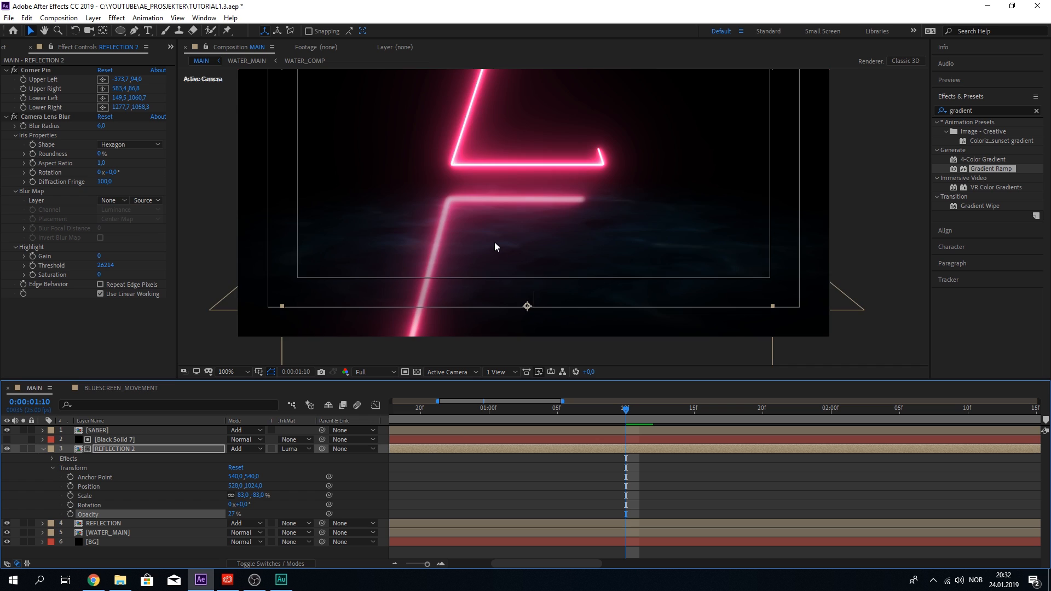
pyautogui.scroll(-3, 492, 241)
pyautogui.scroll(3, 493, 242)
pyautogui.scroll(-1, 498, 244)
# Save the project and preview the neon animation with its reflection from 0:00:01:10
pyautogui.press('space')
pyautogui.scroll(-3, 497, 244)
pyautogui.hotkey('ctrl', 's')
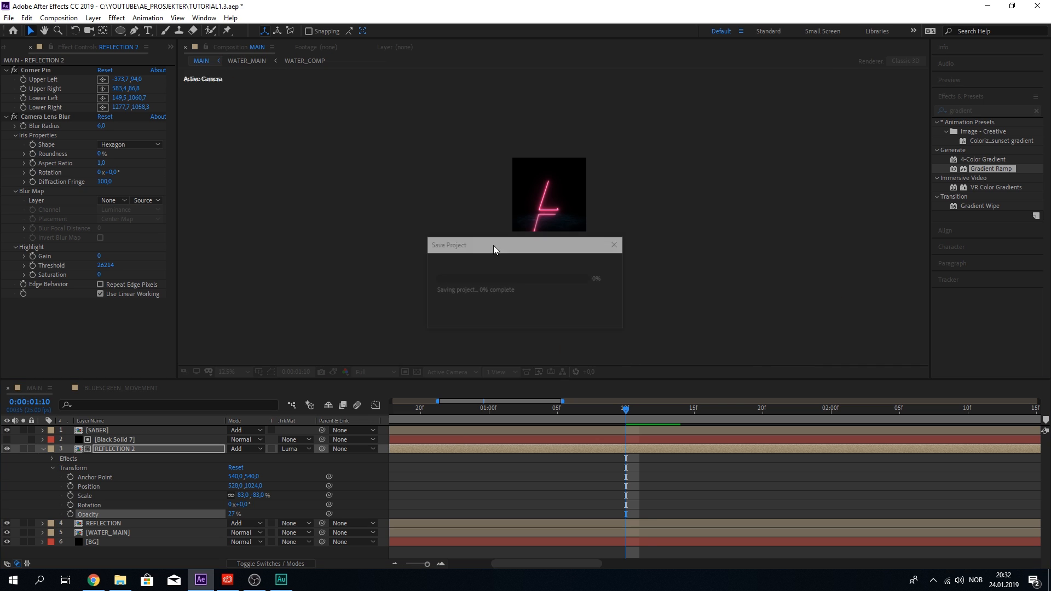
pyautogui.scroll(3, 547, 205)
pyautogui.scroll(-1, 555, 200)
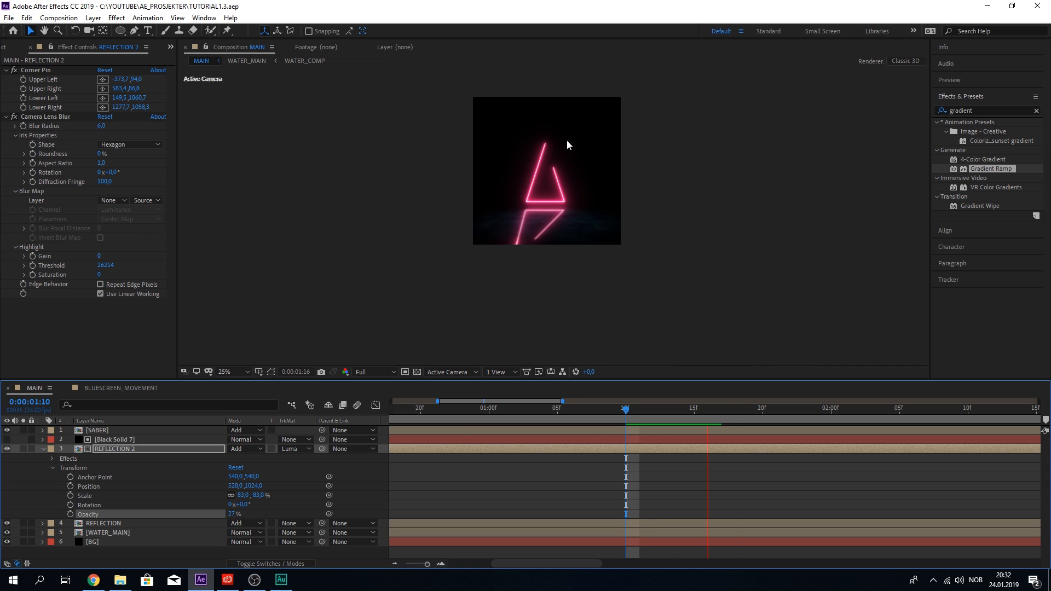
pyautogui.press('space')
pyautogui.scroll(-1, 569, 134)
pyautogui.scroll(1, 581, 124)
# Preview the MAIN composition from its first frame at Third resolution, covering about the first five seconds
pyautogui.press('Home')
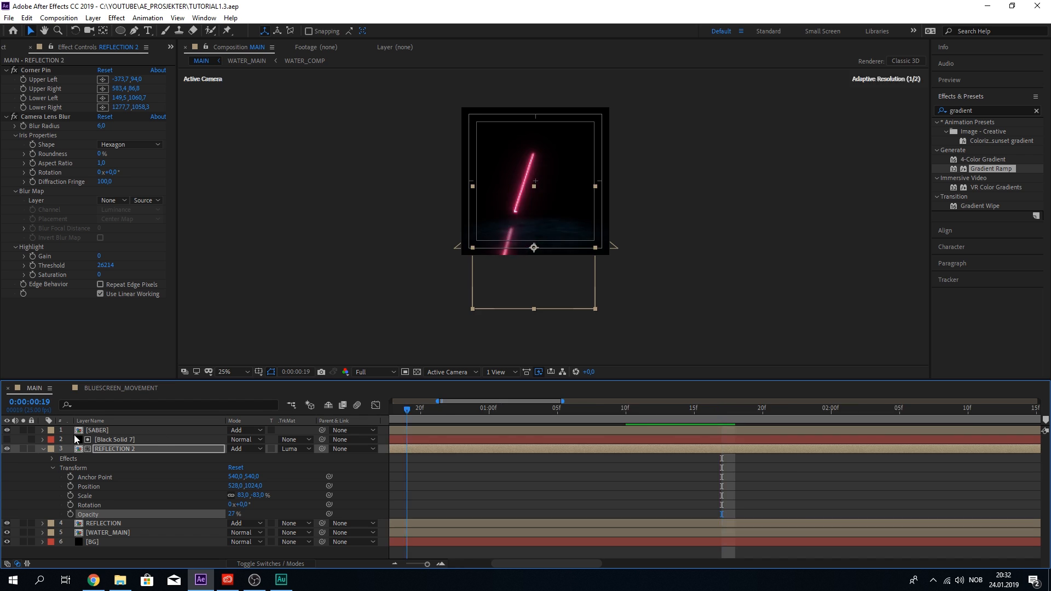
pyautogui.press('pagedown')
pyautogui.click(379, 370)
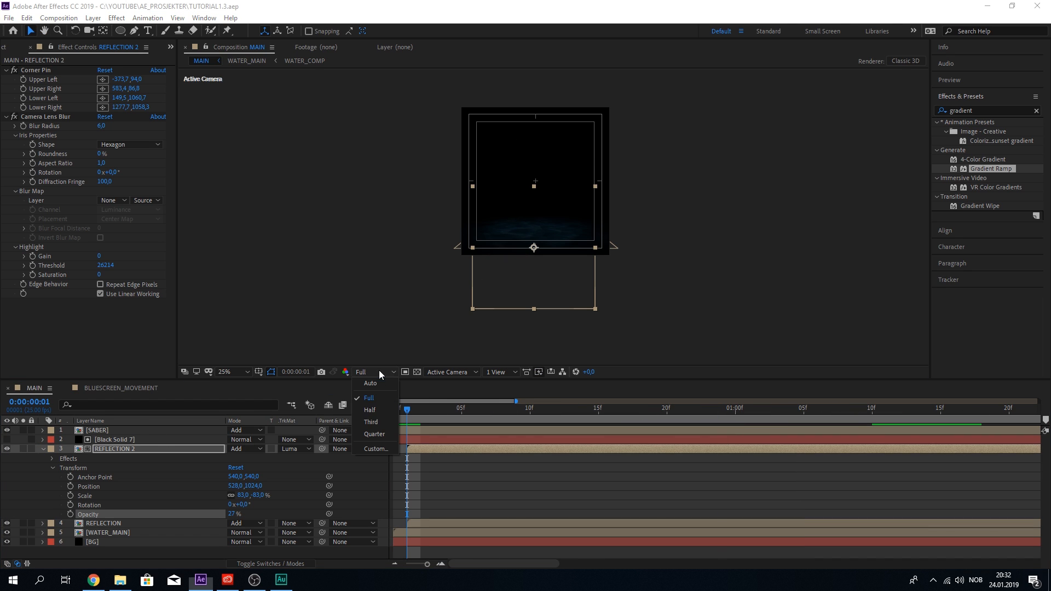
pyautogui.click(380, 424)
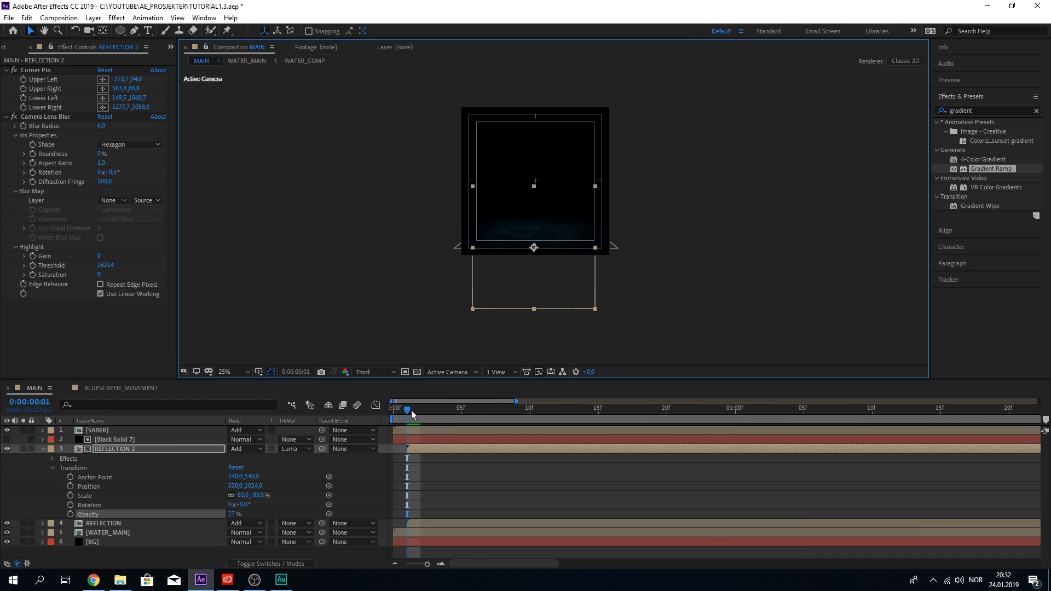
pyautogui.moveTo(412, 410); pyautogui.dragTo(339, 409)
pyautogui.press('space')
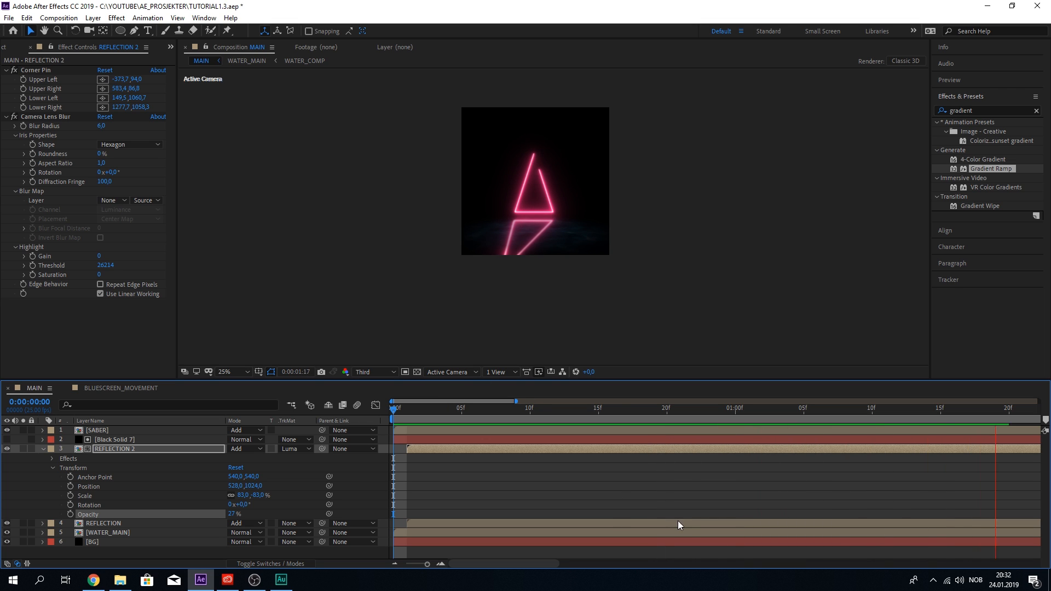
pyautogui.scroll(-5, 683, 481)
pyautogui.press('space')
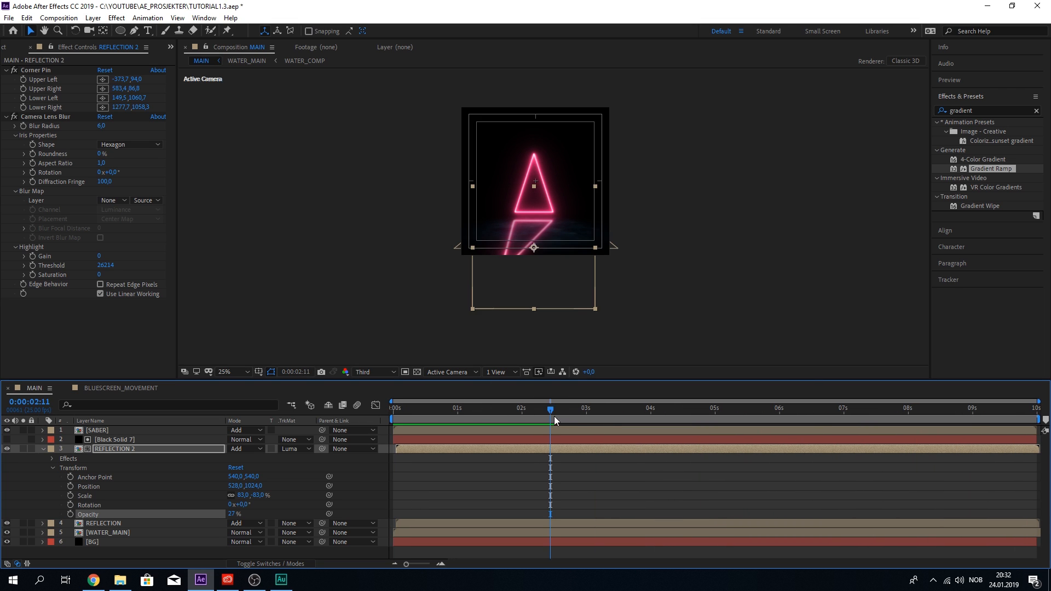
pyautogui.moveTo(550, 409); pyautogui.dragTo(309, 410)
pyautogui.press('space')
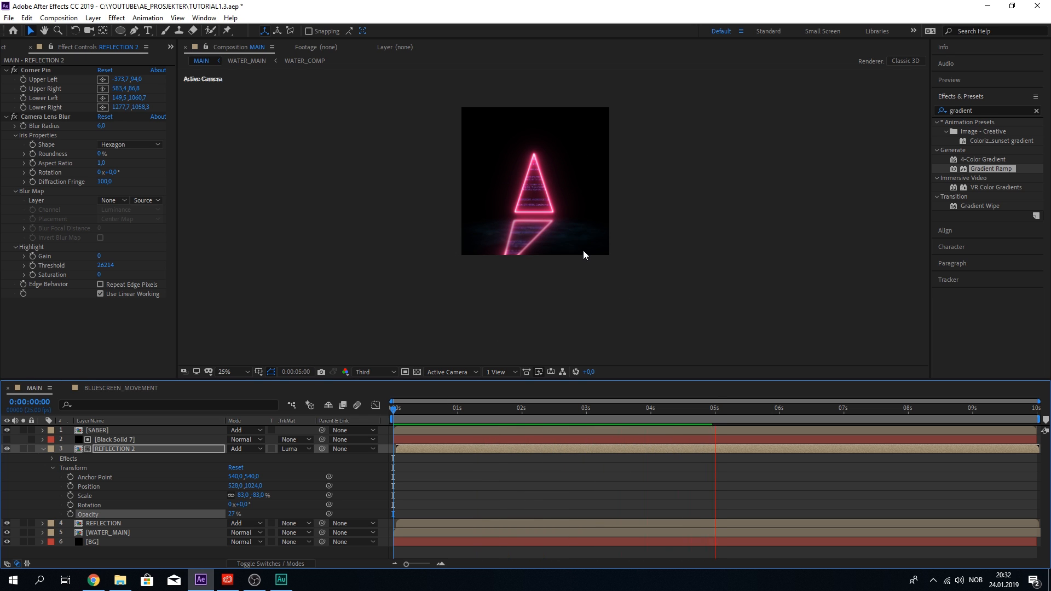
pyautogui.press('space')
# Restore the preview resolution to Full and collapse the REFLECTION 2 layer's properties
pyautogui.scroll(4, 540, 186)
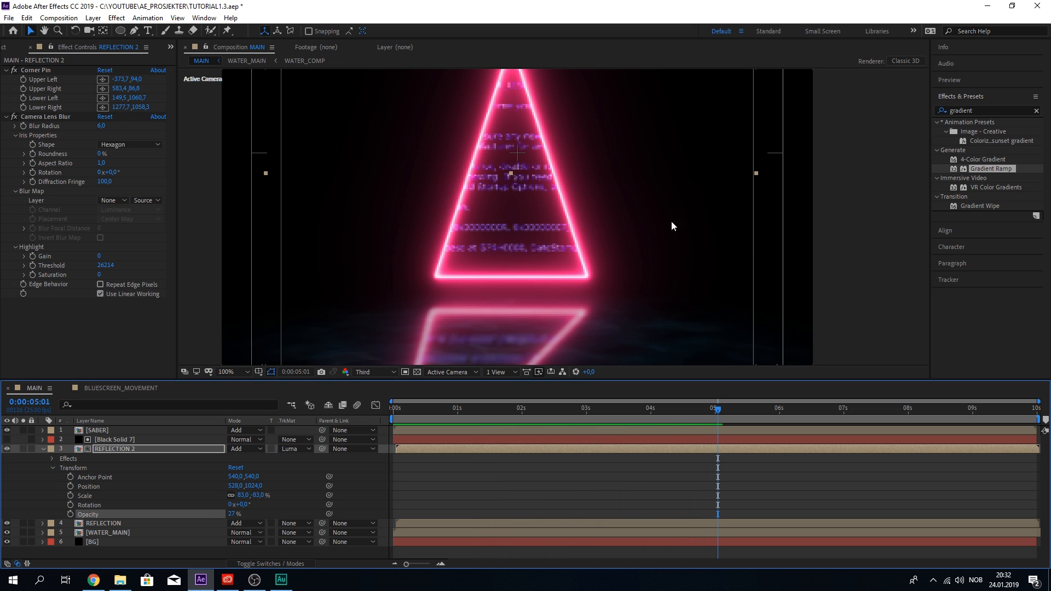
pyautogui.click(367, 370)
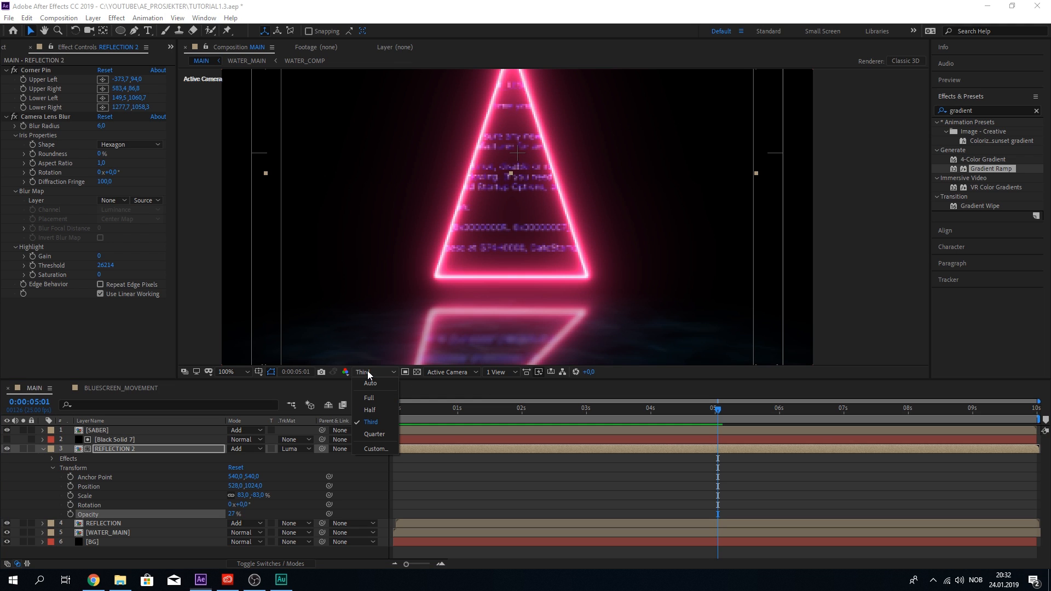
pyautogui.click(382, 394)
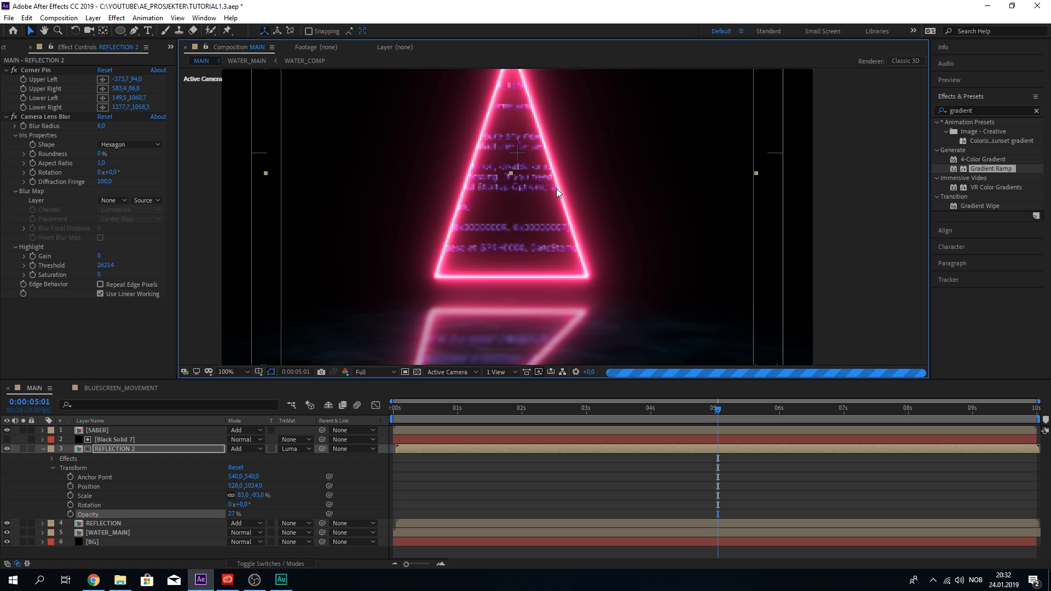
pyautogui.click(464, 477)
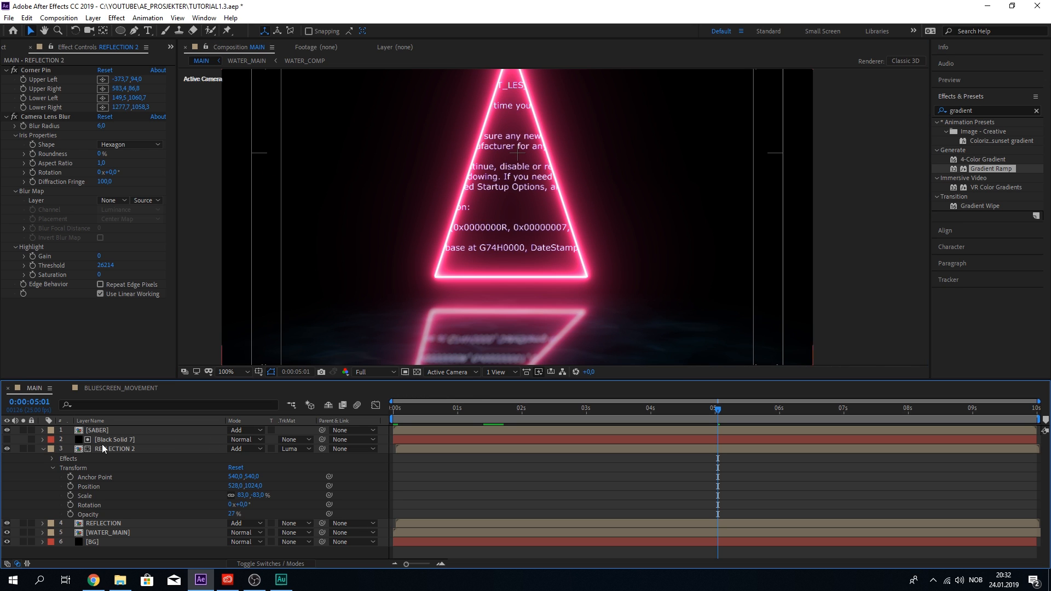
pyautogui.click(43, 448)
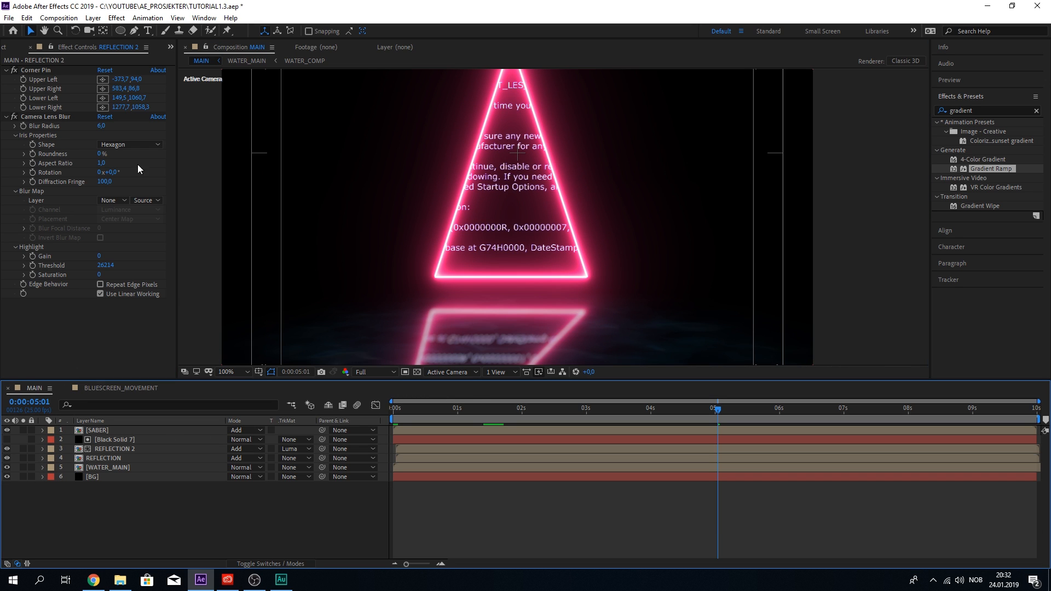
# Create a 1080 x 1080 px composition named TRI_COLOR in the COMP folder and save the project
pyautogui.click(171, 47)
pyautogui.click(183, 59)
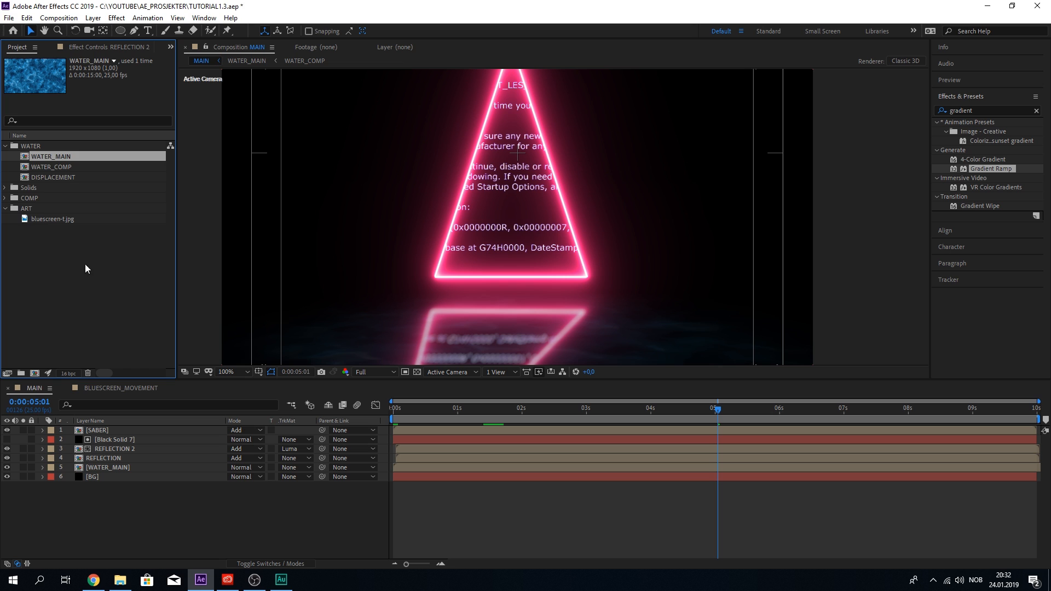
pyautogui.click(55, 258)
pyautogui.click(24, 199)
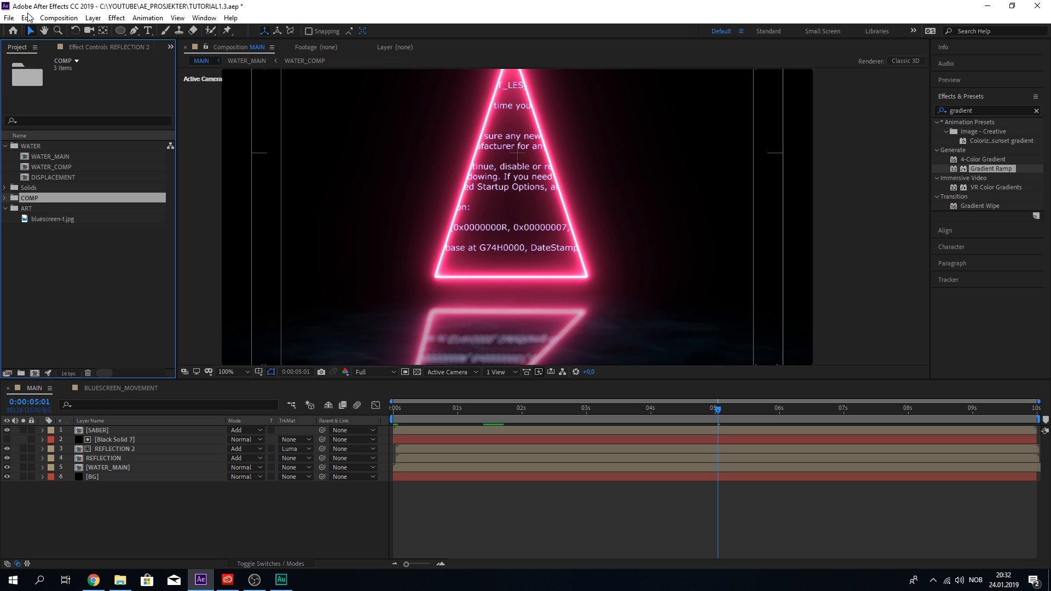
pyautogui.click(34, 374)
pyautogui.write('TRI_COLOR')
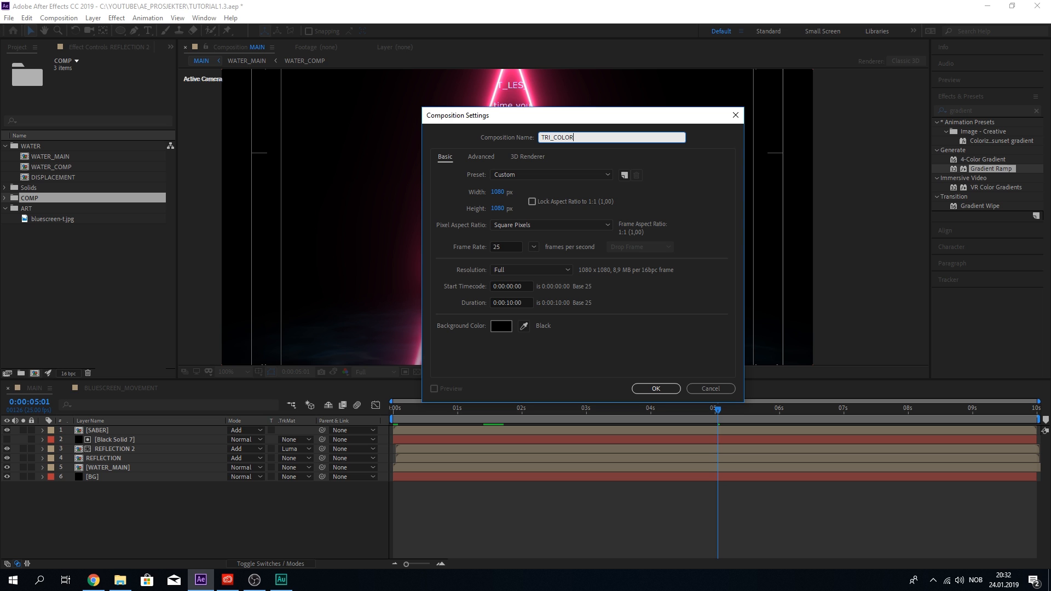
pyautogui.click(660, 393)
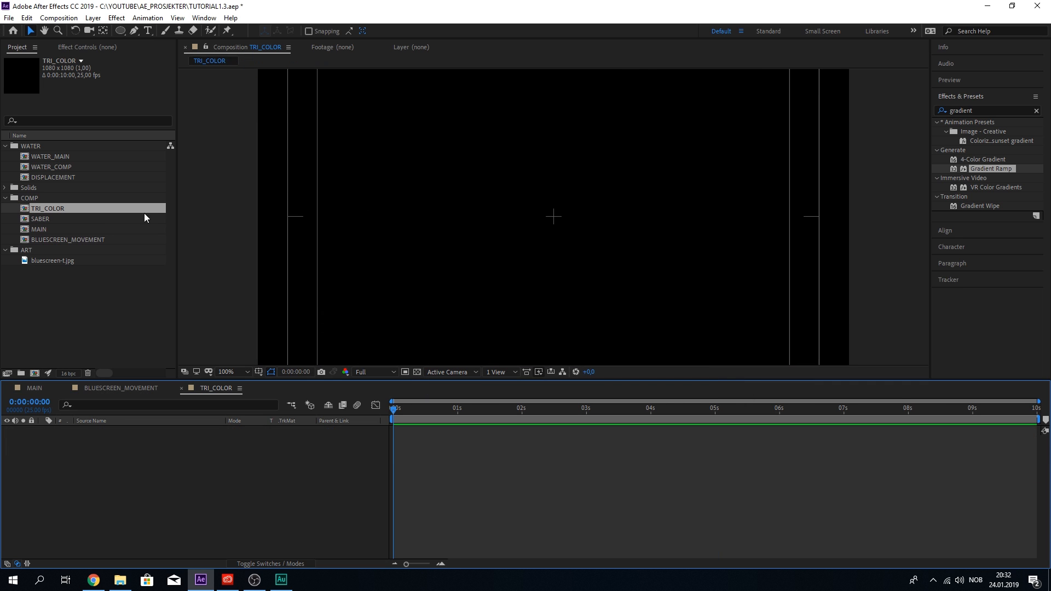
pyautogui.hotkey('ctrl', 's')
# Place the MAIN composition as a layer in TRI_COLOR
pyautogui.click(45, 229)
pyautogui.moveTo(45, 229); pyautogui.dragTo(232, 445)
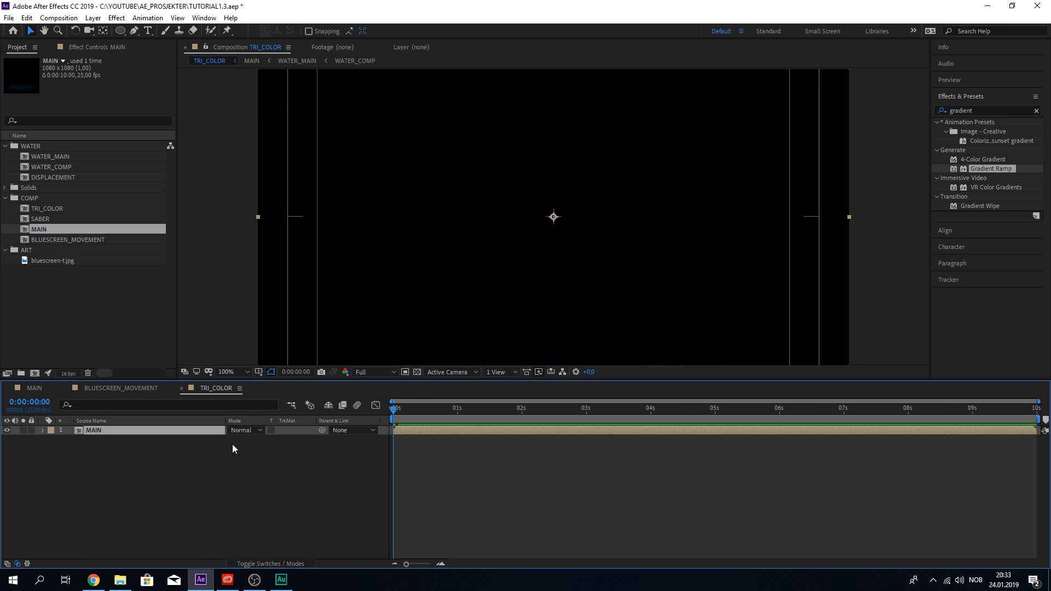
pyautogui.click(162, 447)
pyautogui.click(126, 432)
pyautogui.click(124, 442)
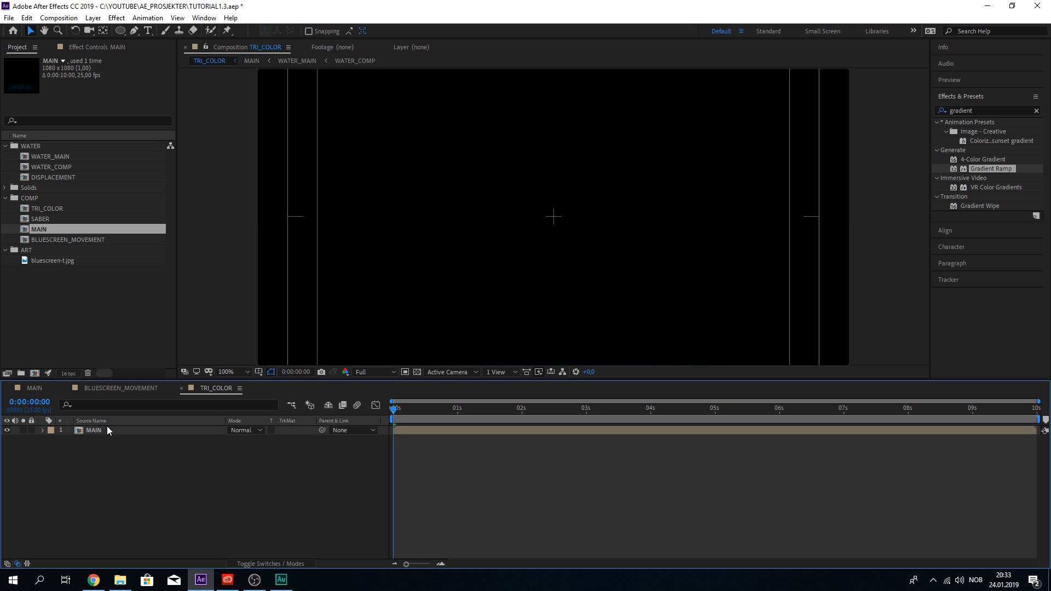
pyautogui.scroll(-4, 474, 255)
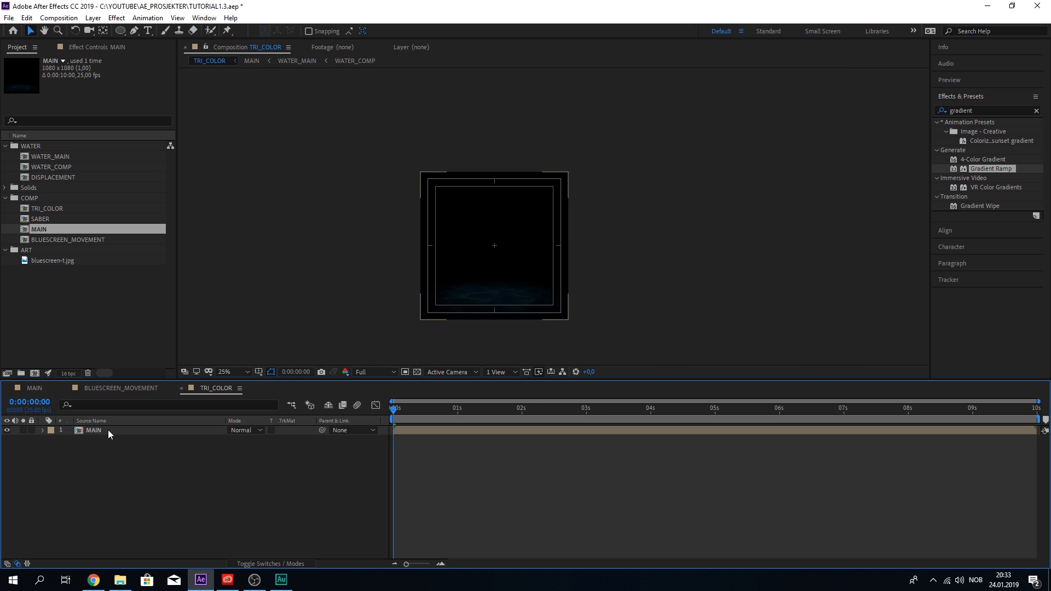
# Find the Set Channels effect and apply it to the MAIN layer in TRI_COLOR
pyautogui.click(109, 432)
pyautogui.scroll(2, 504, 277)
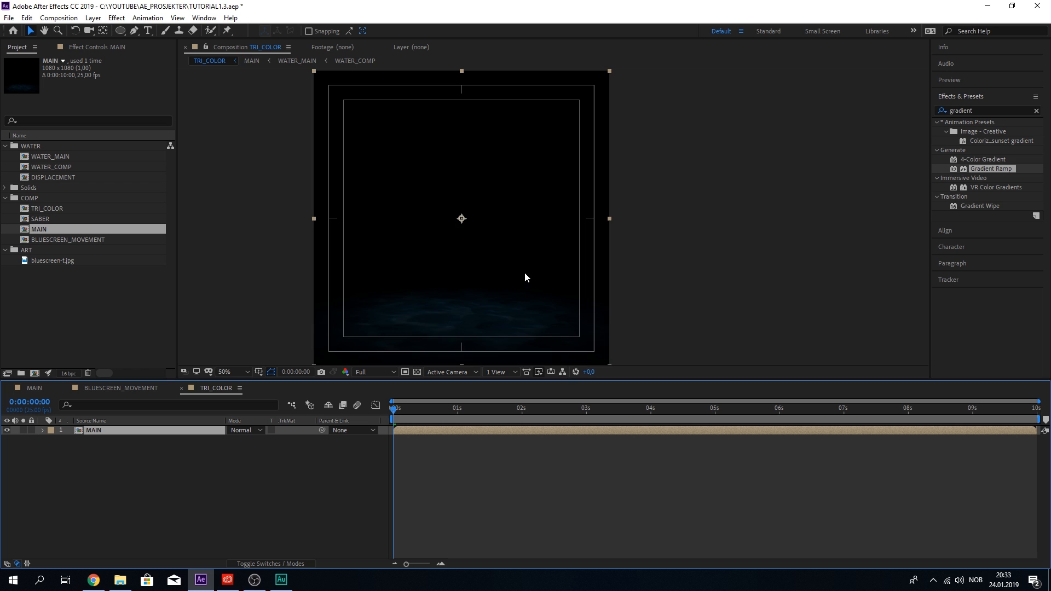
pyautogui.click(987, 111)
pyautogui.write('s')
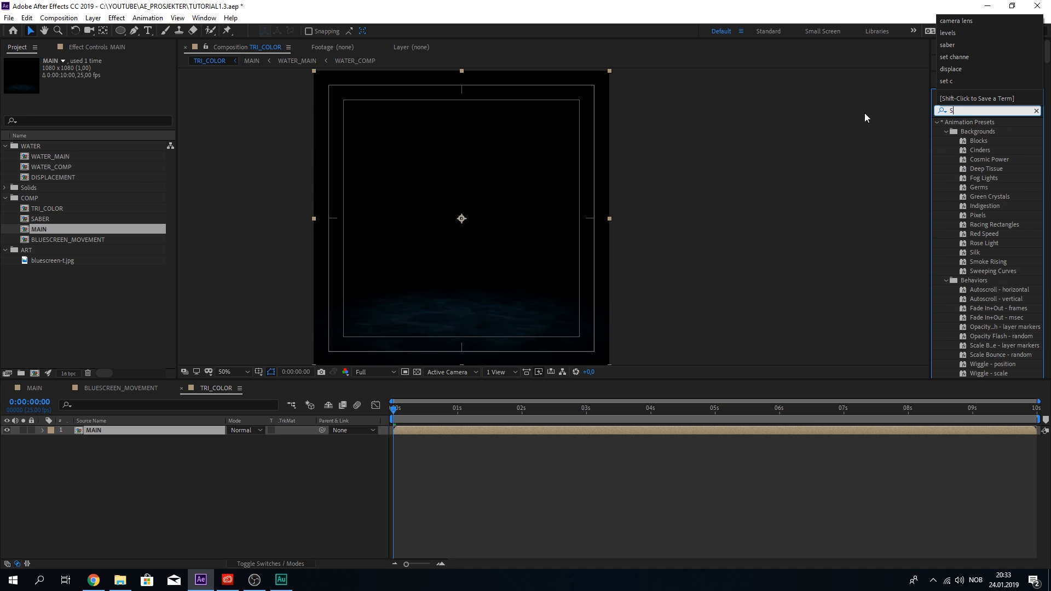
pyautogui.write('et channe')
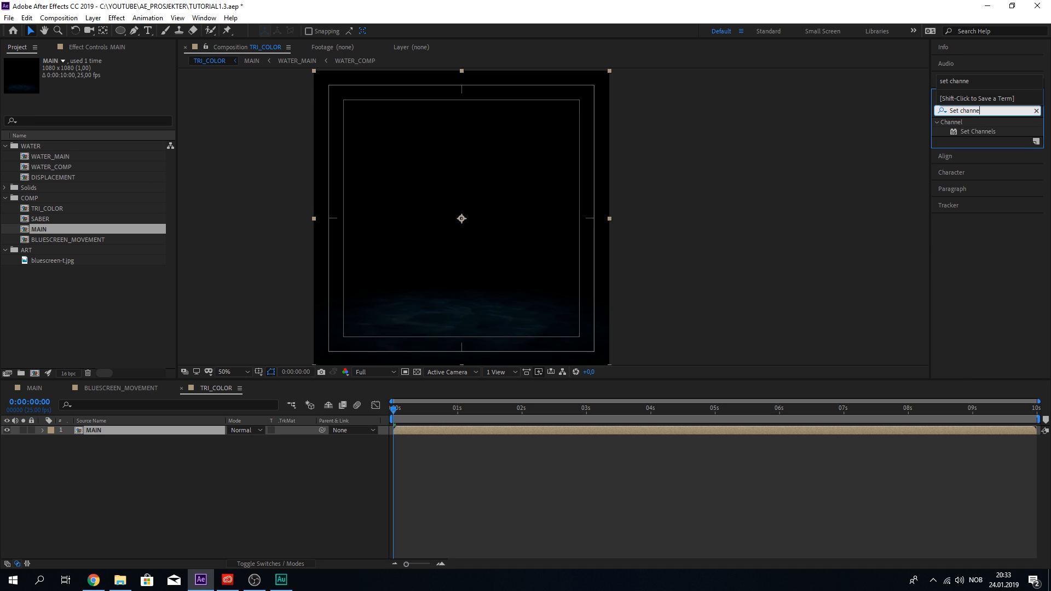
pyautogui.moveTo(983, 134); pyautogui.dragTo(101, 438)
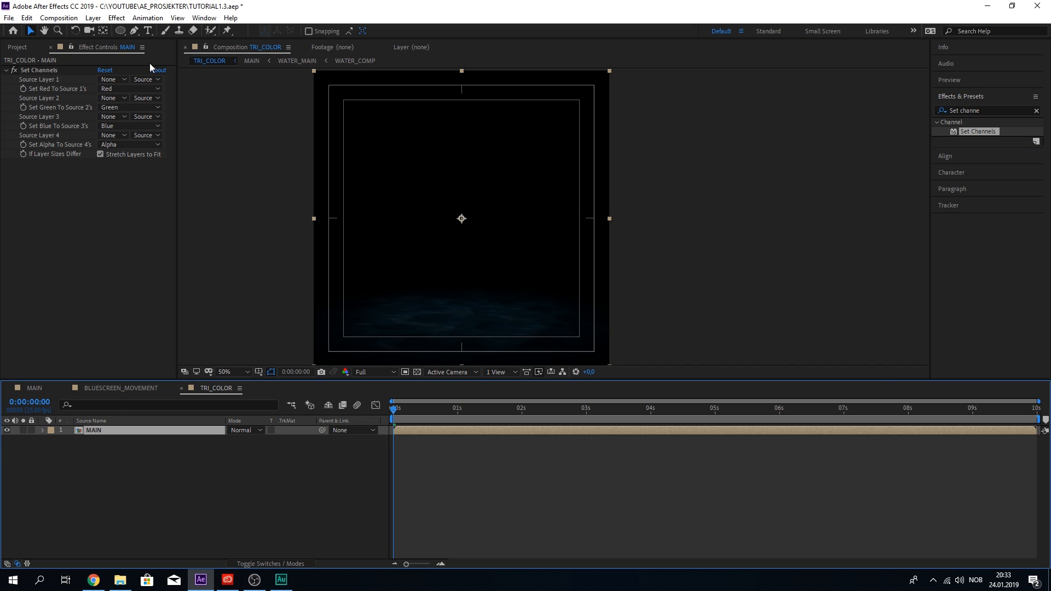
# Duplicate the MAIN layer with its Set Channels effect twice
pyautogui.hotkey('ctrl', 'd')
pyautogui.hotkey('ctrl', 'd')
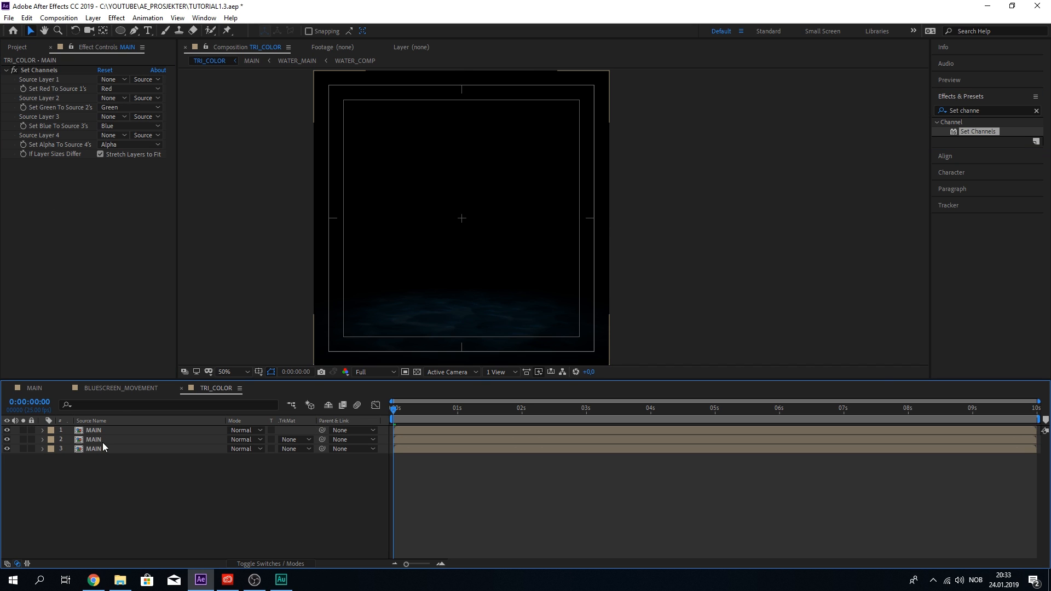
pyautogui.click(91, 467)
# Turn off the green and blue channels in Set Channels on the first MAIN layer, keeping only red
pyautogui.click(106, 432)
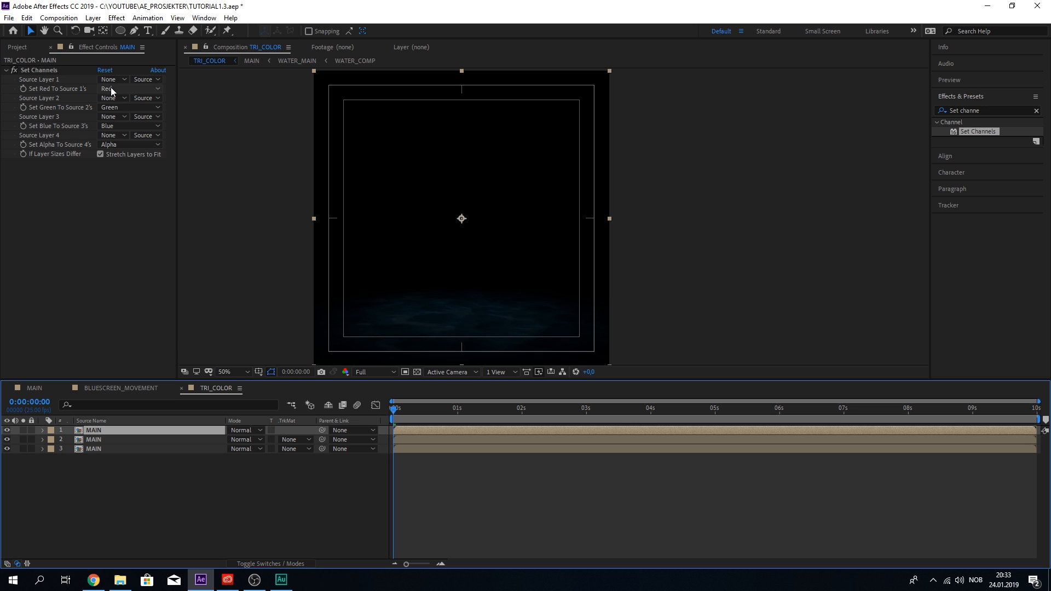
pyautogui.click(115, 108)
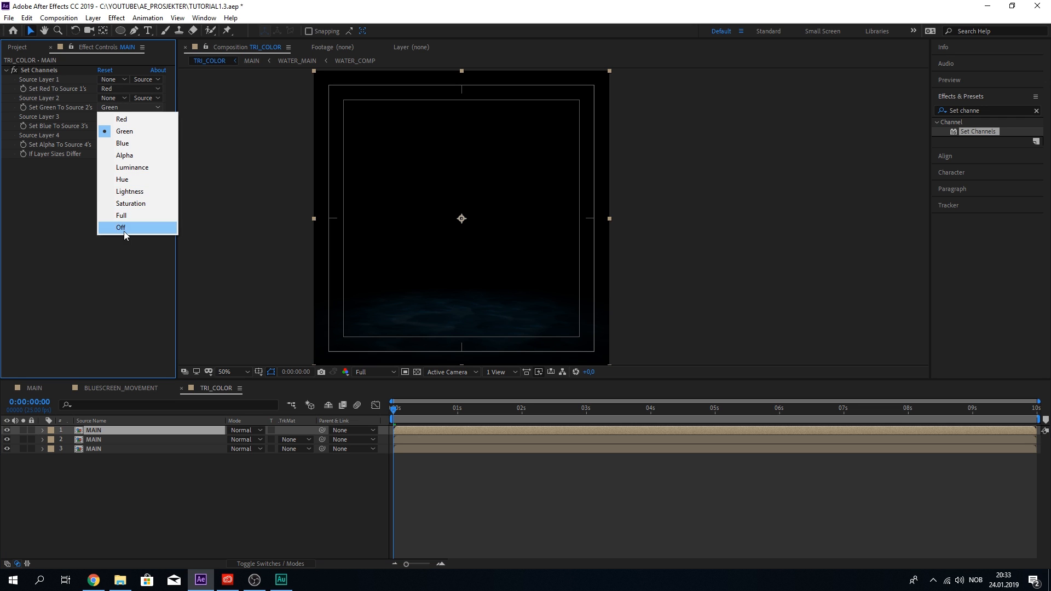
pyautogui.click(123, 228)
pyautogui.click(130, 126)
pyautogui.click(123, 246)
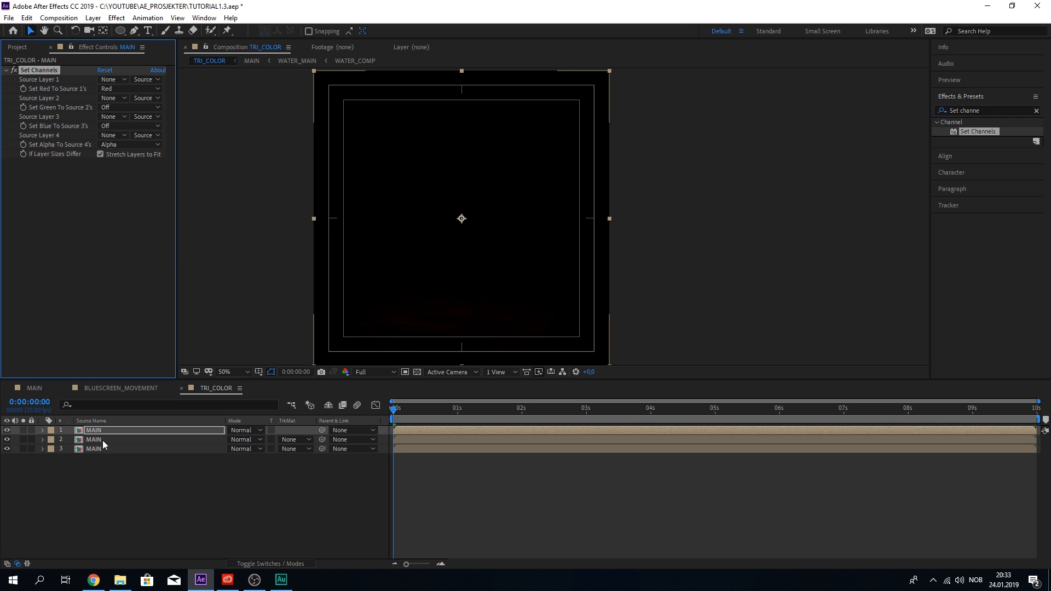
# Turn off the red and green channels in Set Channels on the second MAIN layer, keeping only blue
pyautogui.click(104, 441)
pyautogui.click(130, 89)
pyautogui.click(128, 211)
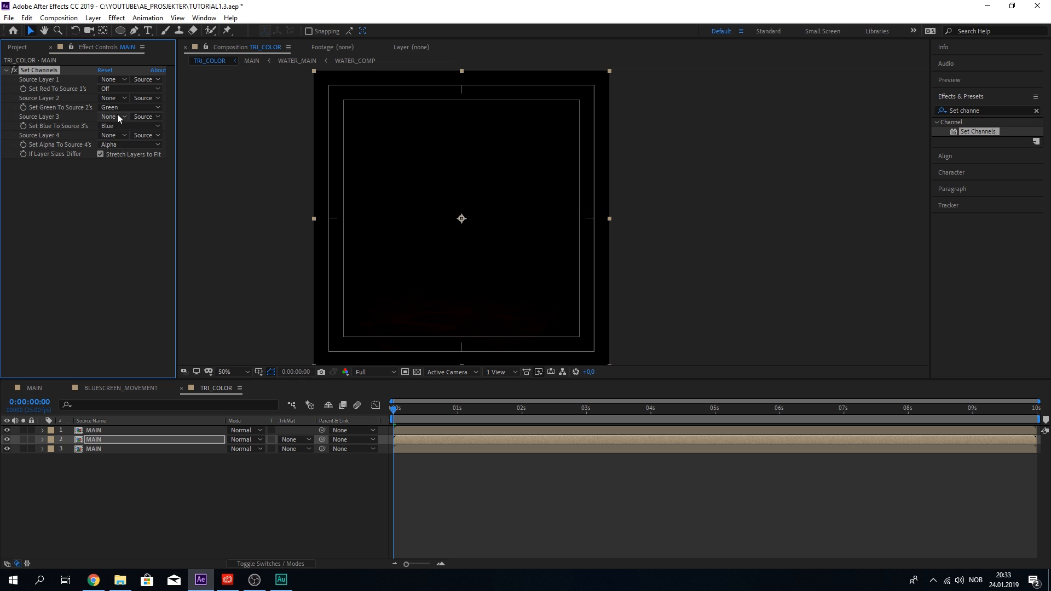
pyautogui.click(117, 107)
pyautogui.click(123, 230)
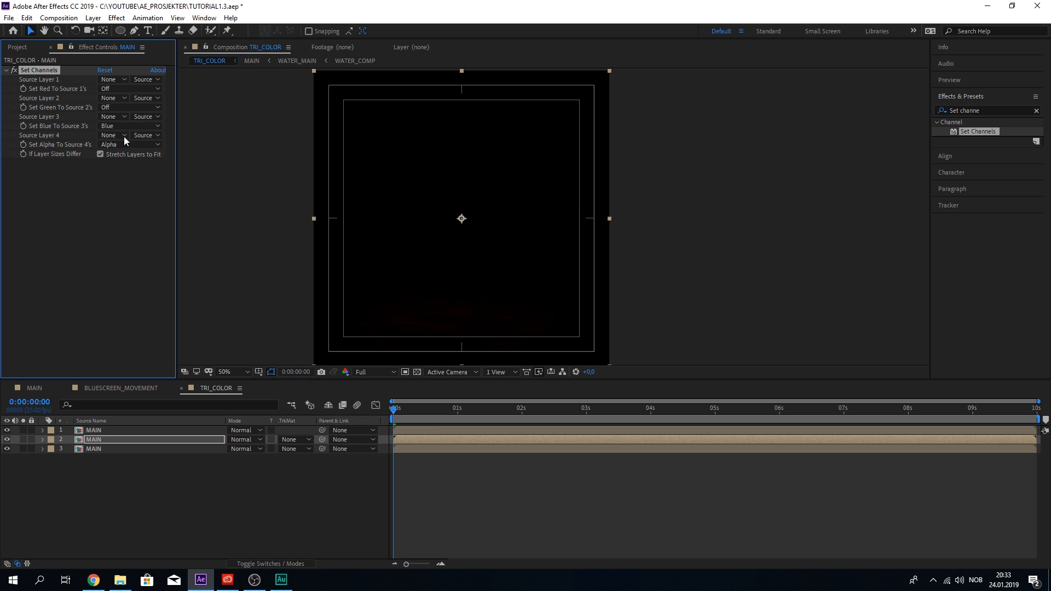
# Turn off the red and blue channels in Set Channels on the third MAIN layer, keeping only green
pyautogui.click(103, 449)
pyautogui.click(122, 88)
pyautogui.click(123, 209)
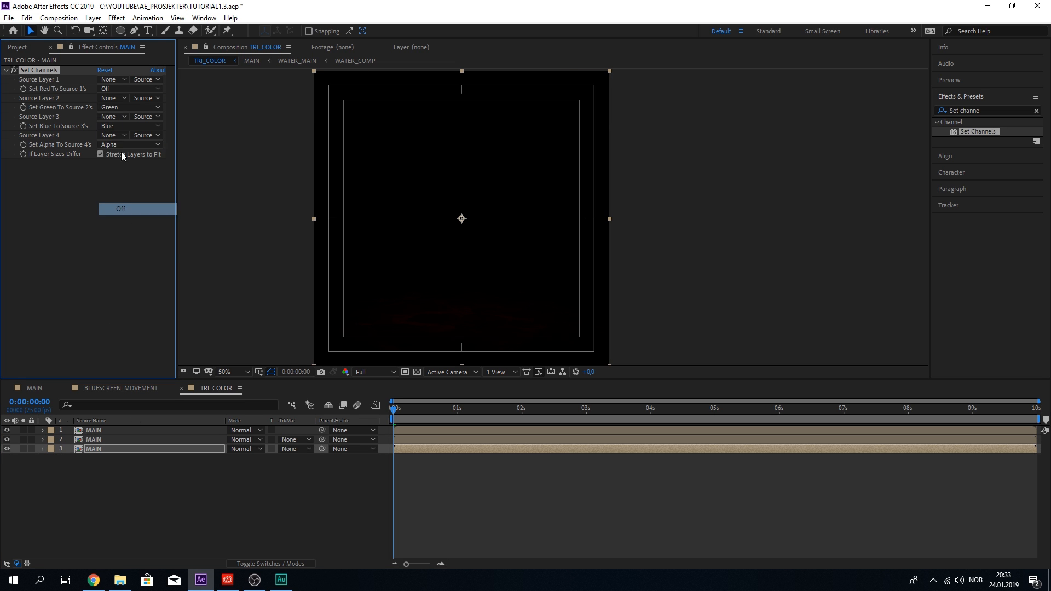
pyautogui.click(126, 127)
pyautogui.click(123, 246)
# Set the blending mode of all three MAIN layers to Add
pyautogui.click(107, 466)
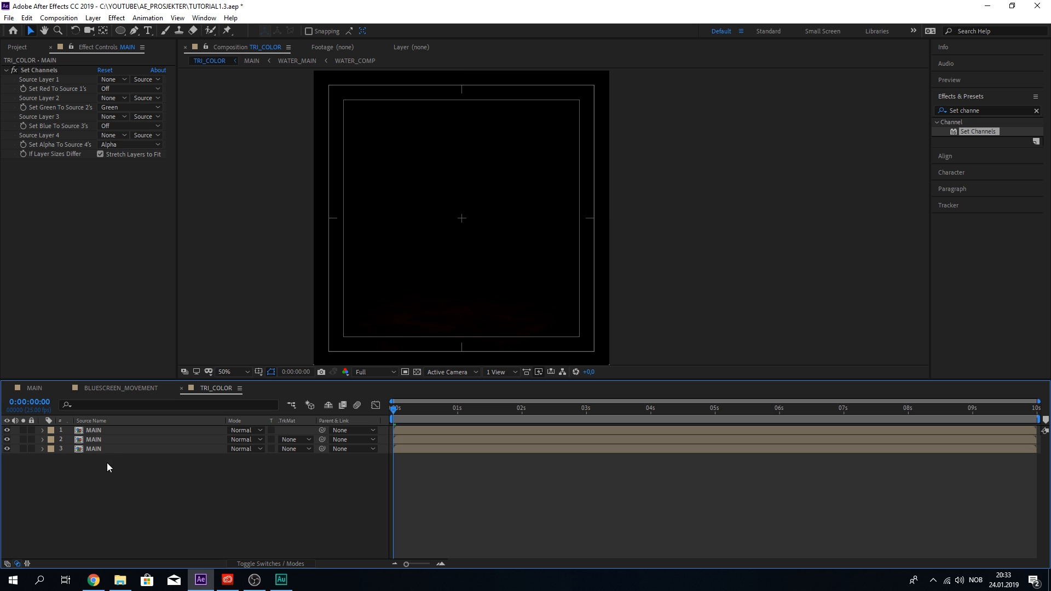
pyautogui.moveTo(107, 467); pyautogui.dragTo(120, 429)
pyautogui.click(242, 430)
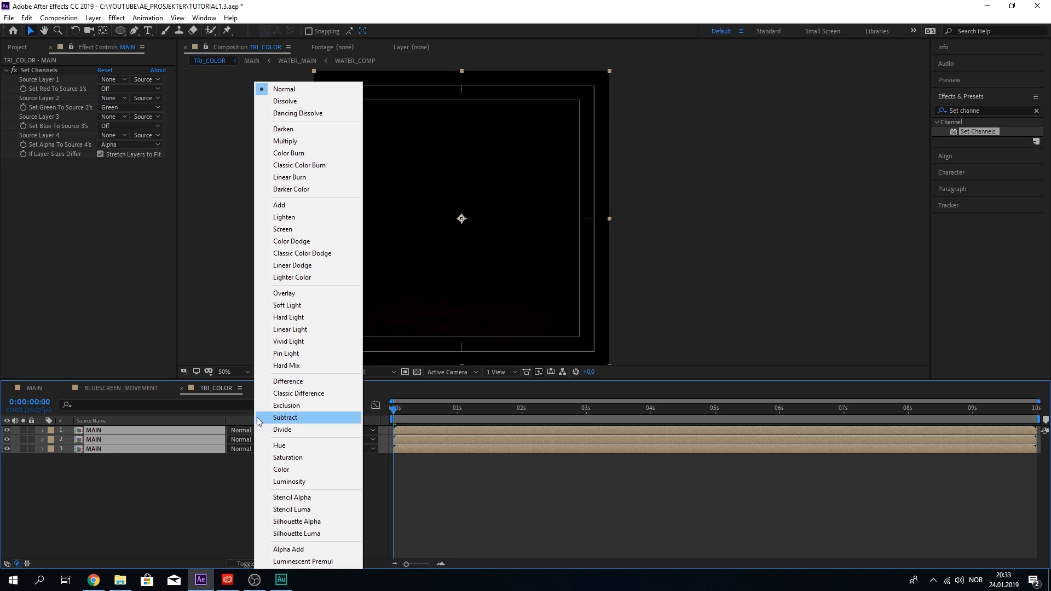
pyautogui.click(280, 206)
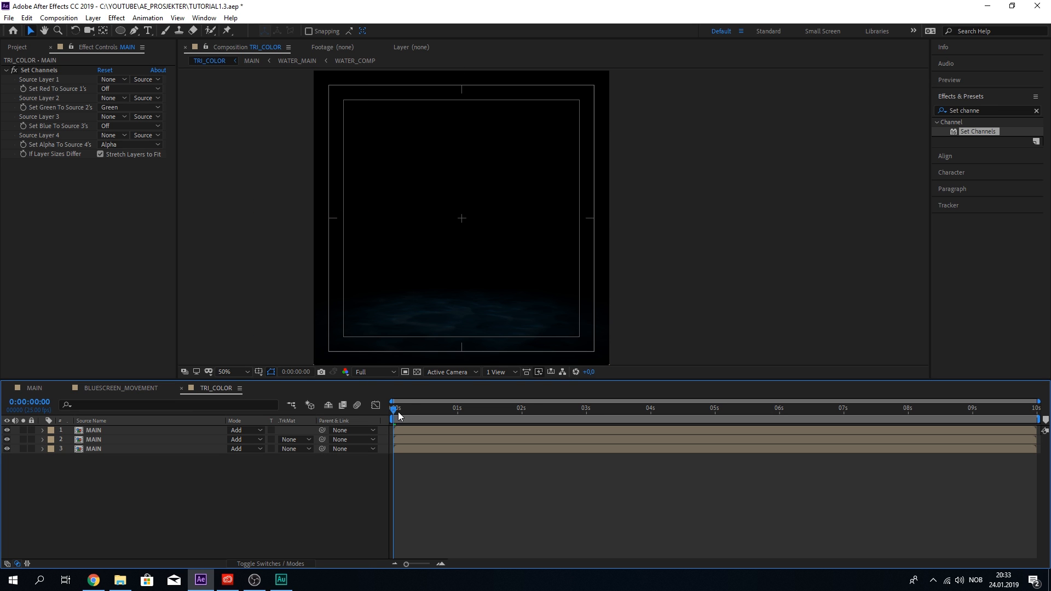
# Scale all three MAIN layers together to 101%
pyautogui.click(405, 431)
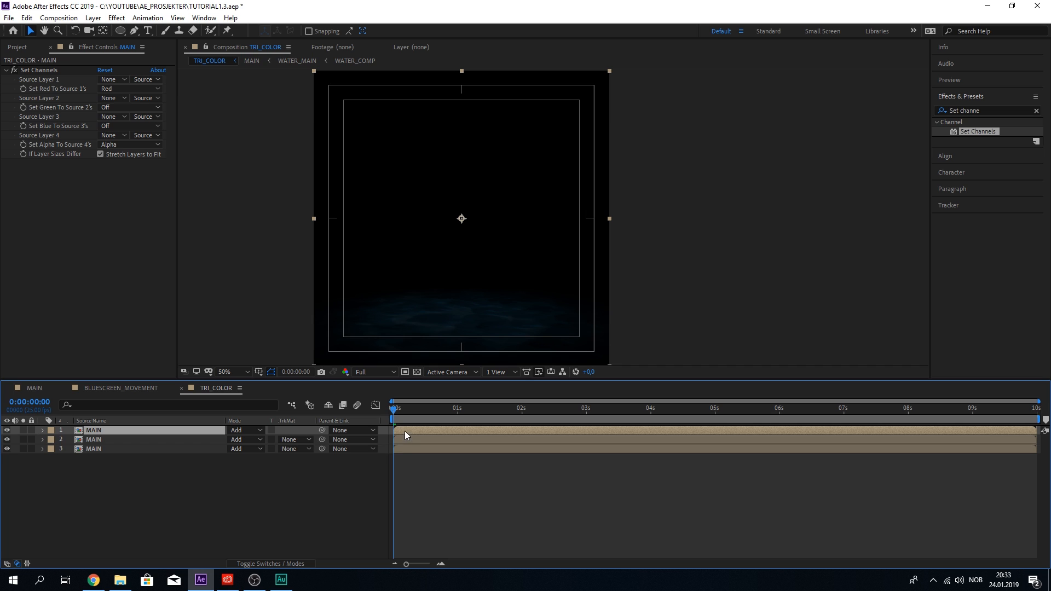
pyautogui.keyDown('shift'); pyautogui.click(406, 449); pyautogui.keyUp('shift')
pyautogui.click(43, 448)
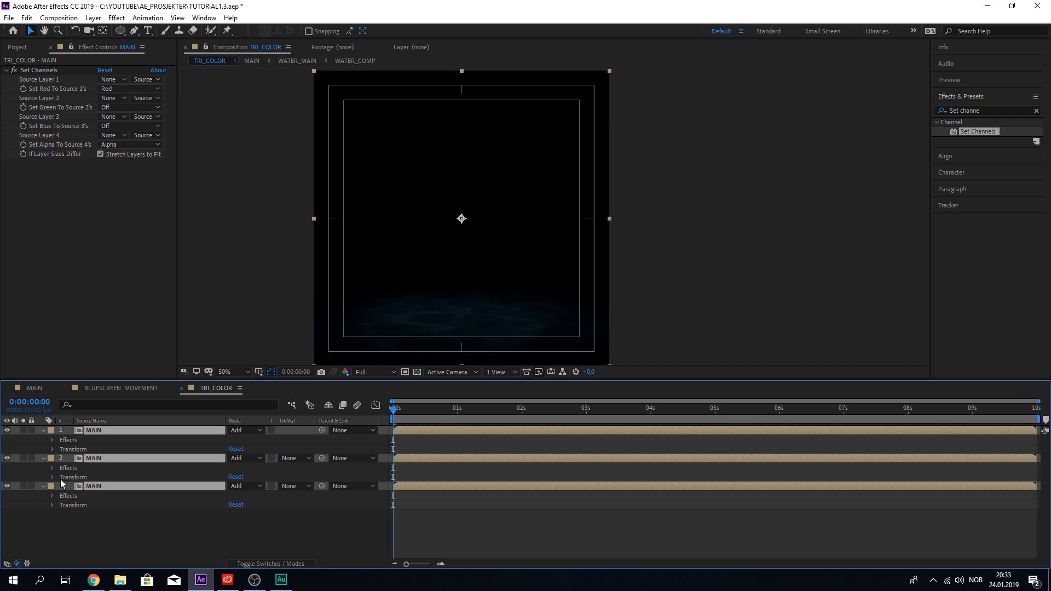
pyautogui.click(52, 478)
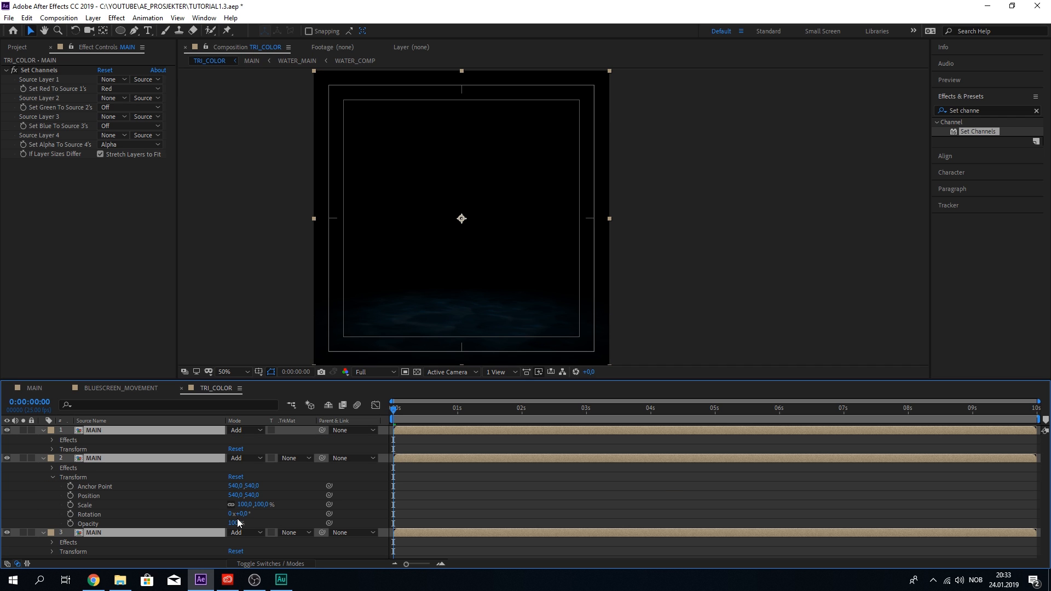
pyautogui.click(244, 505)
pyautogui.write('101')
pyautogui.click(416, 452)
# Nudge the red MAIN layer slightly left and move the blue MAIN layer right to position 541.5, 540
pyautogui.scroll(4, 328, 158)
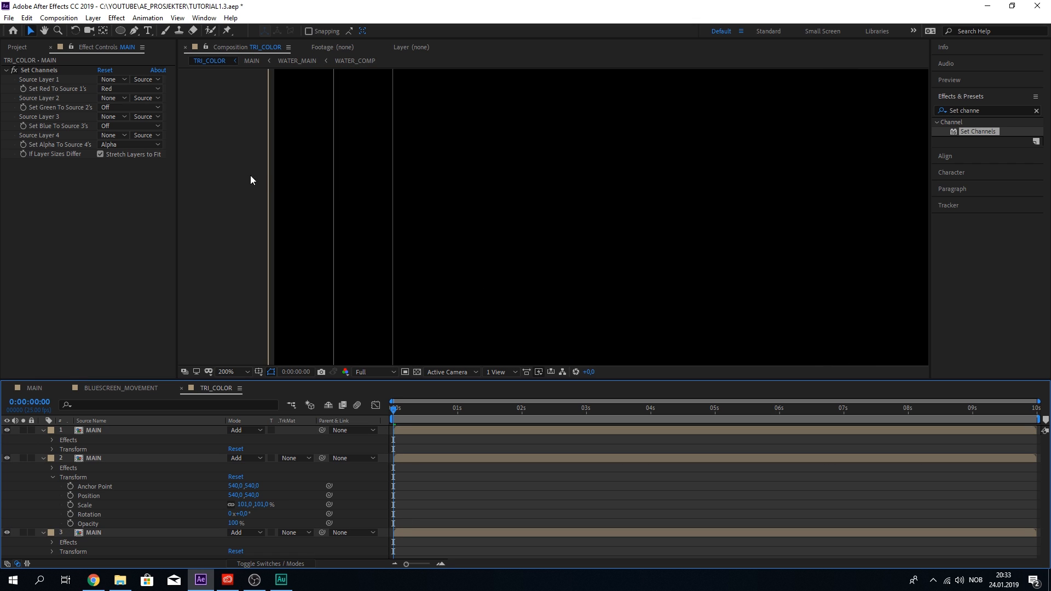
pyautogui.scroll(-4, 587, 232)
pyautogui.scroll(4, 278, 255)
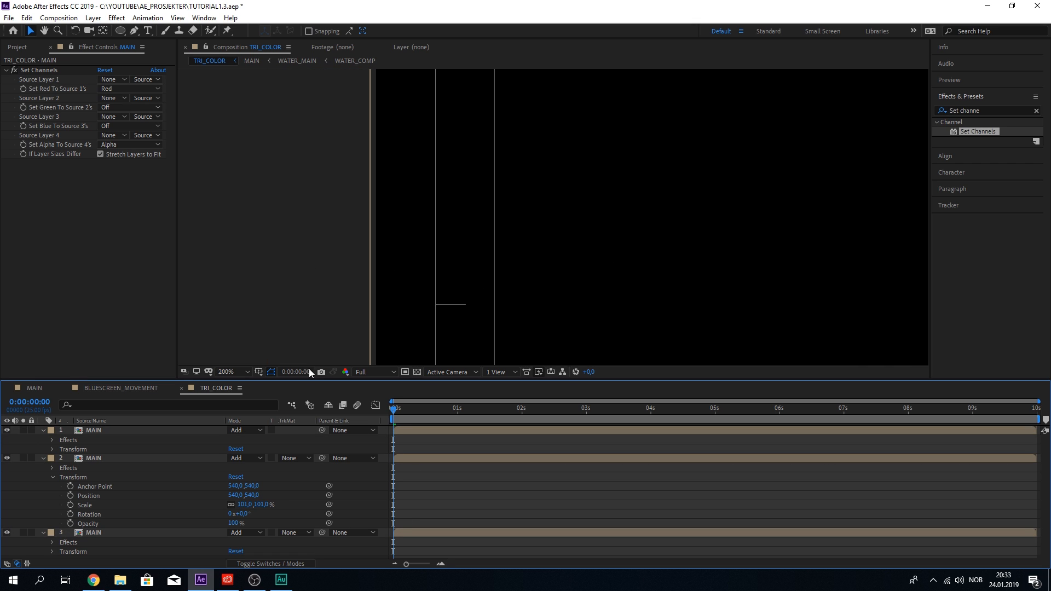
pyautogui.click(132, 431)
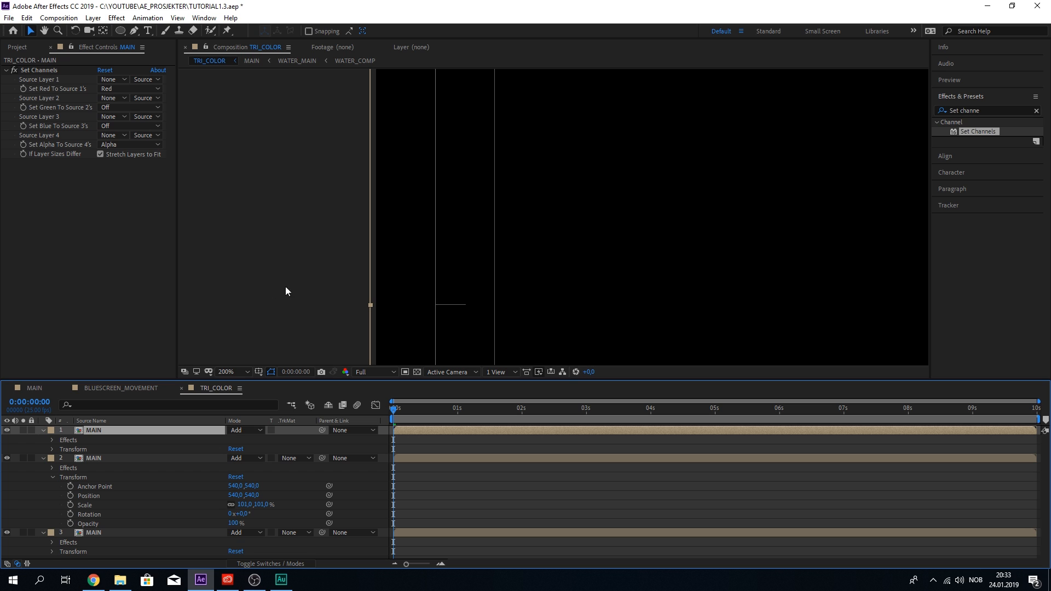
pyautogui.scroll(4, 366, 290)
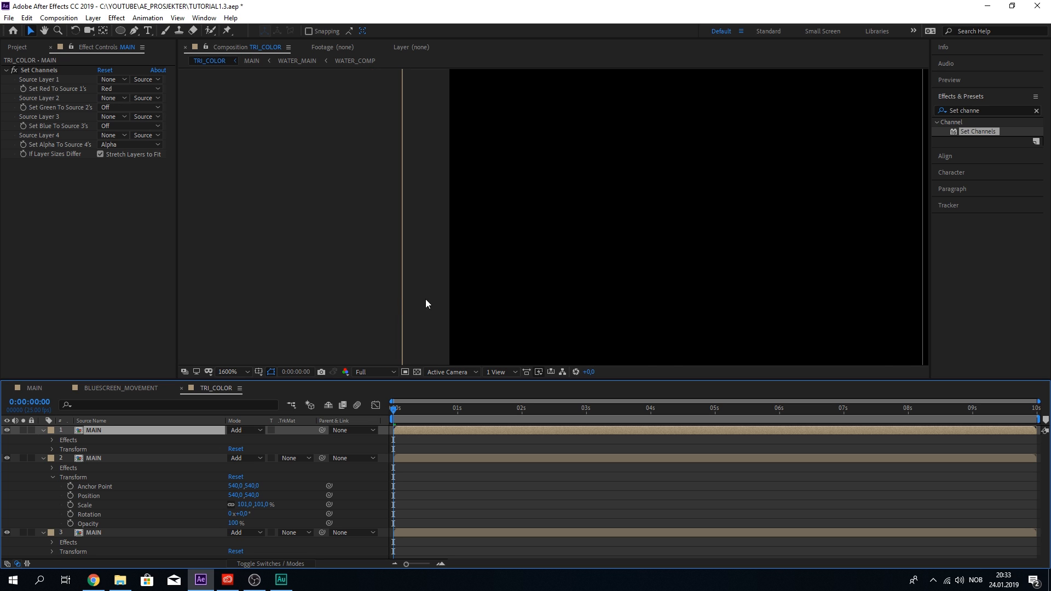
pyautogui.scroll(-1, 427, 303)
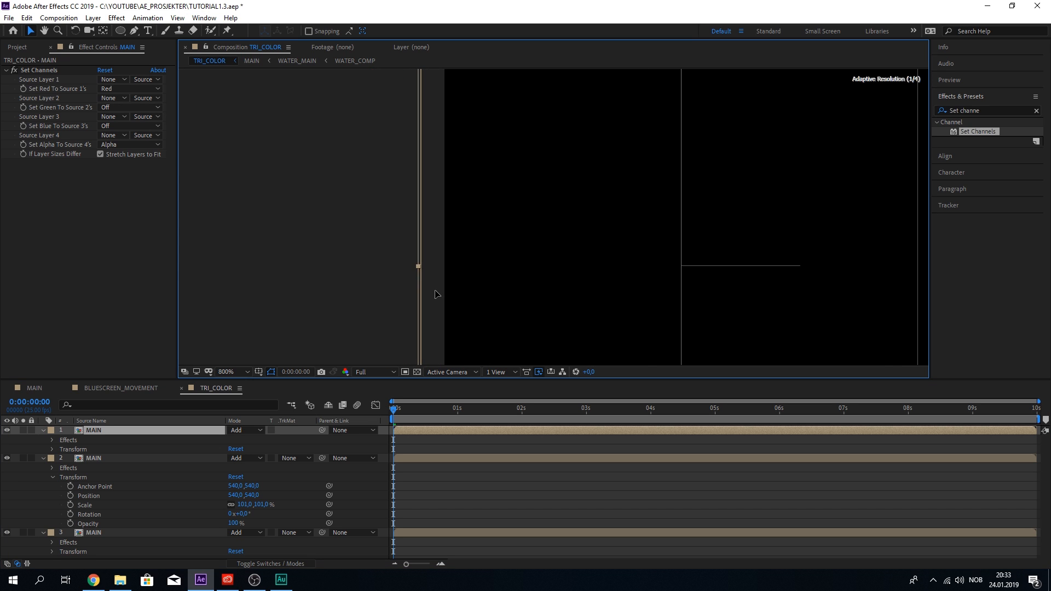
pyautogui.press('Left')
pyautogui.click(136, 463)
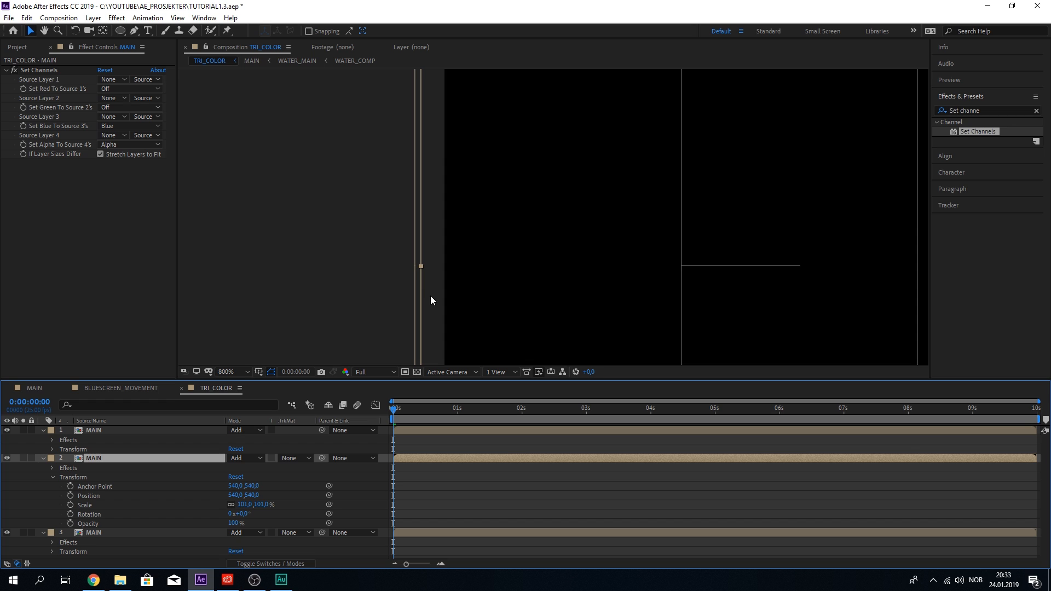
pyautogui.moveTo(436, 299); pyautogui.dragTo(441, 298)
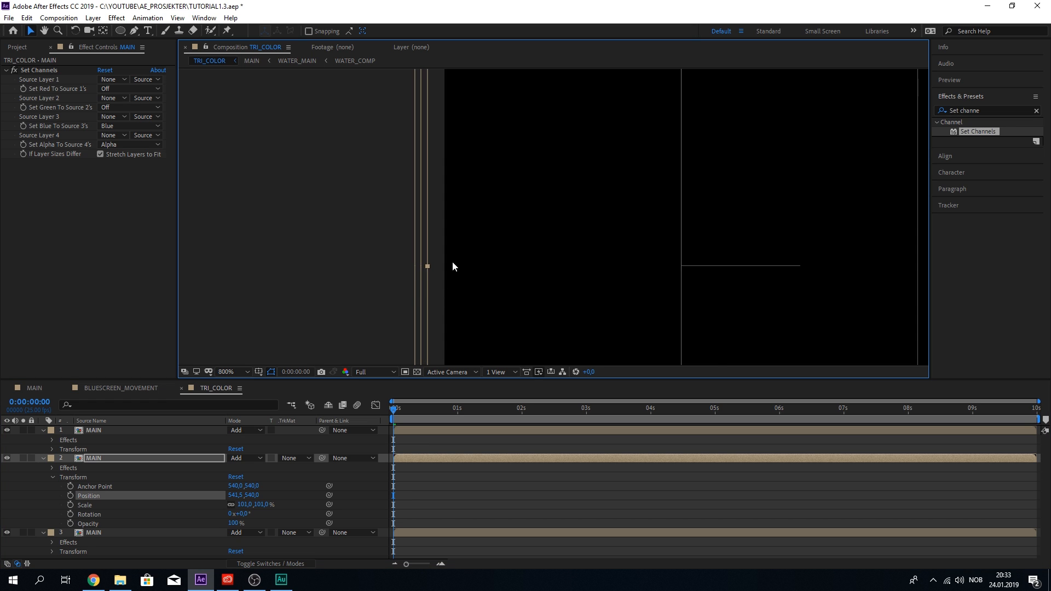
# Examine the color fringing on the neon triangle and its text at about 2, 3 and 4 seconds
pyautogui.scroll(-5, 453, 261)
pyautogui.scroll(2, 589, 297)
pyautogui.moveTo(438, 417); pyautogui.dragTo(531, 419)
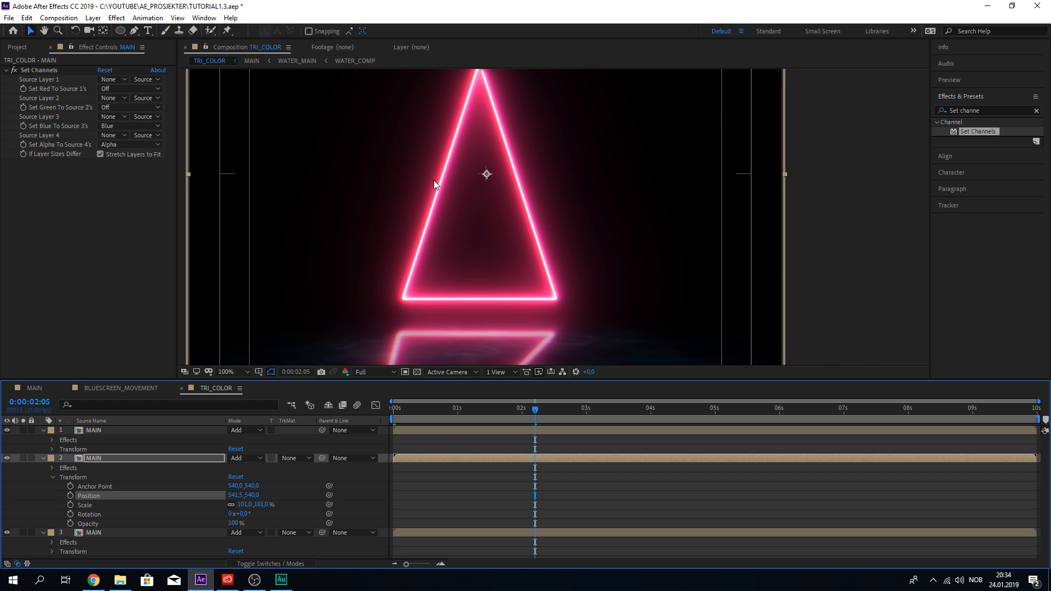
pyautogui.scroll(2, 433, 179)
pyautogui.scroll(-6, 444, 195)
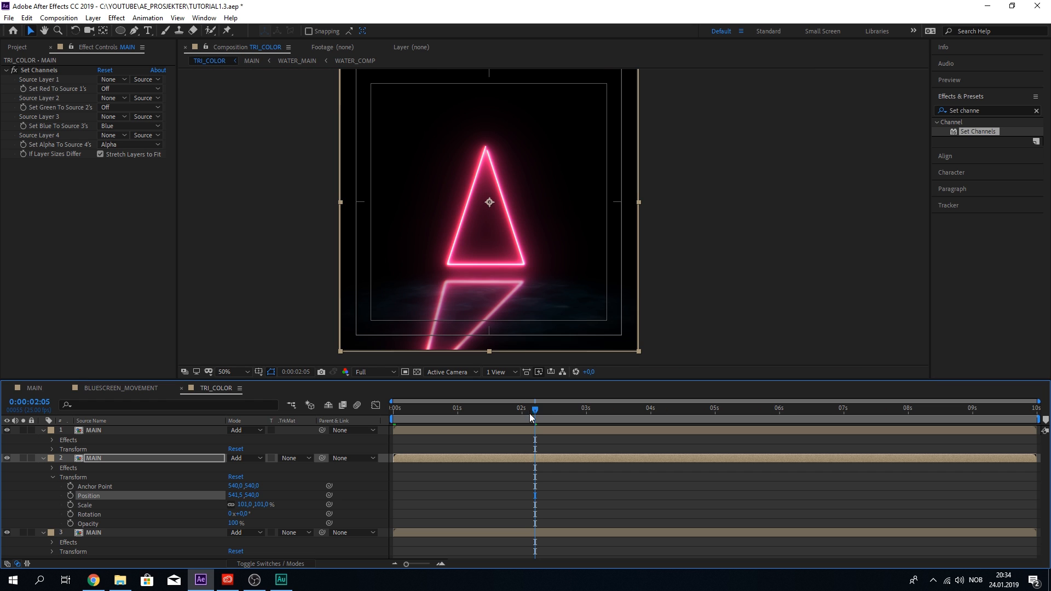
pyautogui.moveTo(530, 413); pyautogui.dragTo(591, 417)
pyautogui.scroll(2, 466, 208)
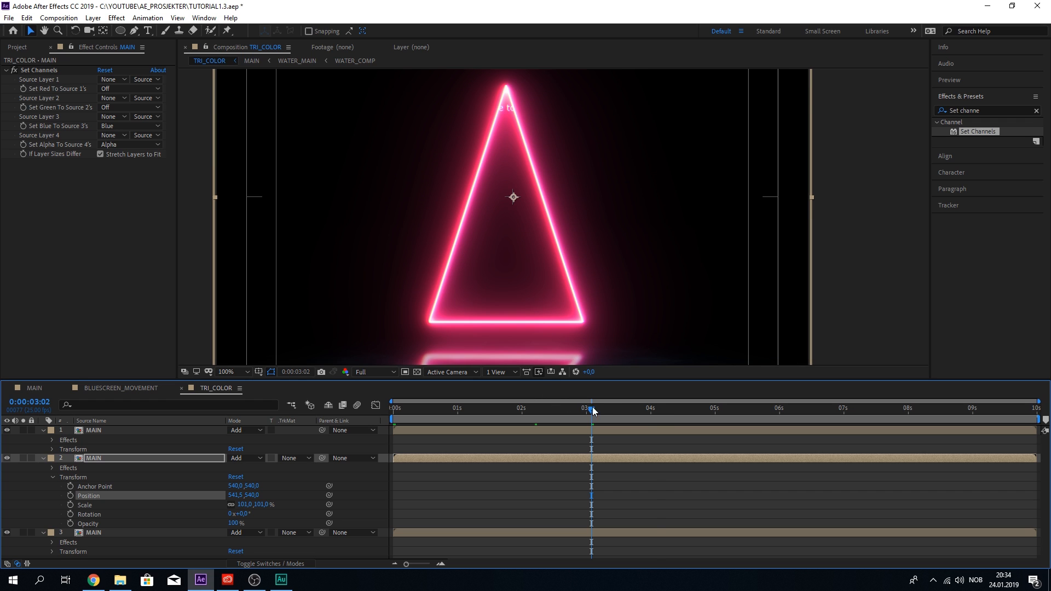
pyautogui.moveTo(593, 408); pyautogui.dragTo(674, 413)
pyautogui.scroll(1, 514, 218)
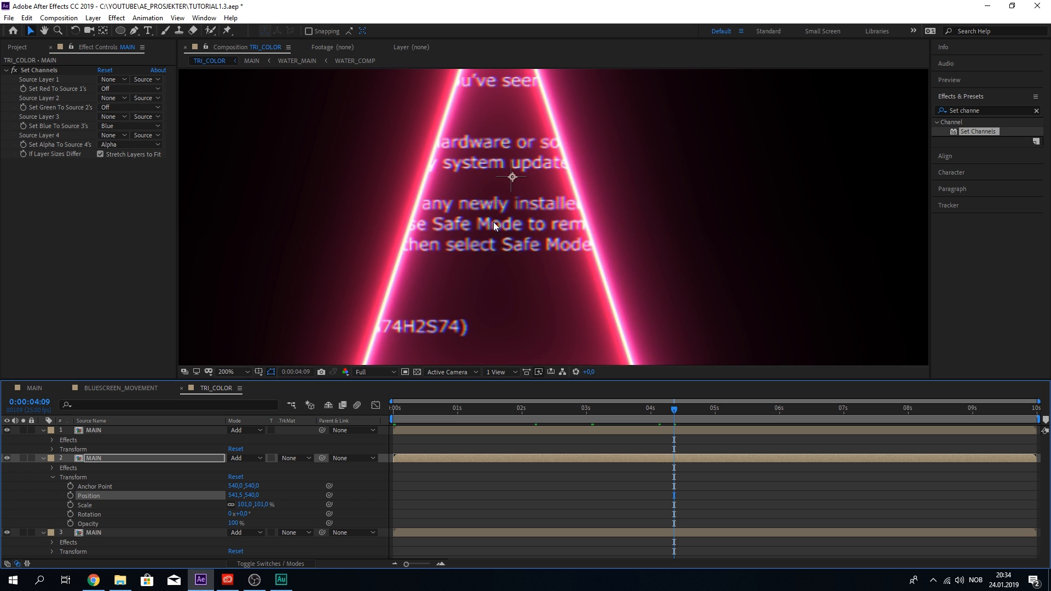
pyautogui.scroll(-6, 493, 227)
# Reduce the blue MAIN layer's rightward offset so its position is 541.3, 540
pyautogui.scroll(8, 445, 224)
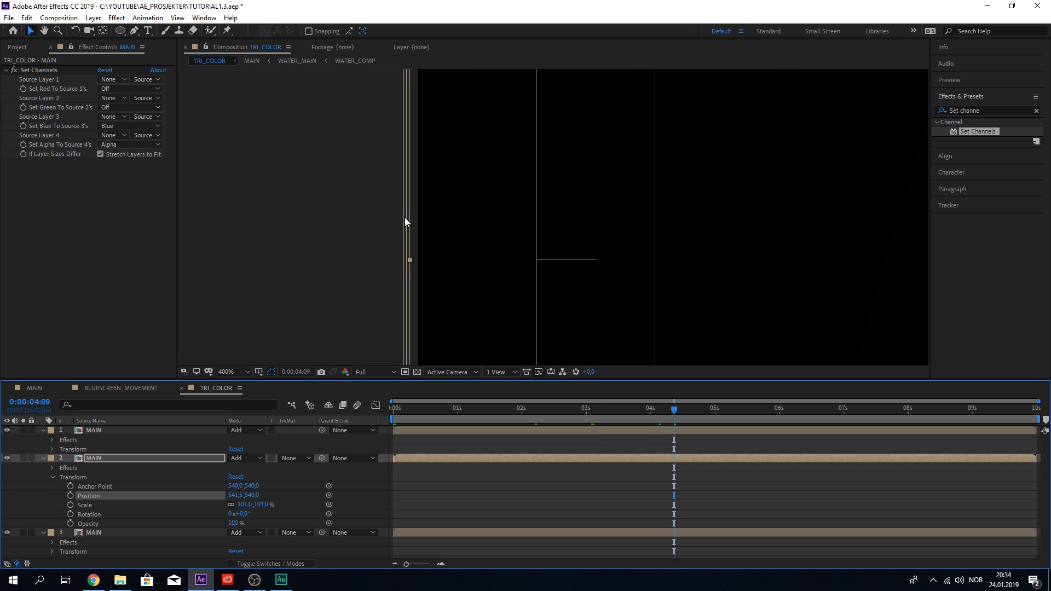
pyautogui.scroll(1, 425, 244)
pyautogui.scroll(-1, 425, 245)
pyautogui.scroll(2, 429, 273)
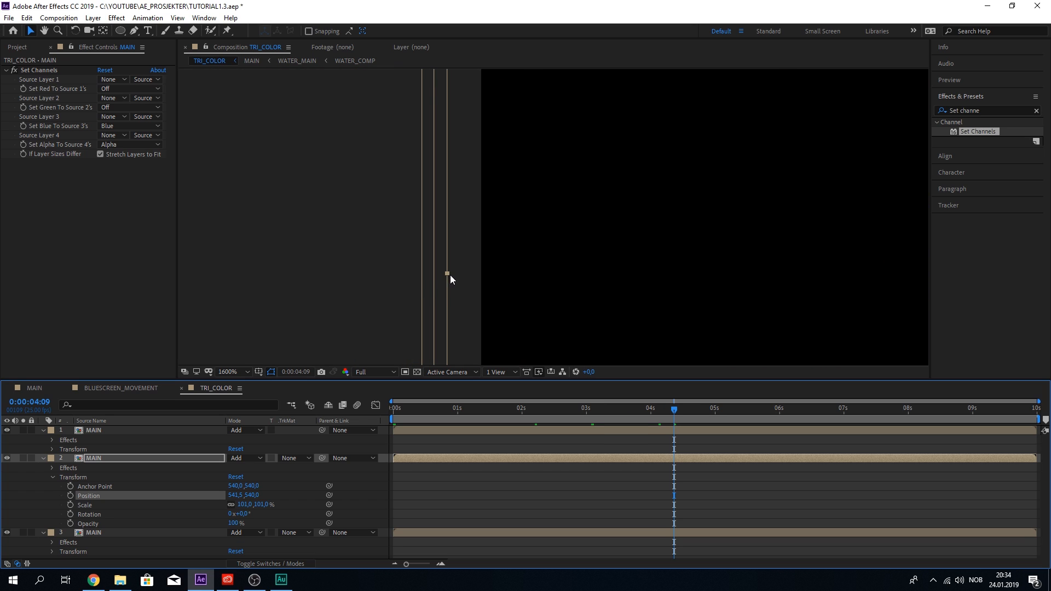
pyautogui.moveTo(448, 283); pyautogui.dragTo(445, 282)
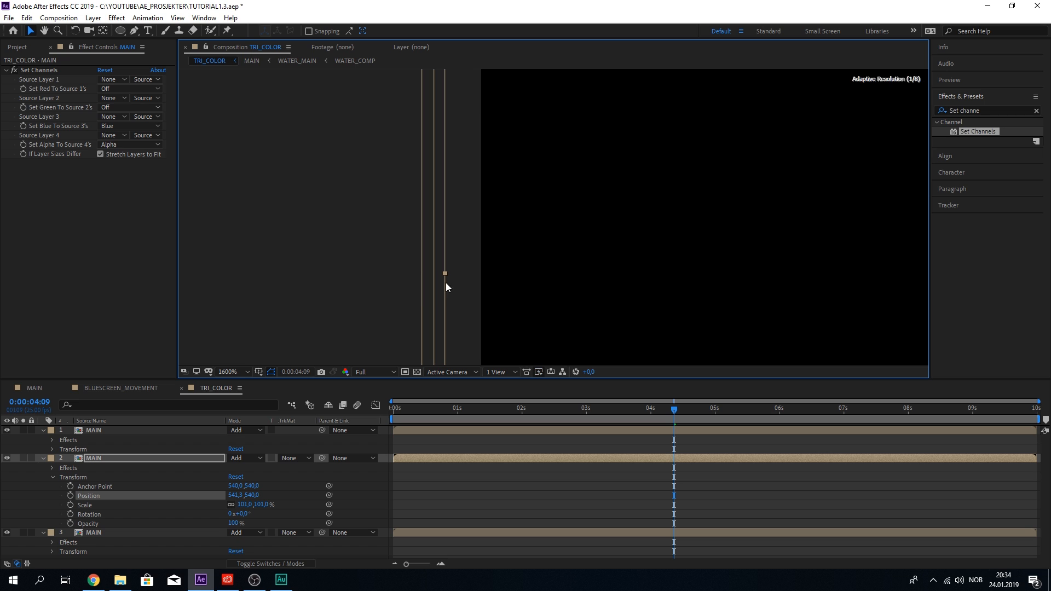
# Nudge the red MAIN layer slightly right to narrow its horizontal offset from the green layer
pyautogui.click(148, 430)
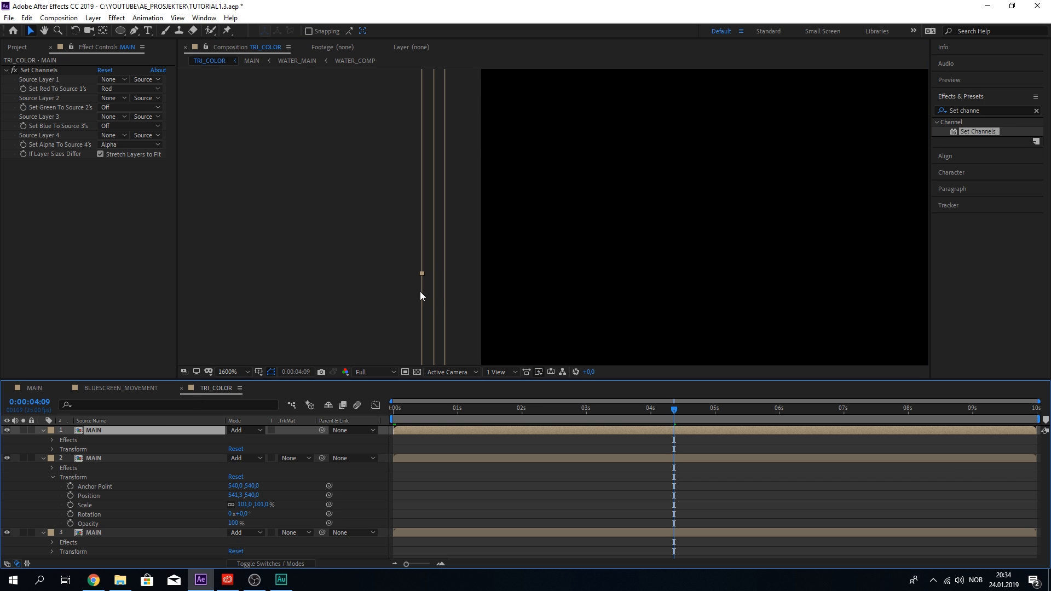
pyautogui.scroll(-5, 426, 294)
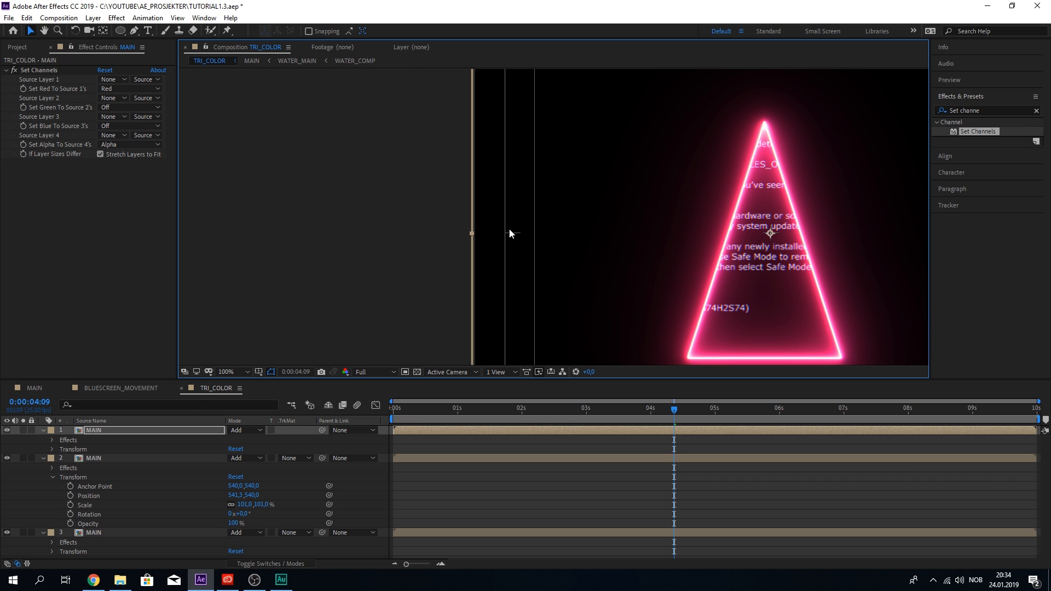
pyautogui.scroll(5, 485, 255)
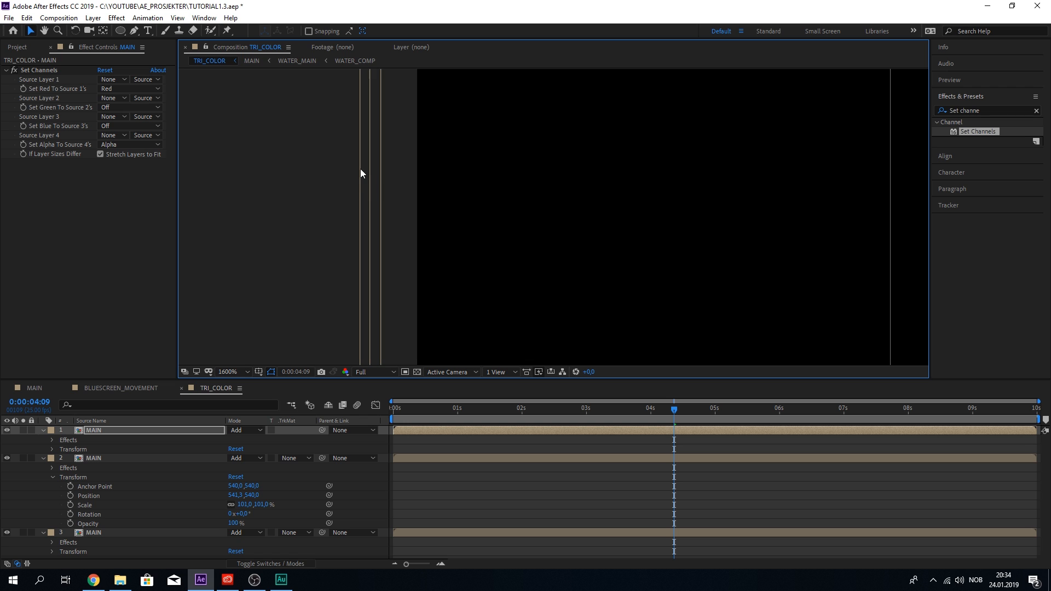
pyautogui.scroll(-5, 370, 173)
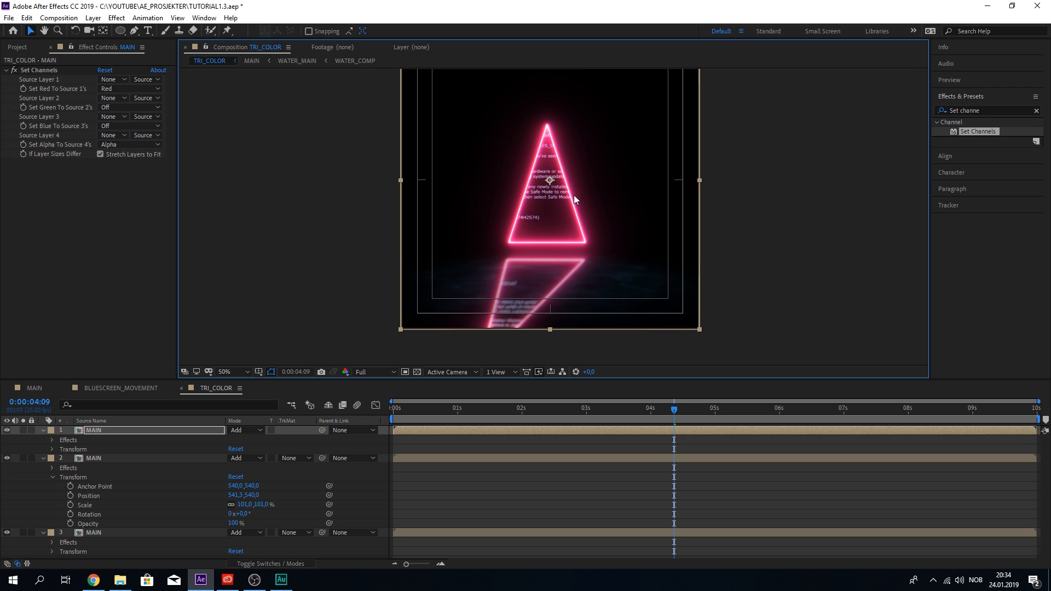
# Try a much larger leftward shift of the red MAIN layer, about 10 pixels, to compare the color split
pyautogui.scroll(5, 333, 191)
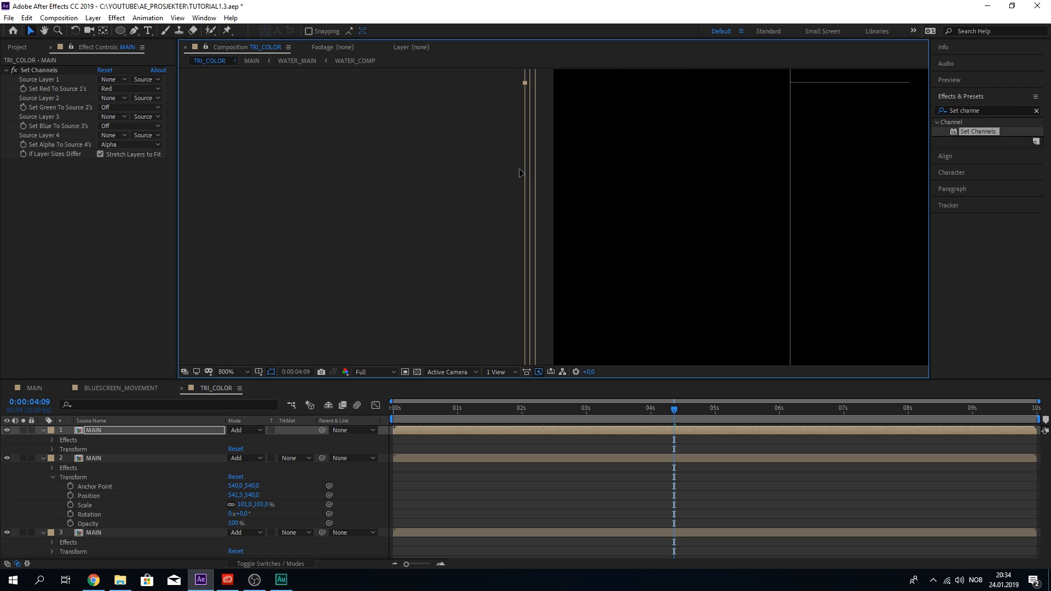
pyautogui.scroll(-10, 471, 166)
pyautogui.scroll(4, 554, 169)
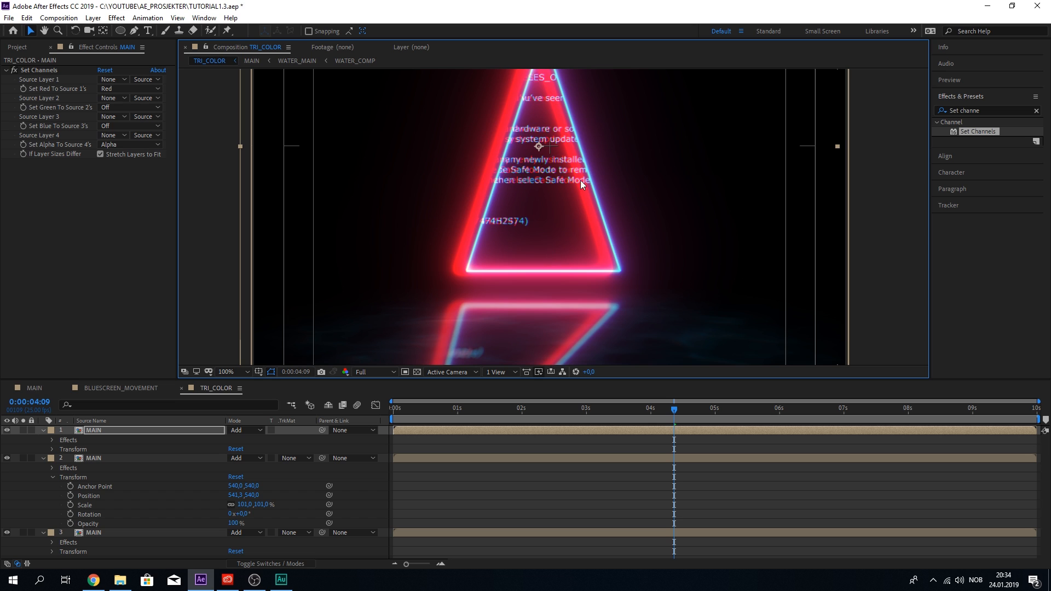
pyautogui.scroll(-3, 455, 174)
pyautogui.scroll(3, 376, 184)
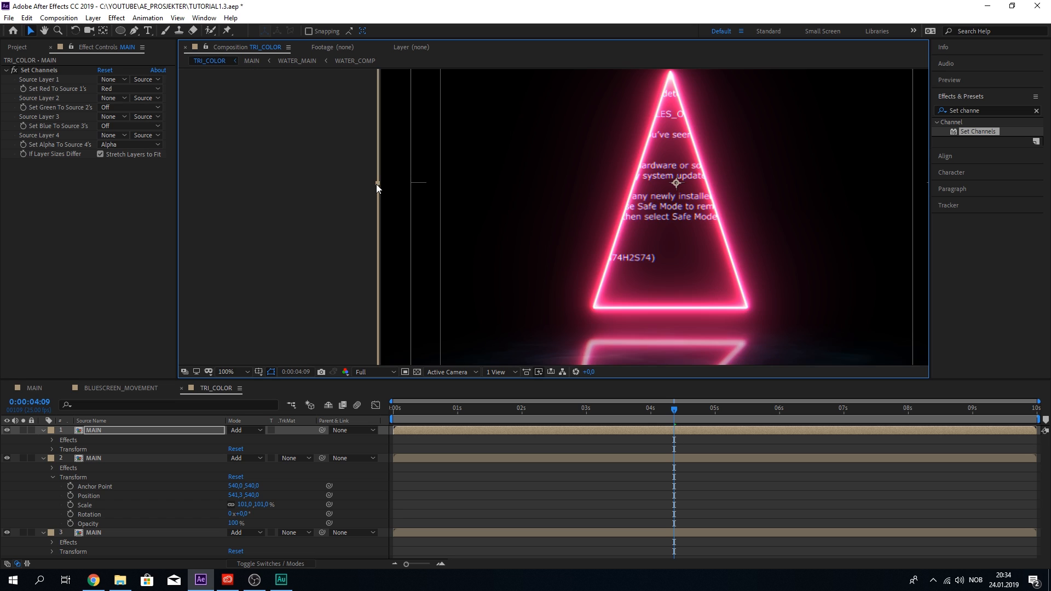
# Fine-tune the red MAIN layer slightly farther left of the green layer and check the whole frame
pyautogui.scroll(6, 376, 184)
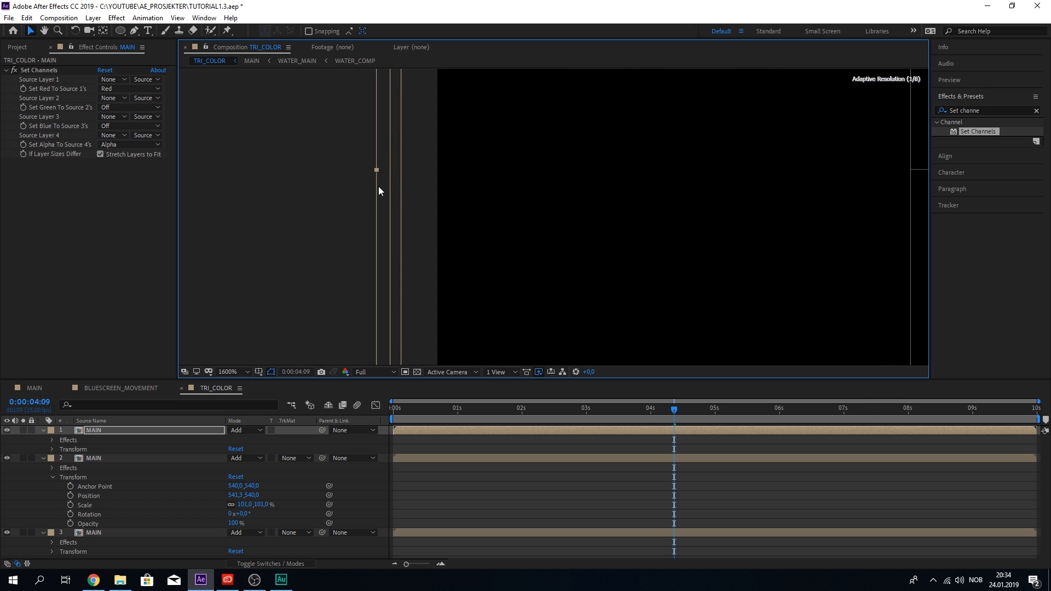
pyautogui.scroll(-12, 454, 174)
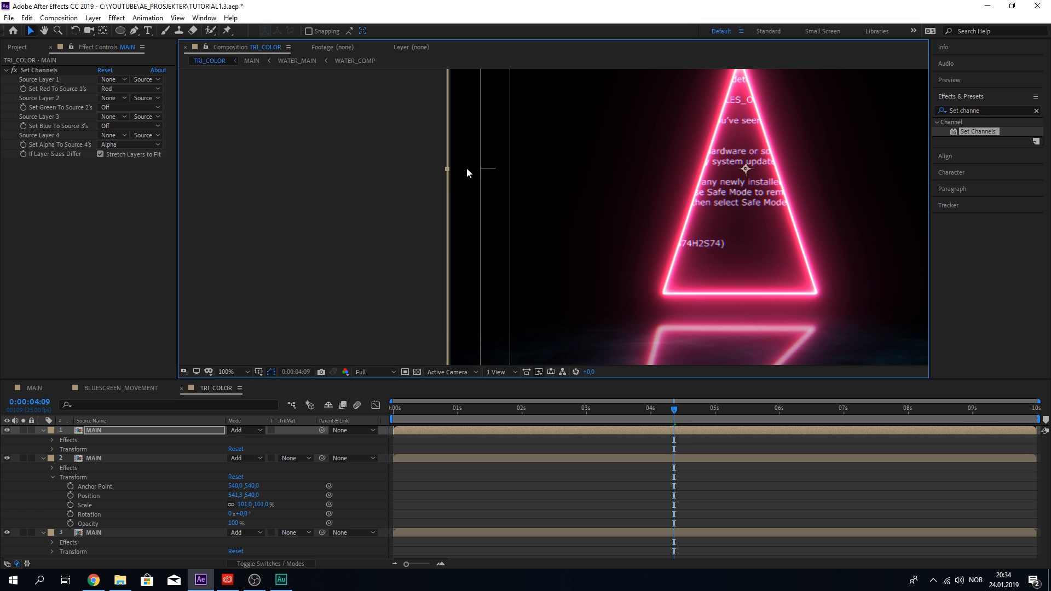
pyautogui.scroll(4, 579, 186)
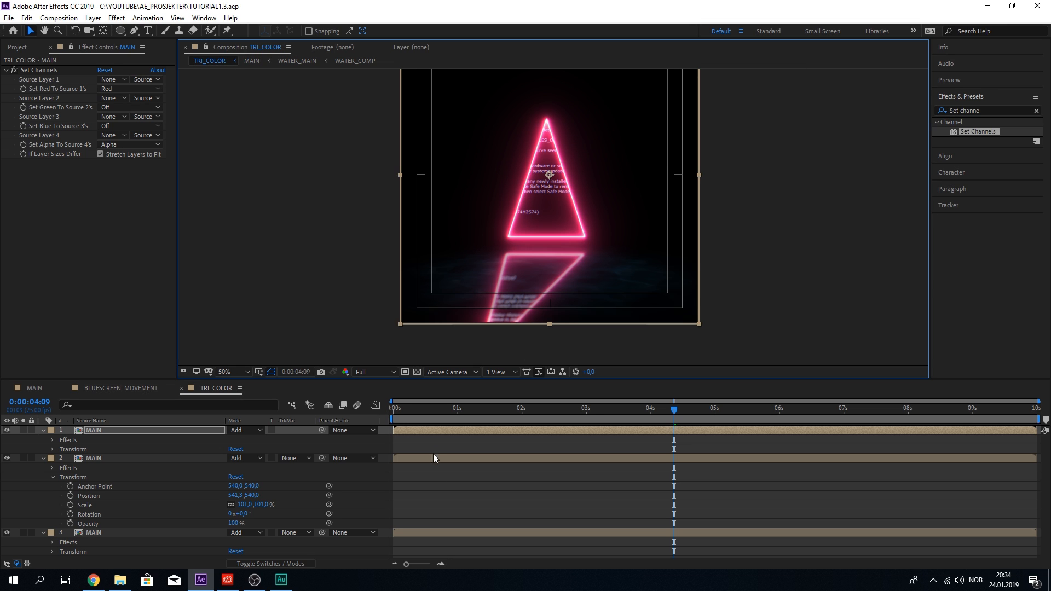
# Deselect the layers and collapse the properties of all three MAIN layers in TRI_COLOR
pyautogui.click(16, 460)
pyautogui.click(42, 430)
pyautogui.click(43, 439)
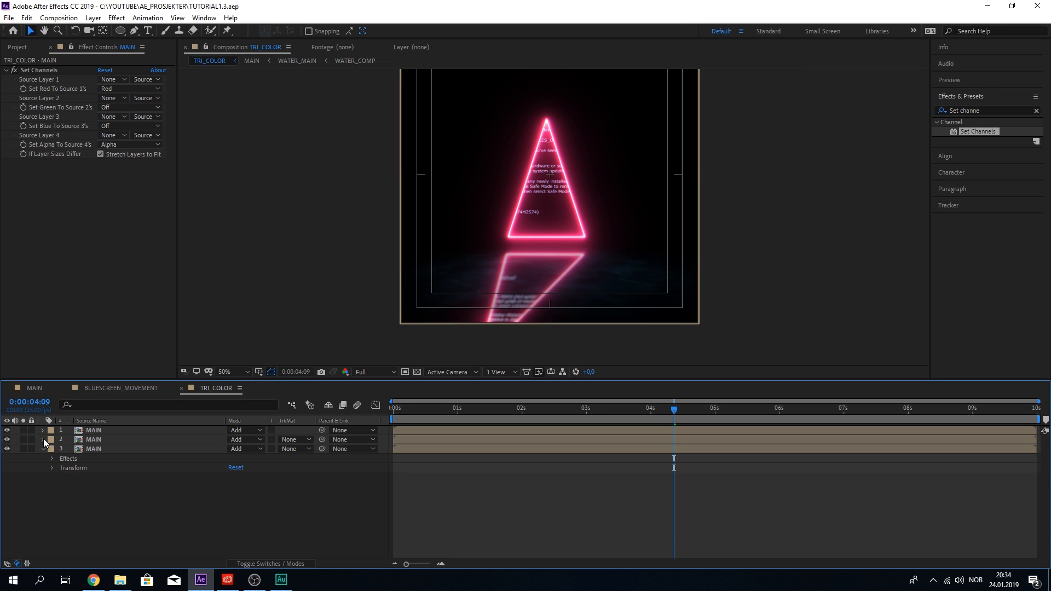
pyautogui.click(43, 449)
# Create a new composition named FILTERS and add the TRI_COLOR composition to it as a layer
pyautogui.click(31, 50)
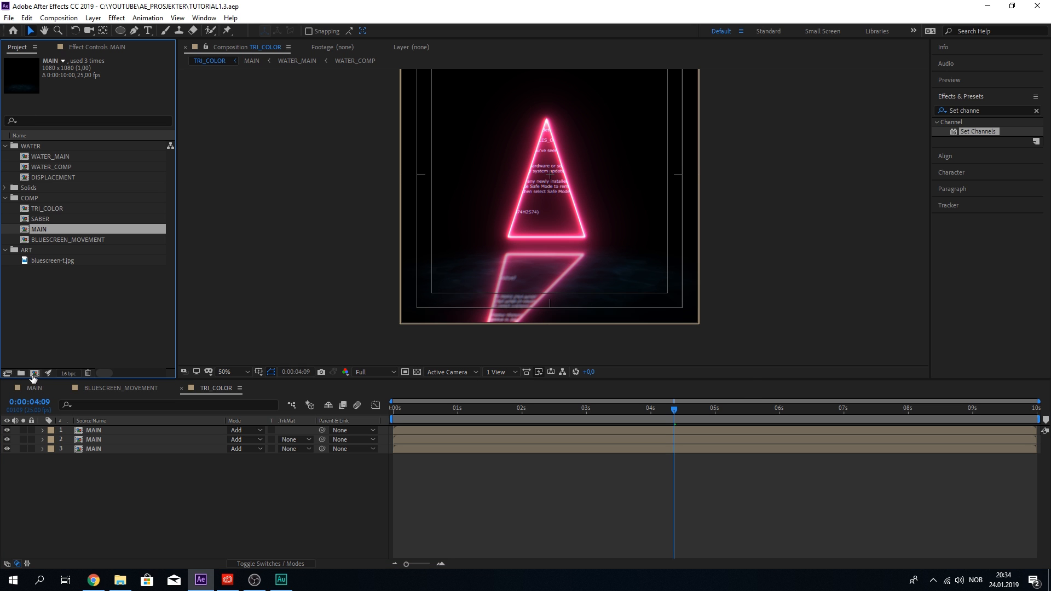
pyautogui.click(34, 374)
pyautogui.write('FILTERS')
pyautogui.press('Return')
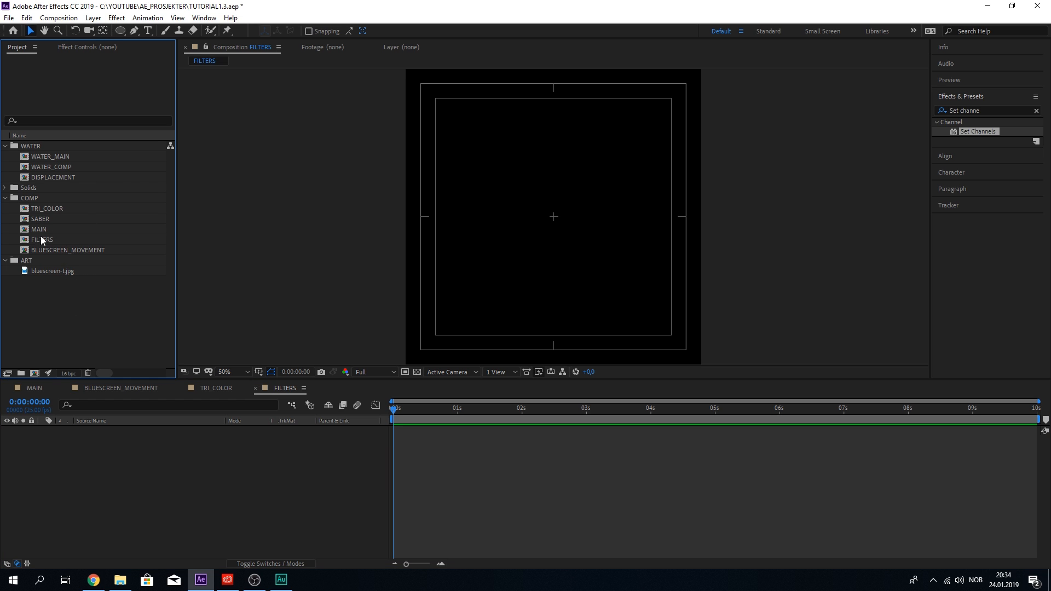
pyautogui.click(57, 209)
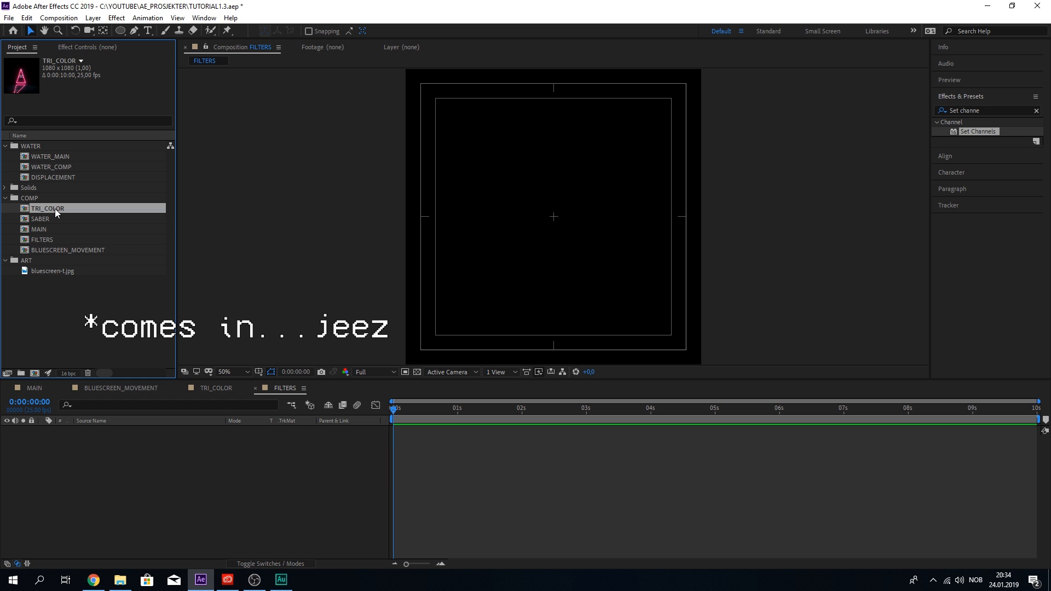
pyautogui.moveTo(55, 209); pyautogui.dragTo(211, 485)
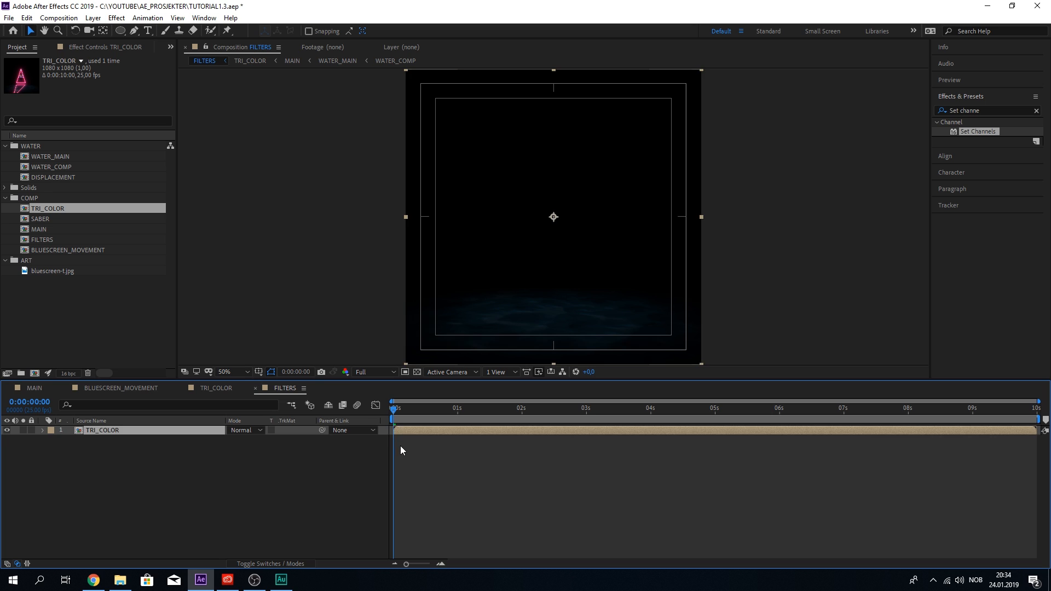
# Create a project folder named FILTERS
pyautogui.rightClick(63, 293)
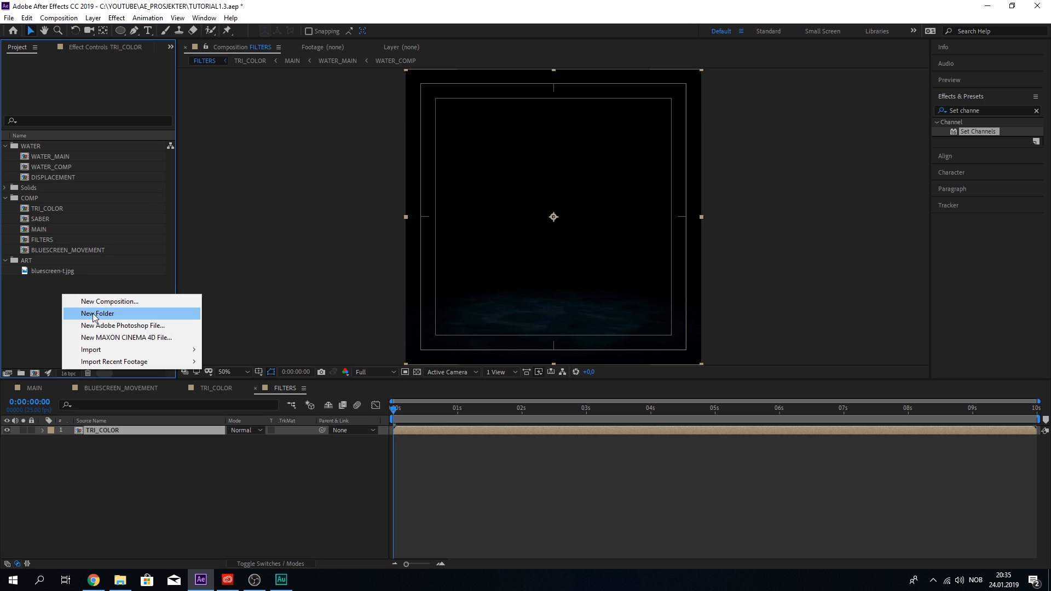
pyautogui.click(88, 313)
pyautogui.write('FILTERS')
pyautogui.press('Return')
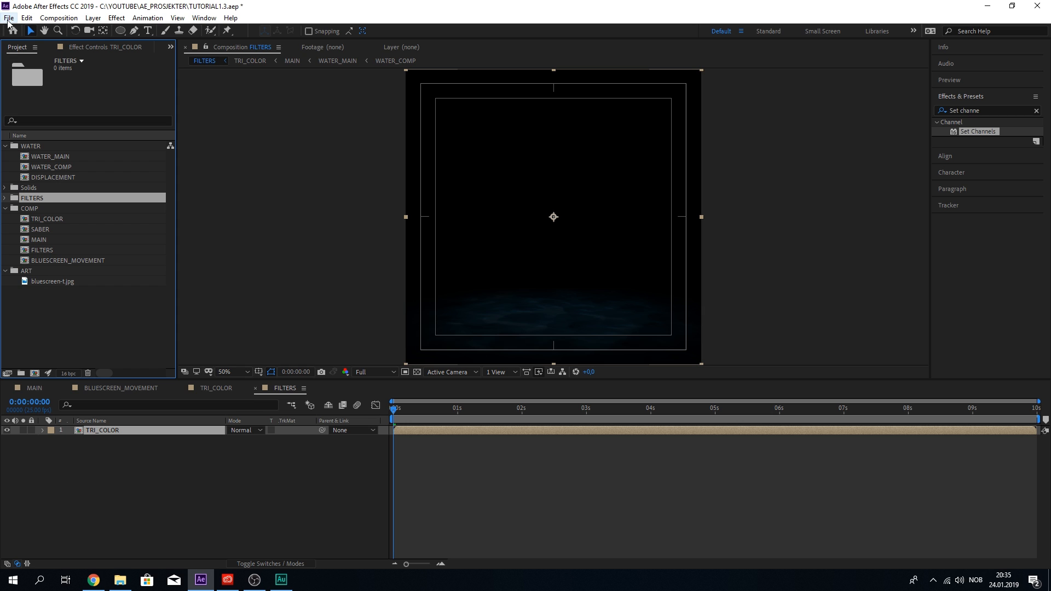
# Open the SABER composition from MAIN and preview the moving bluescreen text inside the triangle
pyautogui.click(25, 388)
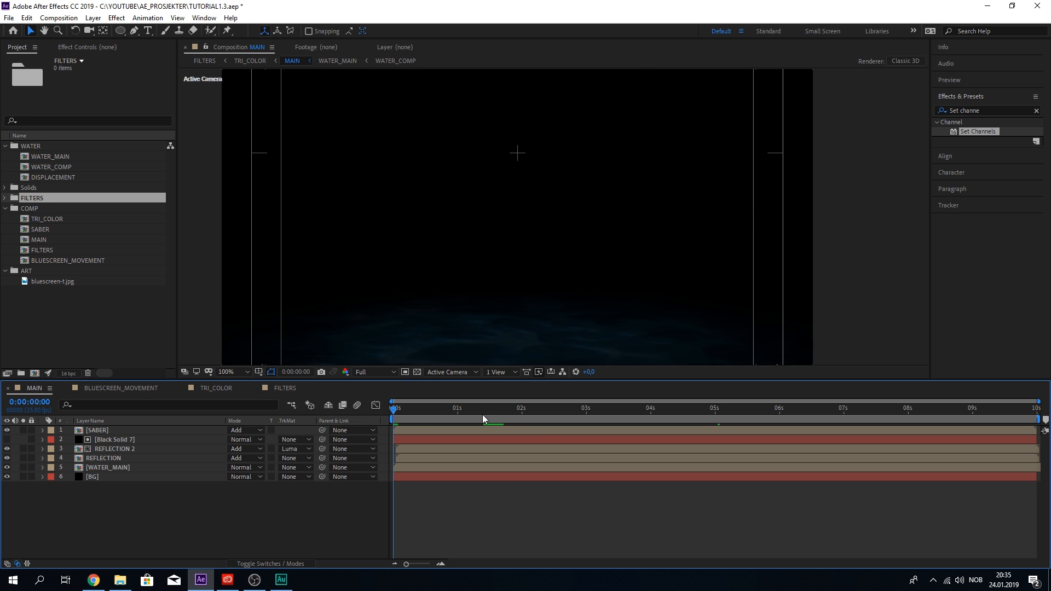
pyautogui.moveTo(393, 410); pyautogui.dragTo(457, 414)
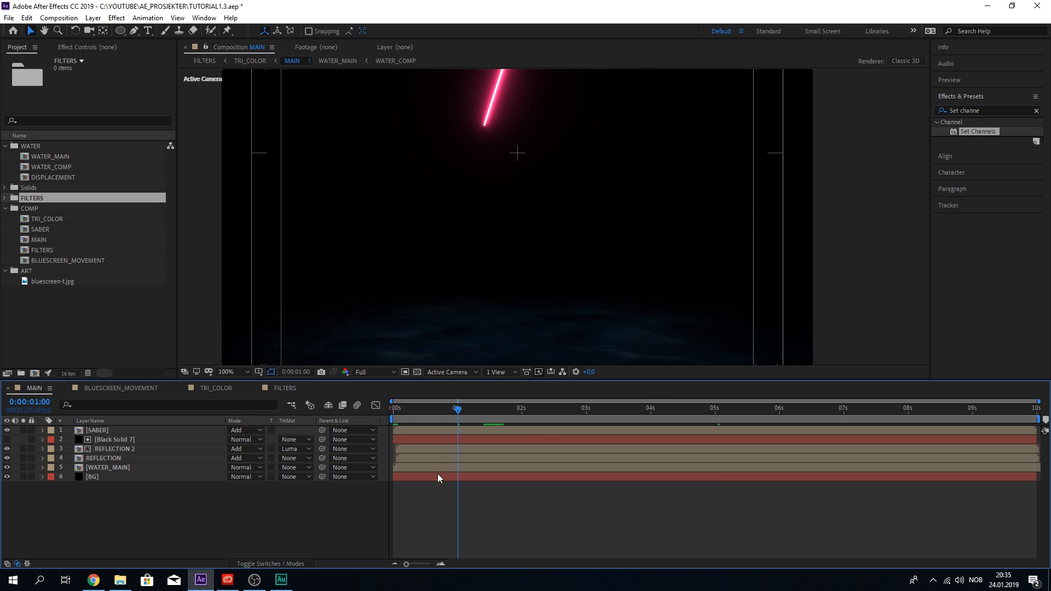
pyautogui.click(441, 459)
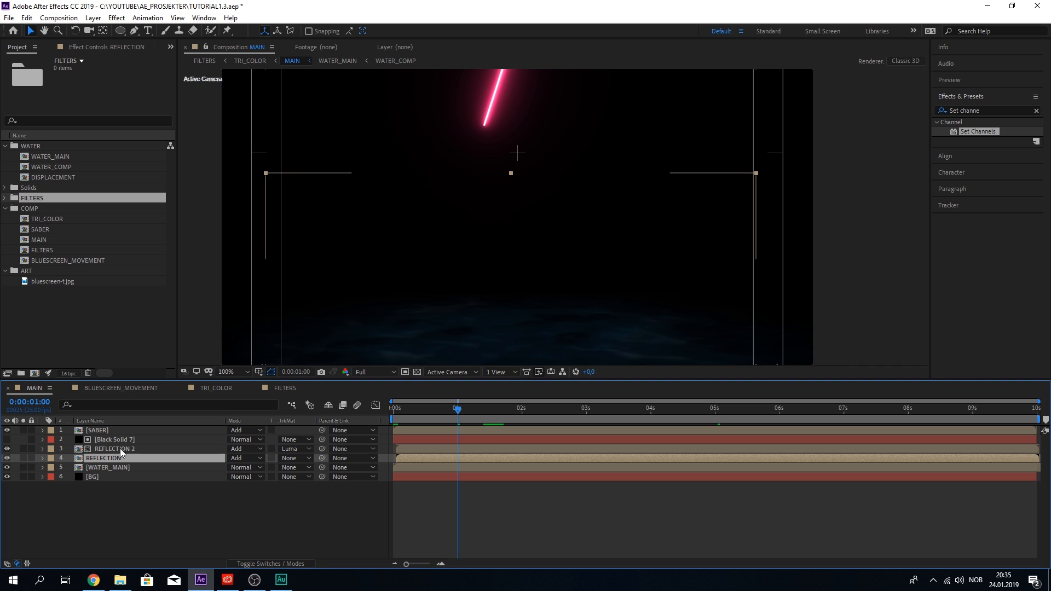
pyautogui.doubleClick(117, 431)
pyautogui.click(146, 449)
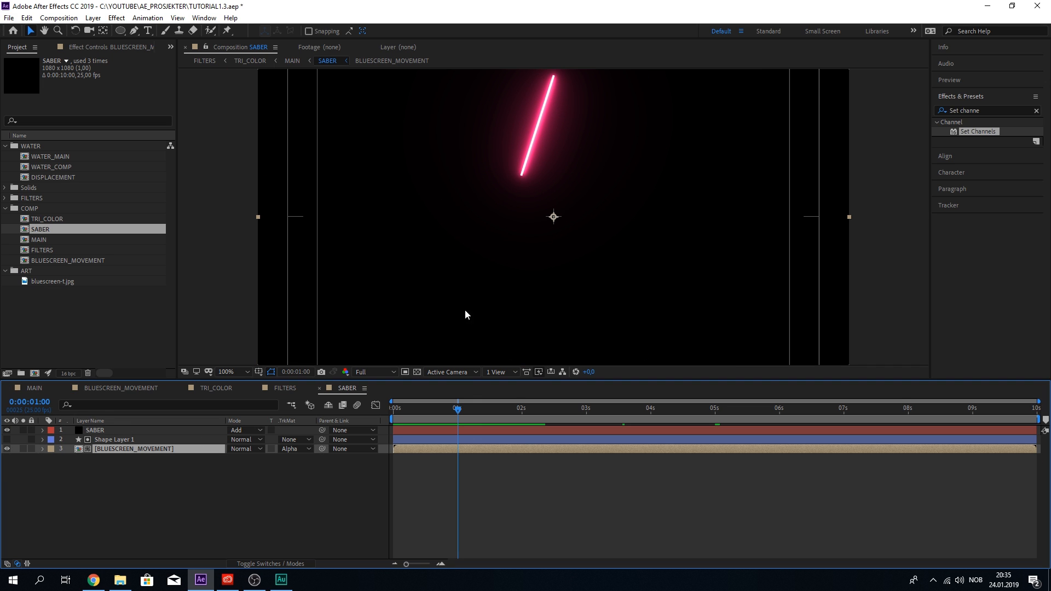
pyautogui.moveTo(452, 411); pyautogui.dragTo(533, 406)
pyautogui.press('space')
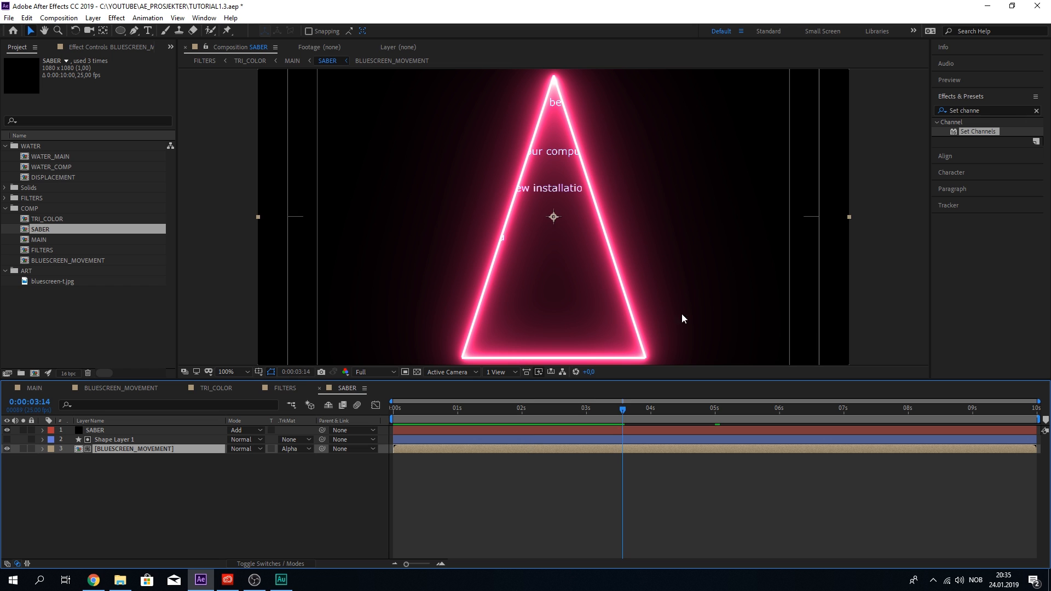
pyautogui.press('space')
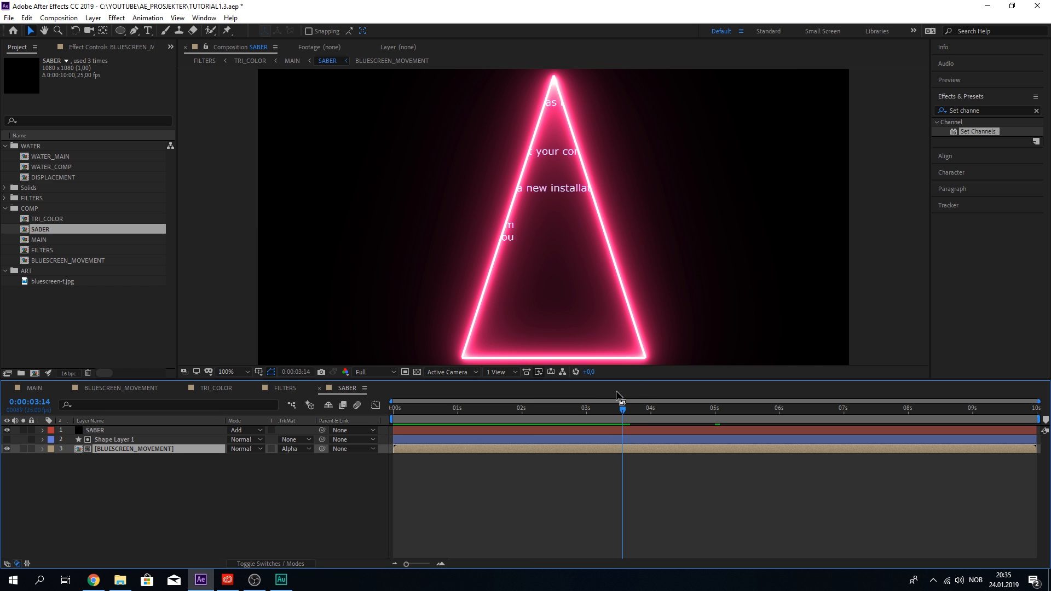
# Import Screen Glitch - Free Stock Footage.mp4 into the FILTERS folder and place it as a hidden bottom layer in SABER
pyautogui.click(45, 313)
pyautogui.click(37, 197)
pyautogui.click(5, 16)
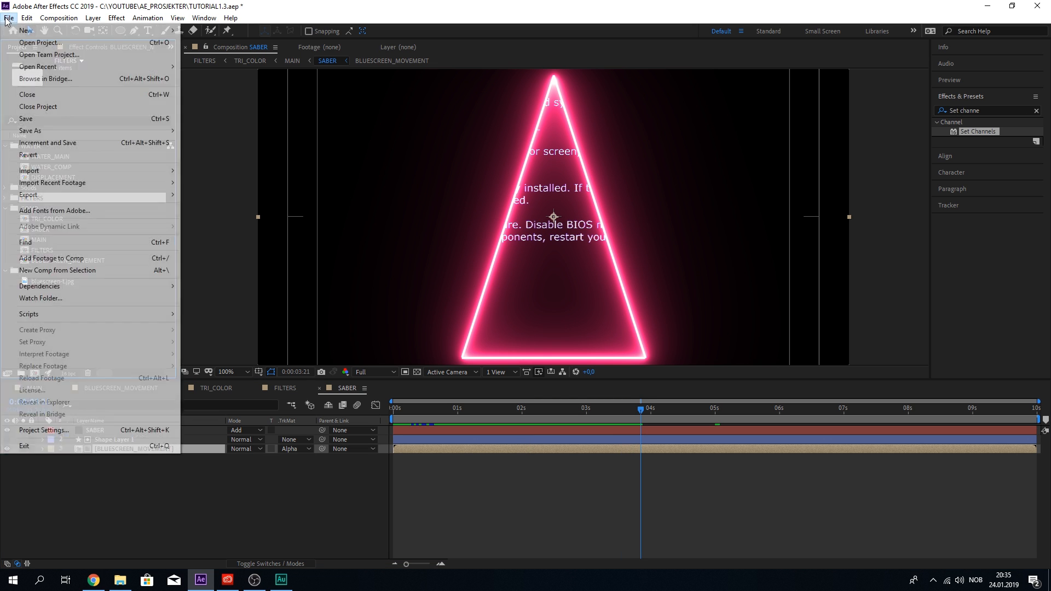
pyautogui.moveTo(75, 171)
pyautogui.click(241, 171)
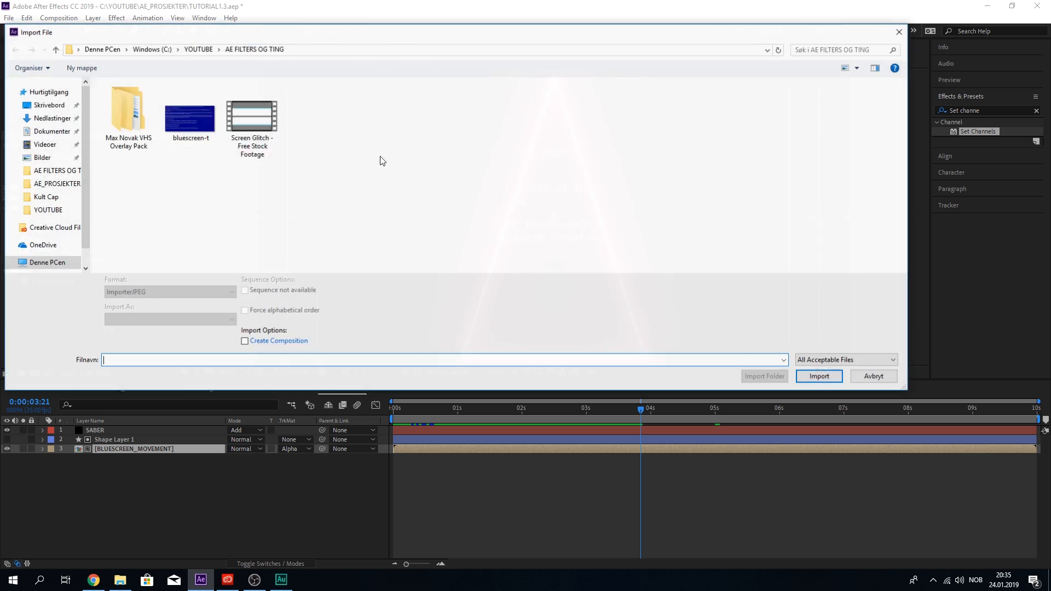
pyautogui.click(252, 117)
pyautogui.click(823, 372)
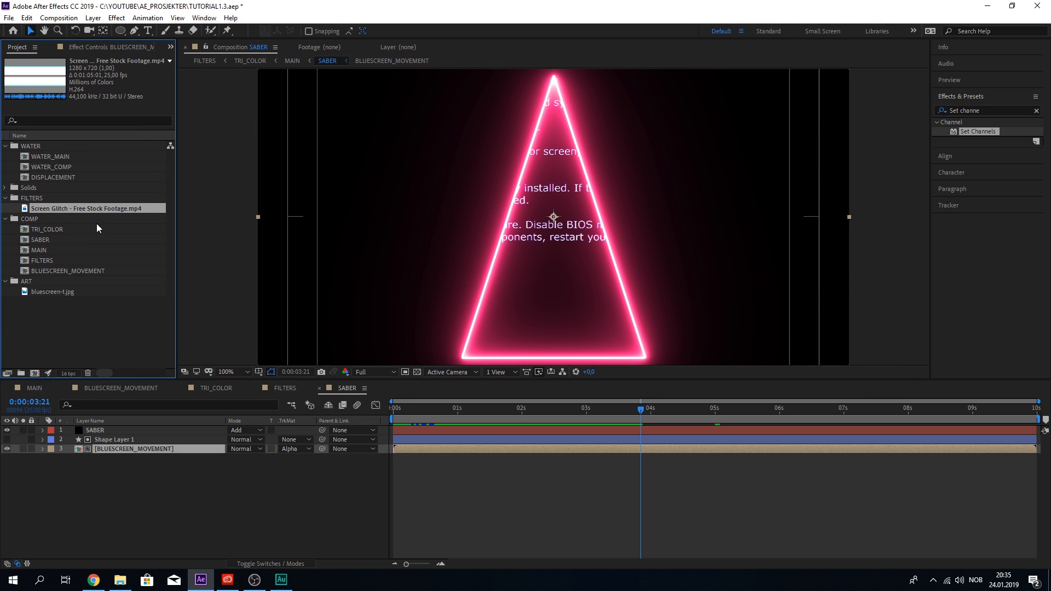
pyautogui.moveTo(104, 209); pyautogui.dragTo(101, 475)
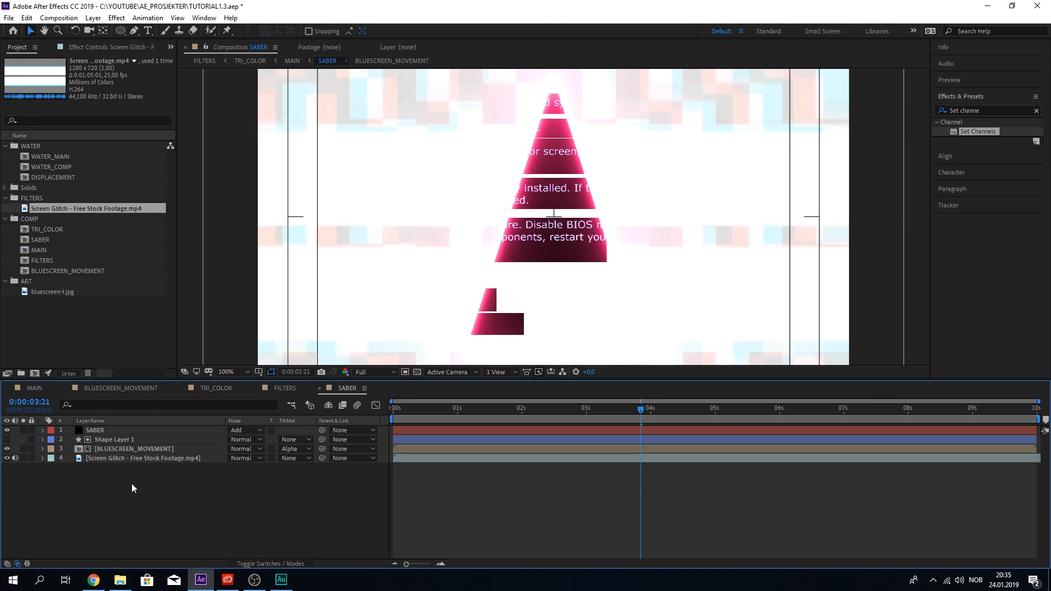
pyautogui.click(7, 458)
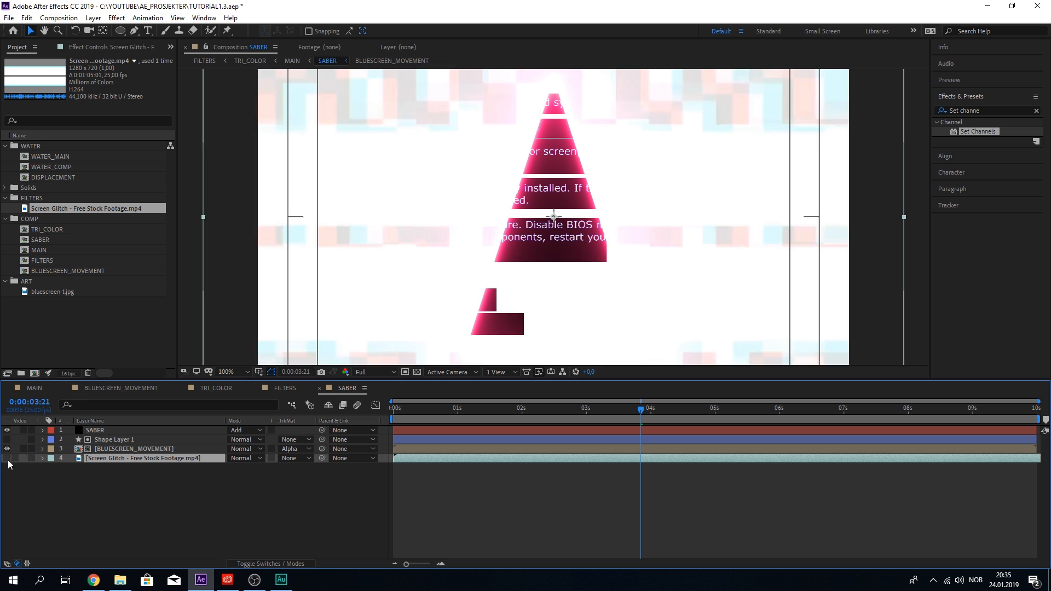
# Apply Displacement Map to the BLUESCREEN_MOVEMENT layer with the Screen Glitch footage as its map layer, and preview the distortion
pyautogui.click(997, 108)
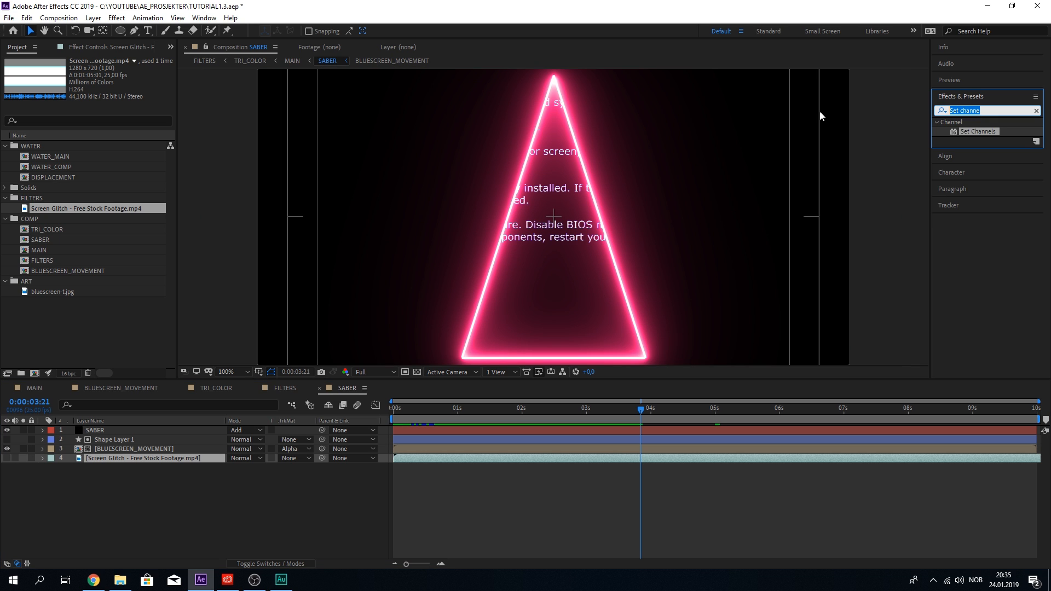
pyautogui.write('displa')
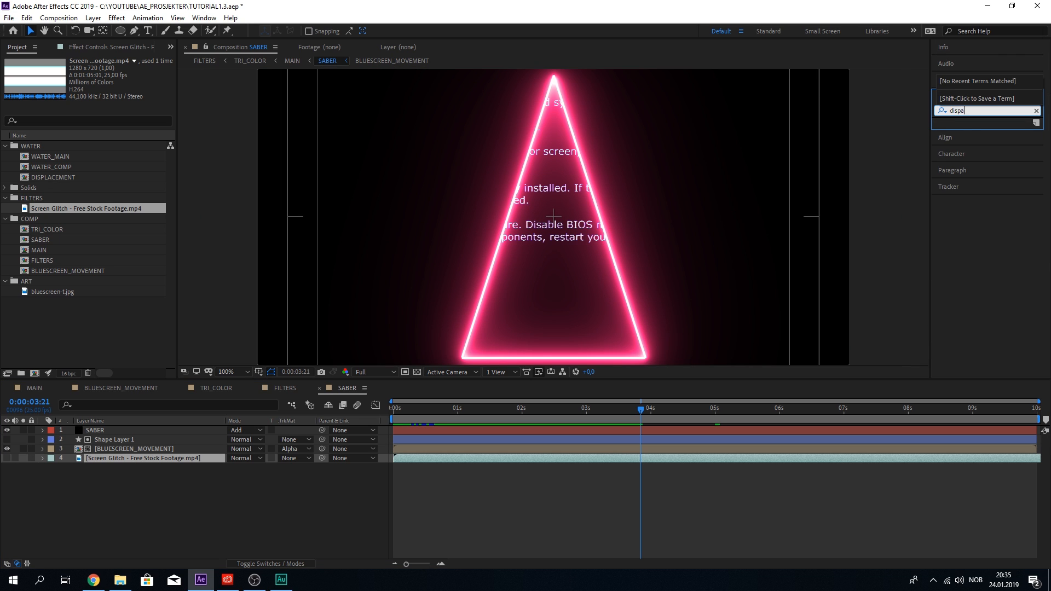
pyautogui.write('cem')
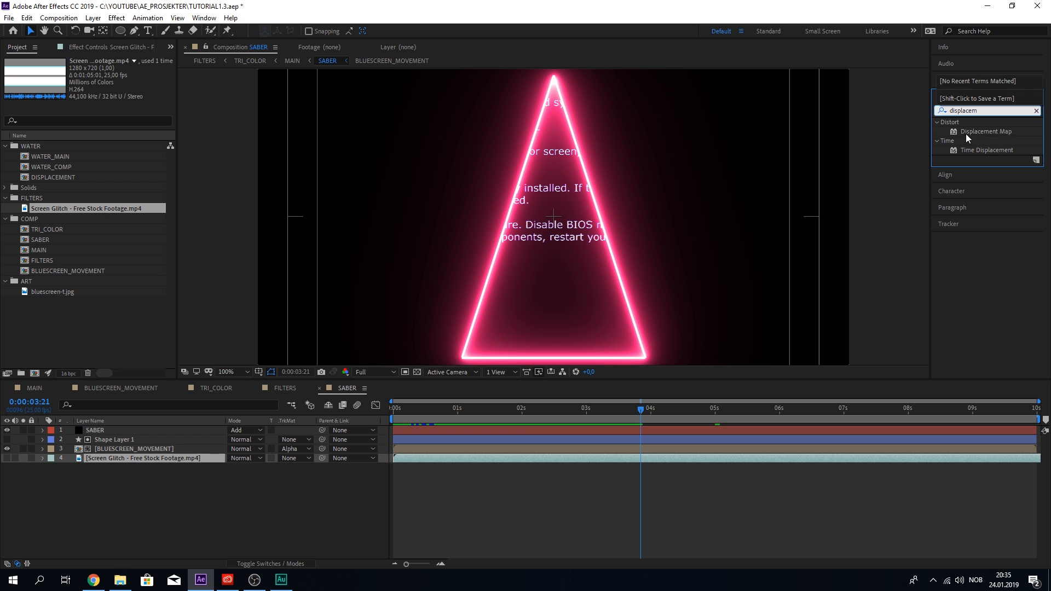
pyautogui.moveTo(967, 135); pyautogui.dragTo(126, 448)
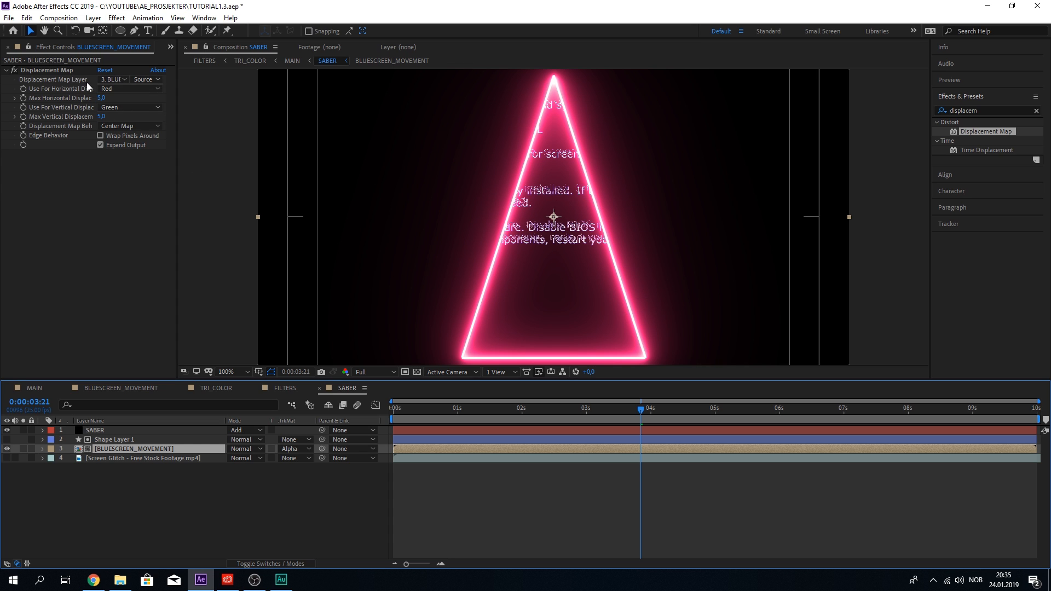
pyautogui.click(111, 79)
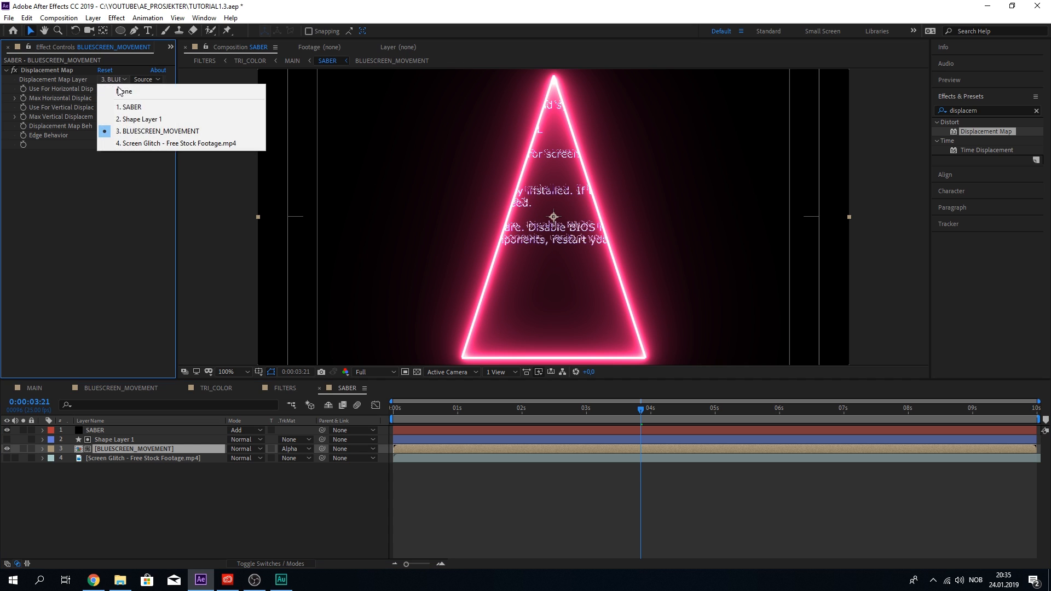
pyautogui.click(147, 144)
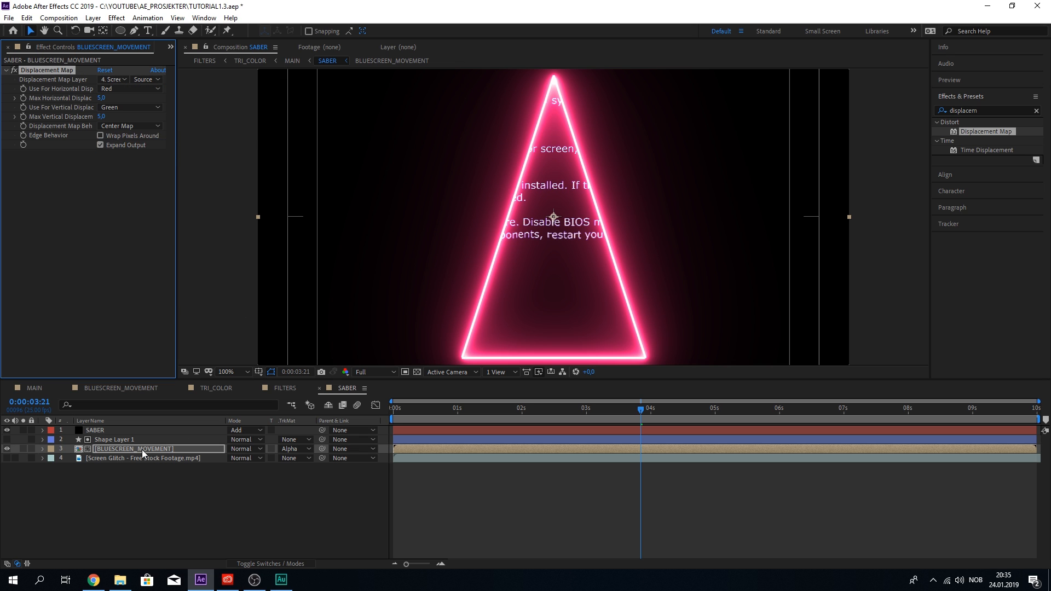
pyautogui.click(111, 456)
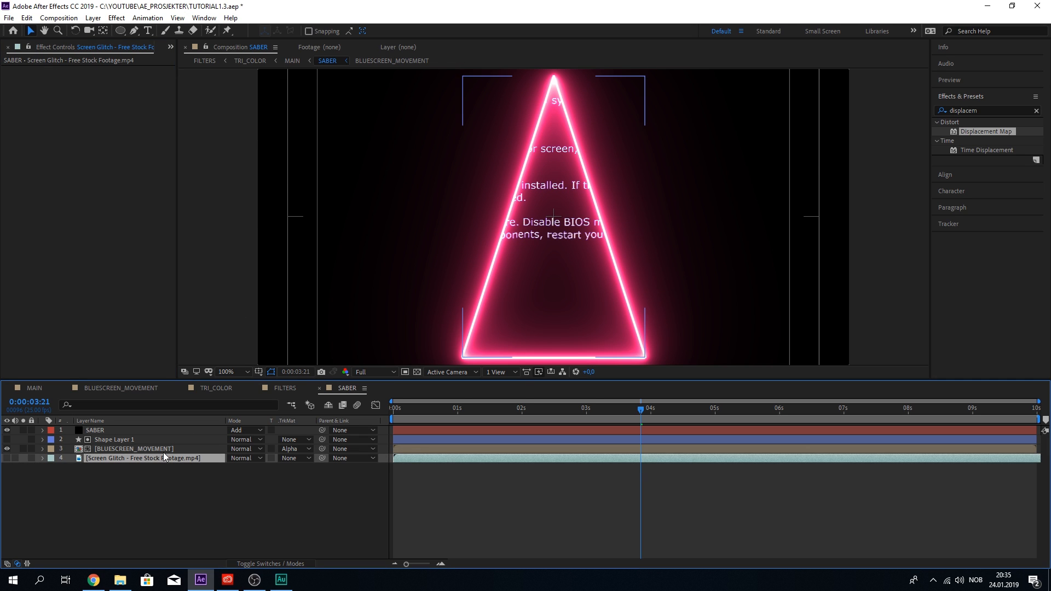
pyautogui.click(409, 448)
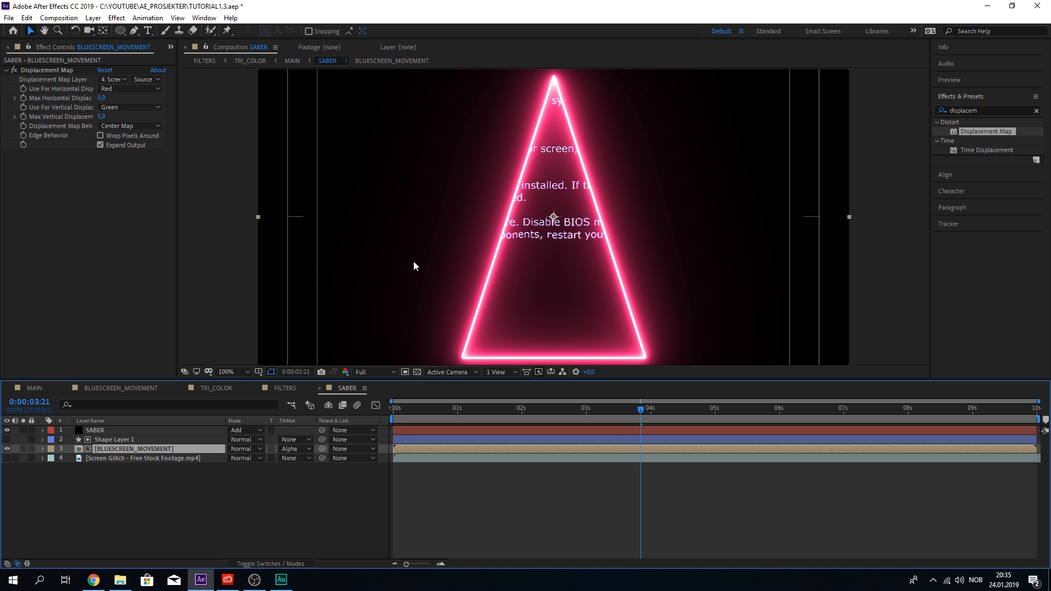
pyautogui.press('space')
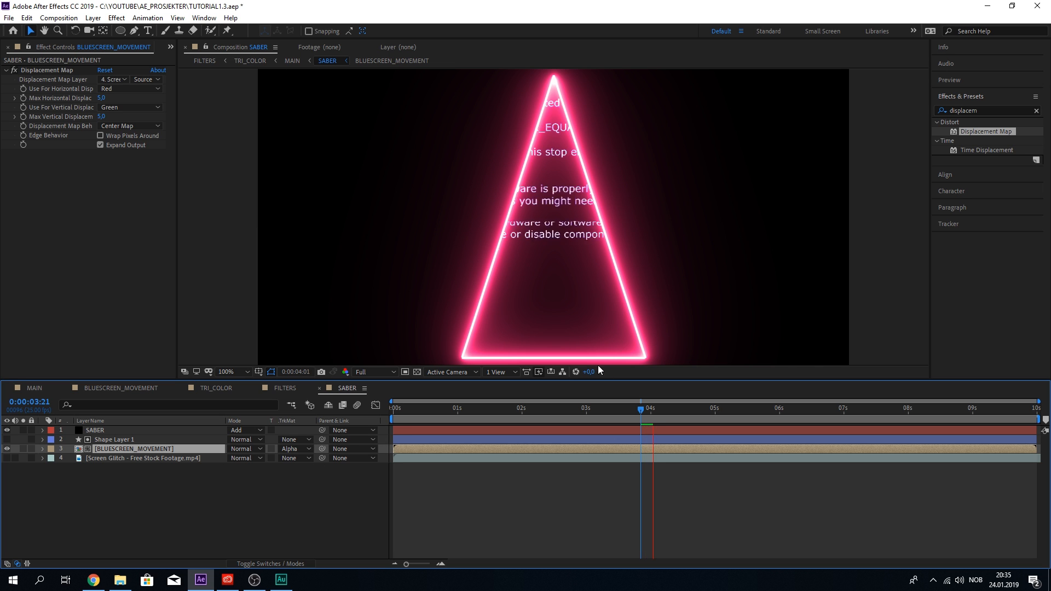
pyautogui.click(649, 420)
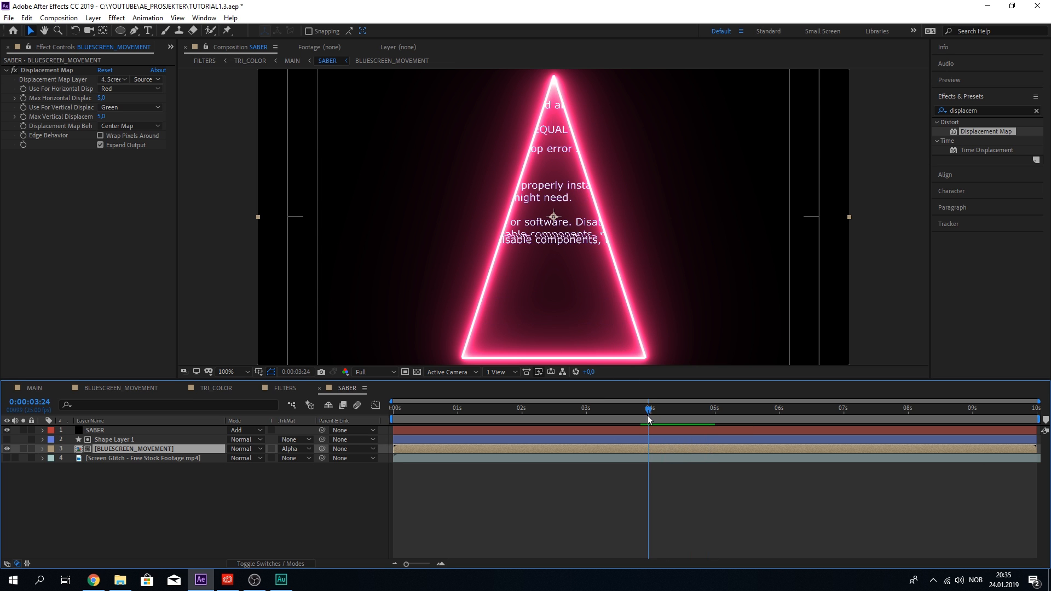
# Try 0,4 for both the maximum horizontal and vertical displacement on BLUESCREEN_MOVEMENT and preview the text
pyautogui.click(101, 98)
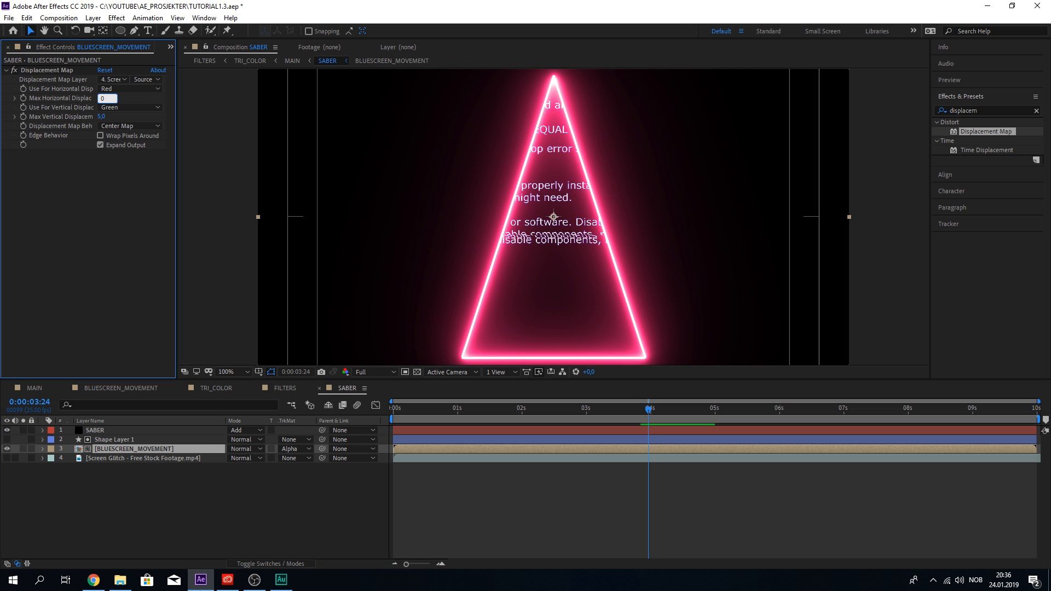
pyautogui.click(101, 116)
pyautogui.write('0,4')
pyautogui.press('Return')
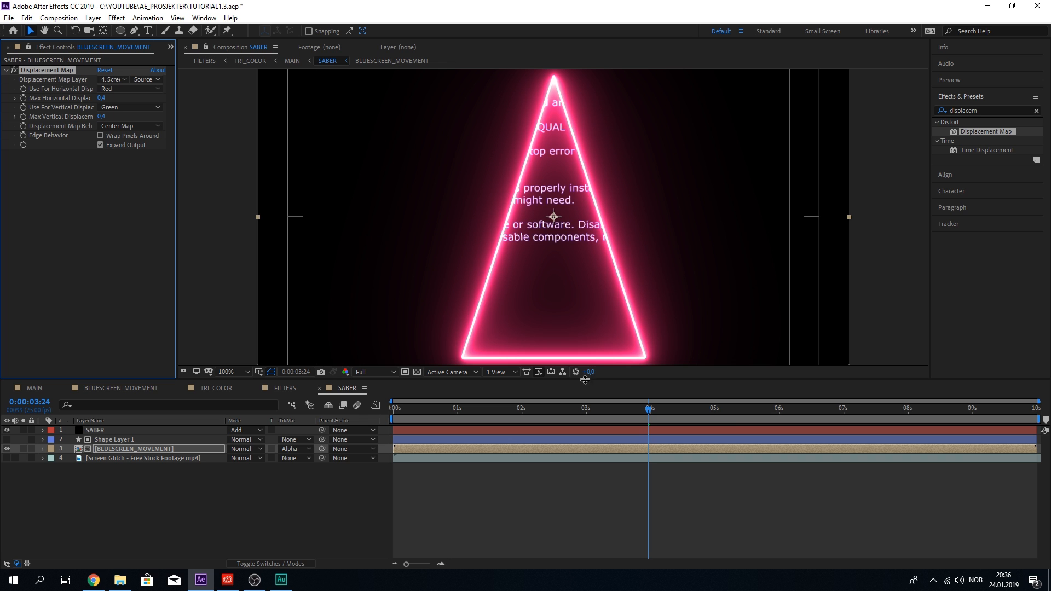
pyautogui.press('space')
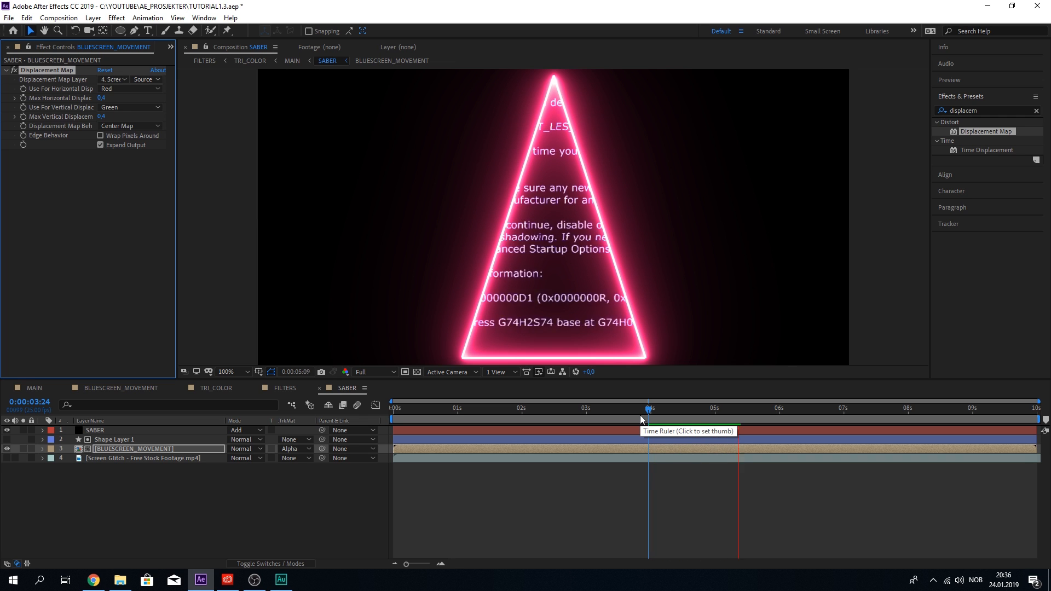
pyautogui.click(639, 415)
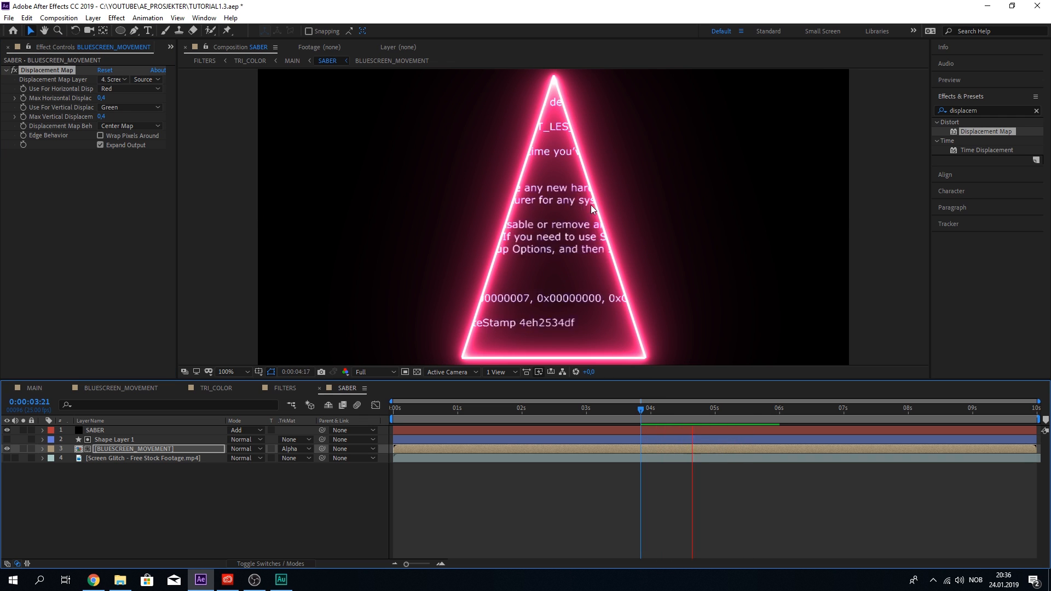
pyautogui.press('space')
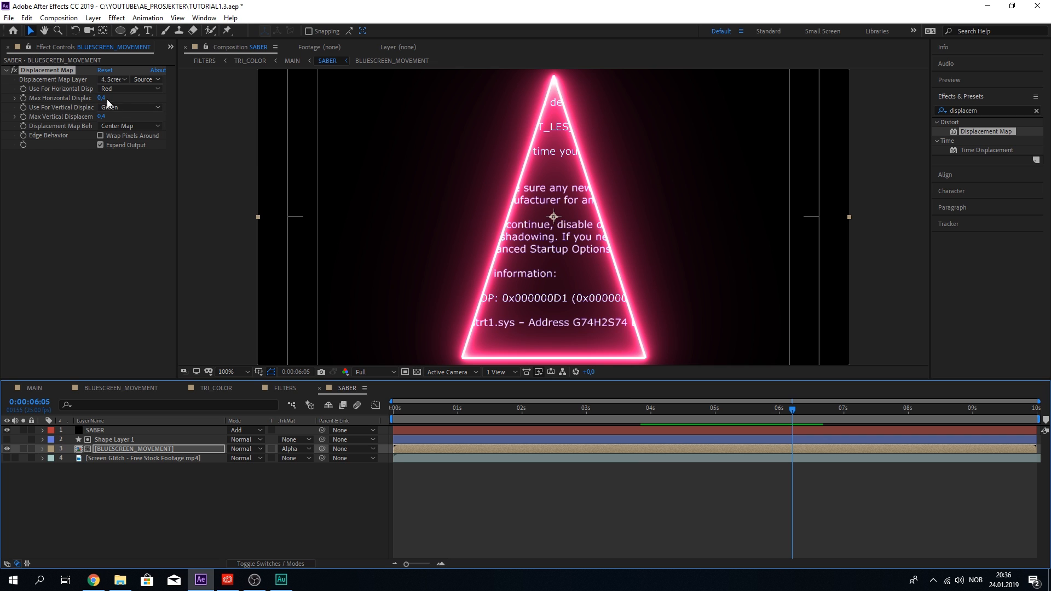
# Set the maximum horizontal and vertical displacement of BLUESCREEN_MOVEMENT to 0,3 and save the project
pyautogui.click(102, 98)
pyautogui.write('0,3')
pyautogui.click(30, 210)
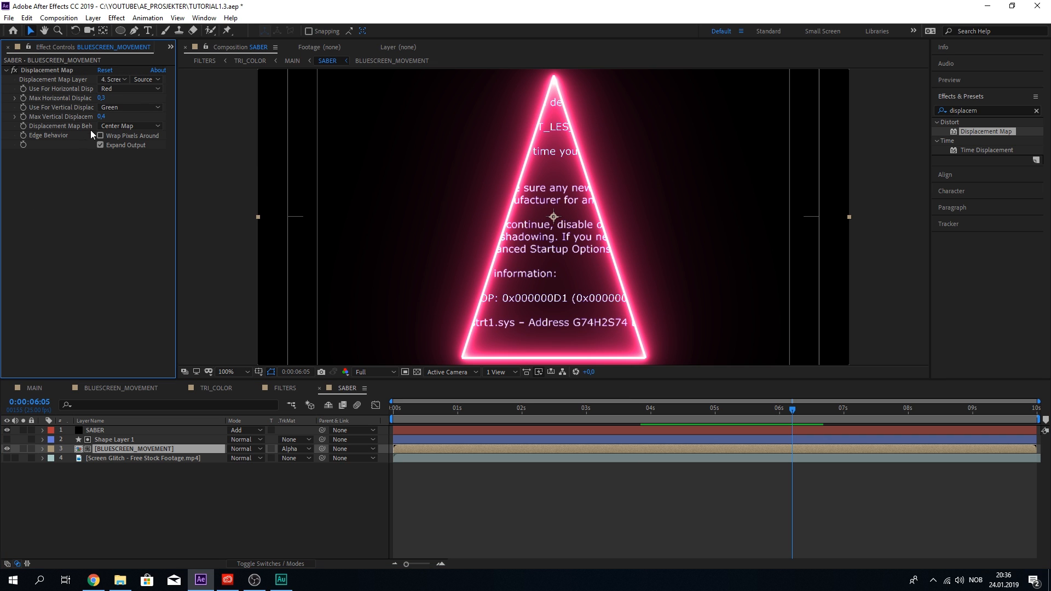
pyautogui.click(102, 117)
pyautogui.write('0,3')
pyautogui.press('Return')
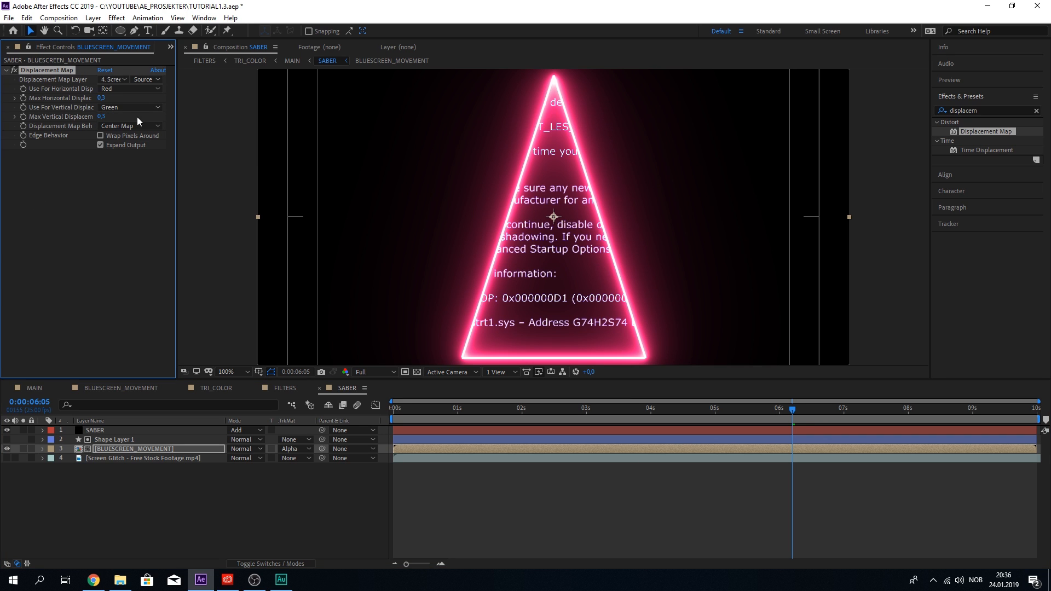
pyautogui.press('space')
pyautogui.hotkey('ctrl', 's')
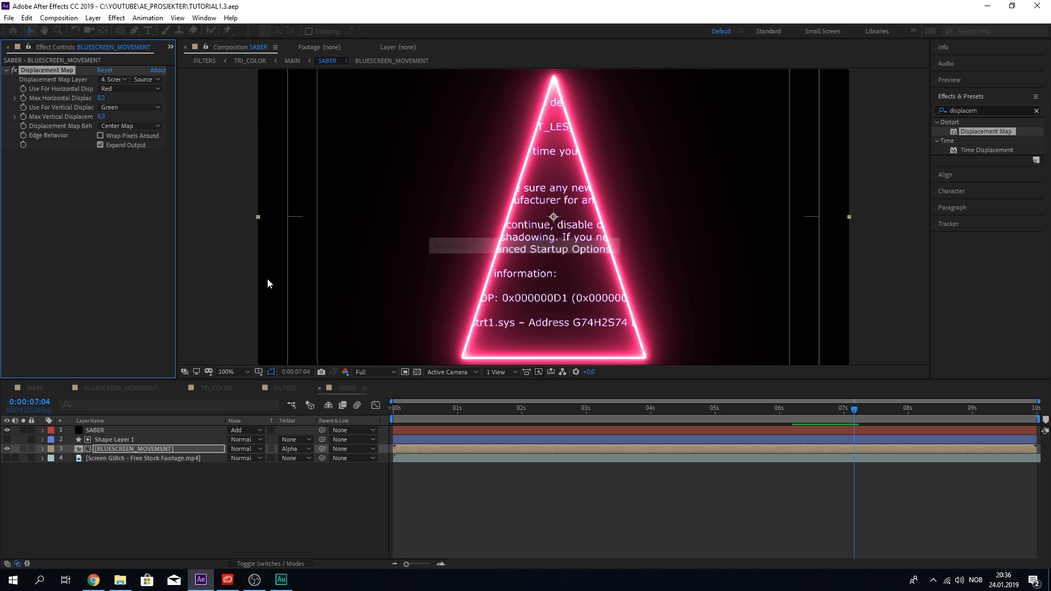
# Open the FILTERS composition and collapse the properties of its TRI_COLOR layer
pyautogui.click(54, 383)
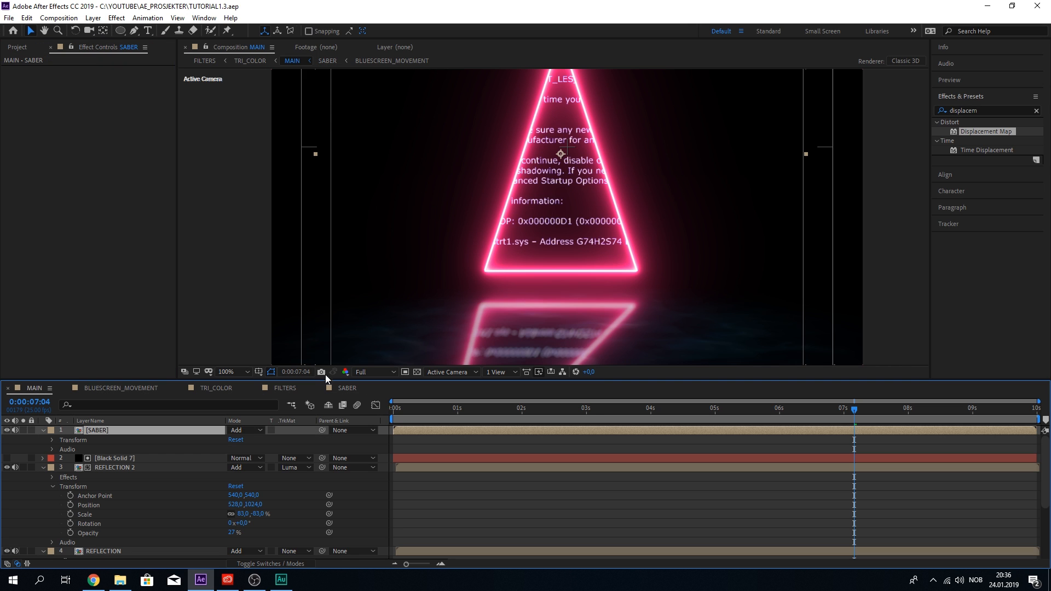
pyautogui.click(236, 388)
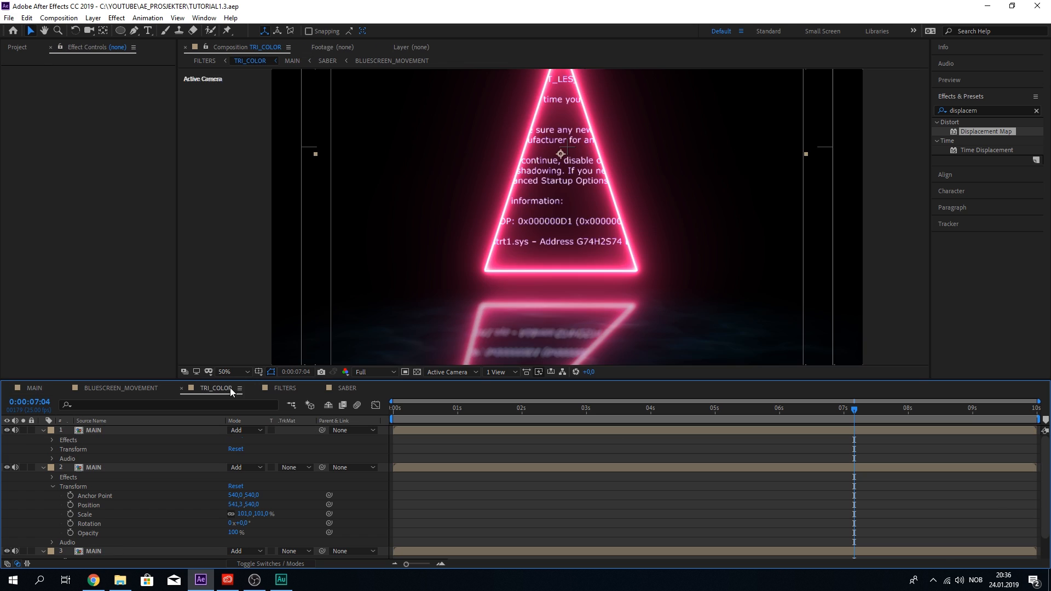
pyautogui.click(285, 388)
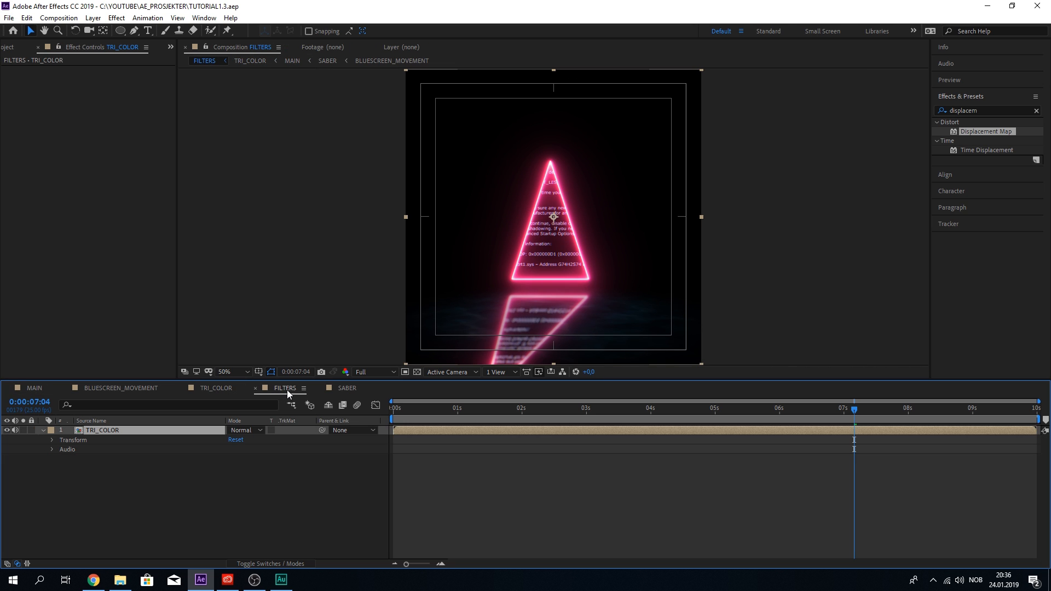
pyautogui.click(42, 430)
# Import every clip from the Max Novak VHS Overlay Pack into the FILTERS project folder
pyautogui.click(170, 48)
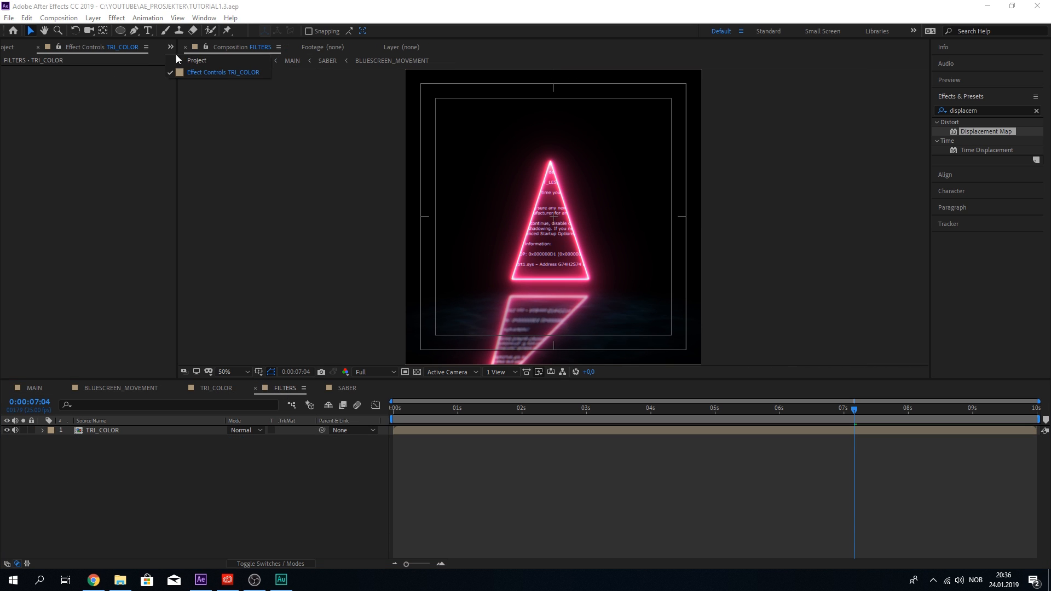
pyautogui.click(181, 59)
pyautogui.click(40, 199)
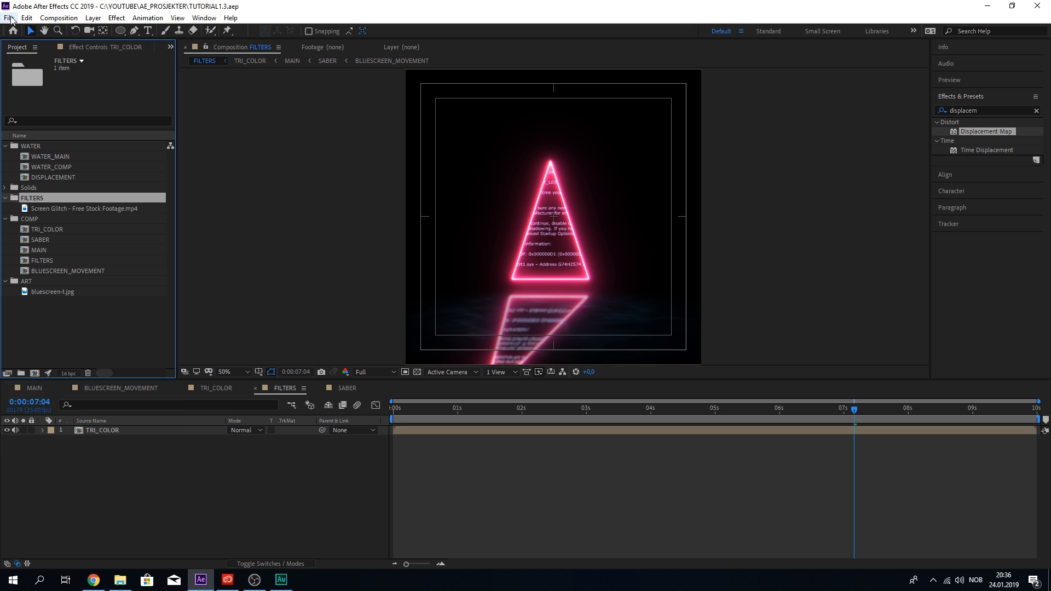
pyautogui.click(9, 18)
pyautogui.moveTo(75, 171)
pyautogui.click(242, 170)
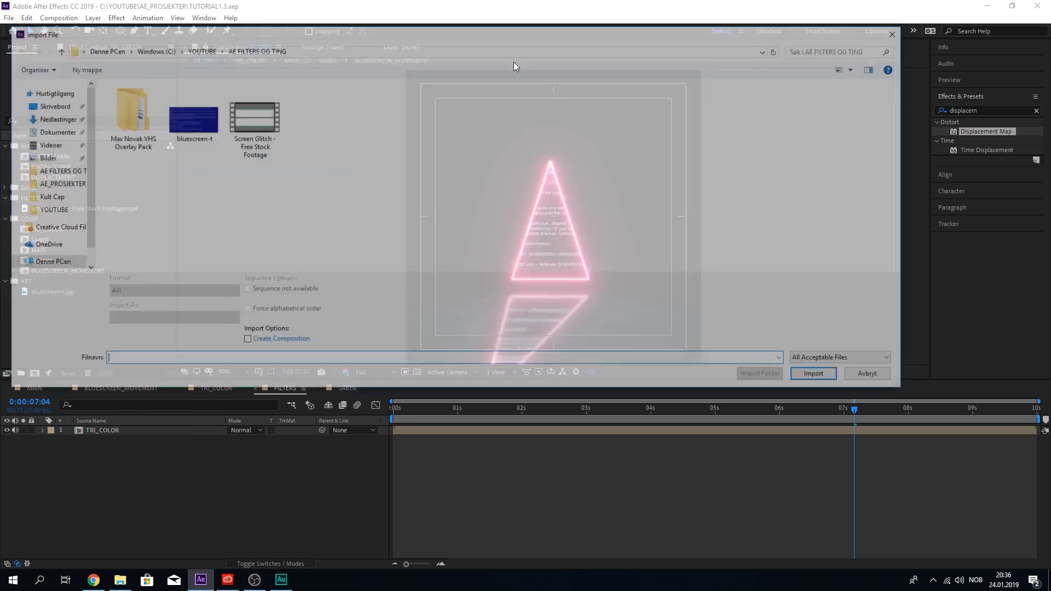
pyautogui.doubleClick(141, 119)
pyautogui.doubleClick(167, 92)
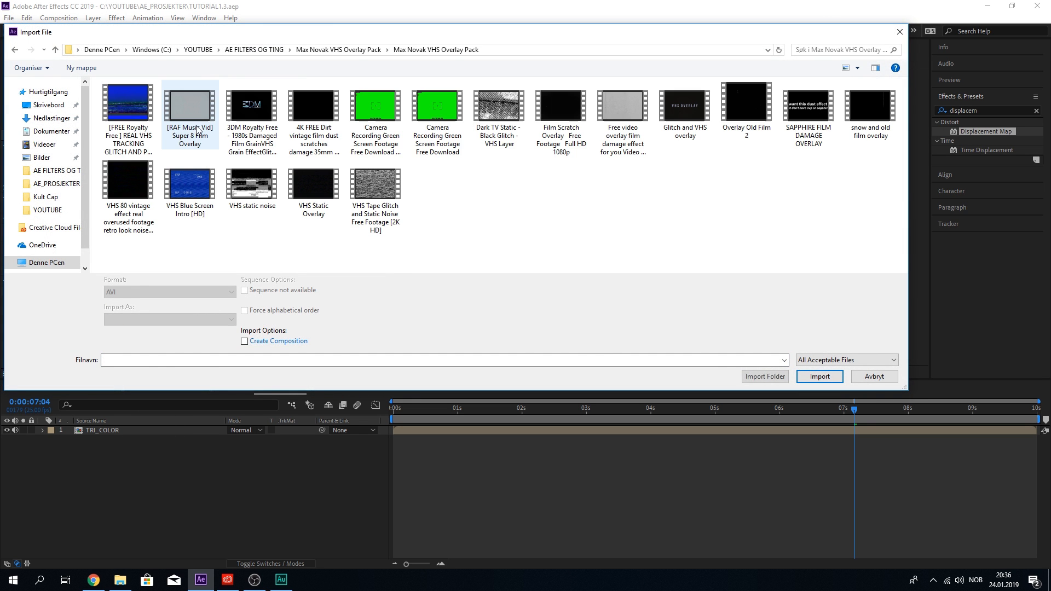
pyautogui.click(190, 109)
pyautogui.hotkey('ctrl', 'a')
pyautogui.click(819, 376)
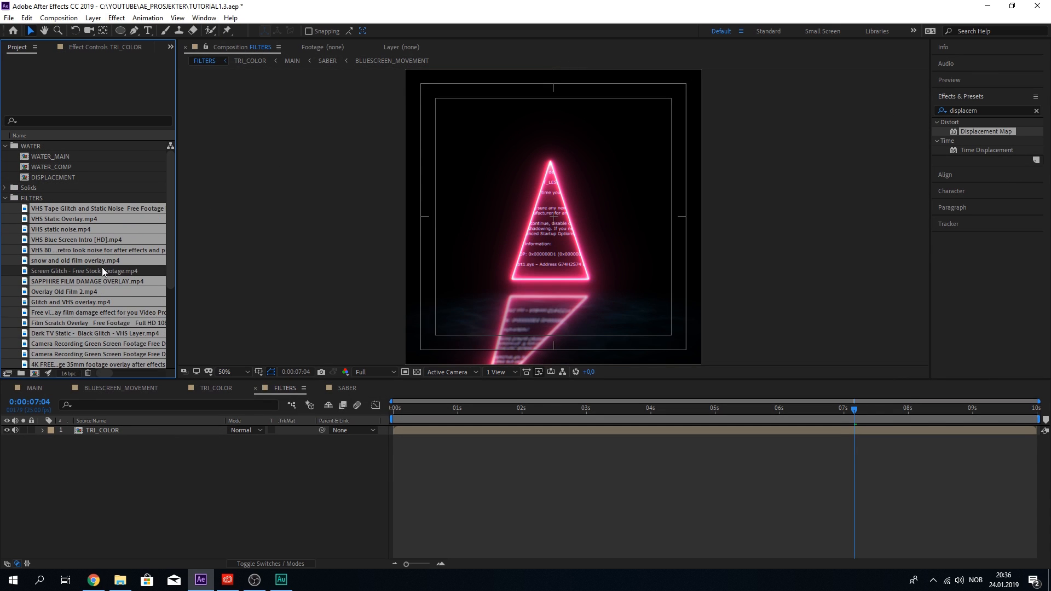
# Place the VHS 80 vintage effect footage above TRI_COLOR in the FILTERS composition and scrub through its first second
pyautogui.click(102, 269)
pyautogui.doubleClick(116, 250)
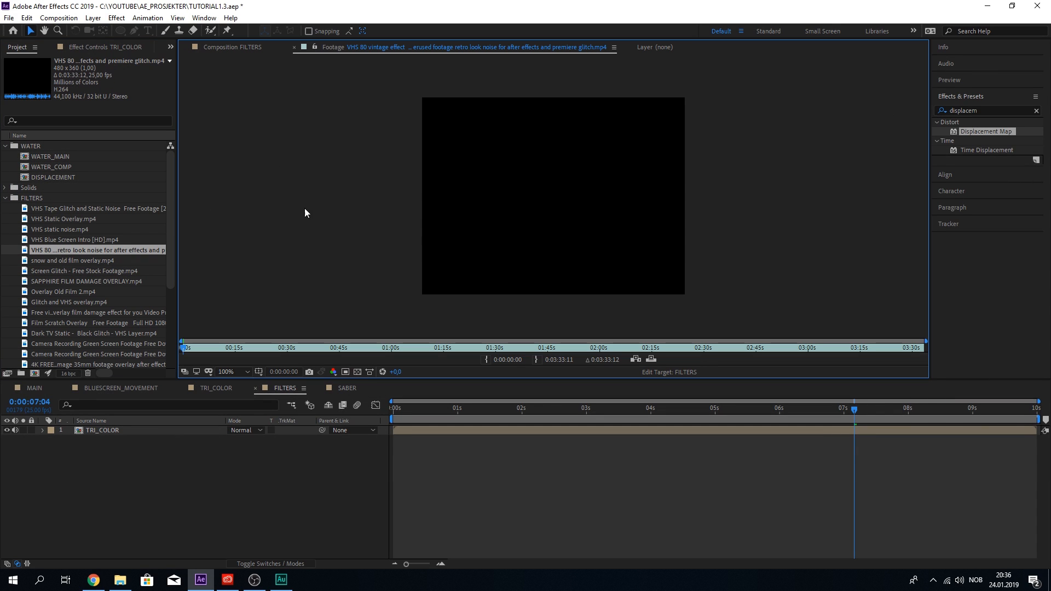
pyautogui.moveTo(186, 349); pyautogui.dragTo(206, 350)
pyautogui.moveTo(58, 248); pyautogui.dragTo(115, 430)
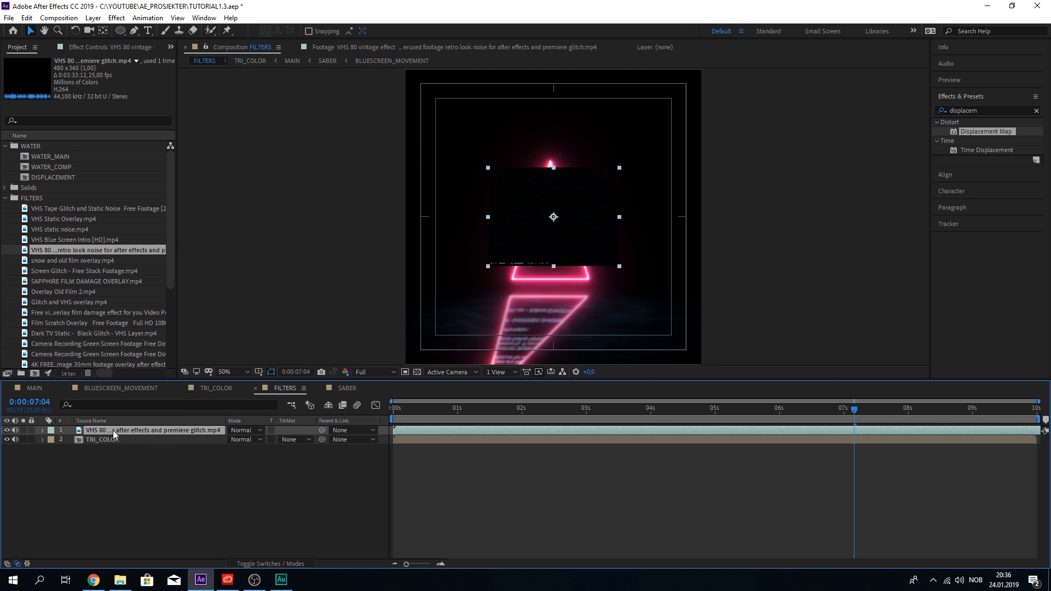
pyautogui.press('Home')
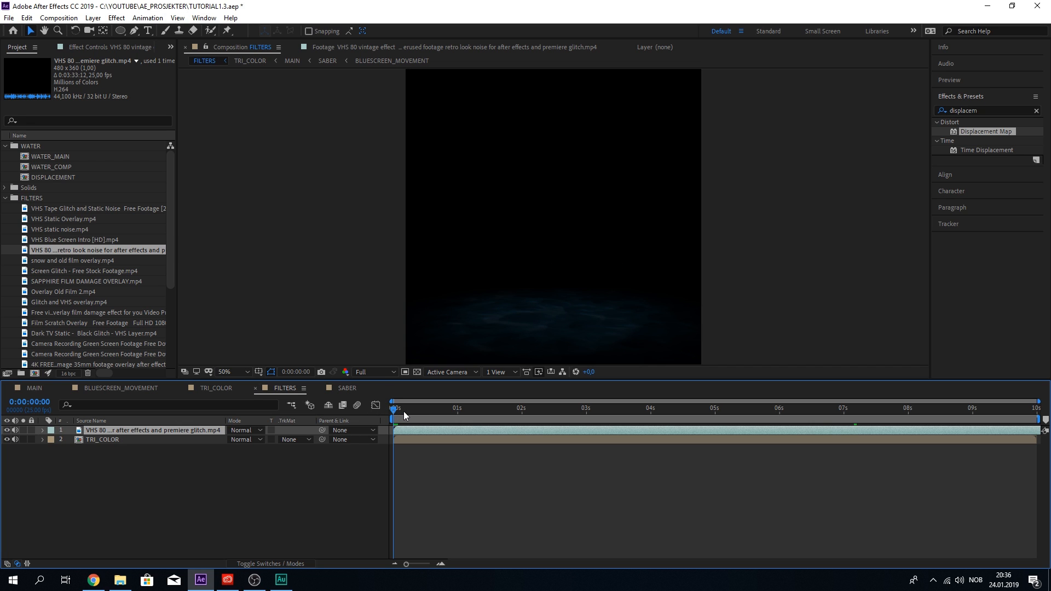
pyautogui.moveTo(402, 416); pyautogui.dragTo(455, 416)
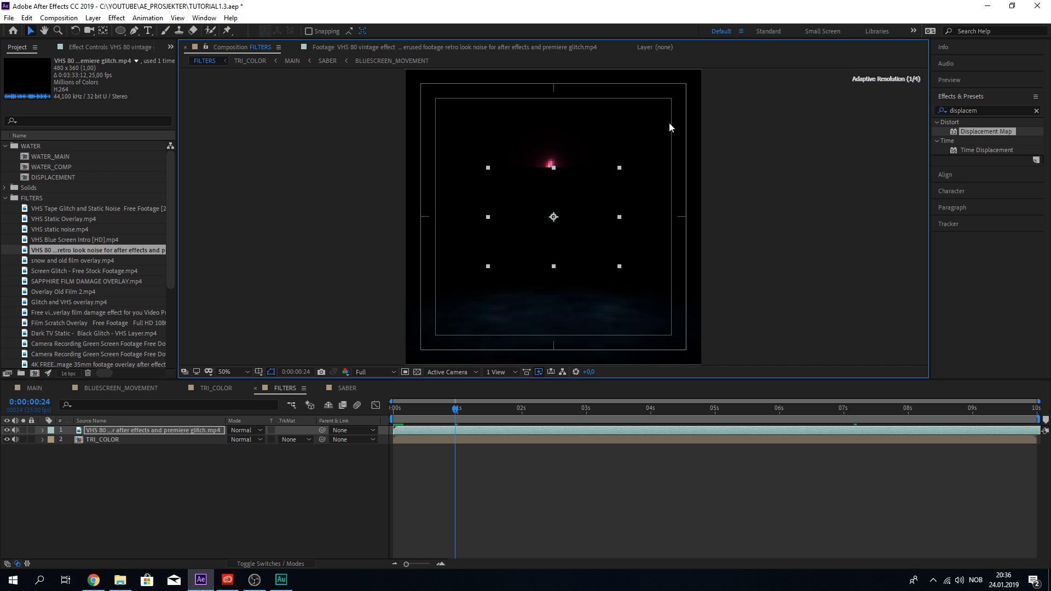
# Scale the VHS 80 layer proportionally to about 300% so that it fills the composition's height
pyautogui.hotkey('ctrl', 'alt', 'shift', 'g')
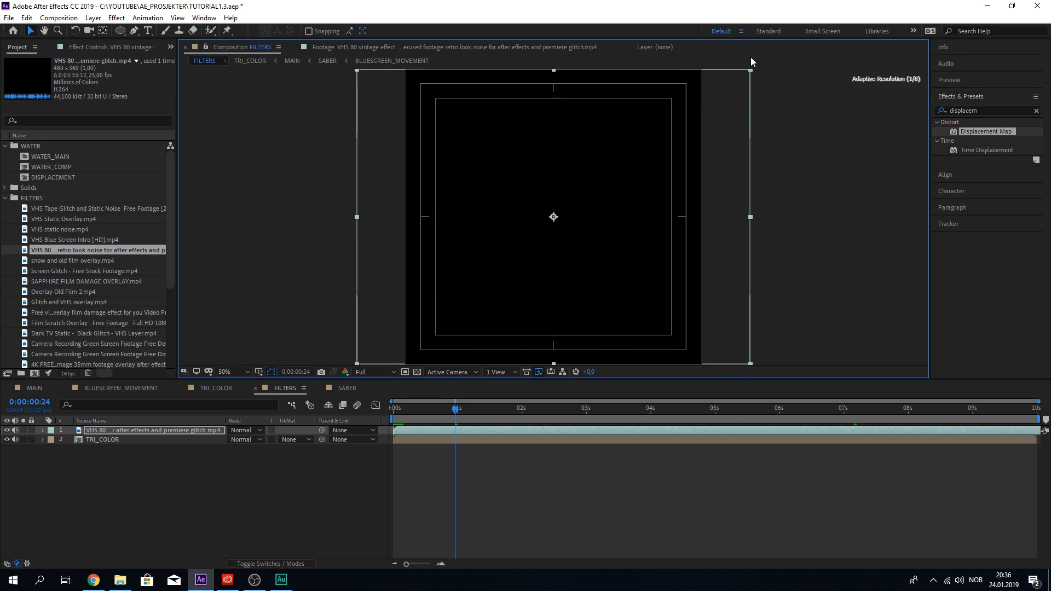
pyautogui.moveTo(750, 57); pyautogui.dragTo(751, 56)
pyautogui.scroll(-1, 654, 182)
pyautogui.scroll(1, 653, 183)
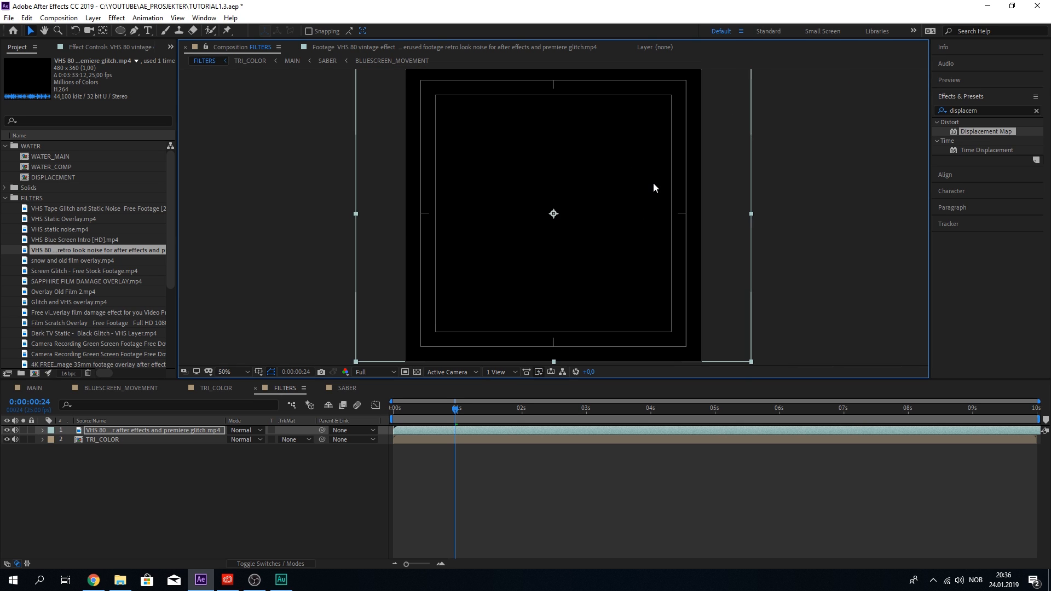
# Shift the VHS 80 layer horizontally to about position 722, 540 so its left edge meets the composition's left edge
pyautogui.hotkey('shift', 'Right')
pyautogui.hotkey('shift', 'Right')
pyautogui.hotkey('shift', 'Right')
pyautogui.hotkey('shift', 'Right')
pyautogui.hotkey('shift', 'Right')
pyautogui.hotkey('shift', 'Right')
pyautogui.hotkey('shift', 'Right')
pyautogui.hotkey('shift', 'Right')
pyautogui.hotkey('shift', 'Right')
pyautogui.hotkey('shift', 'Right')
pyautogui.hotkey('shift', 'Right')
pyautogui.hotkey('shift', 'Right')
pyautogui.hotkey('shift', 'Right')
pyautogui.hotkey('shift', 'Right')
pyautogui.hotkey('shift', 'Right')
pyautogui.hotkey('shift', 'Right')
pyautogui.hotkey('shift', 'Right')
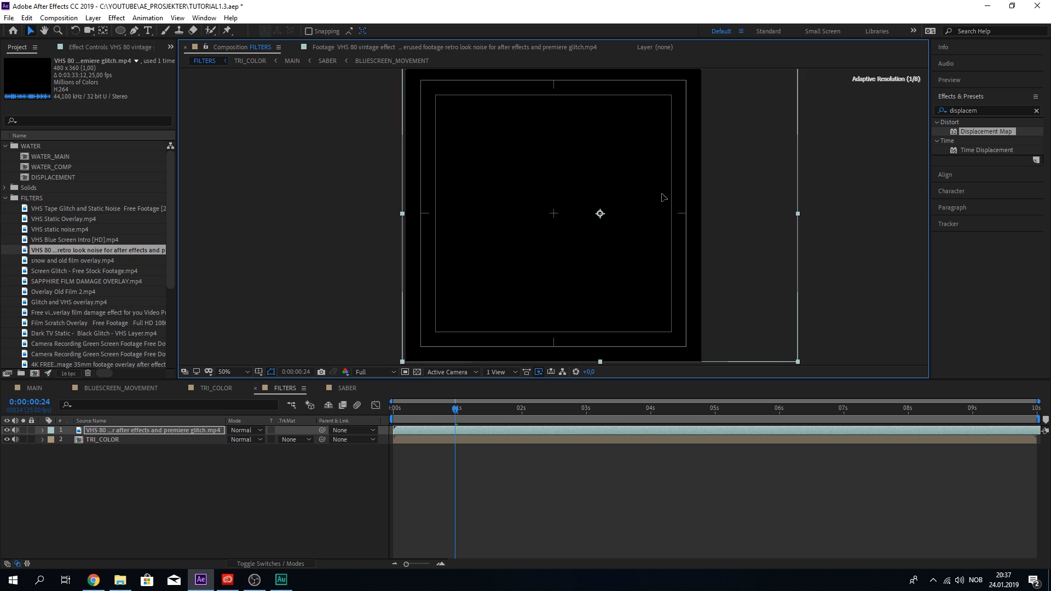
pyautogui.moveTo(662, 195); pyautogui.dragTo(665, 194)
# Preview the VHS 80 layer, split it at 0:00:02:05 and delete the part before the split
pyautogui.press('space')
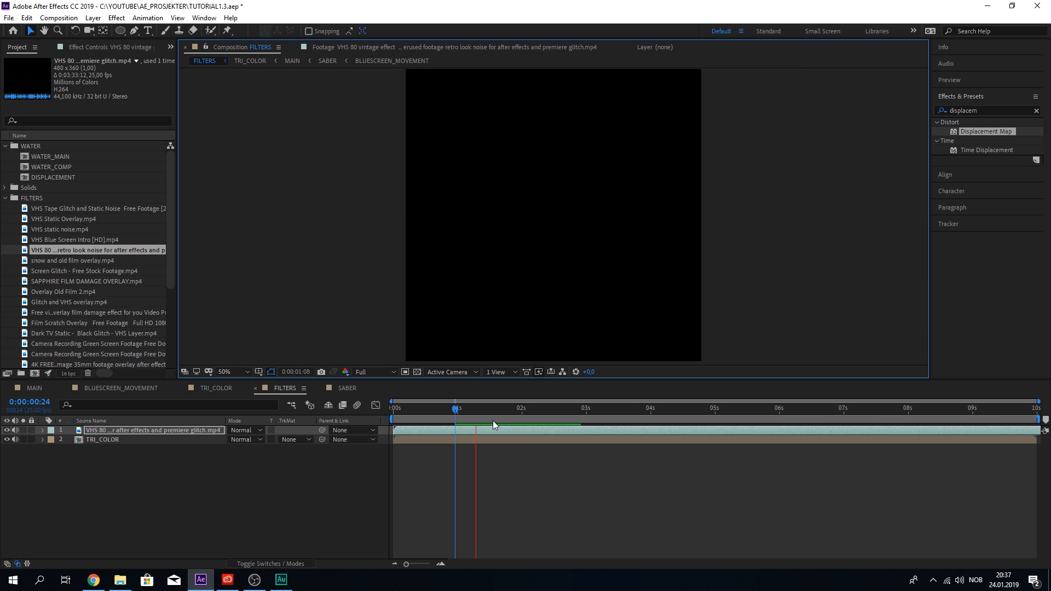
pyautogui.moveTo(556, 410); pyautogui.dragTo(535, 419)
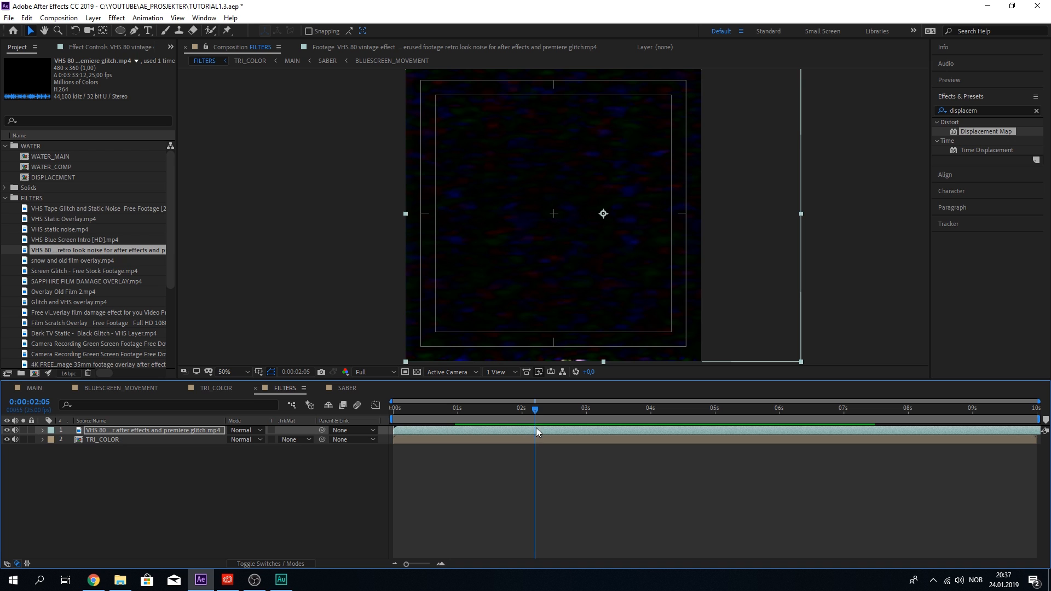
pyautogui.hotkey('ctrl', 'shift', 'd')
pyautogui.click(516, 440)
pyautogui.press('Delete')
pyautogui.click(549, 429)
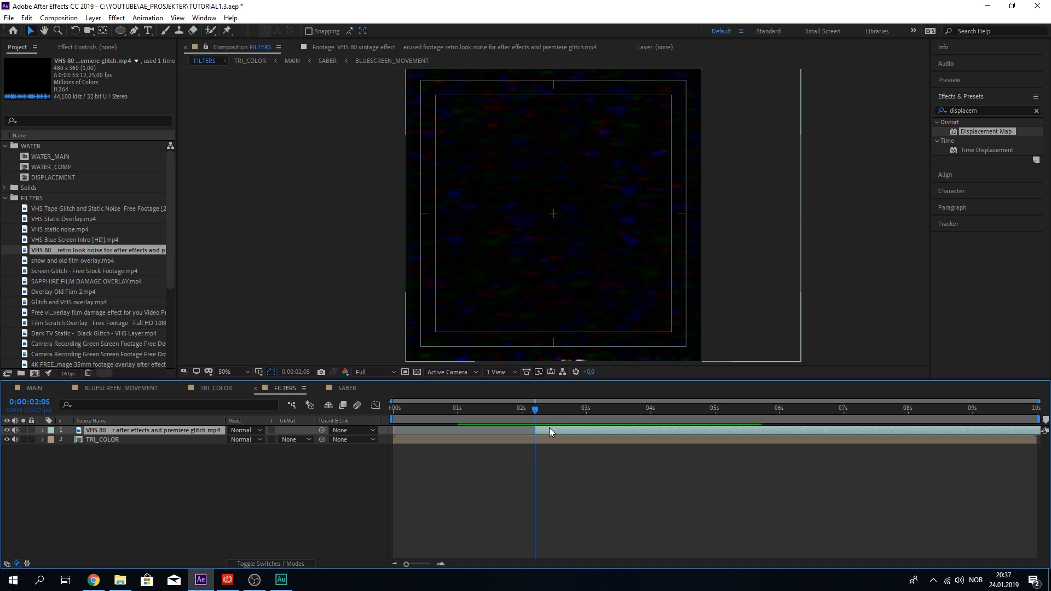
# Slide the remaining VHS 80 clip back to cover the start of the composition and set its blending mode to Add
pyautogui.moveTo(550, 430); pyautogui.dragTo(410, 448)
pyautogui.click(405, 410)
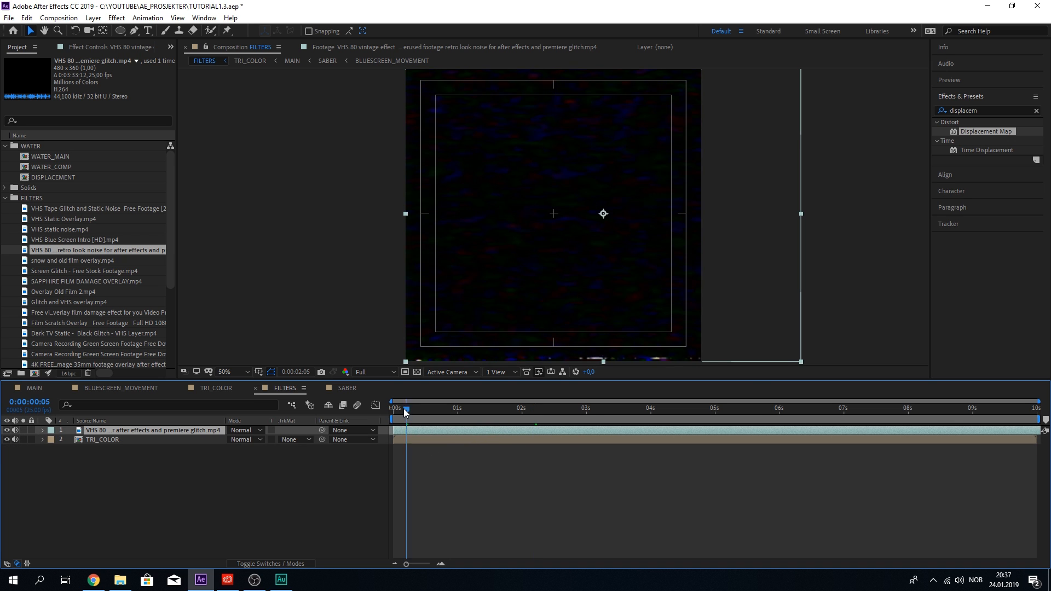
pyautogui.press('Home')
pyautogui.click(241, 430)
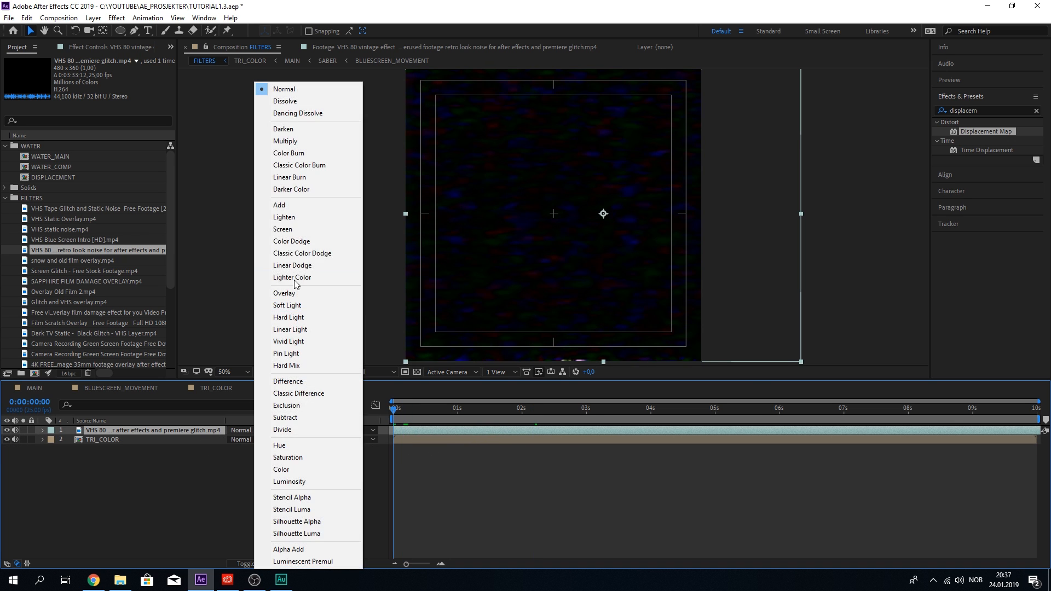
pyautogui.click(305, 205)
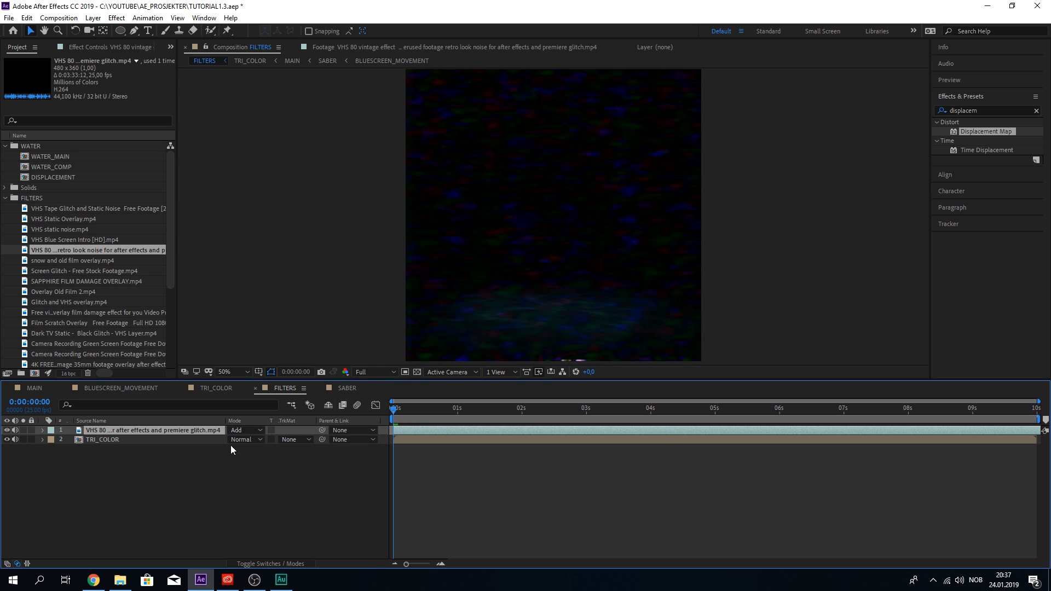
# Try an opacity of 30% on the VHS 80 layer
pyautogui.click(42, 430)
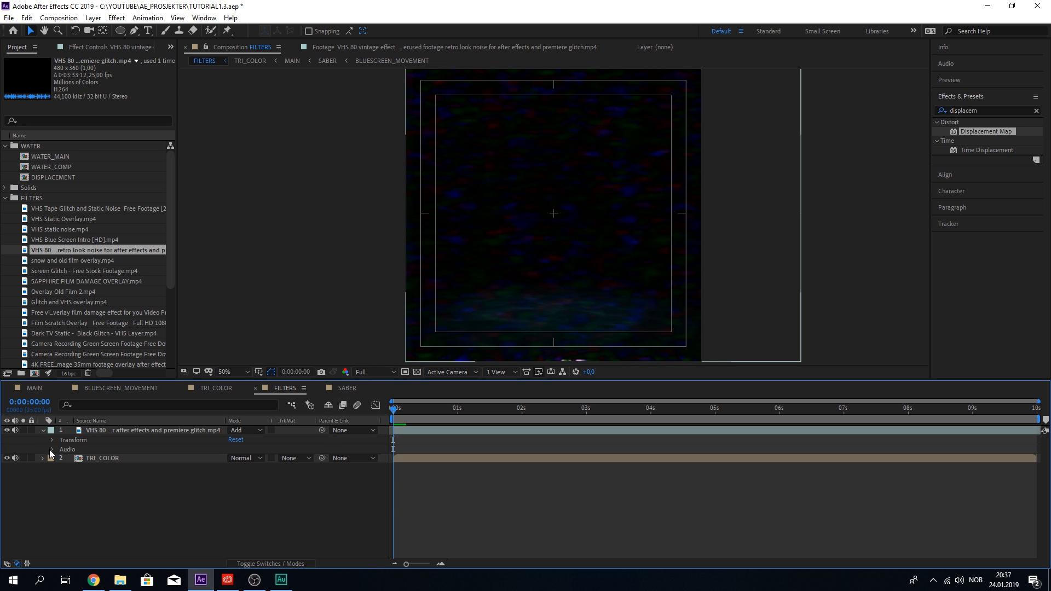
pyautogui.click(53, 440)
pyautogui.click(233, 486)
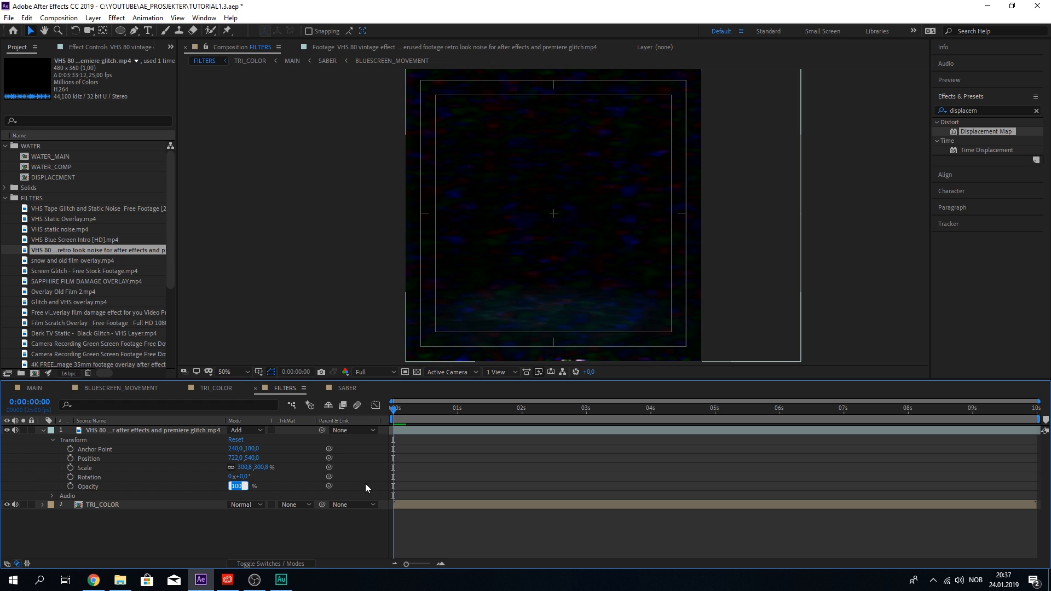
pyautogui.write('30')
pyautogui.press('Return')
# Preview the FILTERS composition from the start at Third resolution to check the VHS overlay on the neon triangle
pyautogui.press('space')
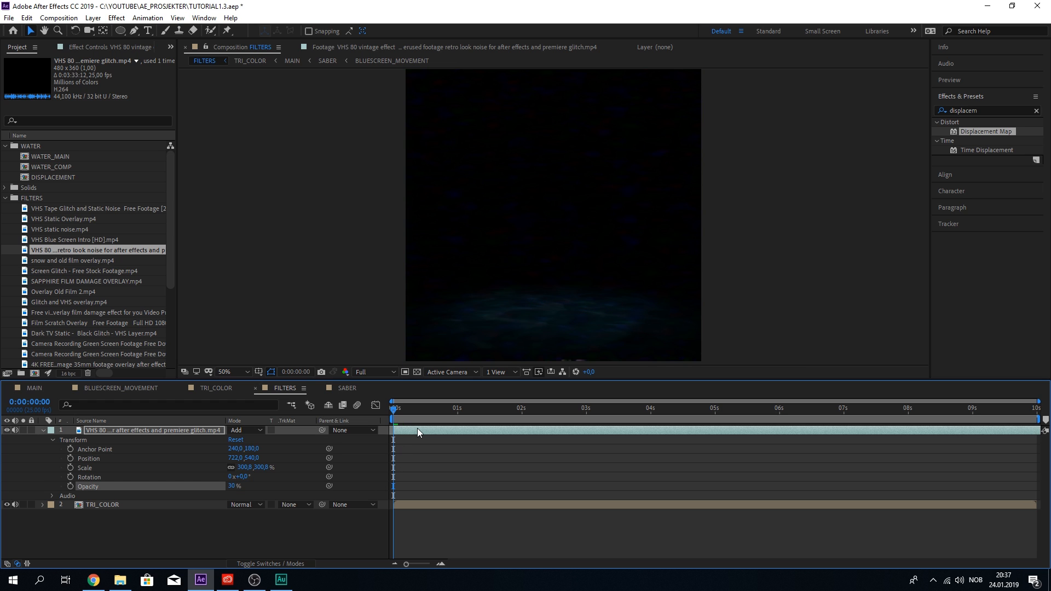
pyautogui.click(381, 374)
pyautogui.click(380, 420)
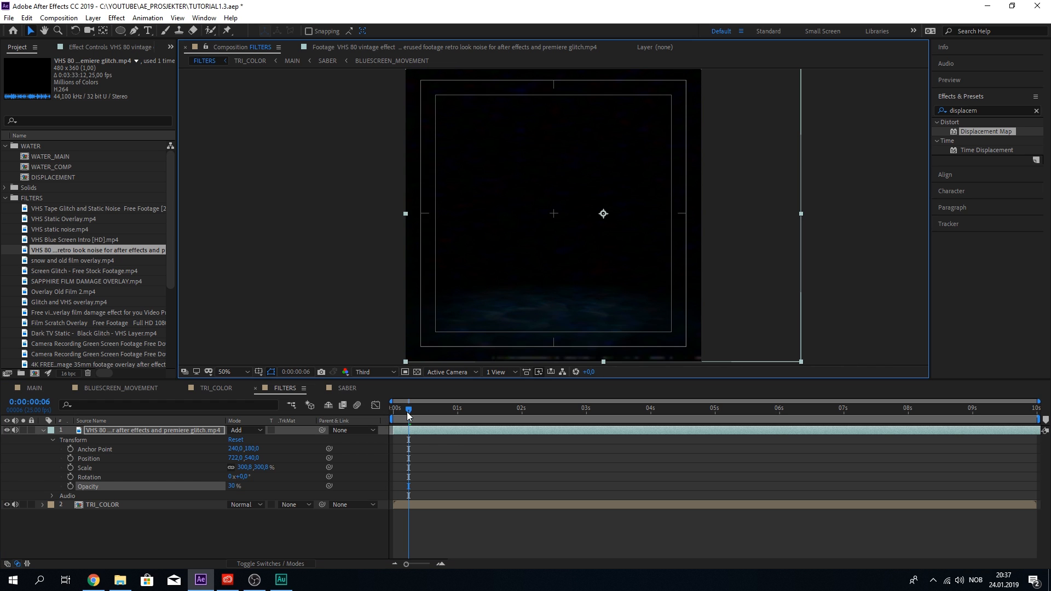
pyautogui.press('space')
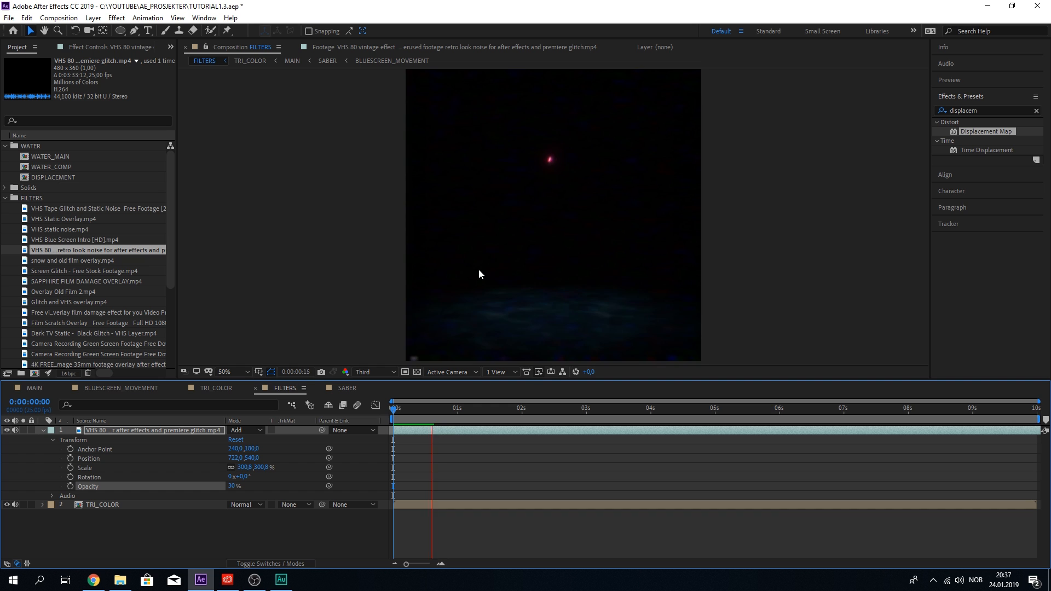
pyautogui.scroll(-2, 481, 266)
pyautogui.scroll(2, 490, 271)
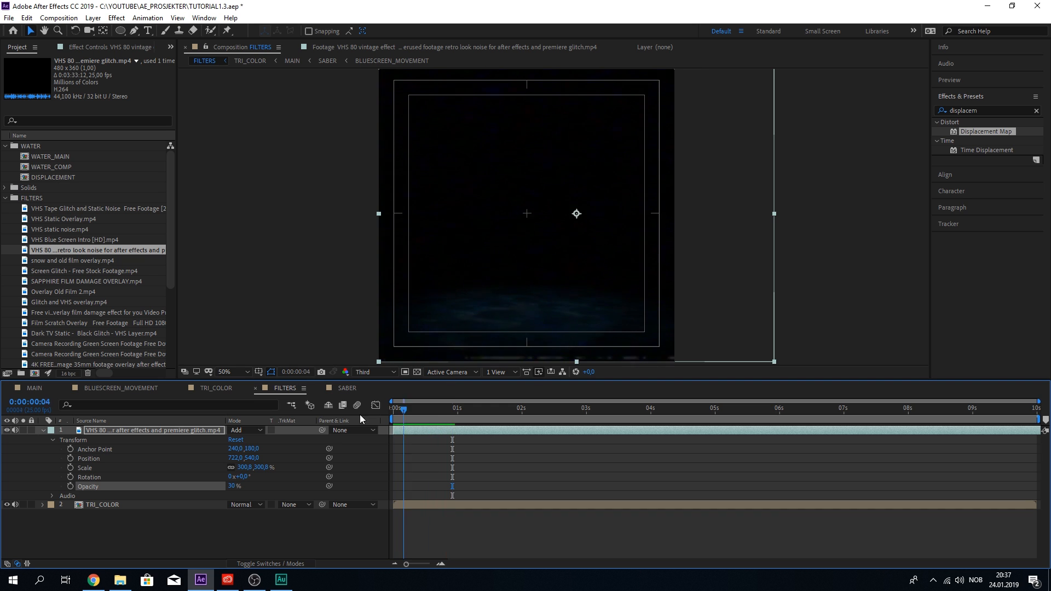
pyautogui.press('space')
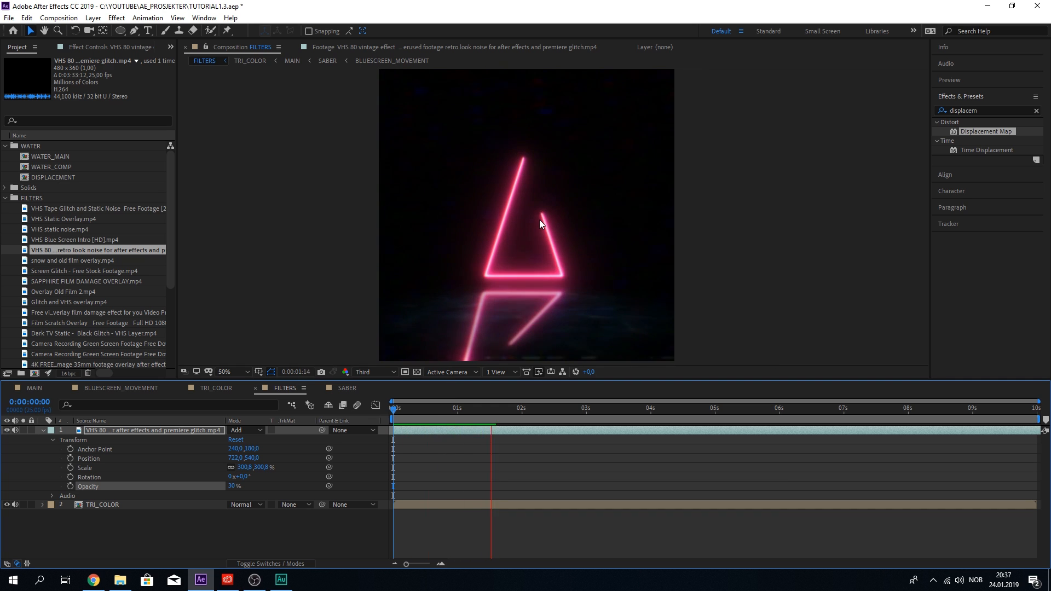
pyautogui.press('space')
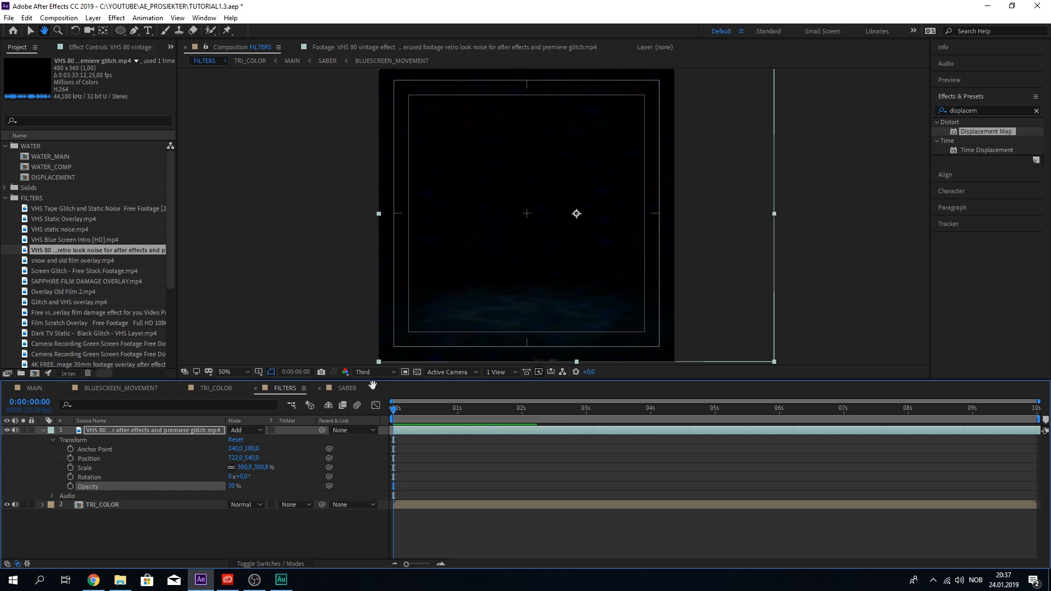
pyautogui.press('space')
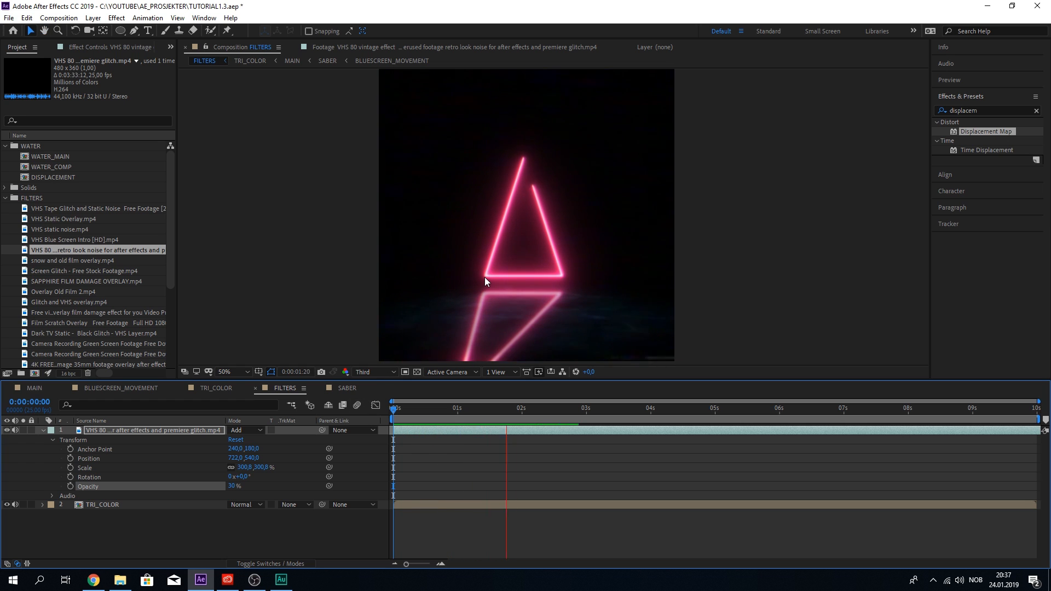
pyautogui.press('space')
# Return the preview resolution to Full and examine the VHS overlay around 0:00:02:15
pyautogui.click(374, 371)
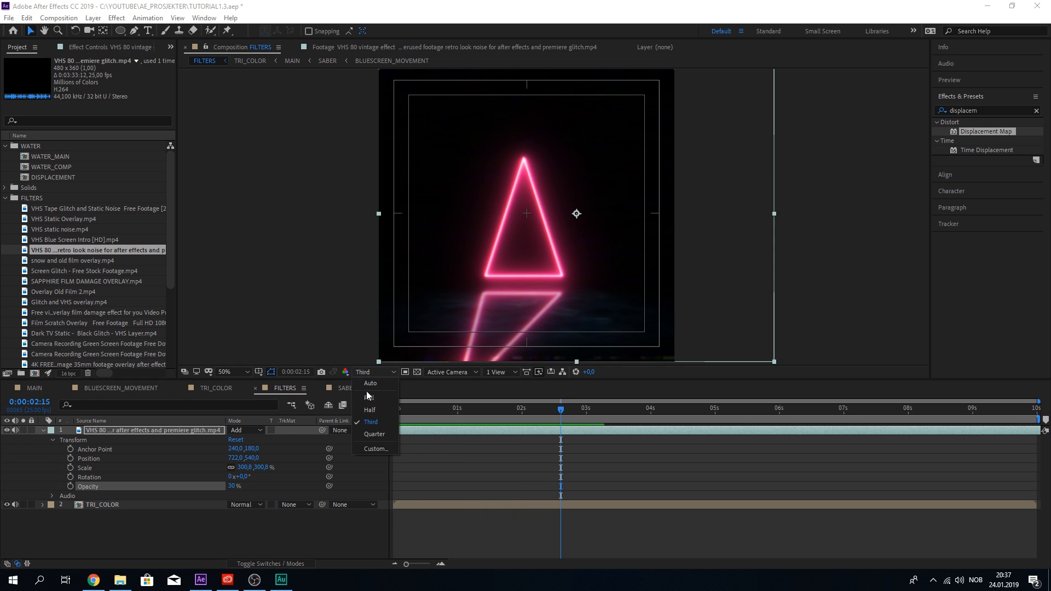
pyautogui.click(372, 398)
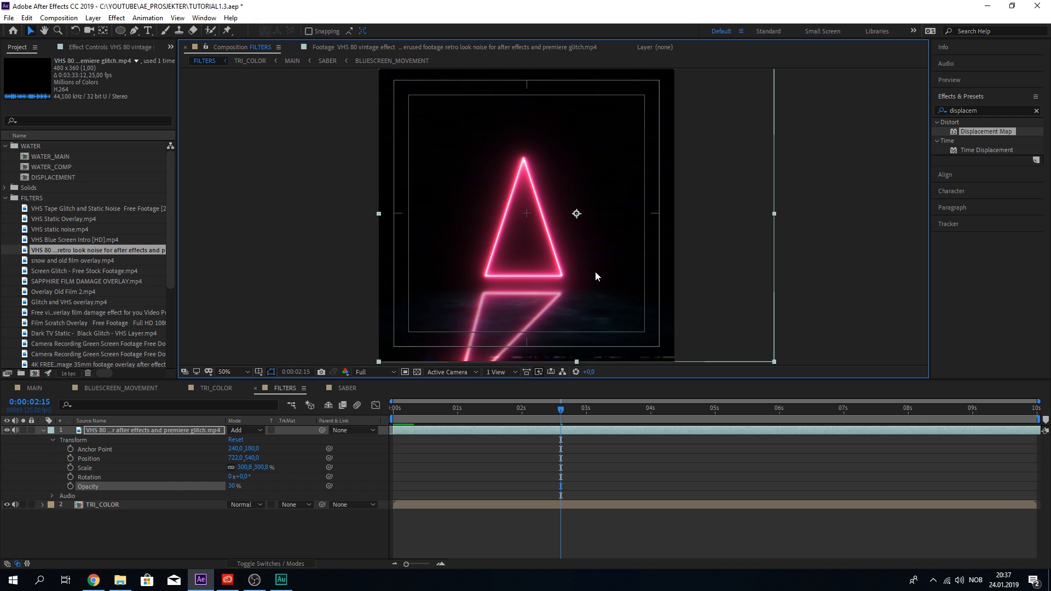
pyautogui.scroll(-2, 593, 270)
pyautogui.scroll(2, 592, 264)
pyautogui.press('space')
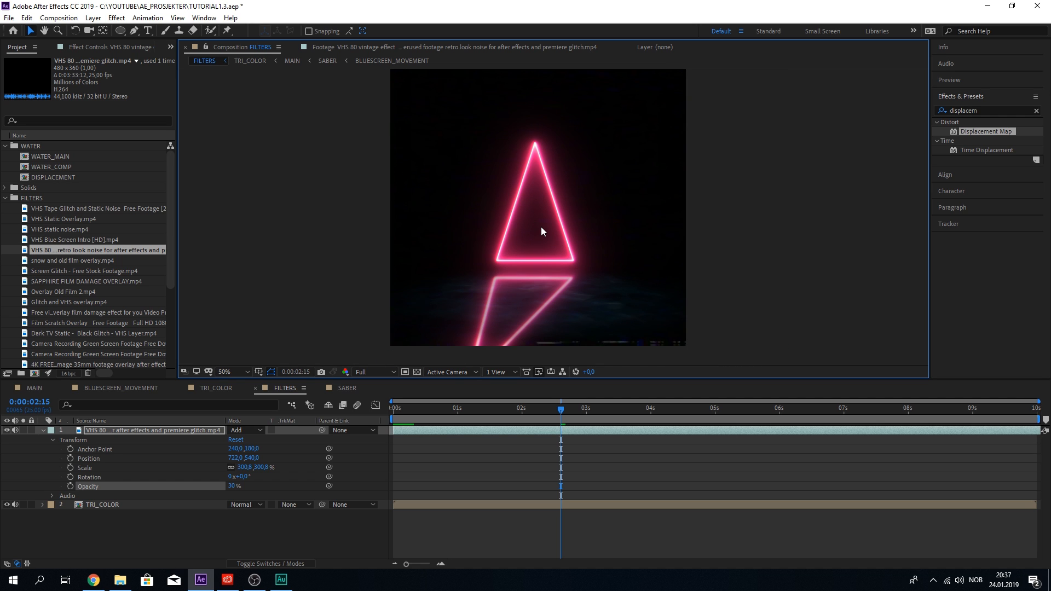
pyautogui.press('space')
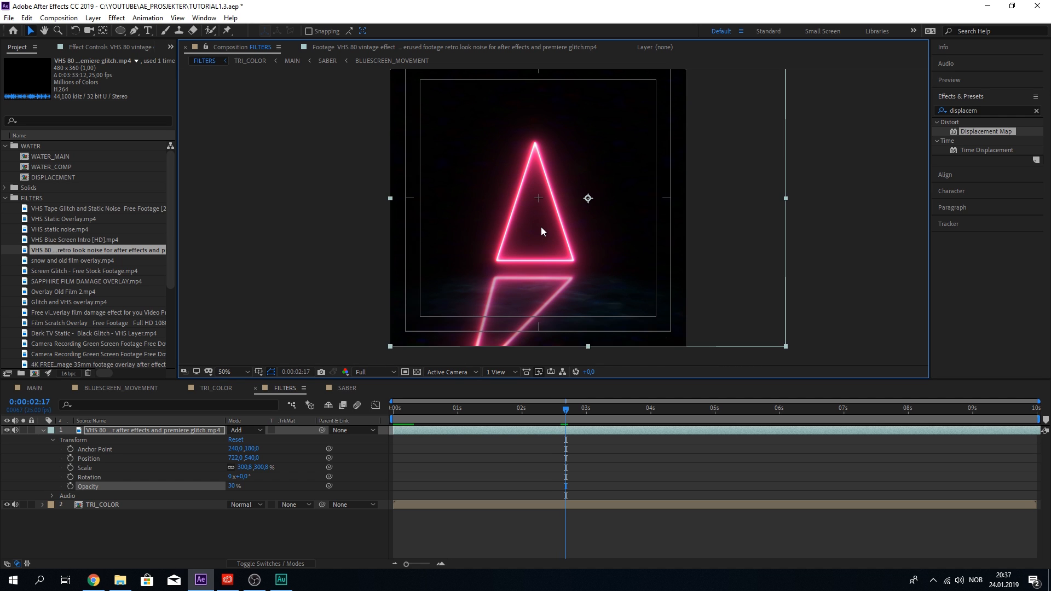
# Set the VHS 80 layer's opacity to 25%
pyautogui.click(233, 486)
pyautogui.write('25')
pyautogui.click(550, 459)
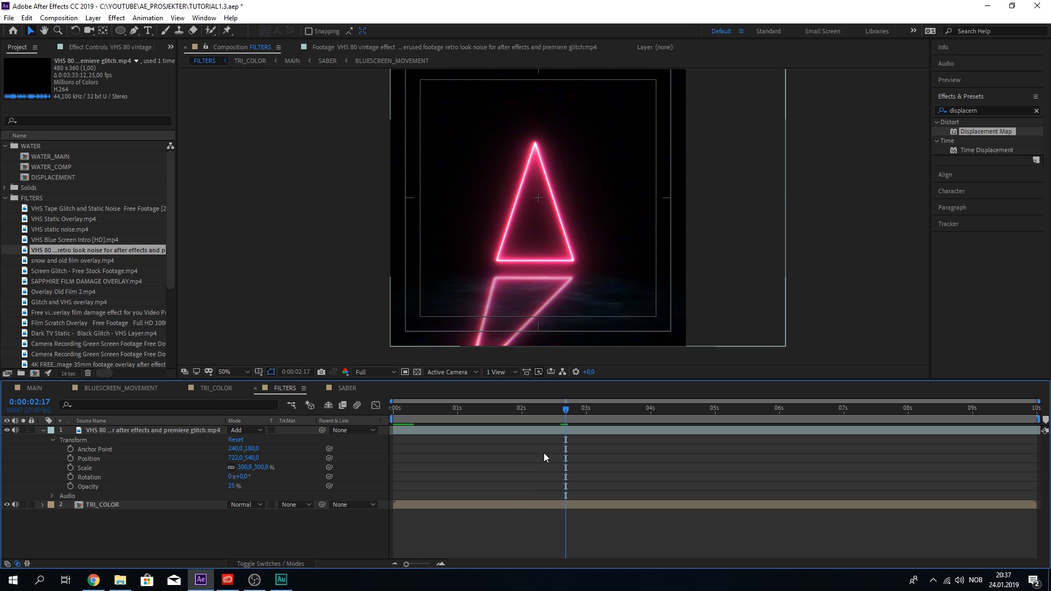
# Collapse the VHS 80 layer and examine the VHS static noise.mp4 and VHS Static Overlay.mp4 footage
pyautogui.click(42, 430)
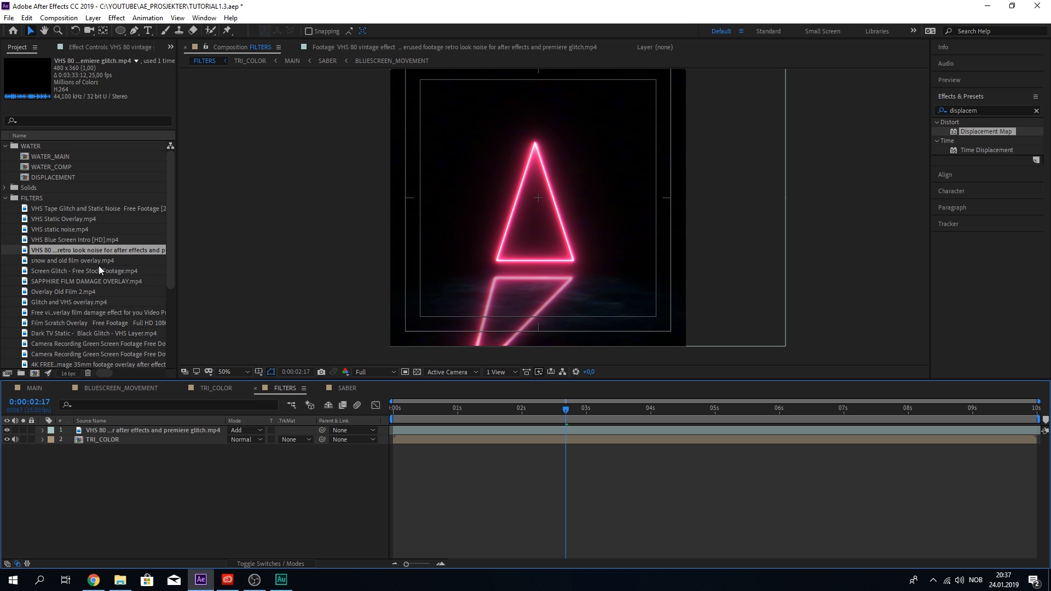
pyautogui.doubleClick(81, 229)
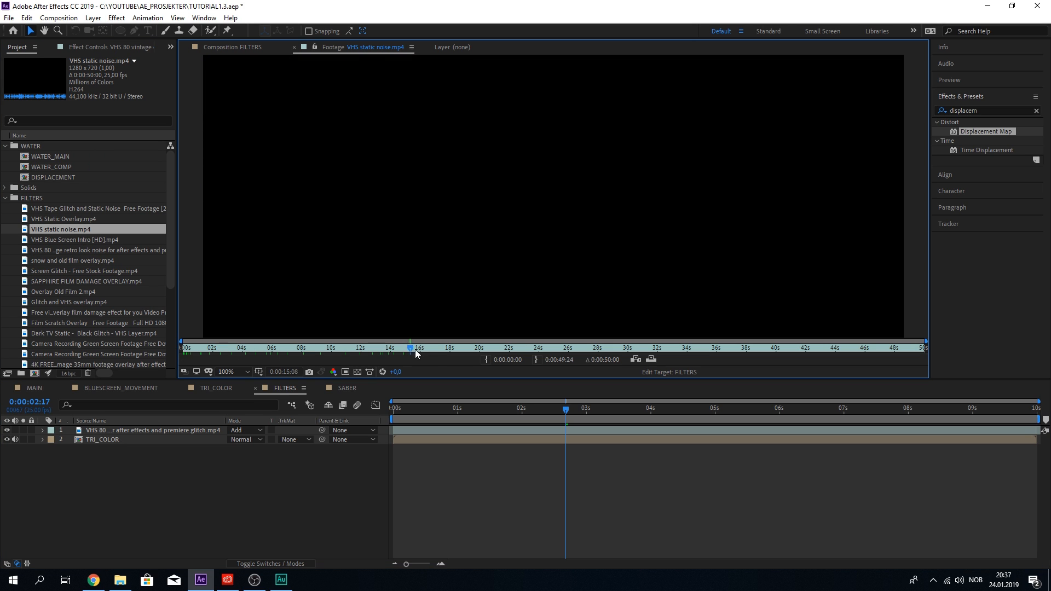
pyautogui.scroll(-2, 482, 269)
pyautogui.moveTo(443, 352); pyautogui.dragTo(546, 349)
pyautogui.doubleClick(103, 218)
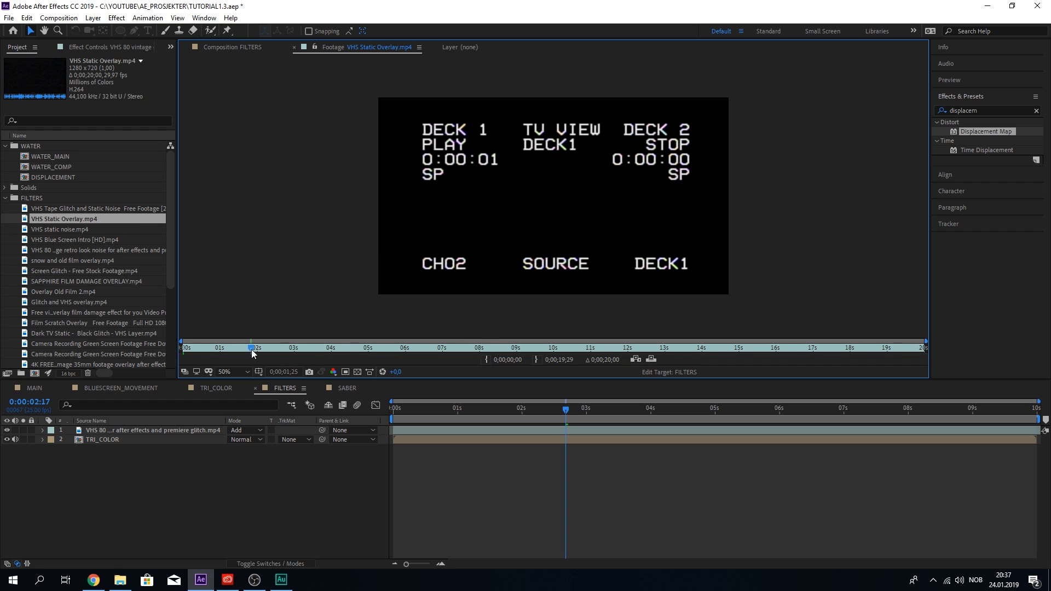
# Add VHS Static Overlay.mp4 above the VHS 80 layer in the FILTERS composition and set its blending mode to Add
pyautogui.moveTo(61, 219); pyautogui.dragTo(101, 430)
pyautogui.click(246, 430)
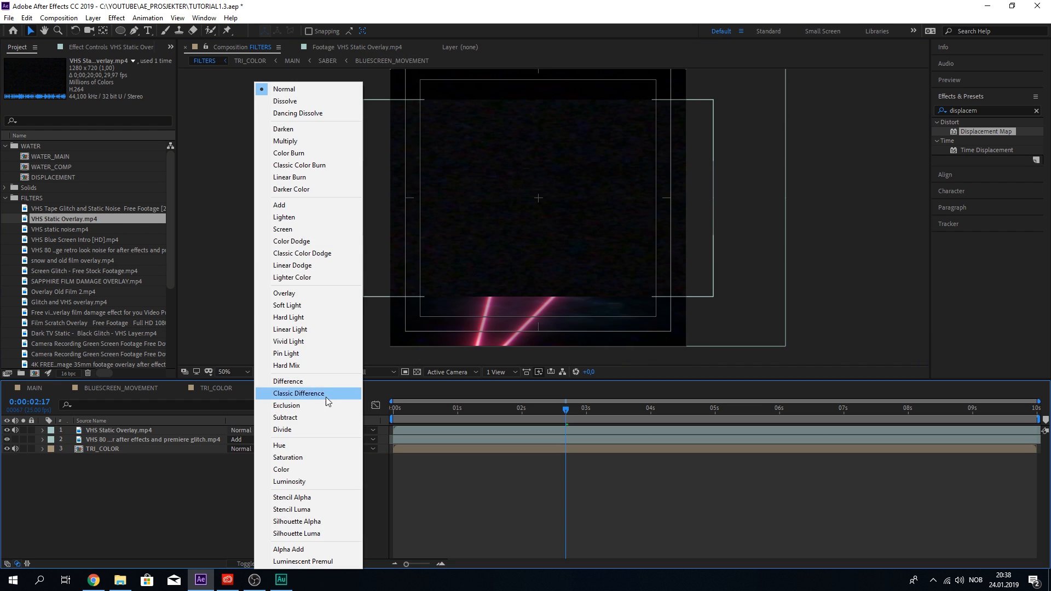
pyautogui.click(306, 205)
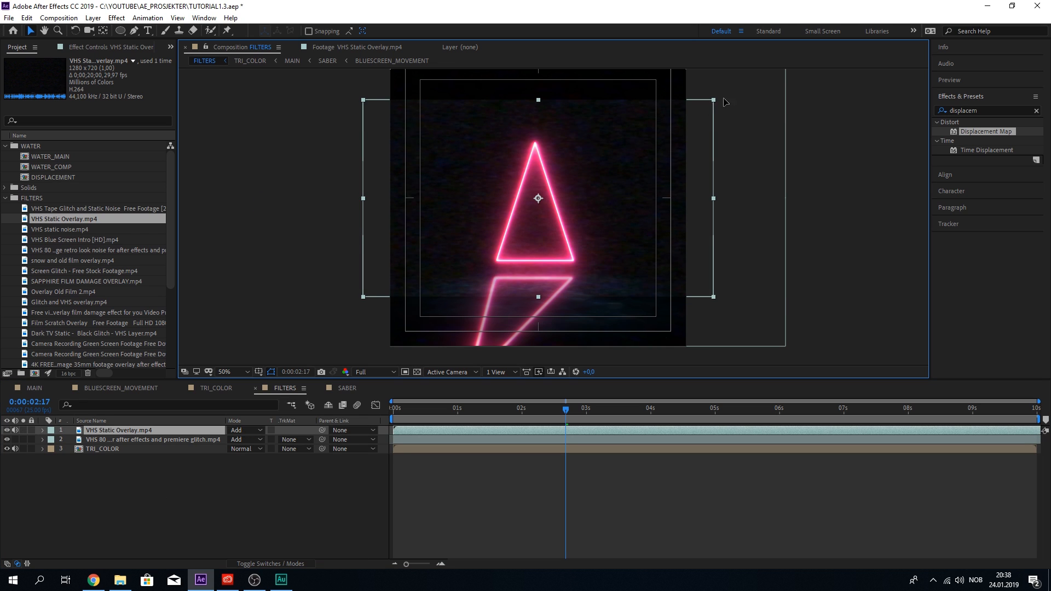
# Scale the VHS Static Overlay layer up proportionally to about 155.6% so it covers the whole frame
pyautogui.moveTo(713, 100); pyautogui.dragTo(766, 80)
pyautogui.scroll(-2, 721, 114)
pyautogui.scroll(2, 734, 106)
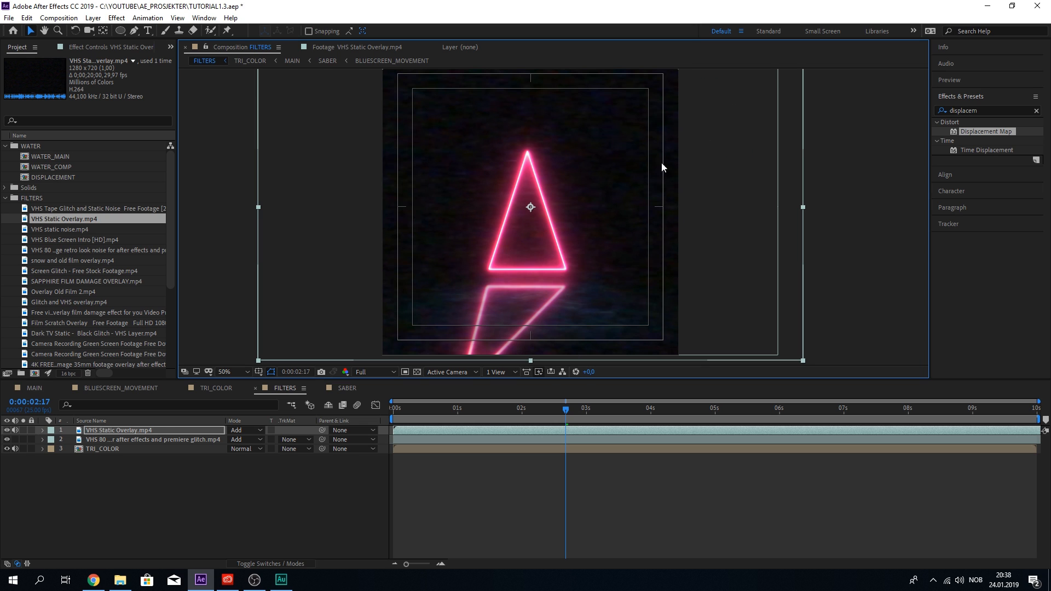
pyautogui.scroll(-2, 596, 194)
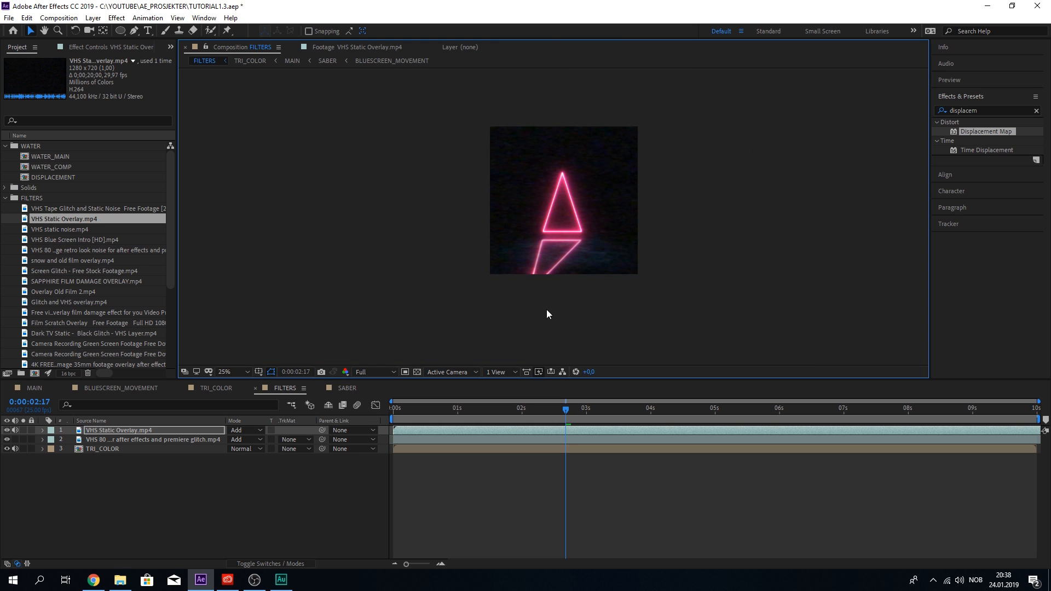
# Preview the FILTERS composition from the start at Third resolution to check the static overlay, and return to the first frame
pyautogui.moveTo(557, 412); pyautogui.dragTo(520, 412)
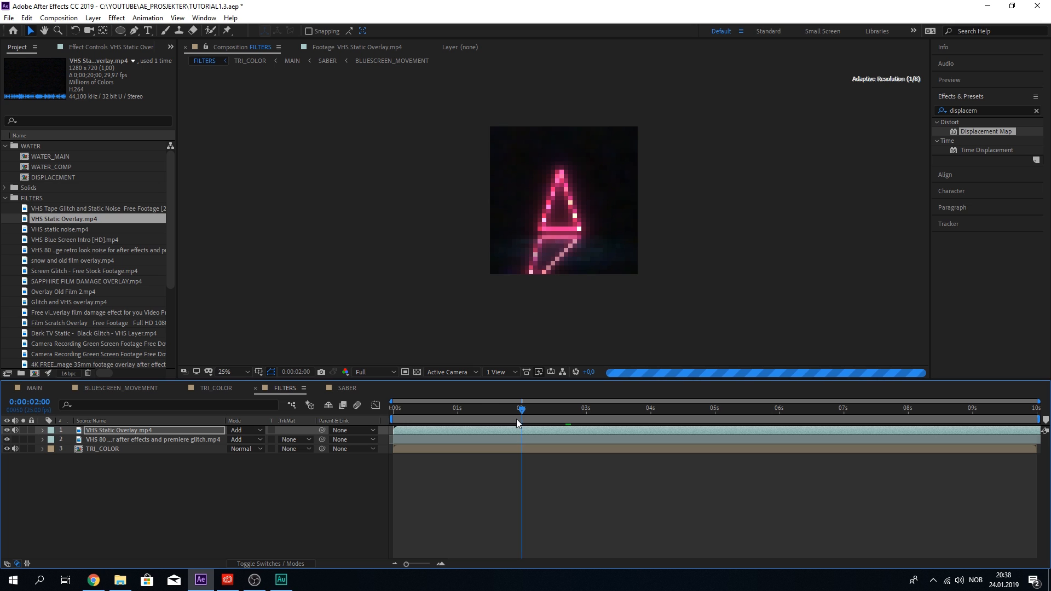
pyautogui.click(376, 372)
pyautogui.click(376, 422)
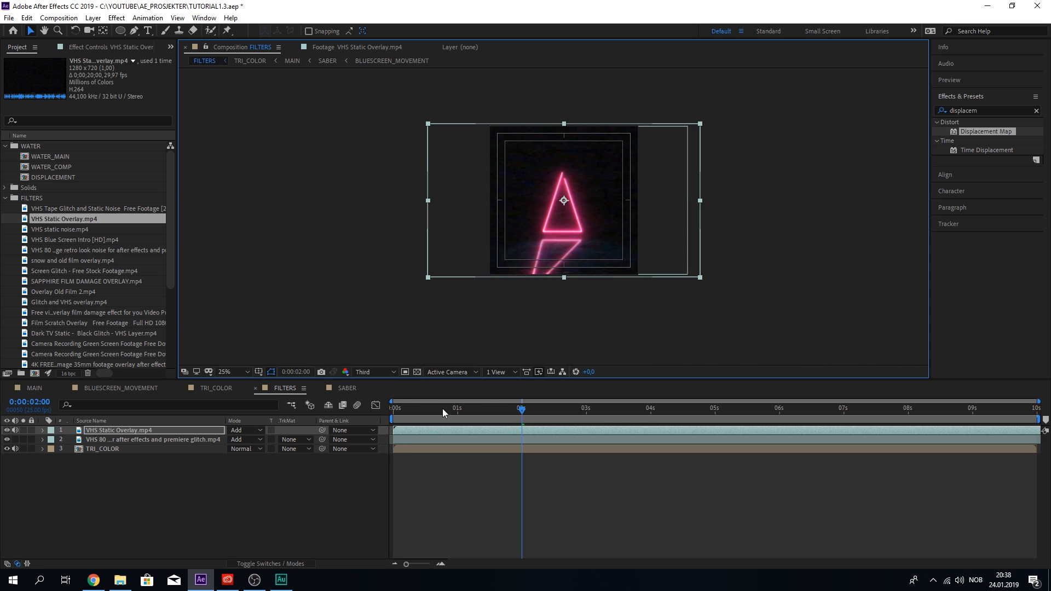
pyautogui.press('Home')
pyautogui.press('space')
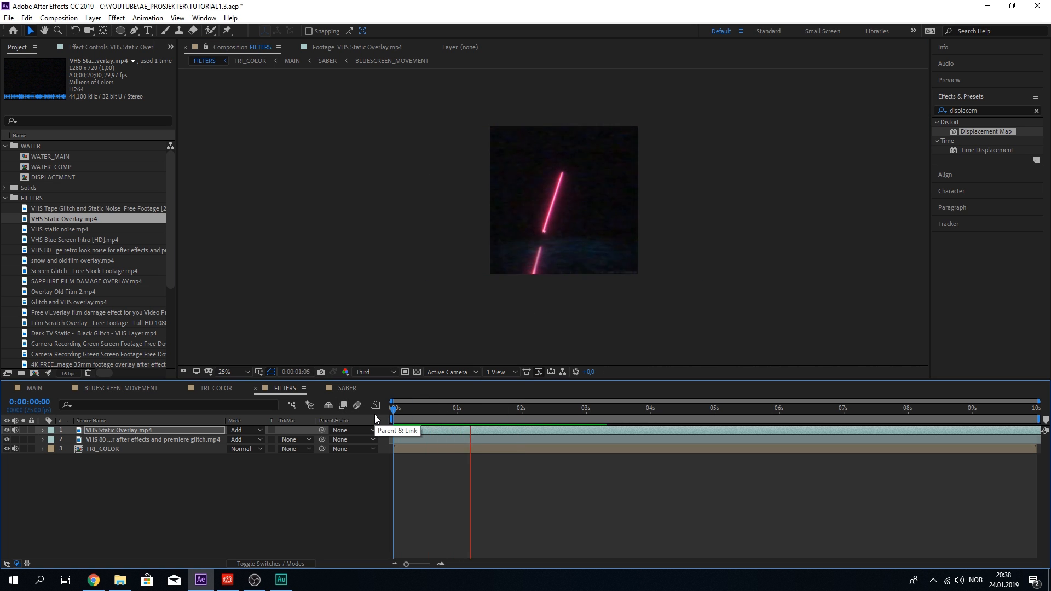
pyautogui.scroll(2, 571, 169)
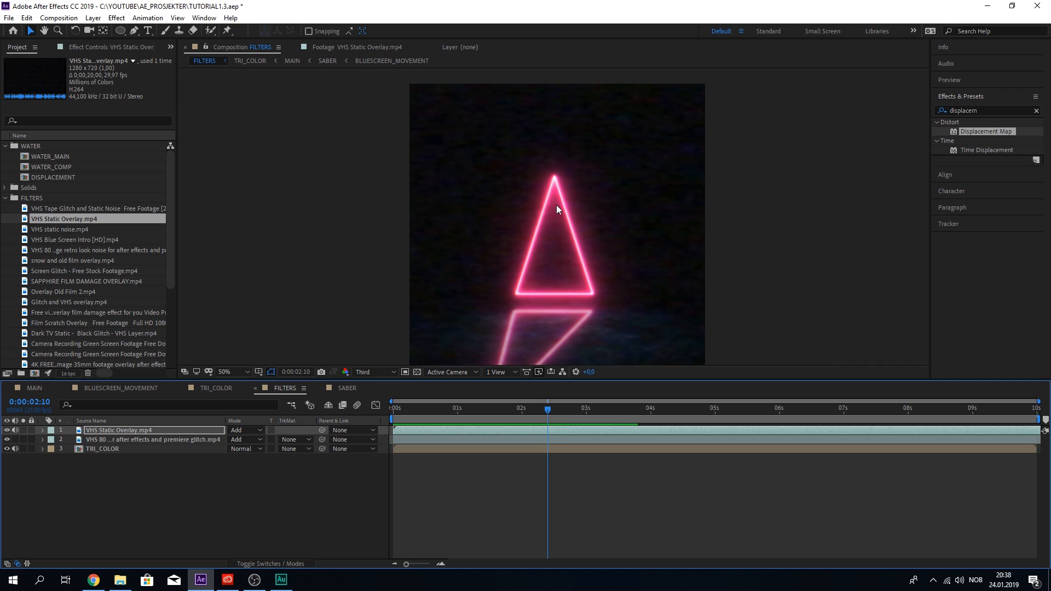
pyautogui.press('space')
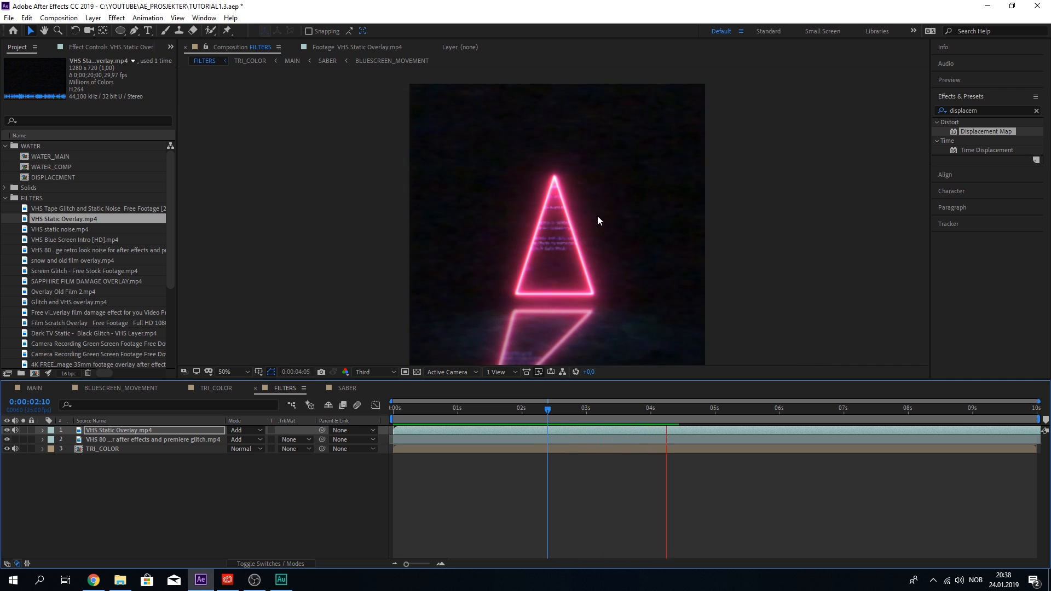
pyautogui.press('space')
pyautogui.press('Home')
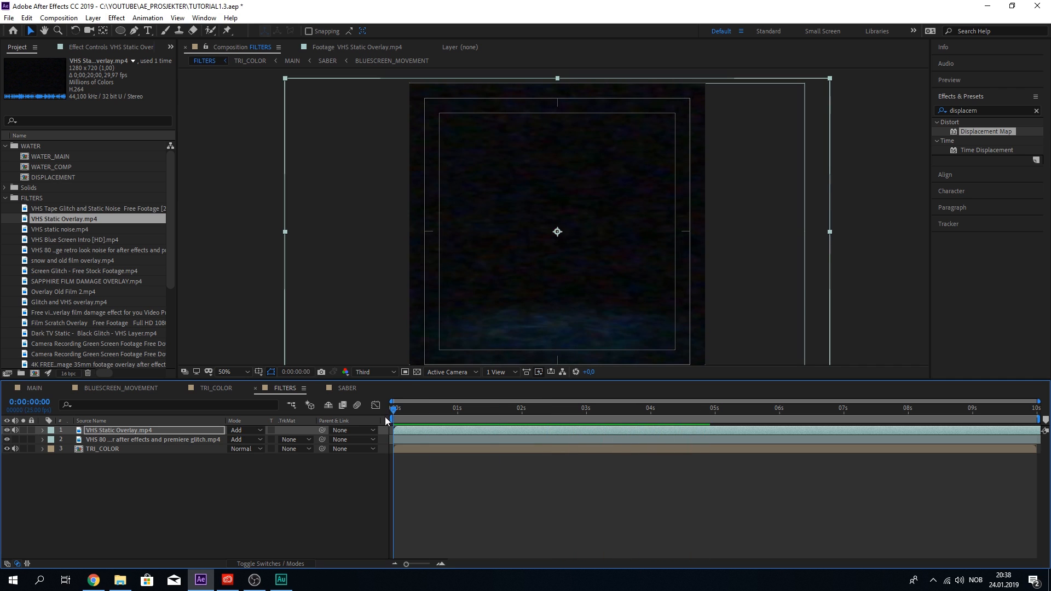
# Set the VHS Static Overlay layer's opacity to 25%
pyautogui.click(42, 431)
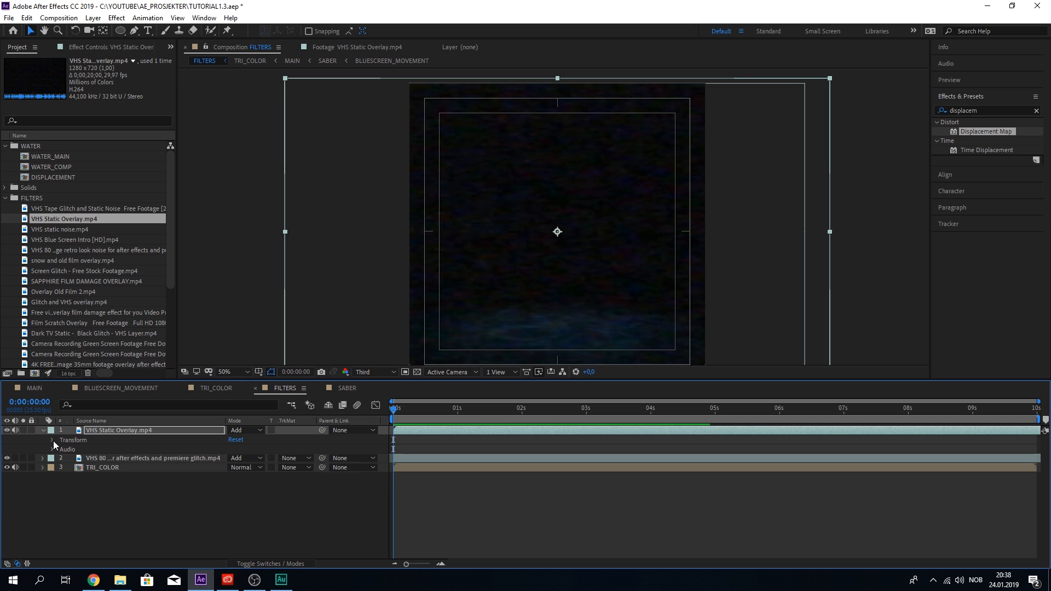
pyautogui.click(54, 440)
pyautogui.click(235, 486)
pyautogui.write('25')
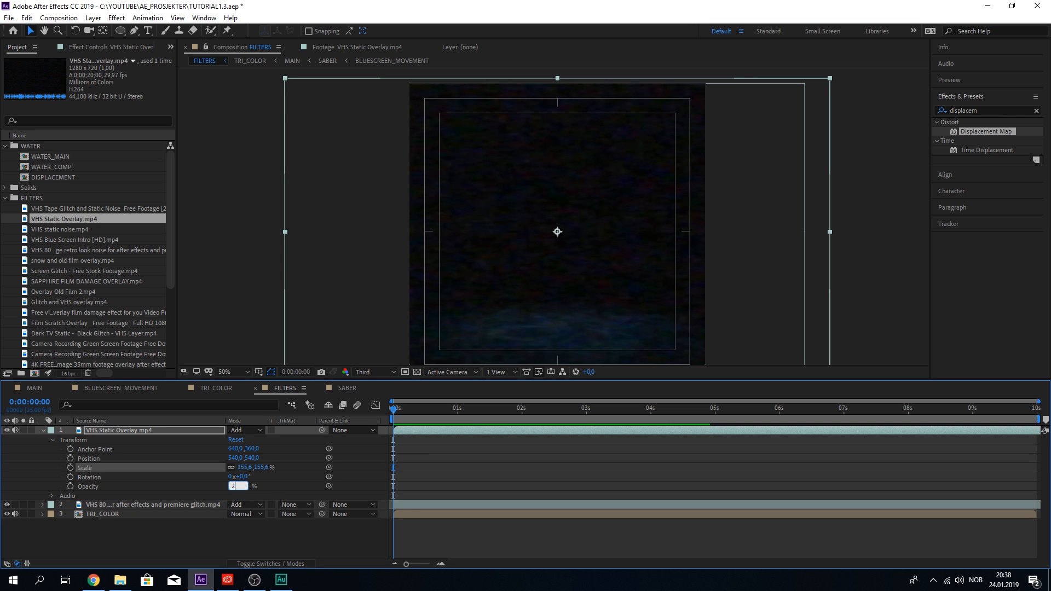
pyautogui.press('Return')
# Play the FILTERS composition to check the softened static overlay on the neon triangle, both zoomed out and close up
pyautogui.press('space')
pyautogui.scroll(-2, 513, 164)
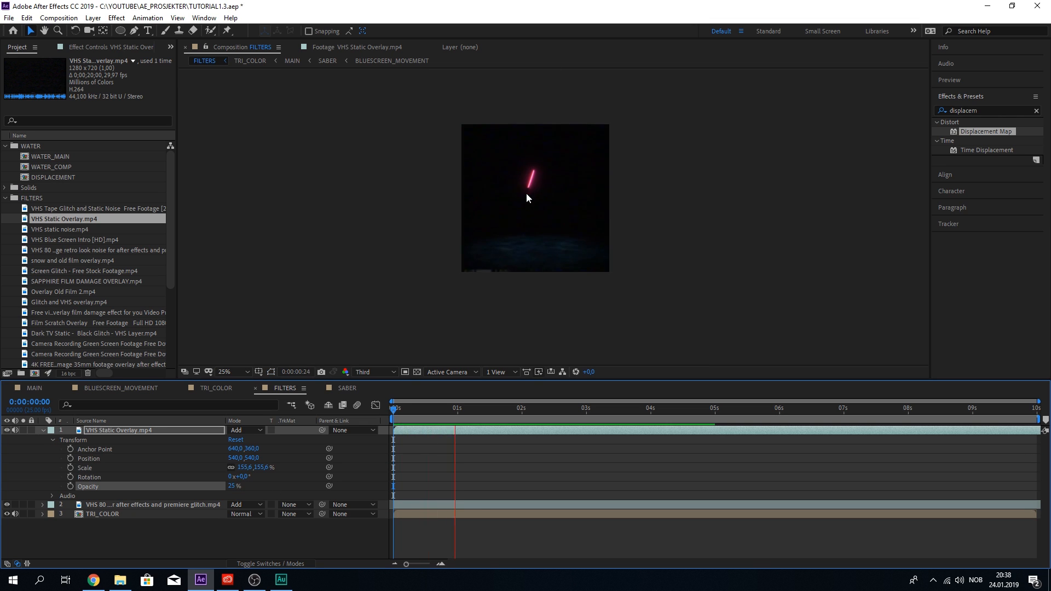
pyautogui.scroll(2, 556, 175)
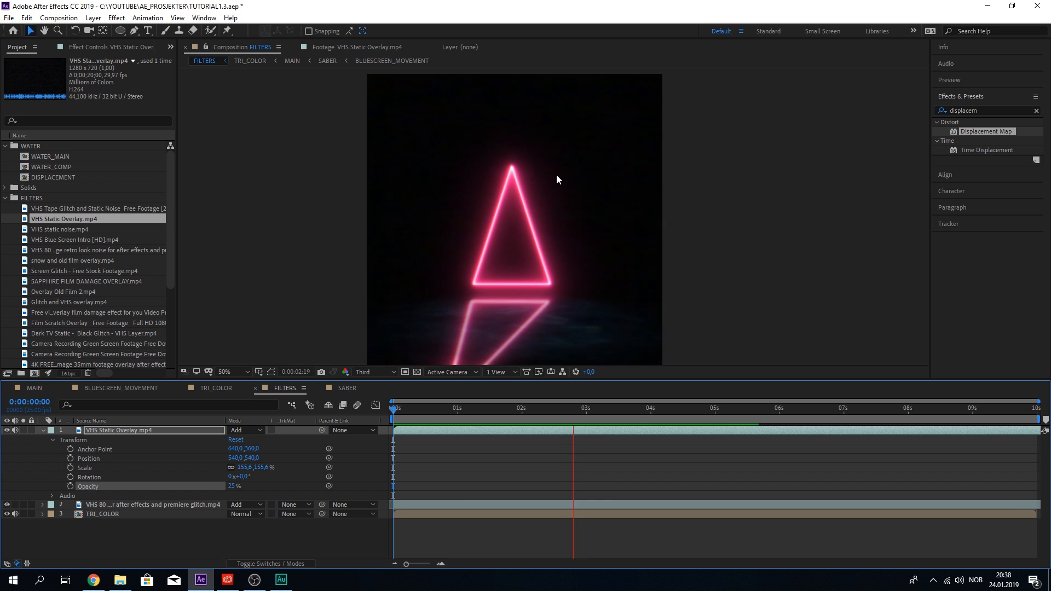
pyautogui.scroll(-2, 556, 176)
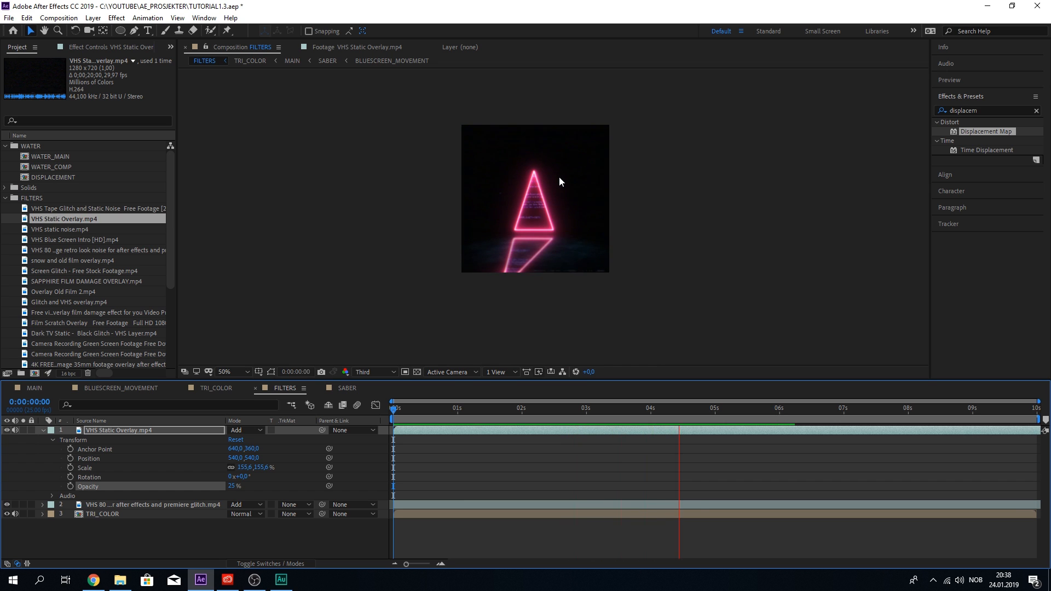
pyautogui.scroll(2, 559, 178)
pyautogui.press('space')
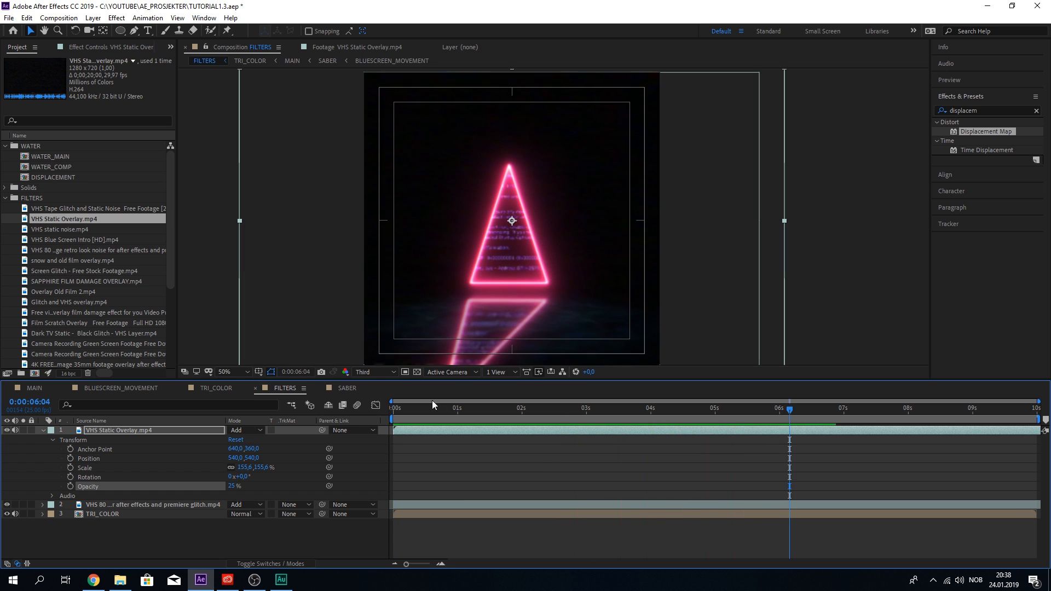
# Return the preview resolution to Full and play the FILTERS composition from the start to inspect the combined overlays
pyautogui.click(368, 372)
pyautogui.click(384, 403)
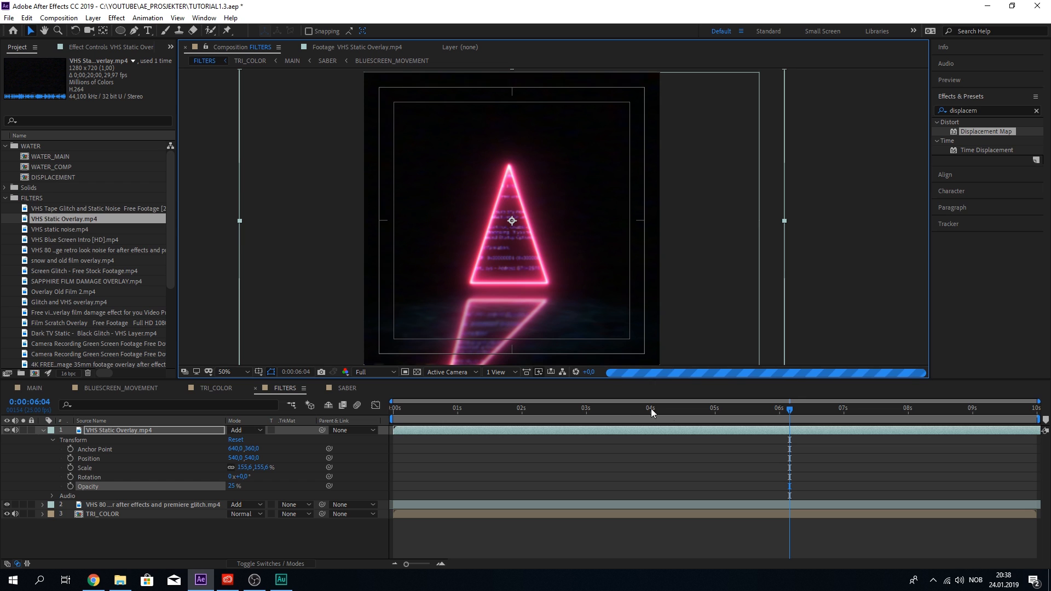
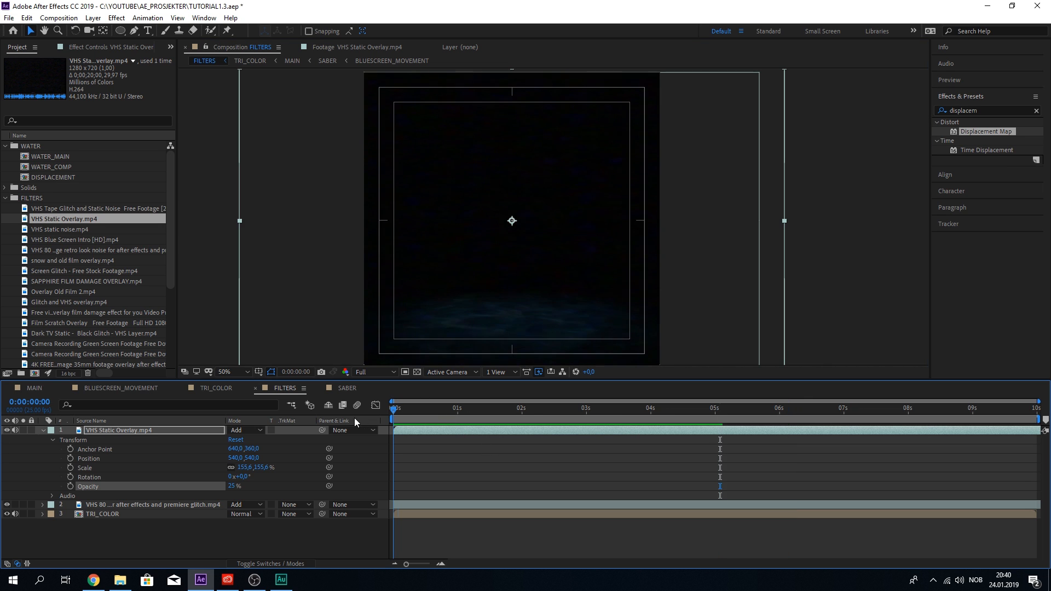
pyautogui.press('space')
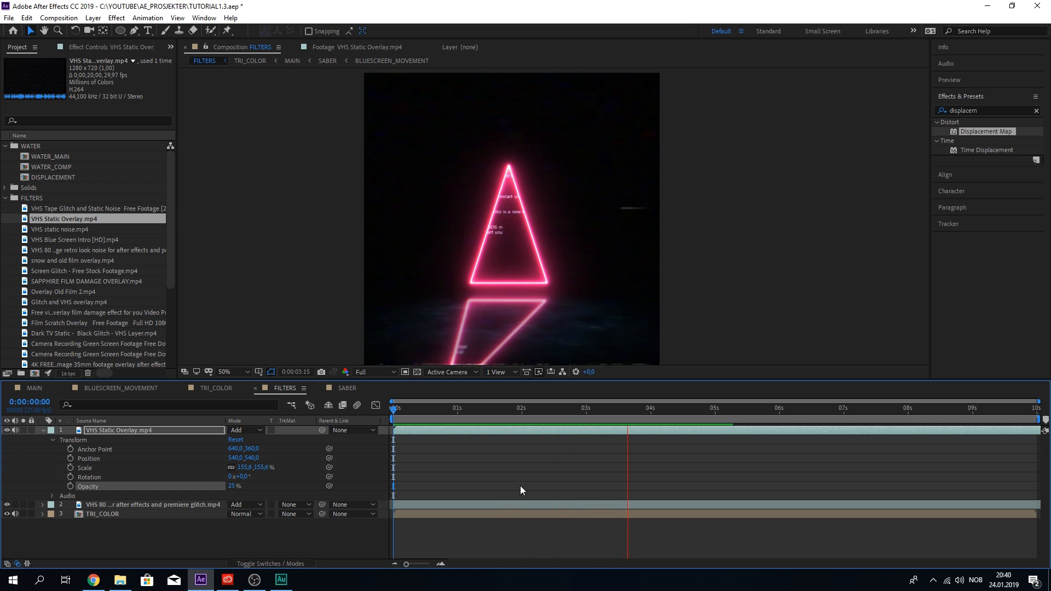
pyautogui.press('space')
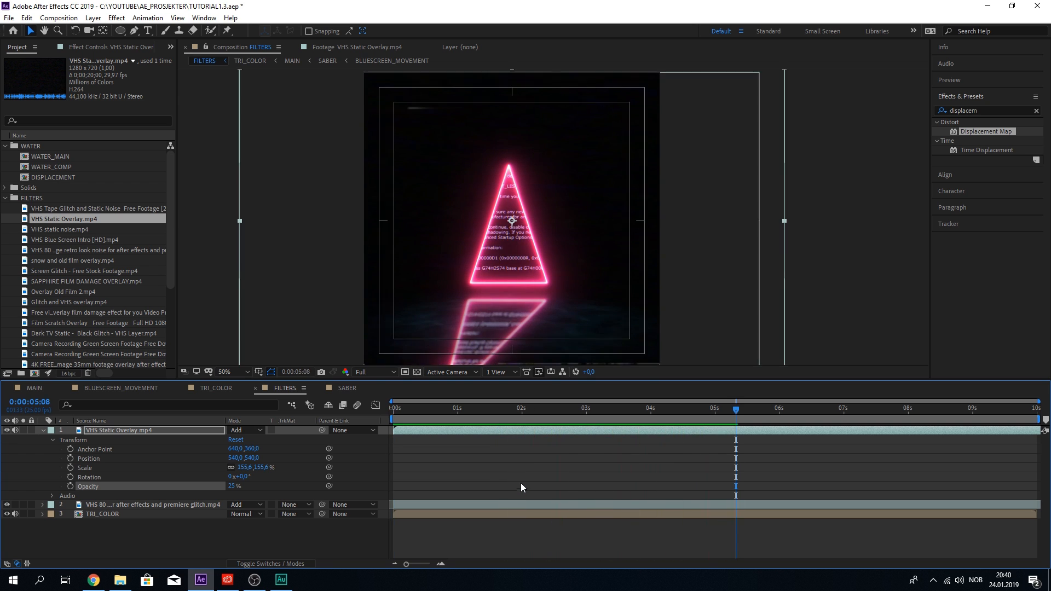
pyautogui.scroll(-1, 514, 322)
pyautogui.scroll(1, 515, 320)
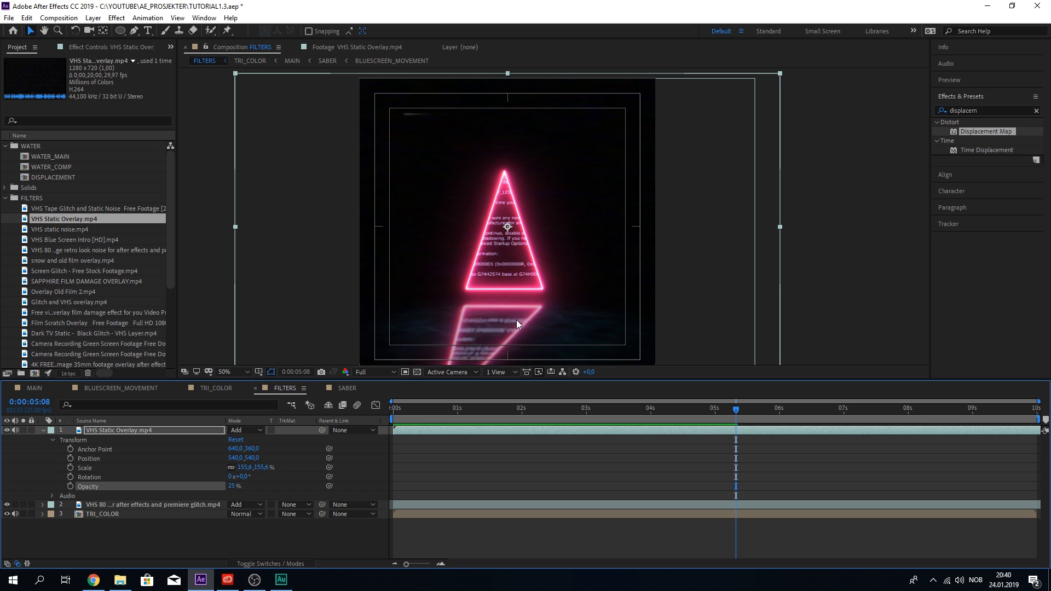
# Open the MAIN composition, return to its first frame and collapse the SABER, REFLECTION 2 and REFLECTION layers
pyautogui.click(38, 388)
pyautogui.moveTo(723, 413); pyautogui.dragTo(51, 438)
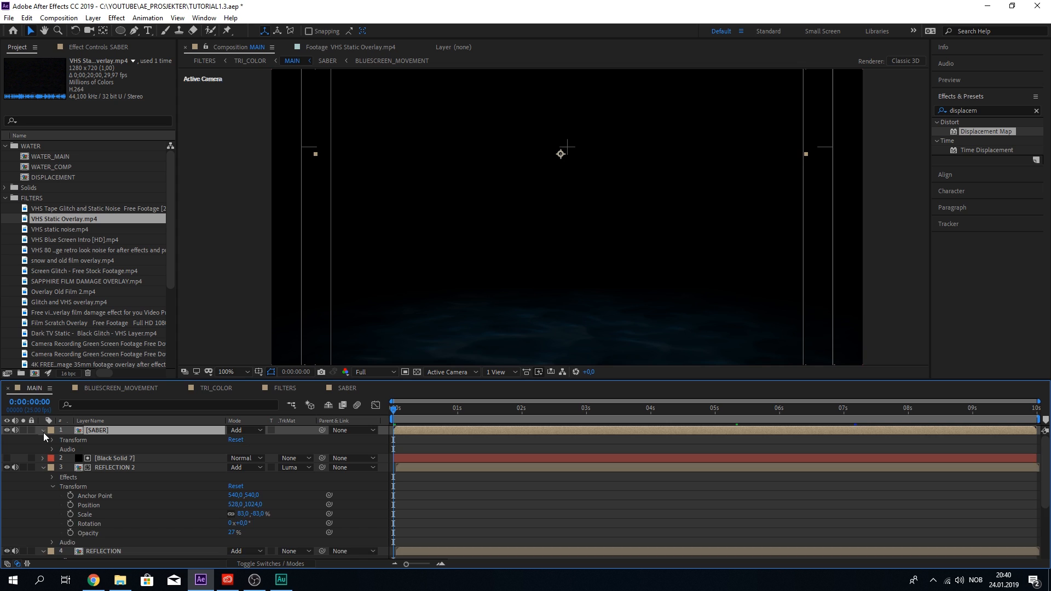
pyautogui.click(44, 430)
pyautogui.click(42, 449)
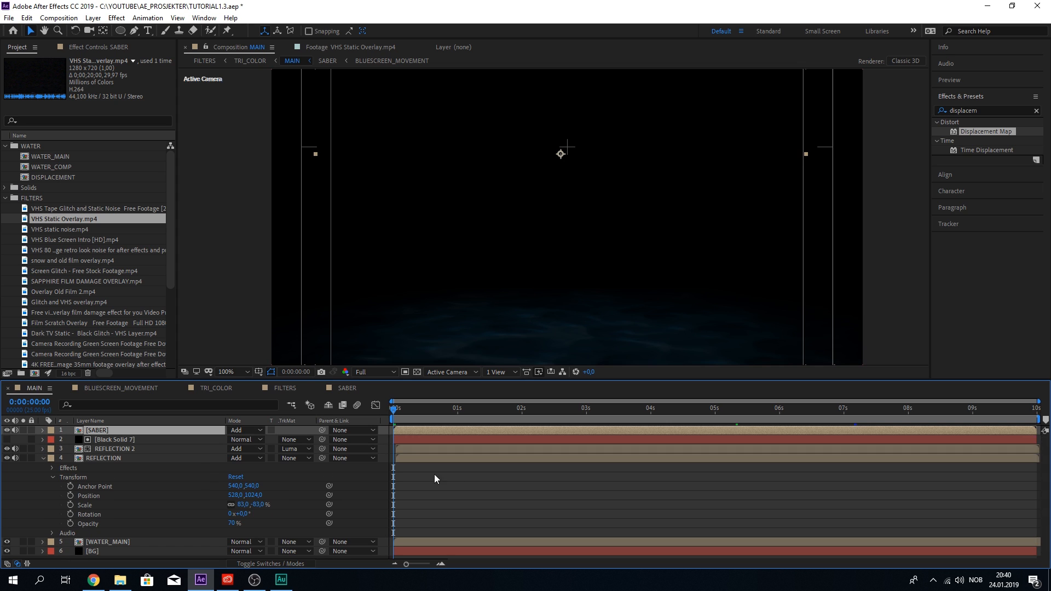
pyautogui.click(43, 459)
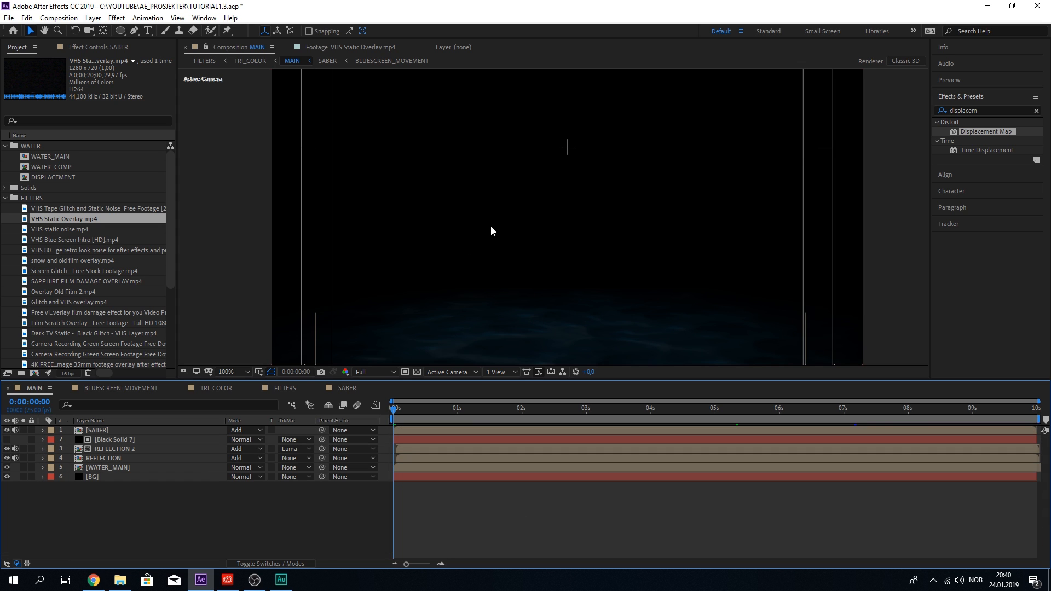
# At 0:00:00:19 in MAIN, create a 1080 x 1080 px solid using the magenta-red colour sampled from the neon line
pyautogui.scroll(-2, 490, 225)
pyautogui.scroll(2, 572, 203)
pyautogui.scroll(-4, 336, 172)
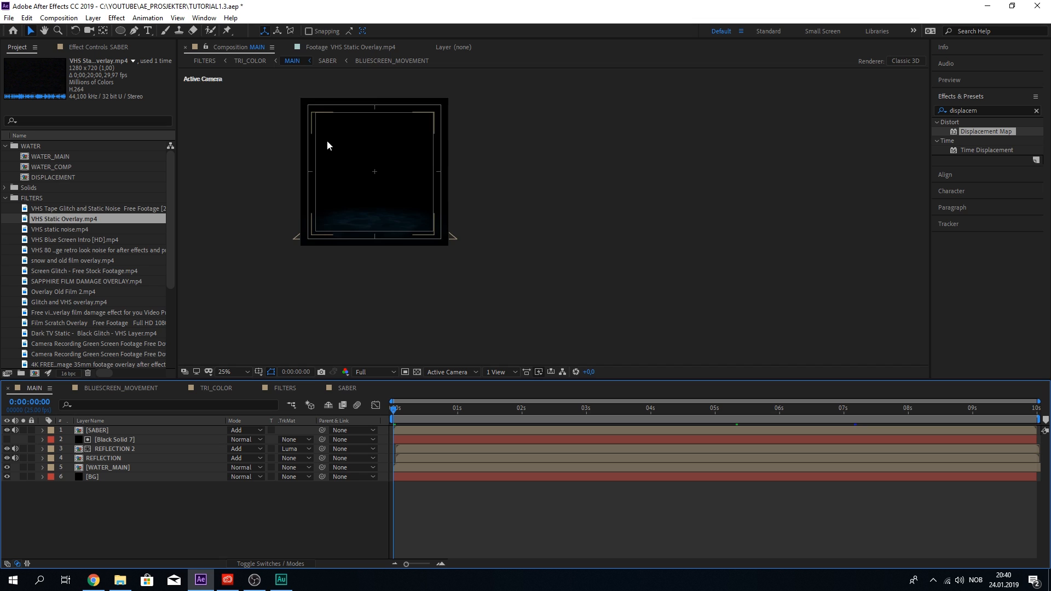
pyautogui.scroll(2, 328, 146)
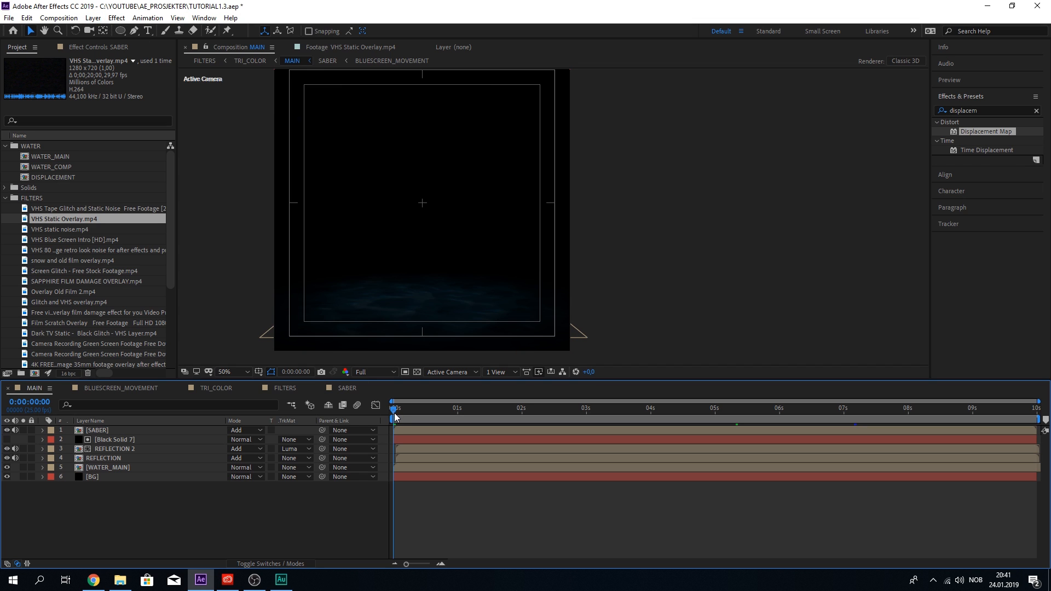
pyautogui.moveTo(395, 417); pyautogui.dragTo(443, 415)
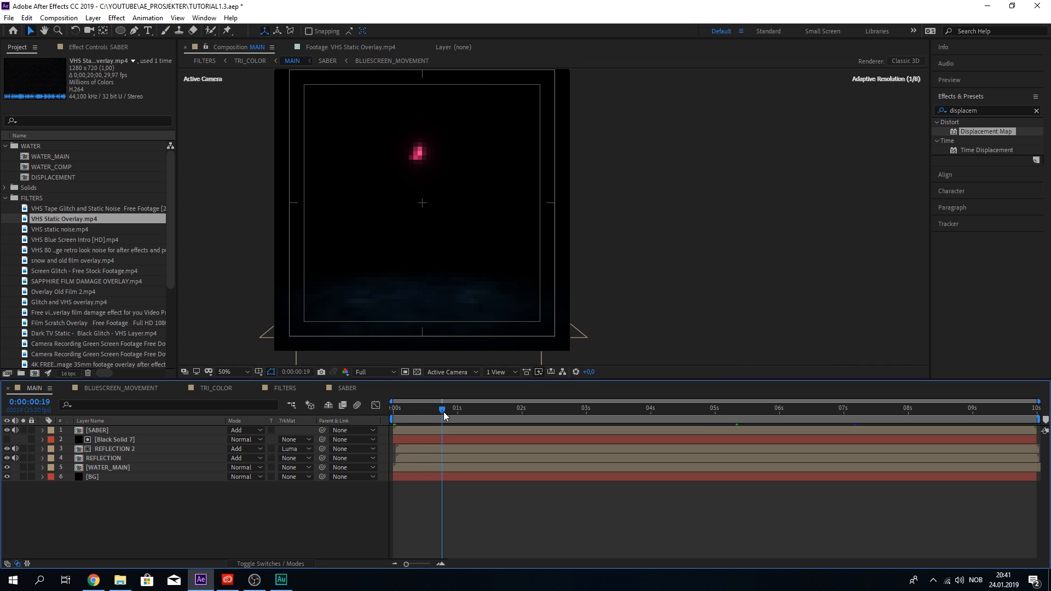
pyautogui.click(94, 17)
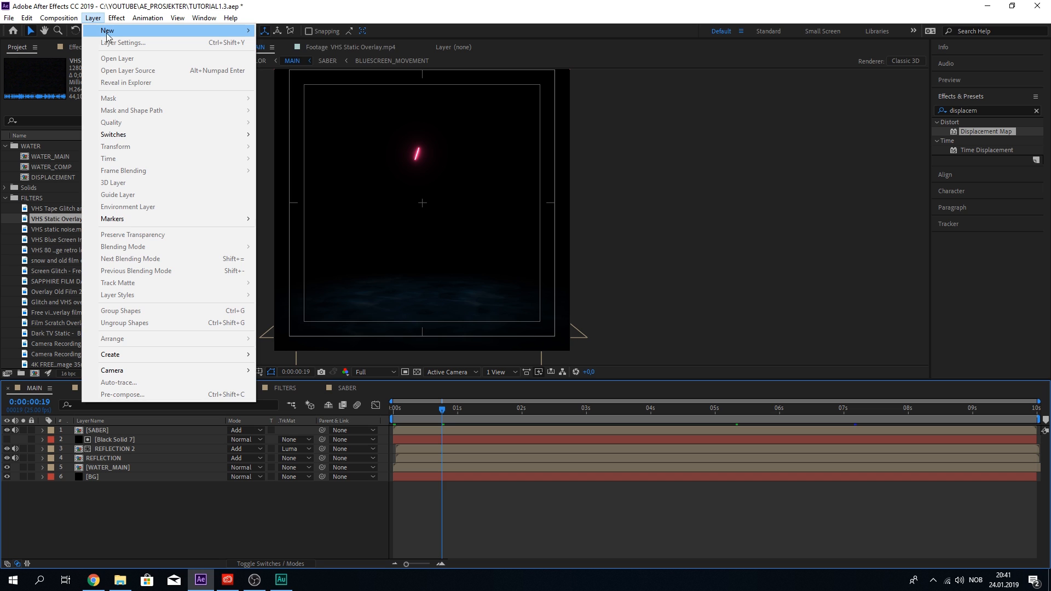
pyautogui.moveTo(110, 36)
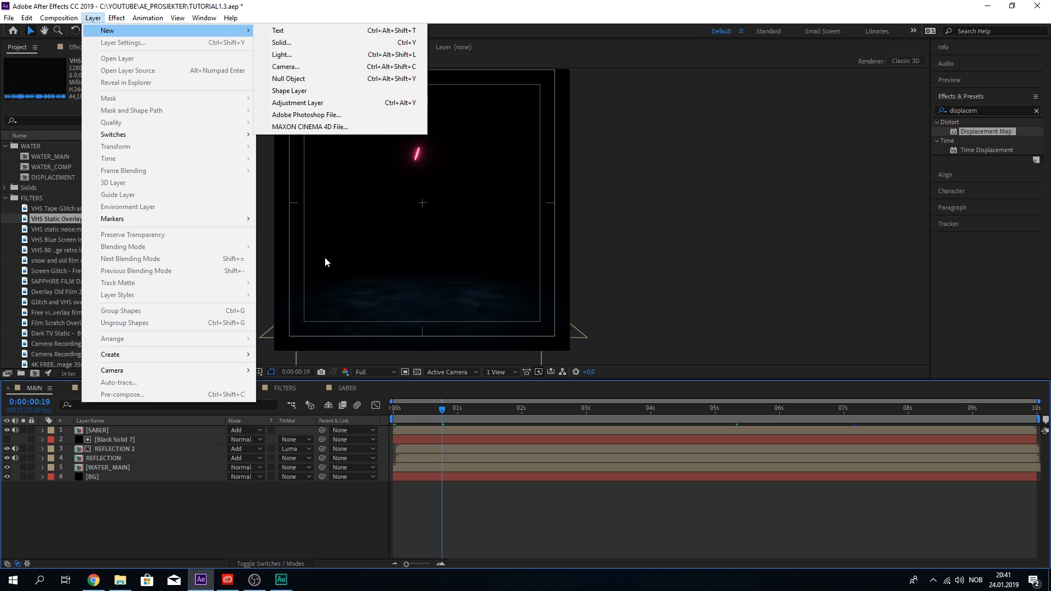
pyautogui.click(281, 42)
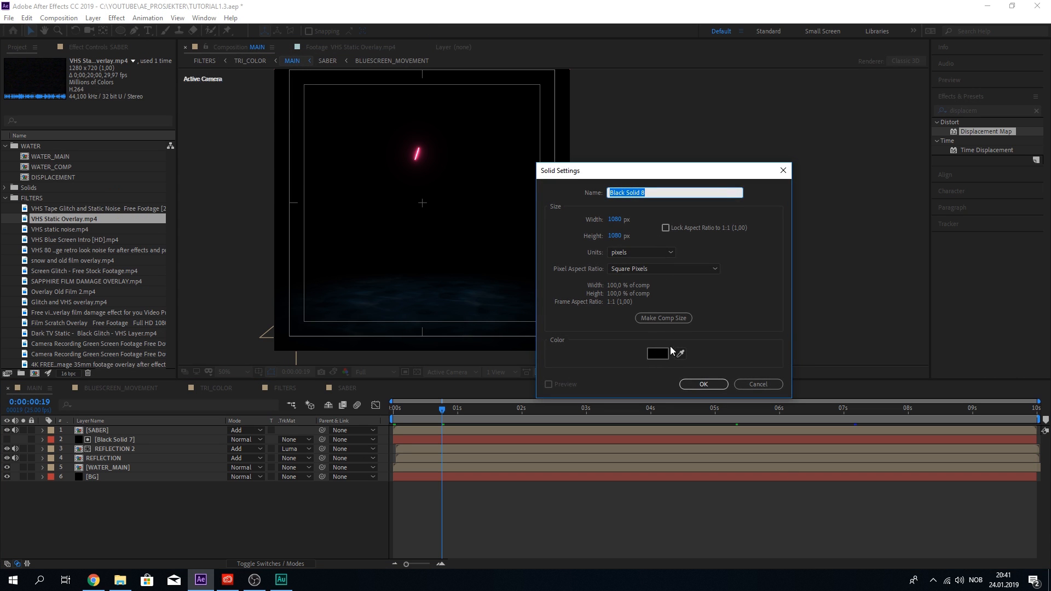
pyautogui.click(681, 353)
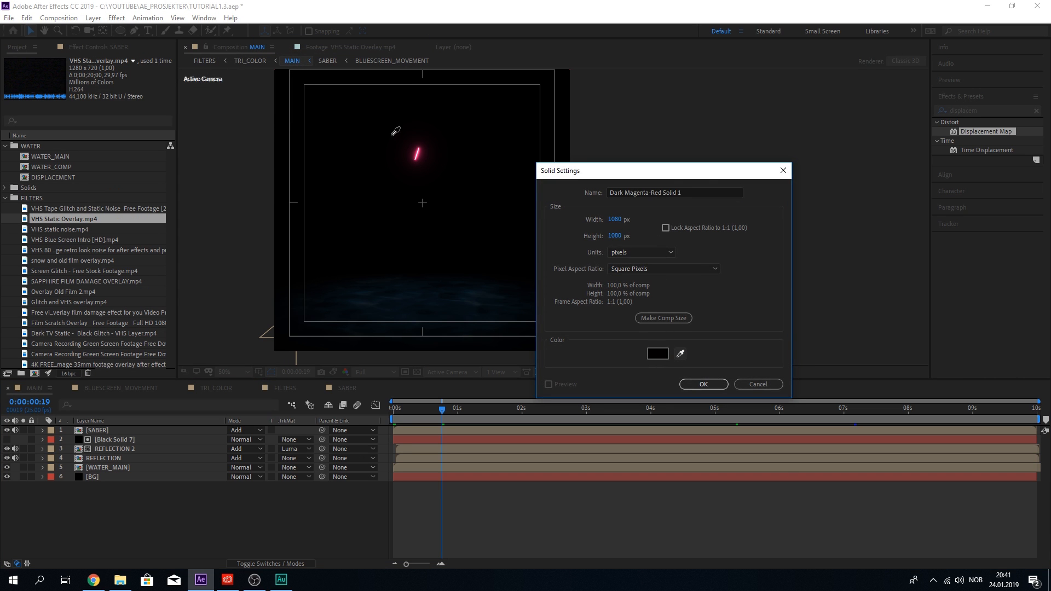
pyautogui.click(419, 152)
pyautogui.click(696, 384)
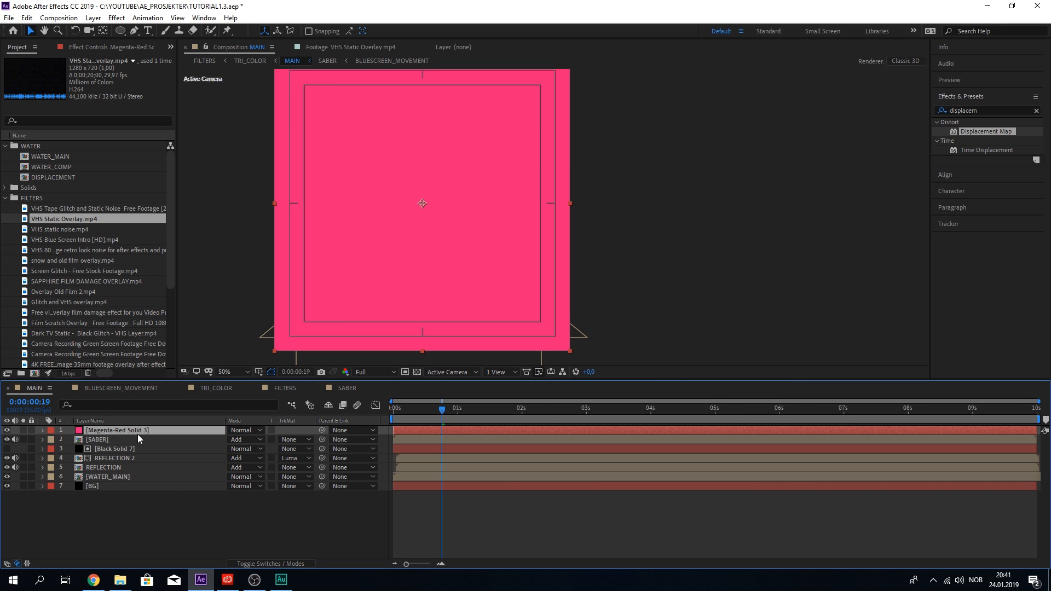
# Move the magenta-red solid directly below REFLECTION 2 in MAIN and lower the preview resolution to Third
pyautogui.moveTo(136, 435); pyautogui.dragTo(133, 464)
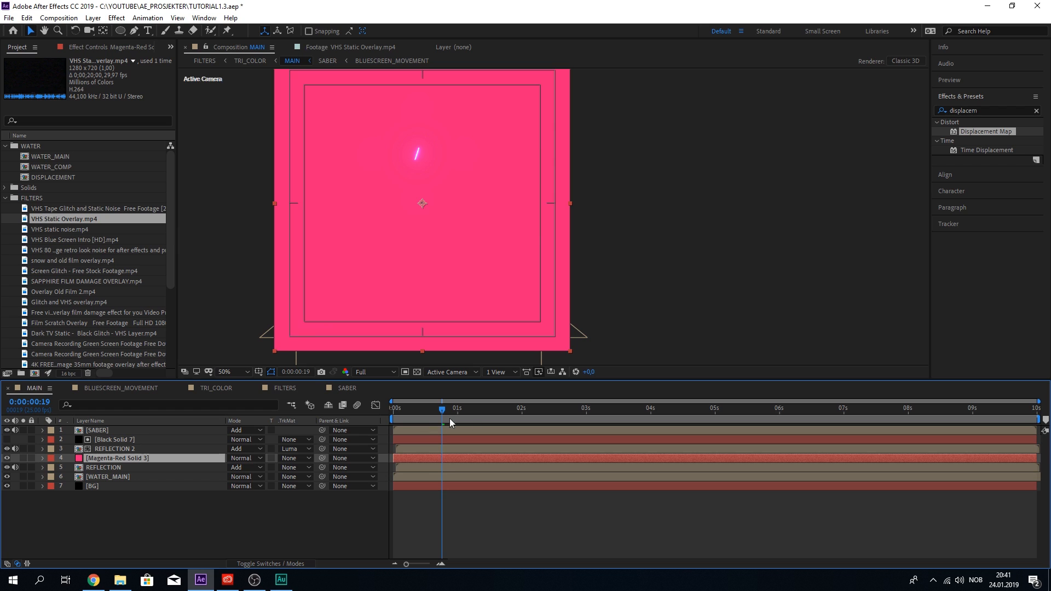
pyautogui.click(376, 370)
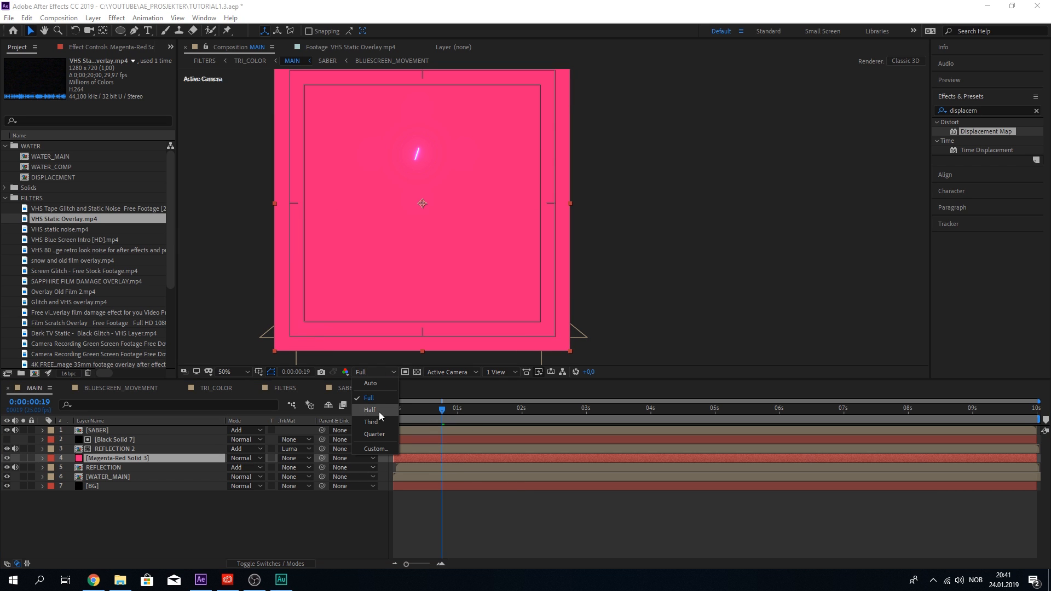
pyautogui.click(380, 420)
# Draw a wide elliptical mask on the magenta-red solid over the water area and shift it slightly down and right
pyautogui.click(120, 31)
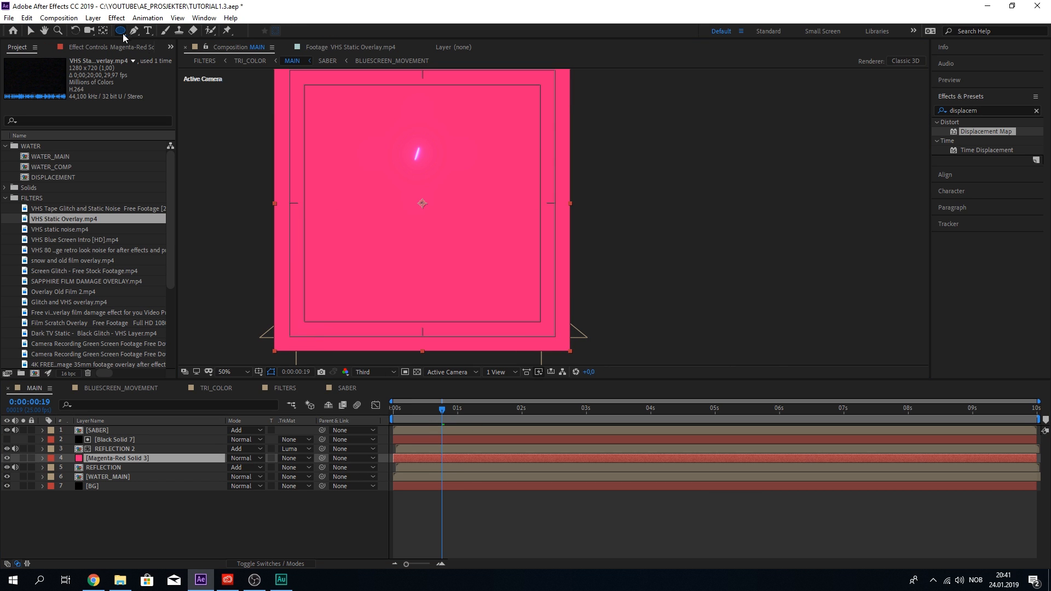
pyautogui.moveTo(343, 256); pyautogui.dragTo(488, 302)
pyautogui.press('v')
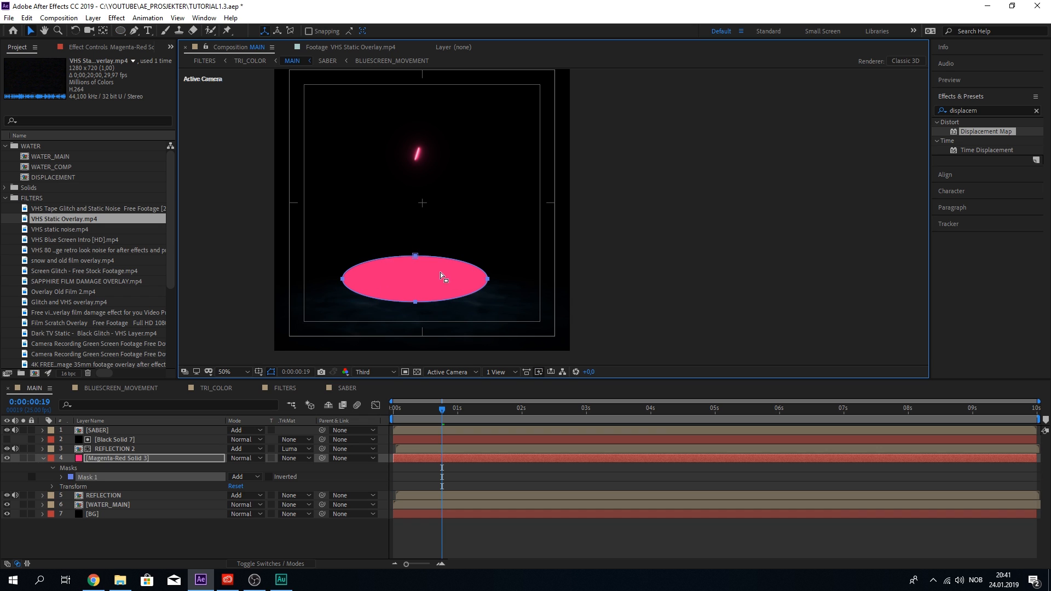
pyautogui.doubleClick(416, 258)
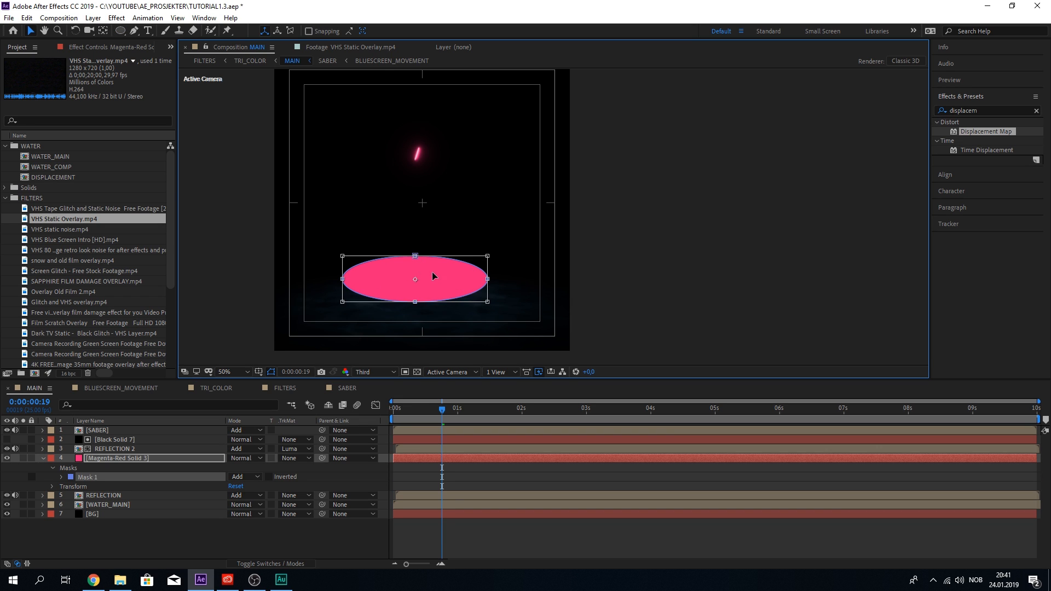
pyautogui.moveTo(426, 272); pyautogui.dragTo(436, 291)
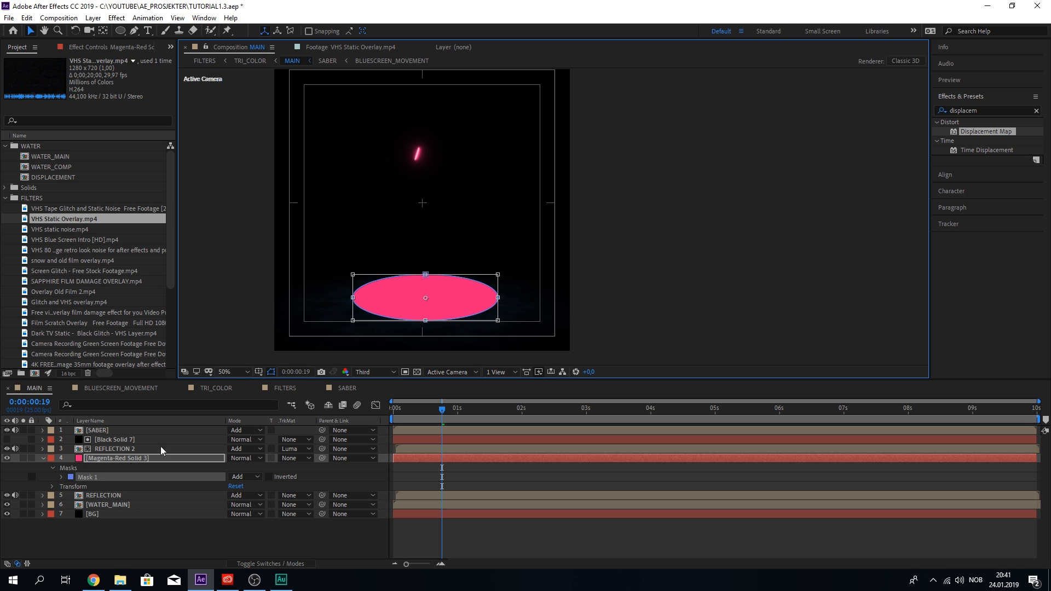
# Show the solid's transform and mask properties and set the mask feather to 51 pixels
pyautogui.click(52, 487)
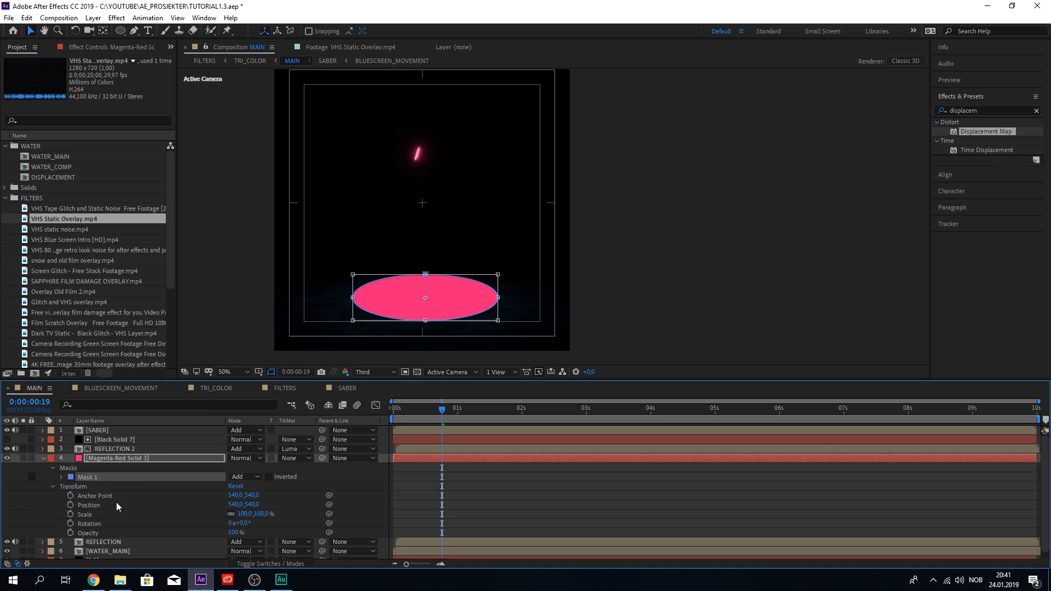
pyautogui.click(59, 478)
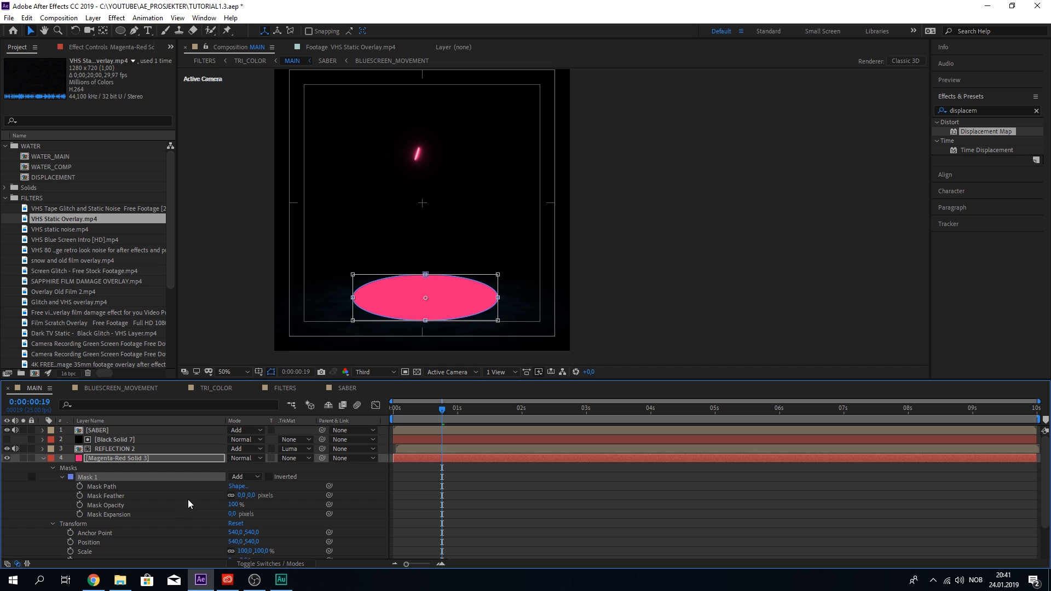
pyautogui.moveTo(247, 494); pyautogui.dragTo(278, 494)
pyautogui.scroll(-2, 281, 505)
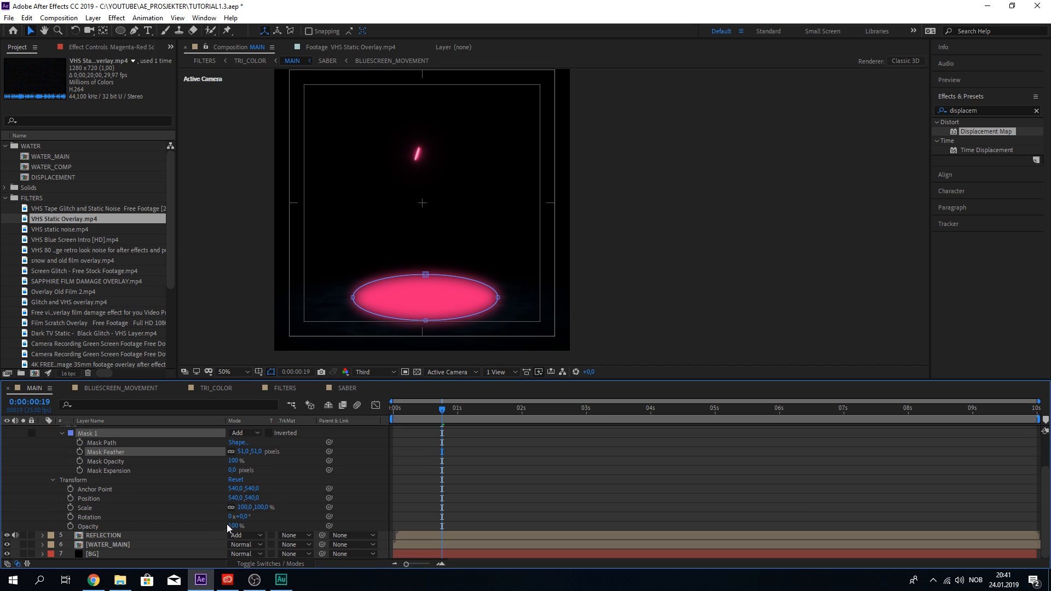
# Lower the magenta-red solid's opacity to 18%, shift its position to 529, 540 and preview the glow on the water
pyautogui.click(227, 524)
pyautogui.moveTo(235, 524); pyautogui.dragTo(192, 530)
pyautogui.scroll(-3, 244, 491)
pyautogui.press('space')
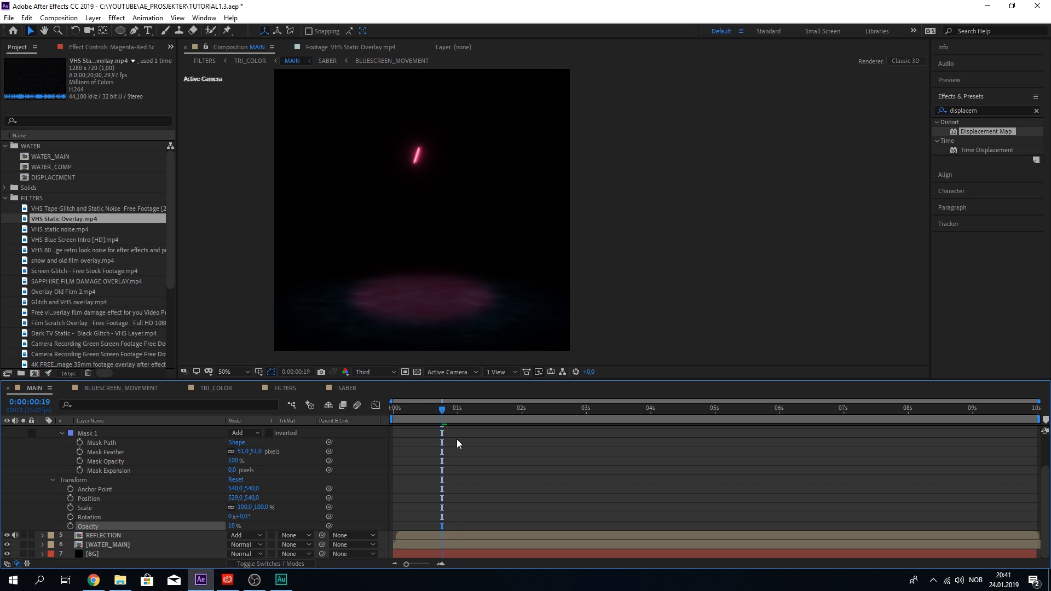
pyautogui.press('space')
# Set the mask feather to 122 pixels, move the ellipse slightly down and left, and preview the softened glow
pyautogui.moveTo(243, 452); pyautogui.dragTo(331, 441)
pyautogui.doubleClick(424, 275)
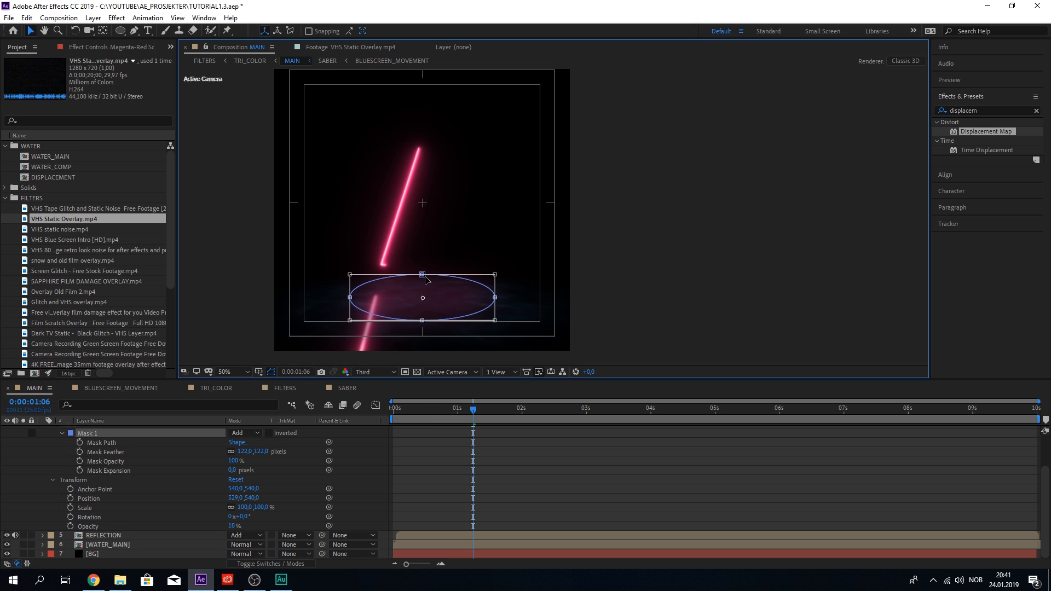
pyautogui.moveTo(426, 277); pyautogui.dragTo(422, 285)
pyautogui.press('space')
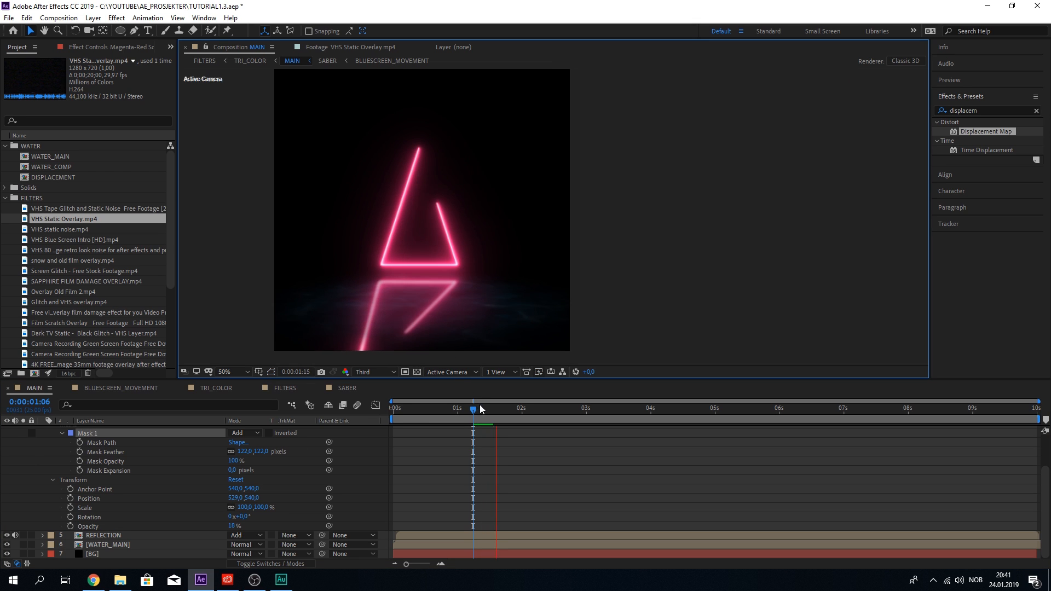
# Raise the solid's opacity to 20% and play MAIN from the first frame to about 0:00:02:07
pyautogui.moveTo(478, 409); pyautogui.dragTo(462, 410)
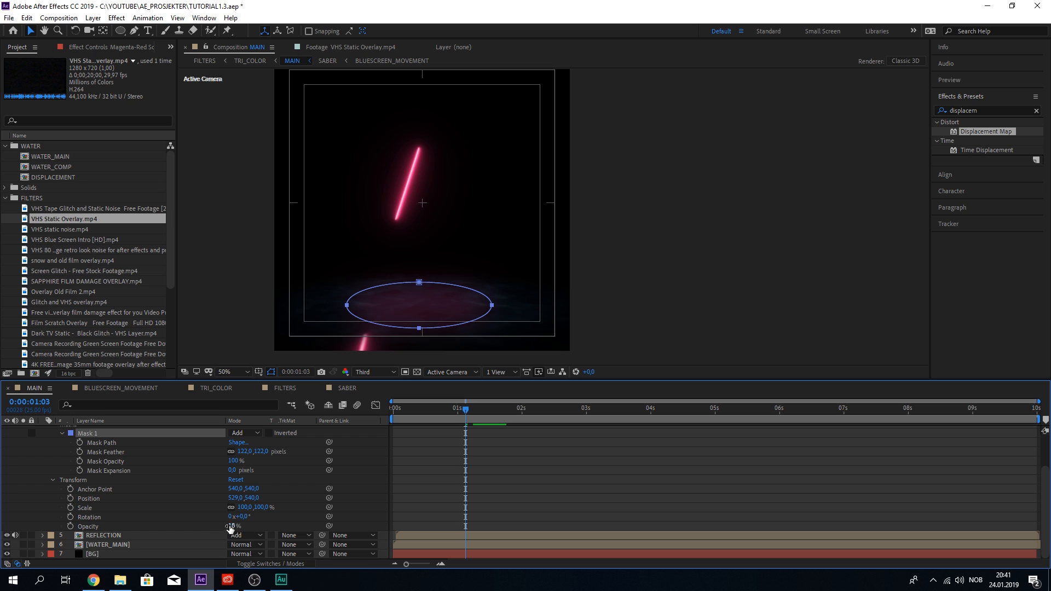
pyautogui.press('space')
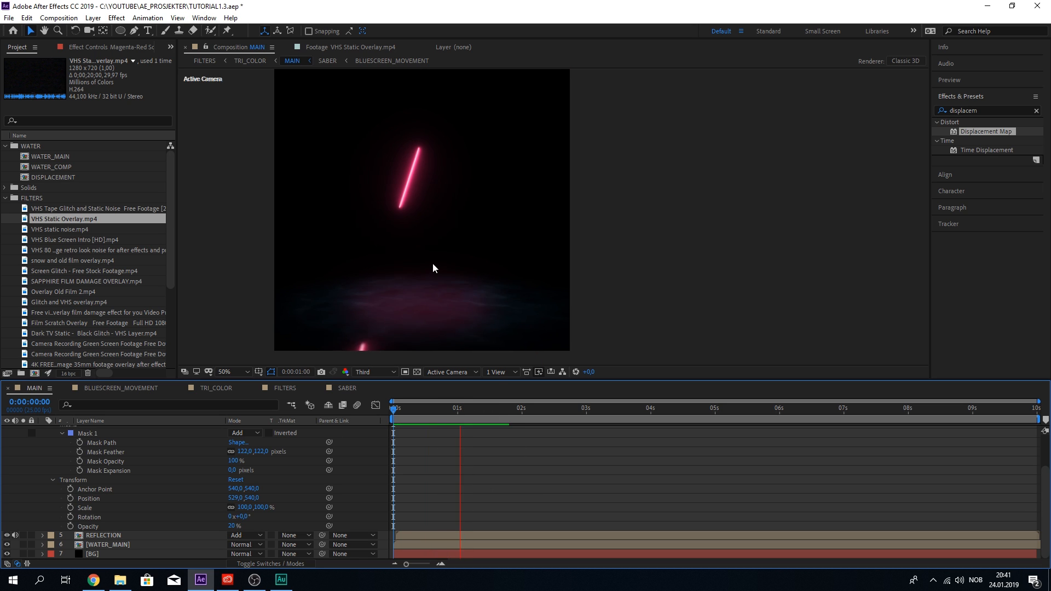
pyautogui.press('space')
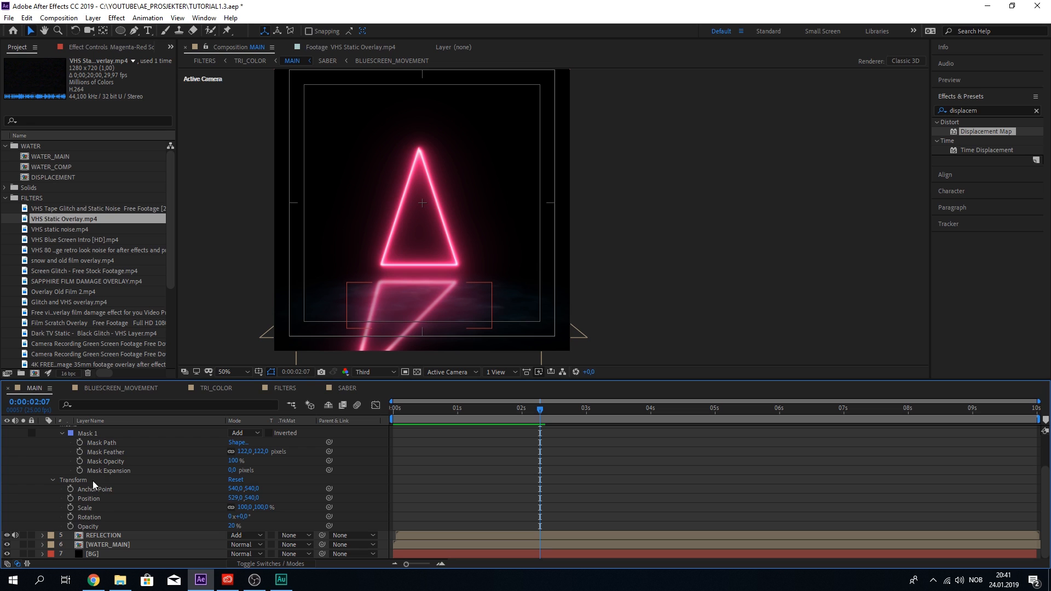
# Keyframe the solid's opacity at 20% at 0:00:02:07 and 0% at 0:00:00:24, and preview the fade-in
pyautogui.click(68, 526)
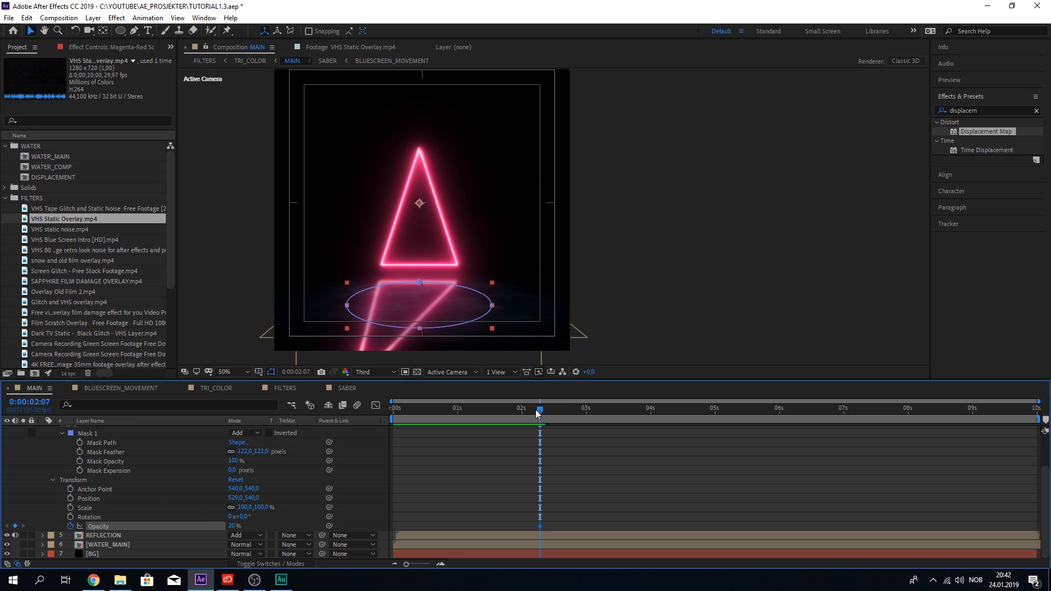
pyautogui.moveTo(537, 410); pyautogui.dragTo(455, 419)
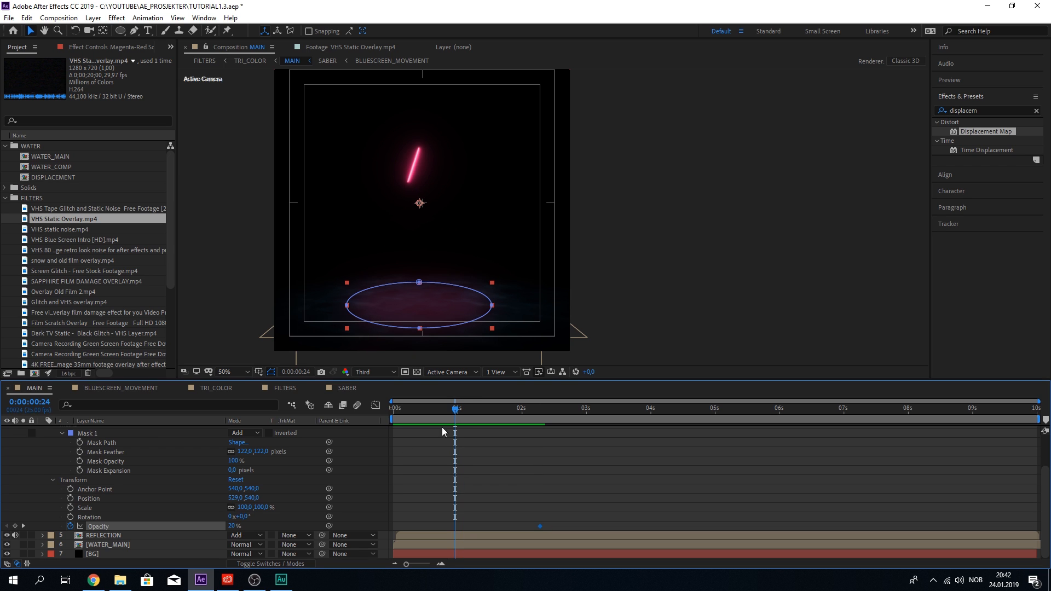
pyautogui.click(234, 527)
pyautogui.write('0')
pyautogui.press('Return')
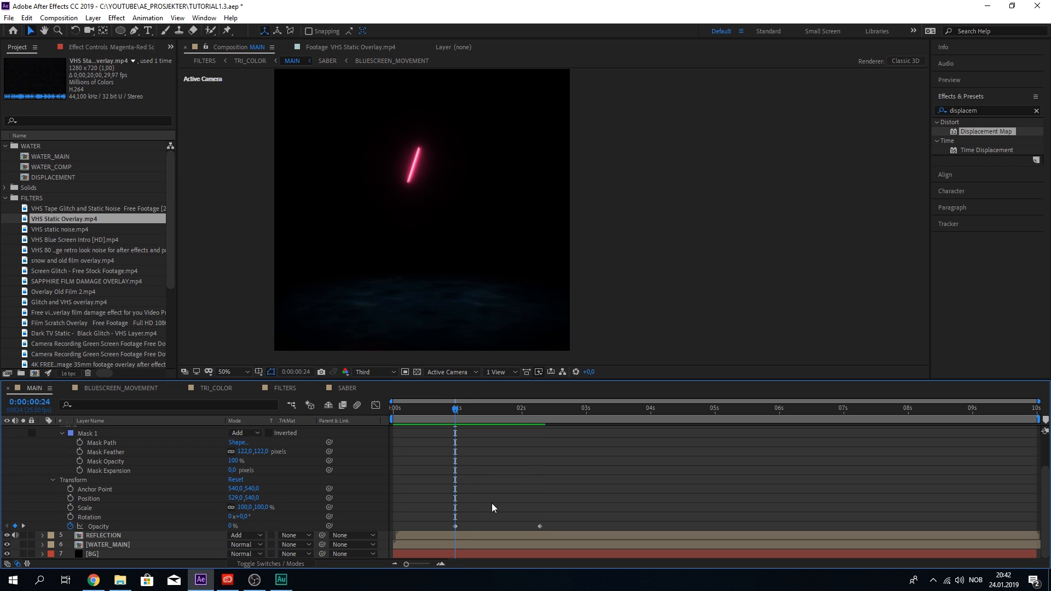
pyautogui.press('space')
pyautogui.click(449, 419)
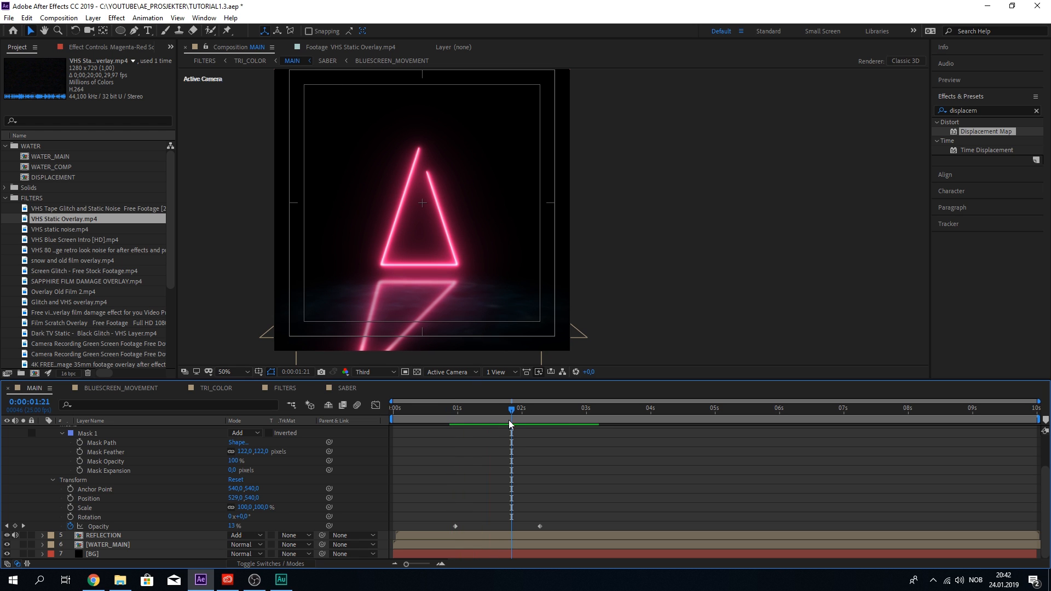
# Widen the solid's elliptical mask on both sides of the reflection and play MAIN from about 0:00:00:12
pyautogui.scroll(2, 514, 459)
pyautogui.click(517, 442)
pyautogui.click(512, 458)
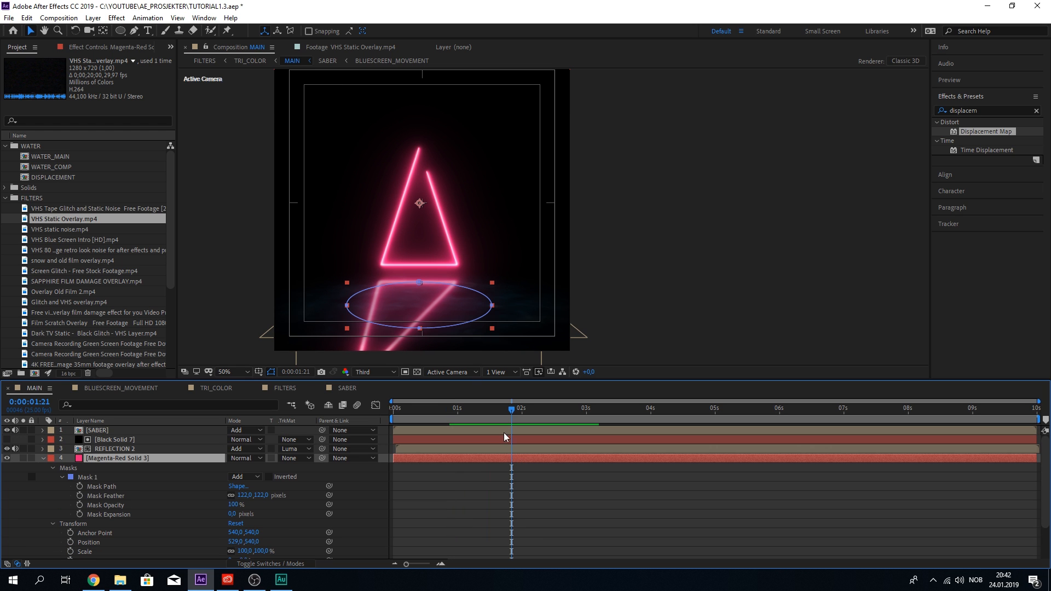
pyautogui.doubleClick(492, 305)
pyautogui.moveTo(492, 305)
pyautogui.mouseDown()
pyautogui.moveTo(515, 305)
pyautogui.moveTo(479, 308)
pyautogui.mouseUp()
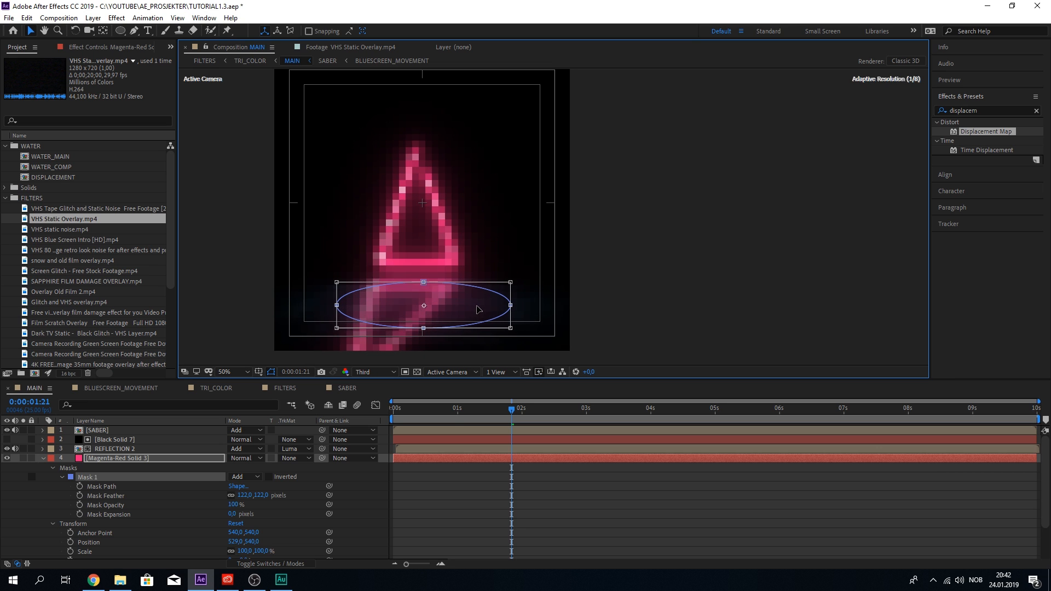
pyautogui.click(422, 417)
pyautogui.scroll(-2, 426, 432)
pyautogui.press('space')
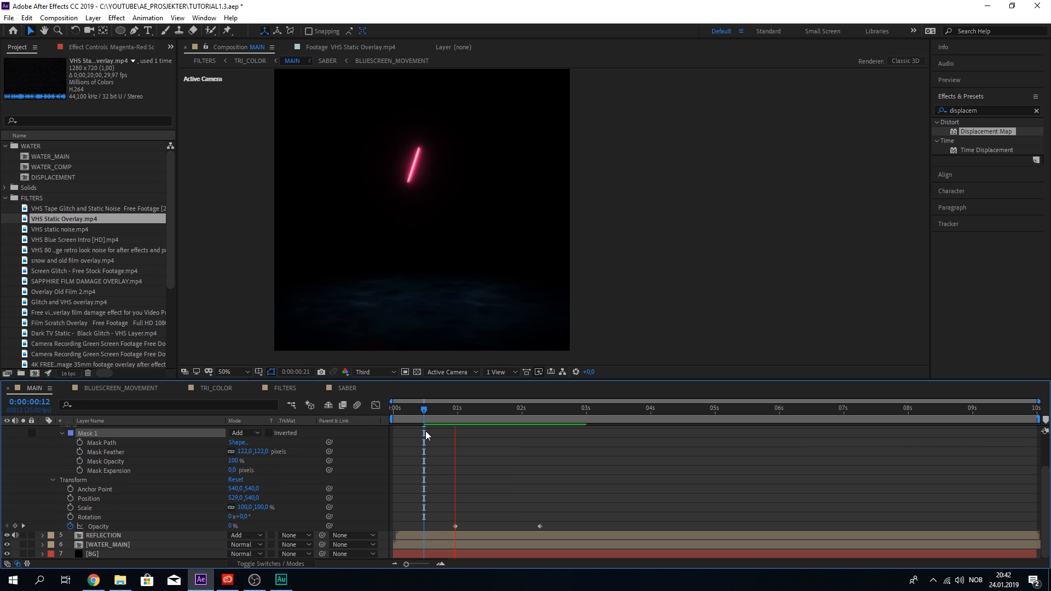
# Apply Easy Ease to both opacity keyframes, sharpen the speed curve into a narrow mid-fade peak and preview it
pyautogui.moveTo(560, 517); pyautogui.dragTo(441, 526)
pyautogui.press('F9')
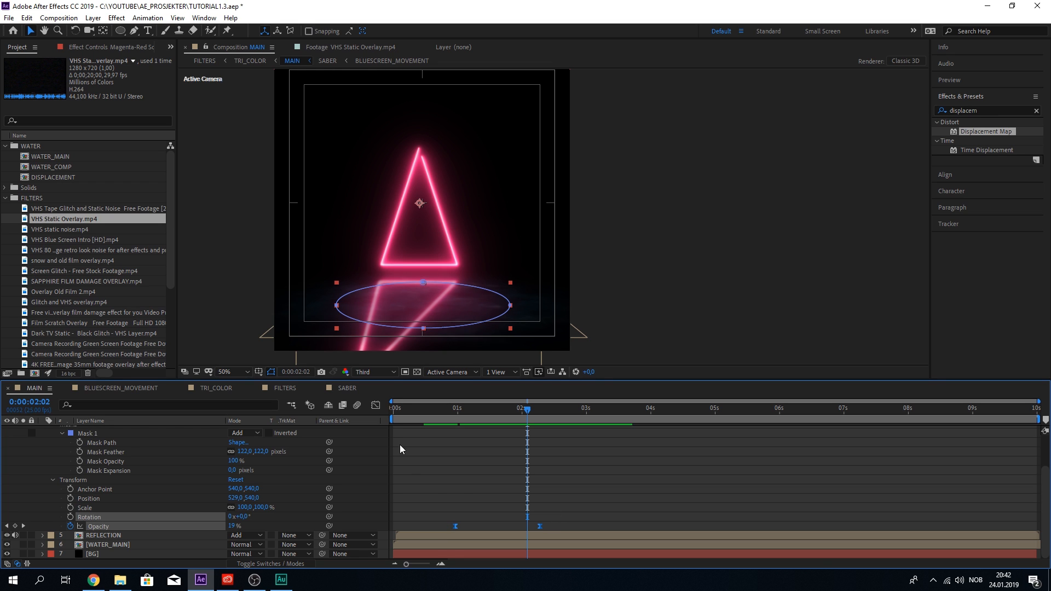
pyautogui.click(376, 406)
pyautogui.moveTo(460, 533); pyautogui.dragTo(488, 537)
pyautogui.press('space')
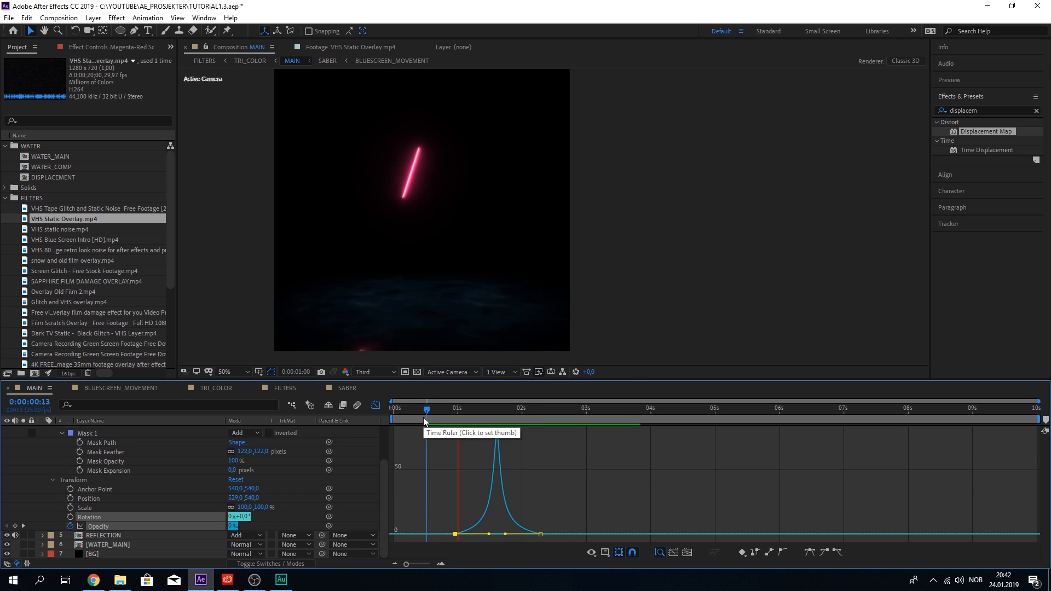
pyautogui.press('space')
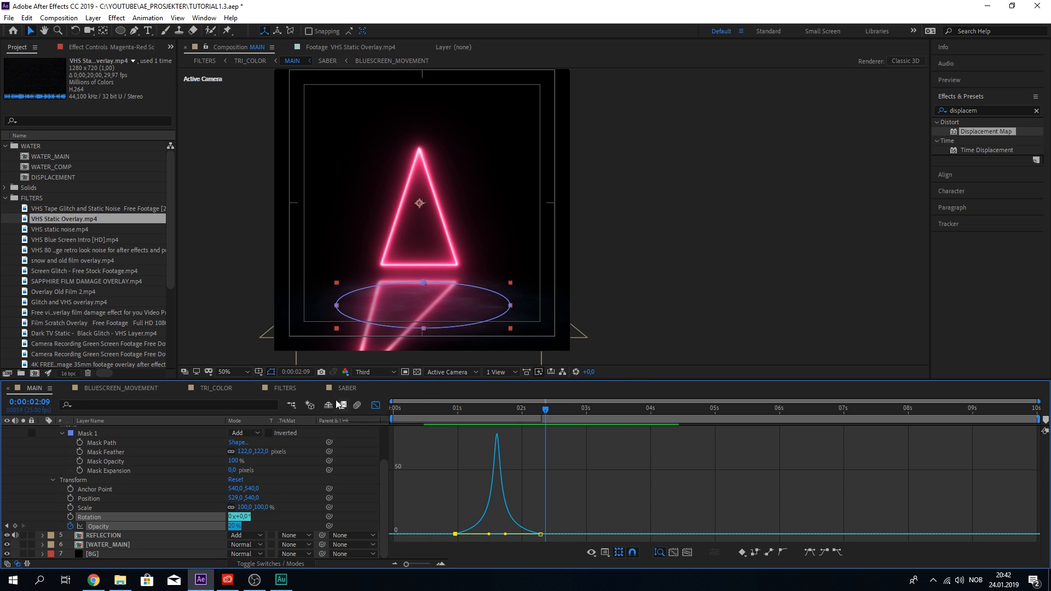
# Close the graph editor, collapse the magenta-red solid layer and clear the selection
pyautogui.click(375, 405)
pyautogui.scroll(2, 63, 471)
pyautogui.click(42, 457)
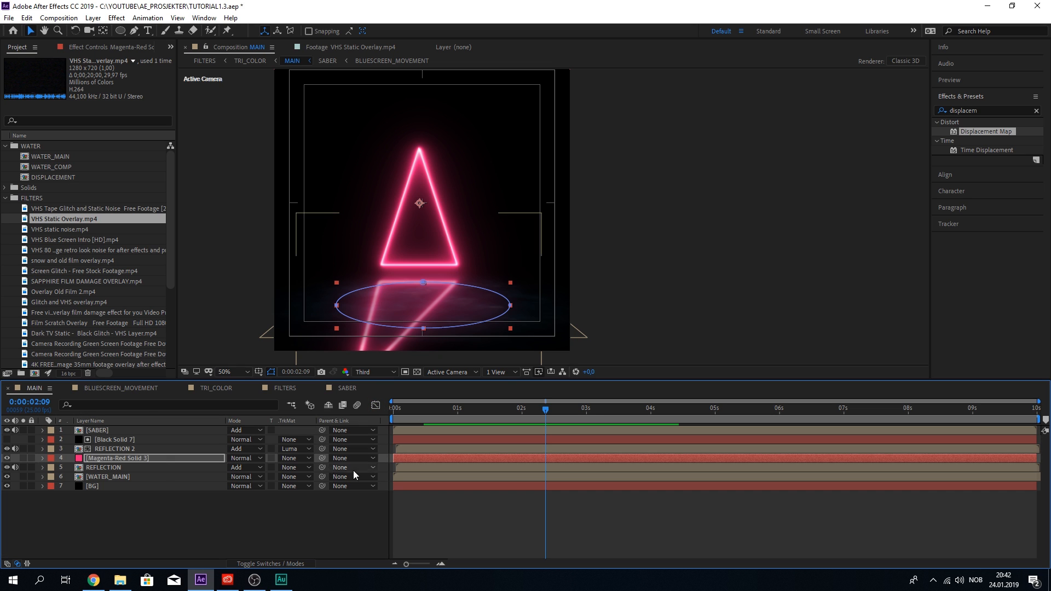
pyautogui.click(257, 270)
# Add a text layer reading PLAY in 60 px VCR OSD Mono near the upper-left corner of the MAIN frame
pyautogui.click(148, 31)
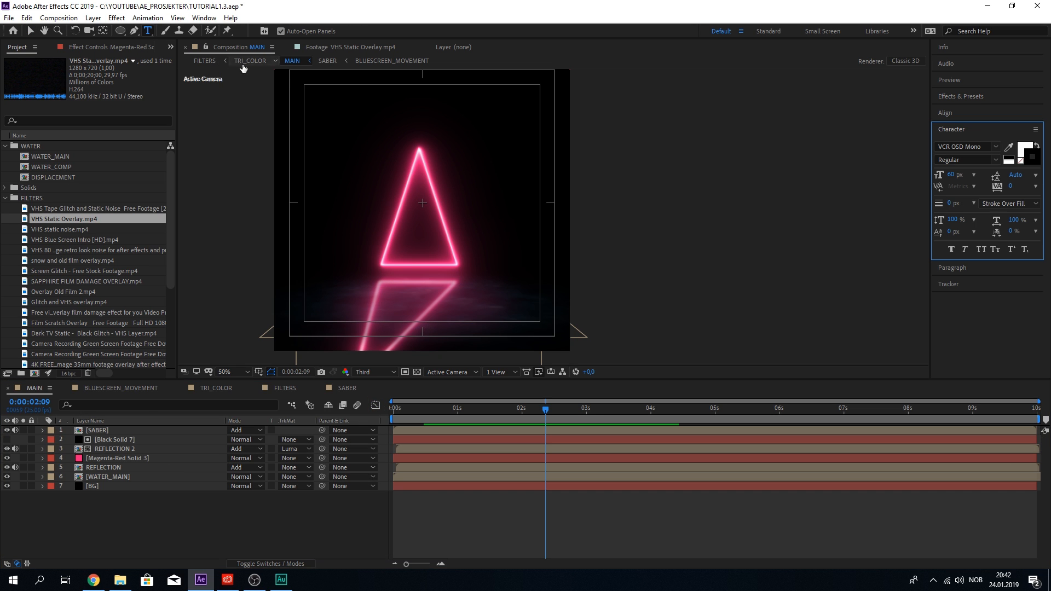
pyautogui.click(312, 95)
pyautogui.scroll(3, 514, 202)
pyautogui.press('alt')
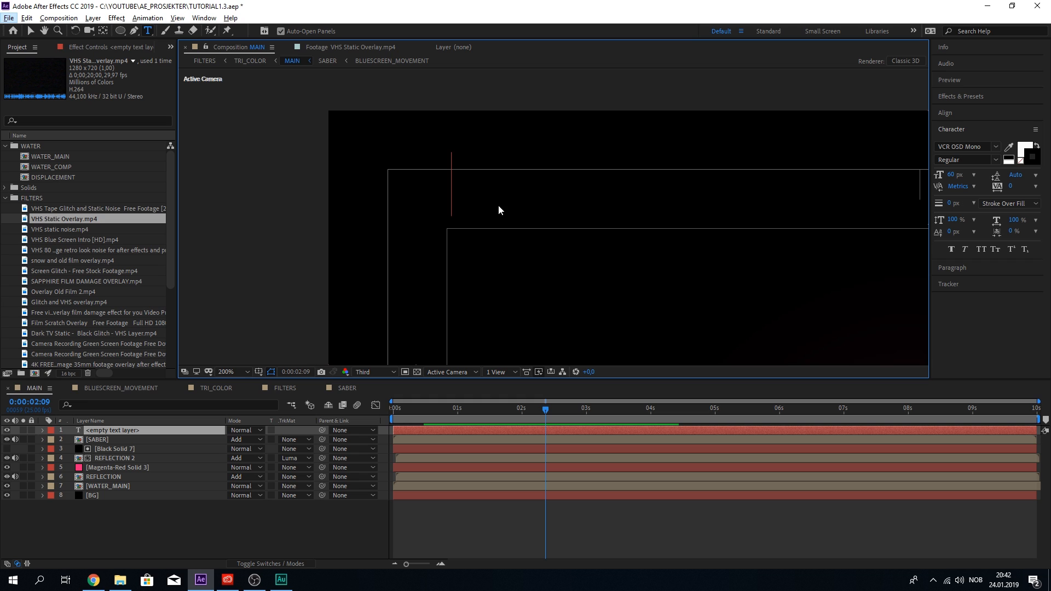
pyautogui.write('LA')
pyautogui.press('BackSpace')
pyautogui.press('BackSpace')
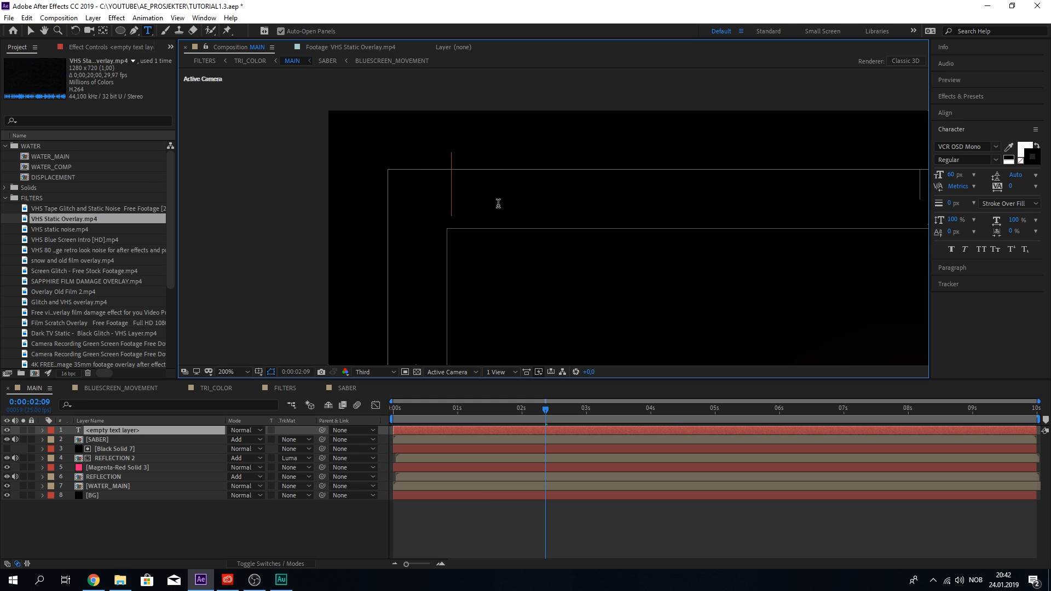
pyautogui.write('PLAY')
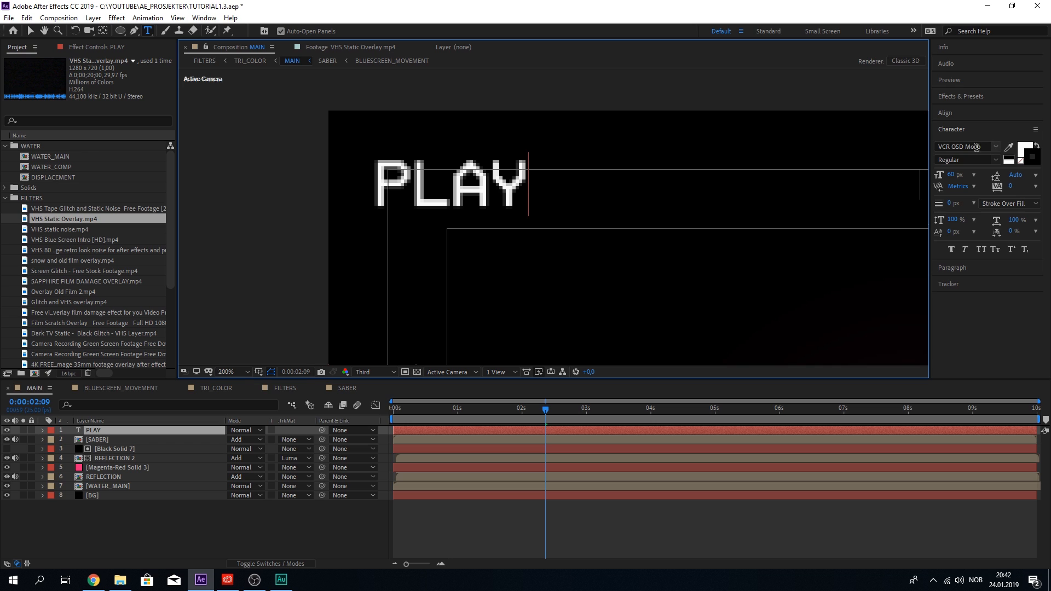
# Position the PLAY text so its left and lower edges align with the upper-left corner of the title-safe guide
pyautogui.click(31, 30)
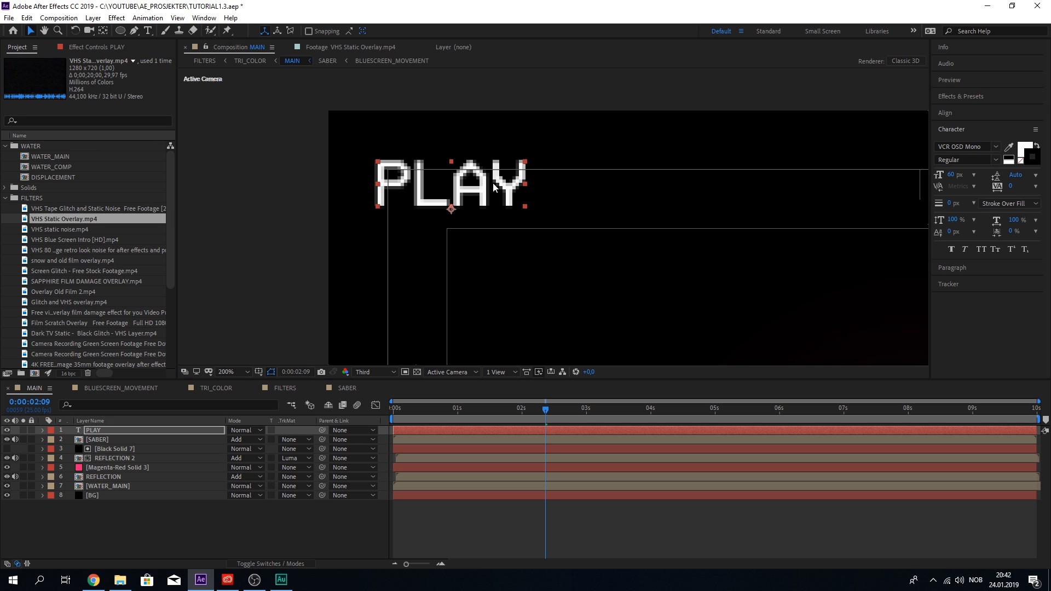
pyautogui.scroll(2, 493, 187)
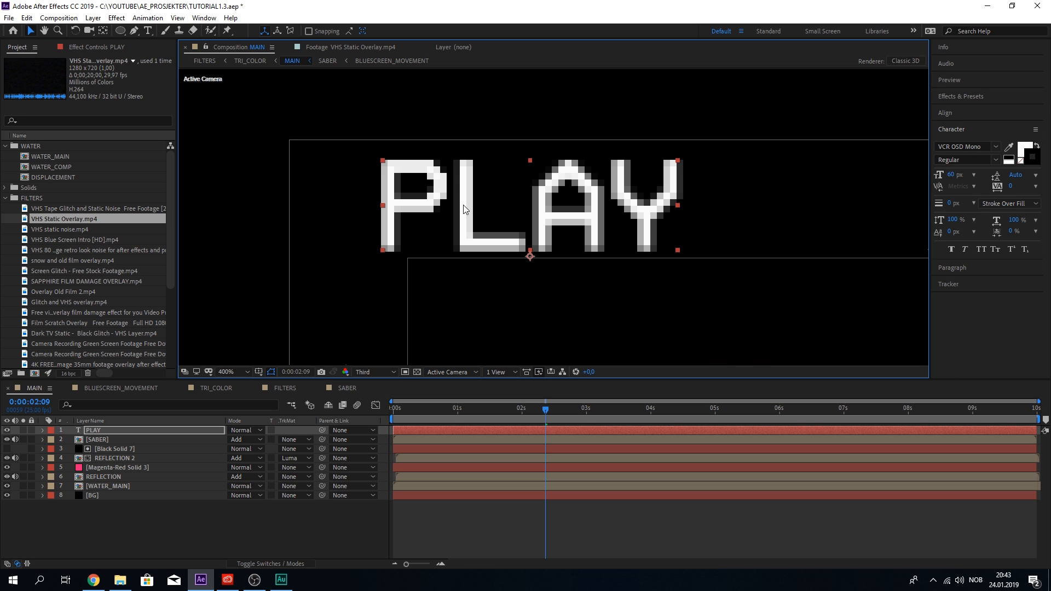
pyautogui.moveTo(463, 204); pyautogui.dragTo(486, 212)
pyautogui.scroll(1, 485, 211)
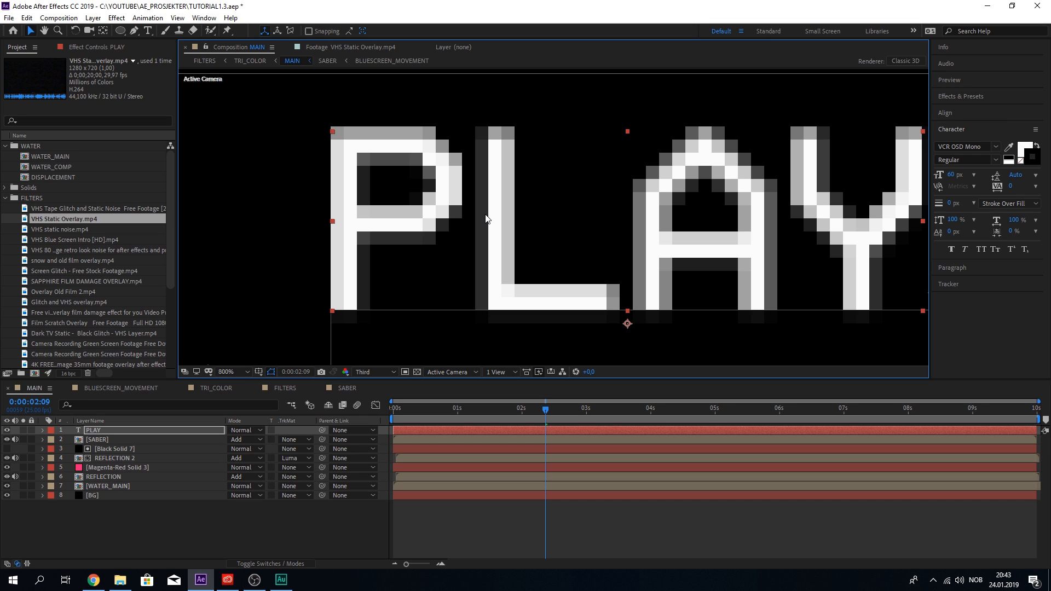
pyautogui.scroll(-10, 488, 211)
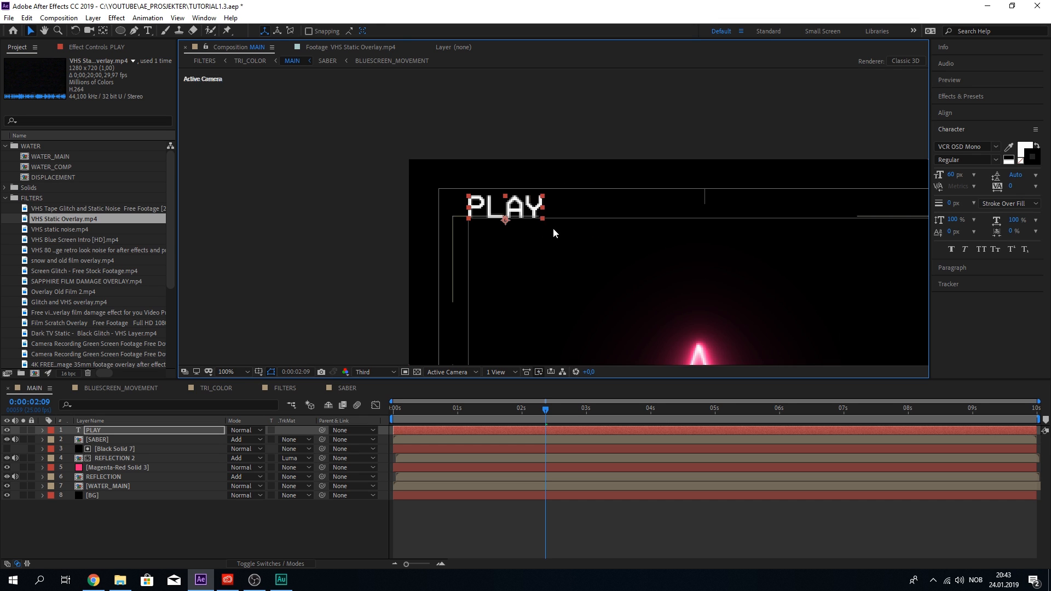
pyautogui.scroll(4, 606, 282)
pyautogui.scroll(-2, 622, 303)
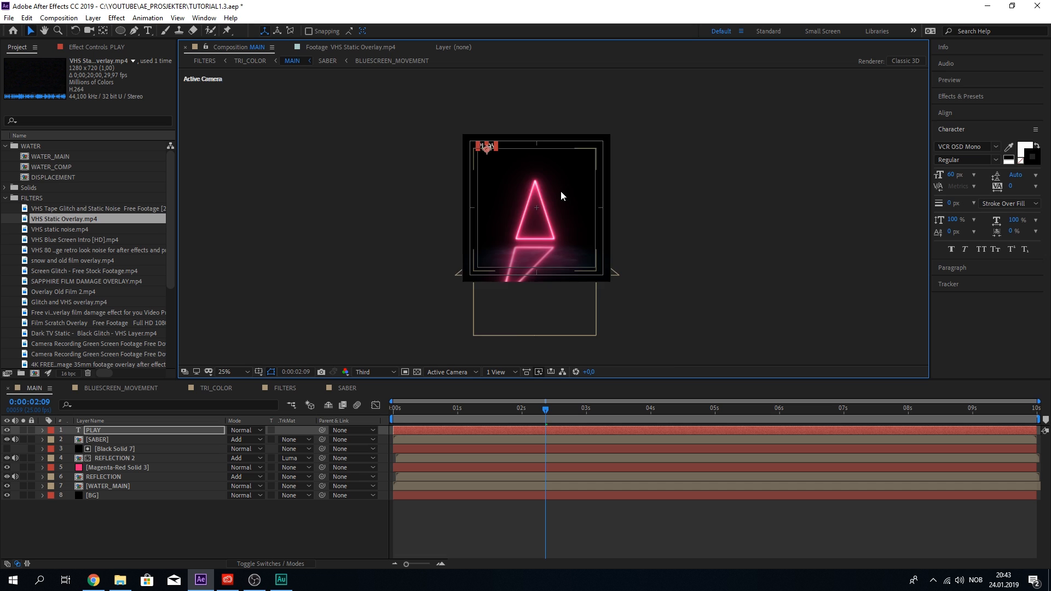
# Inspect how the PLAY text appears in the TRI_COLOR and FILTERS compositions
pyautogui.scroll(1, 561, 190)
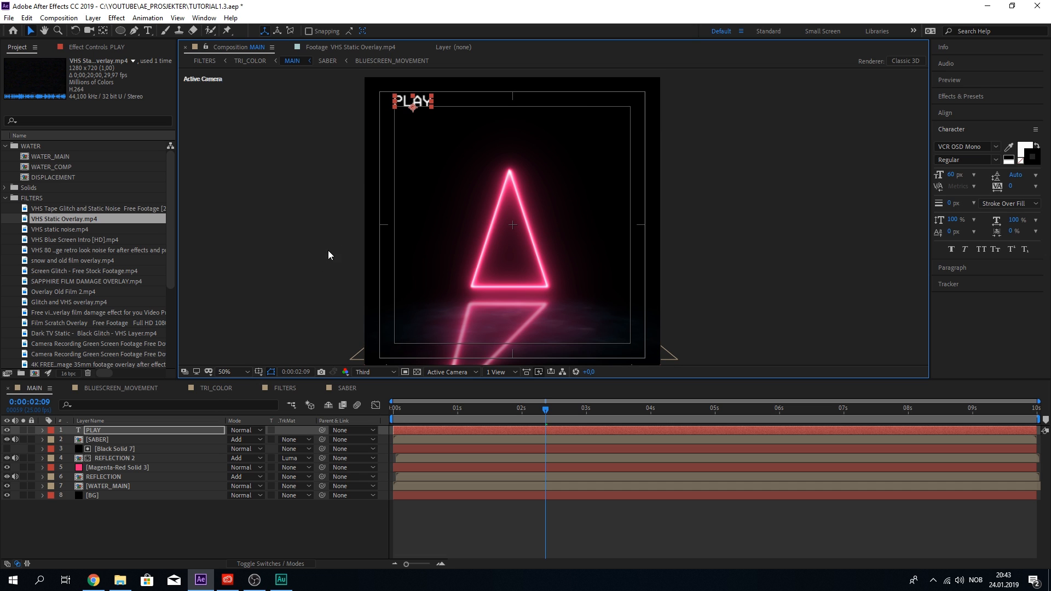
pyautogui.click(216, 388)
pyautogui.scroll(-2, 487, 165)
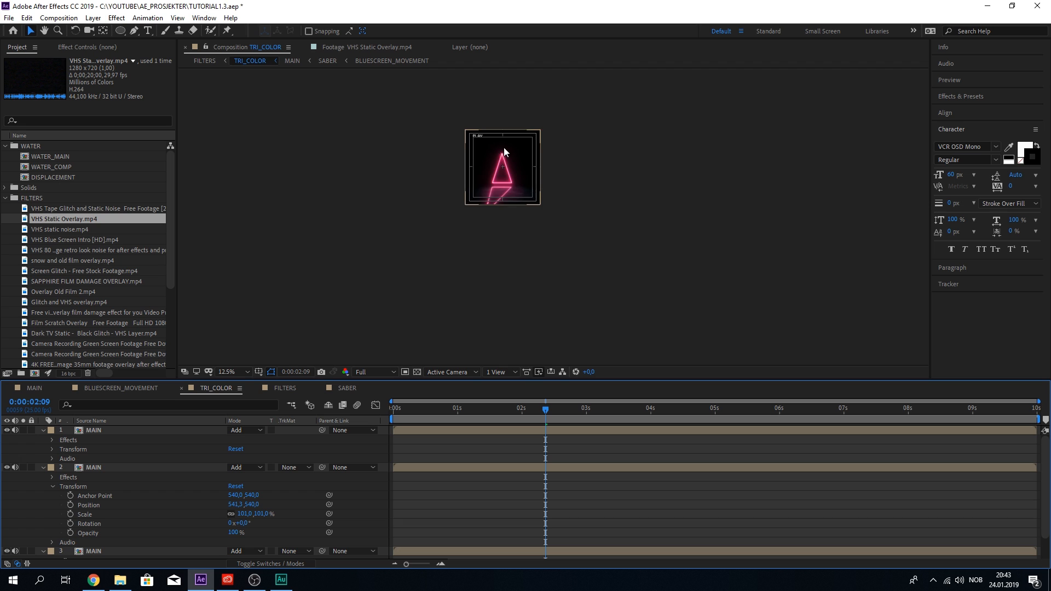
pyautogui.scroll(6, 454, 126)
pyautogui.click(284, 387)
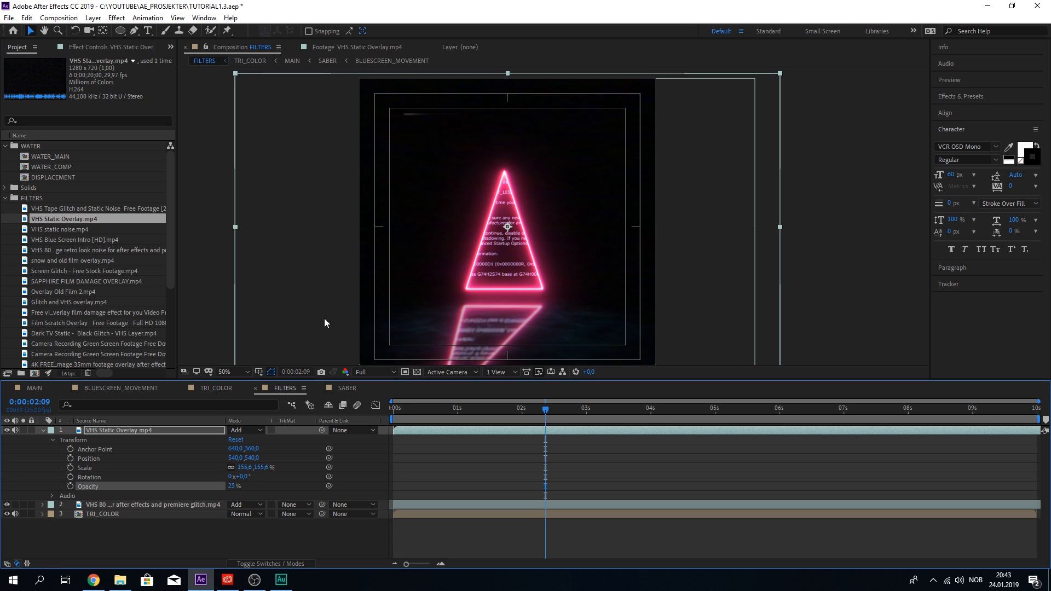
# Briefly preview the FILTERS composition with the PLAY text and save the project
pyautogui.scroll(-3, 474, 181)
pyautogui.scroll(2, 478, 160)
pyautogui.press('space')
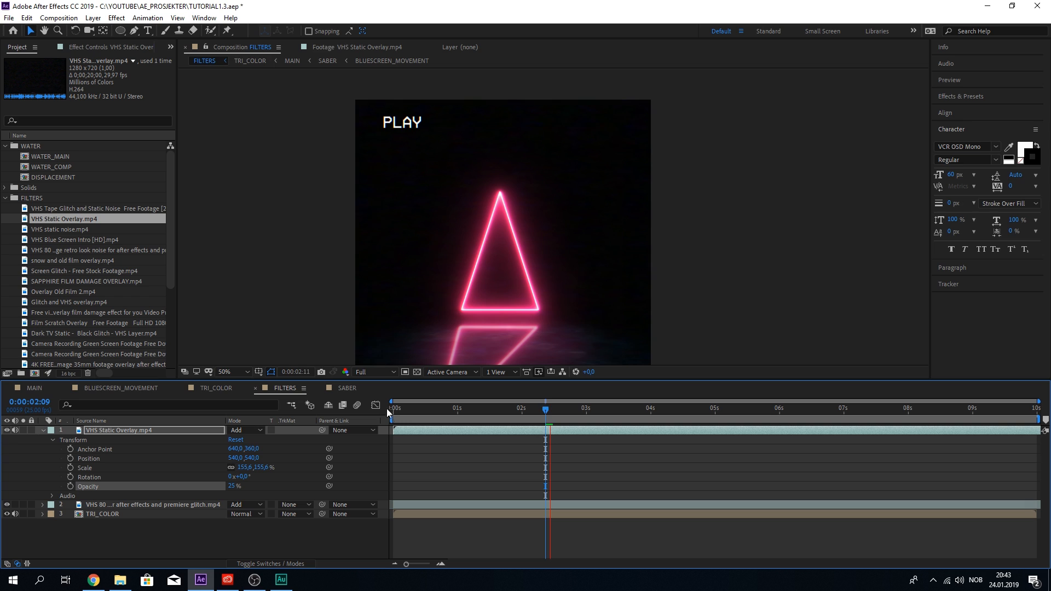
pyautogui.press('space')
pyautogui.hotkey('ctrl', 's')
pyautogui.scroll(-2, 475, 289)
pyautogui.scroll(2, 491, 286)
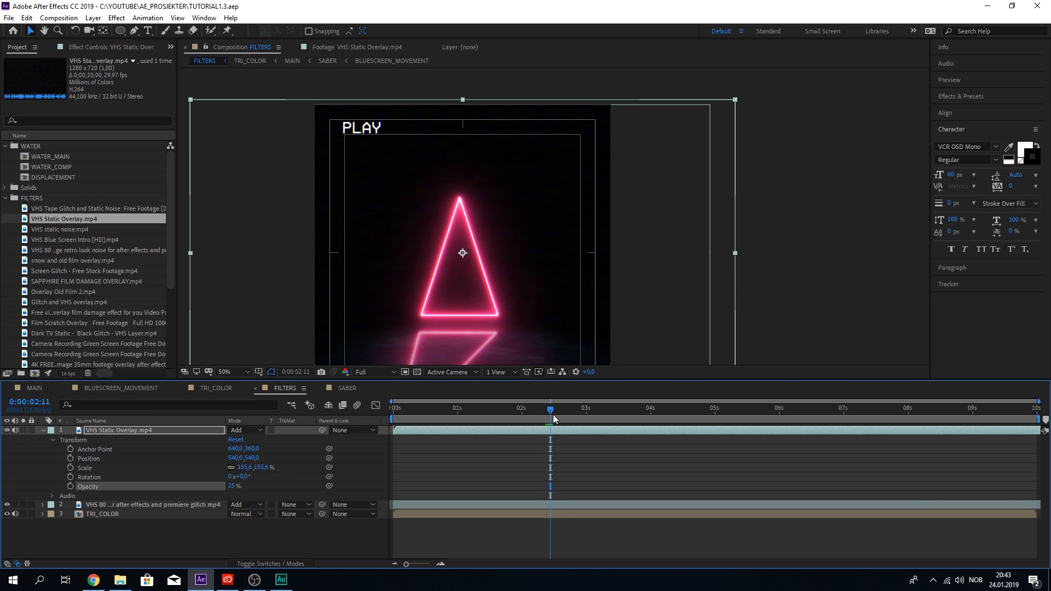
# Set the FILTERS preview resolution to Third and play it back from 0:00:03:06
pyautogui.moveTo(550, 409); pyautogui.dragTo(602, 409)
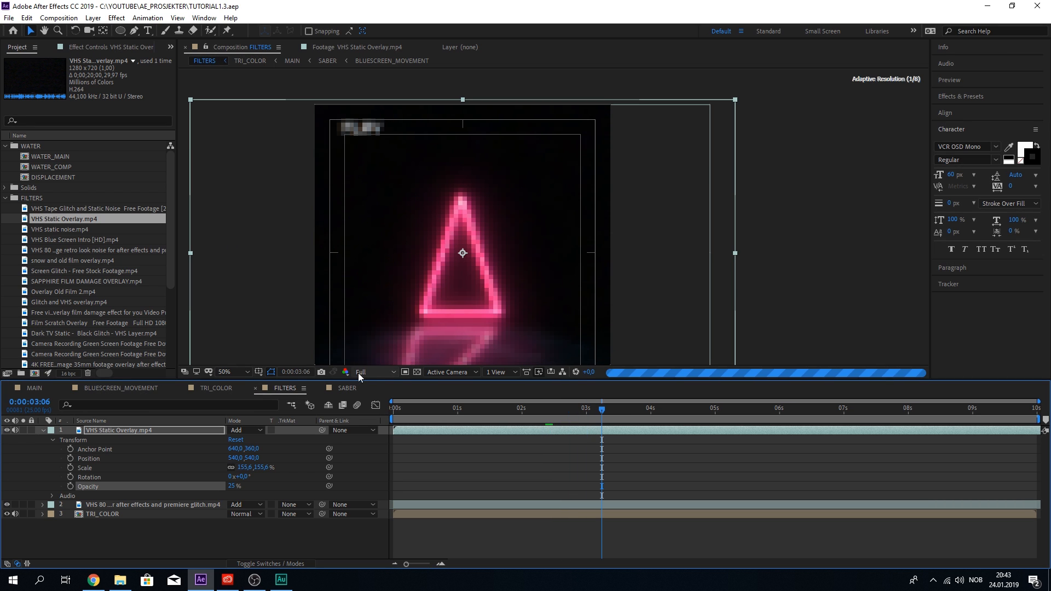
pyautogui.click(361, 372)
pyautogui.click(370, 426)
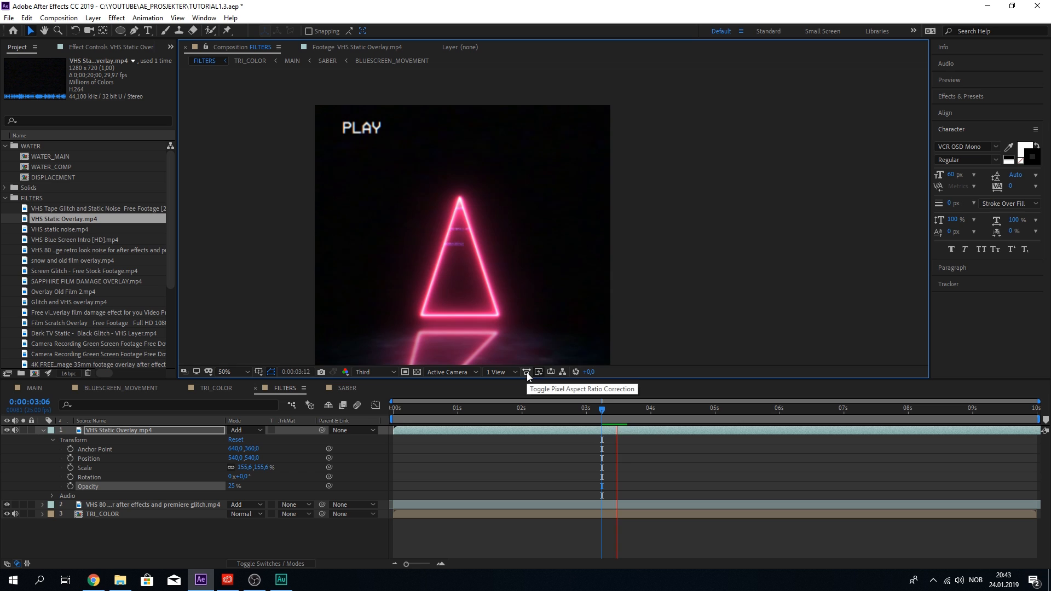
pyautogui.press('space')
pyautogui.scroll(-2, 530, 262)
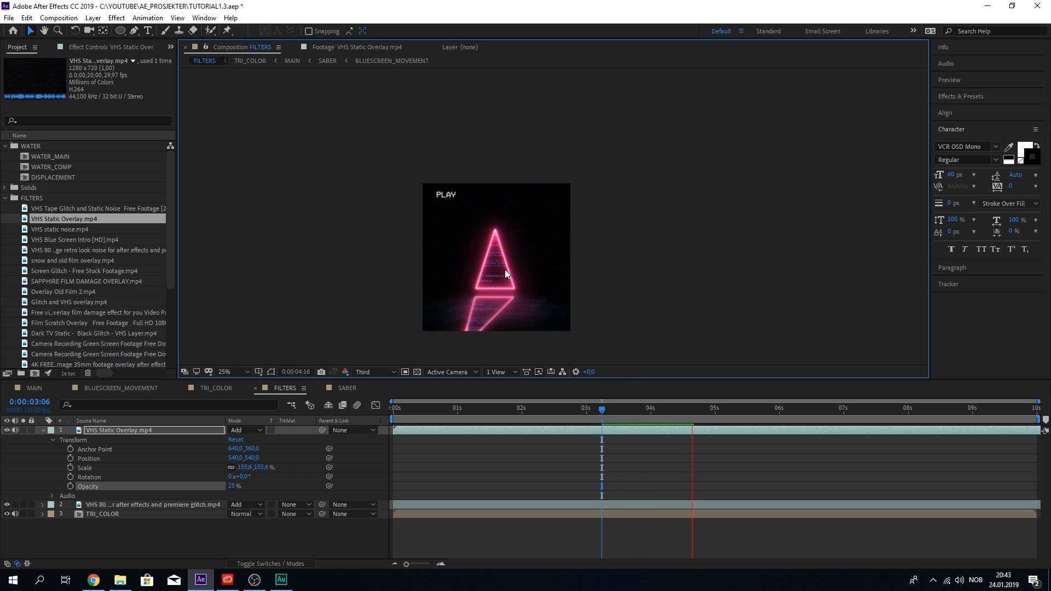
pyautogui.press('space')
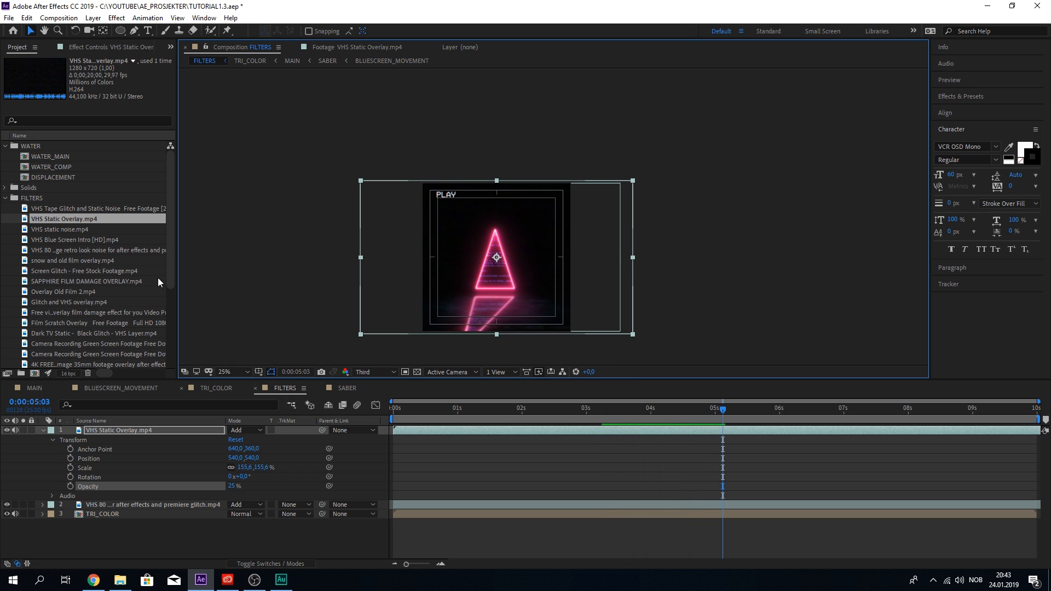
# Create a 1080 x 1080 px, 25 fps, 10-second composition named CC AND GRAIn in the COMP folder
pyautogui.click(107, 48)
pyautogui.click(171, 48)
pyautogui.click(196, 60)
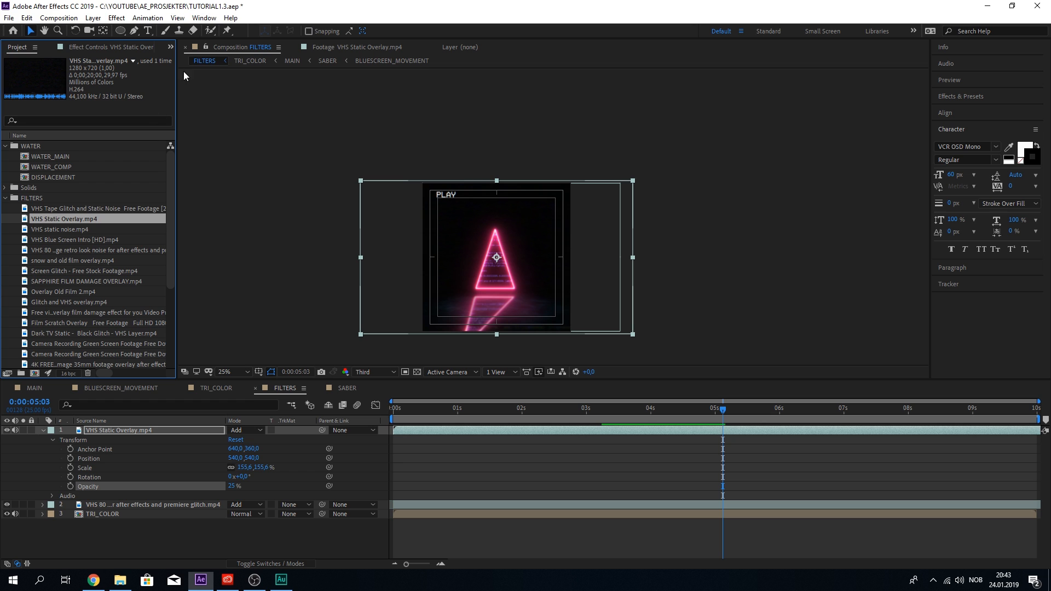
pyautogui.scroll(-4, 52, 230)
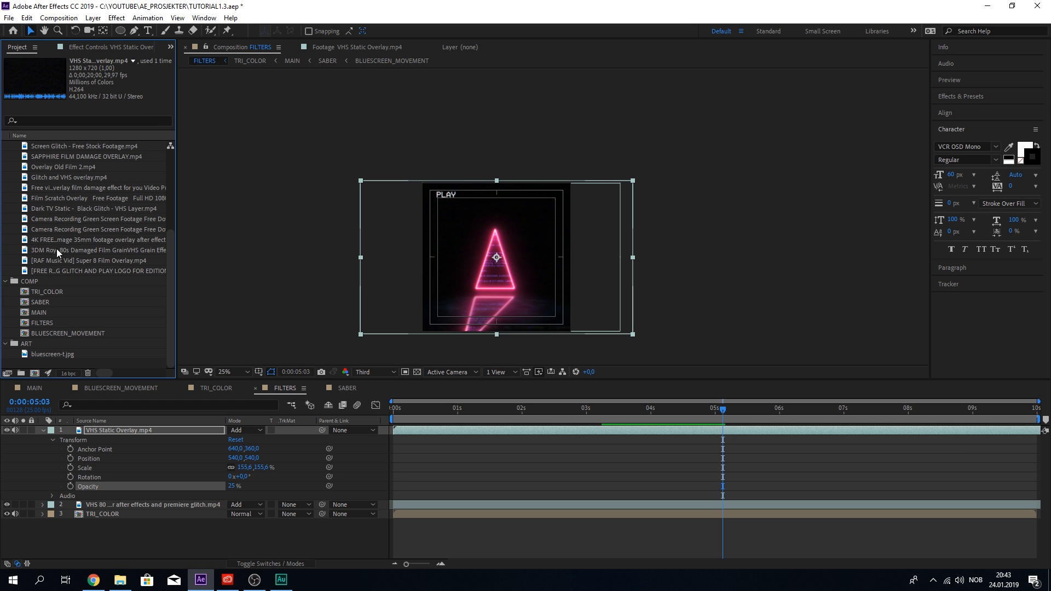
pyautogui.click(44, 281)
pyautogui.click(34, 373)
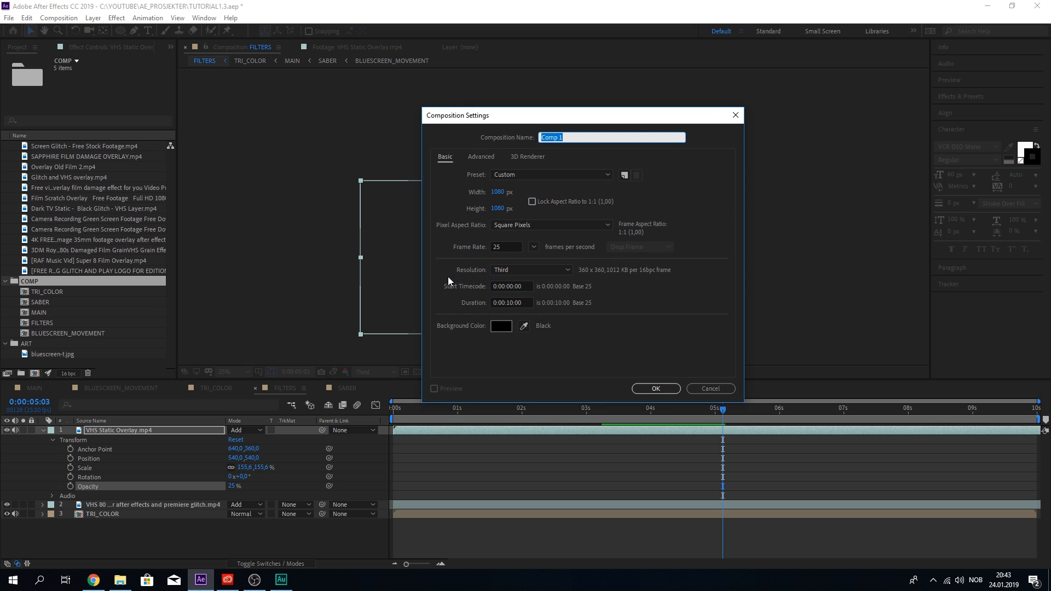
pyautogui.press('BackSpace')
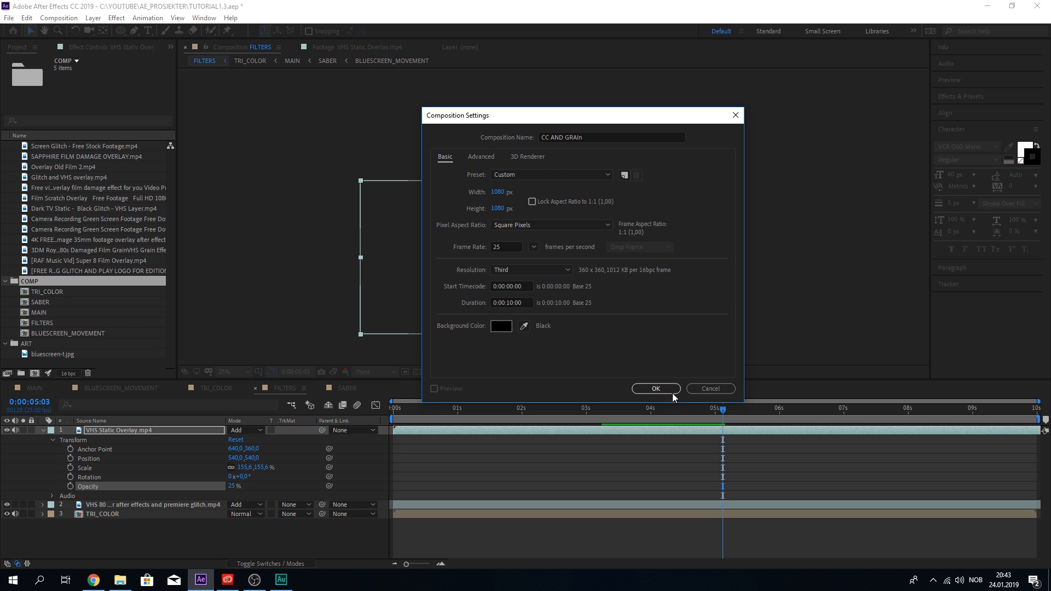
pyautogui.click(656, 388)
# Place the FILTERS composition as a layer in CC AND GRAIn
pyautogui.scroll(-1, 103, 333)
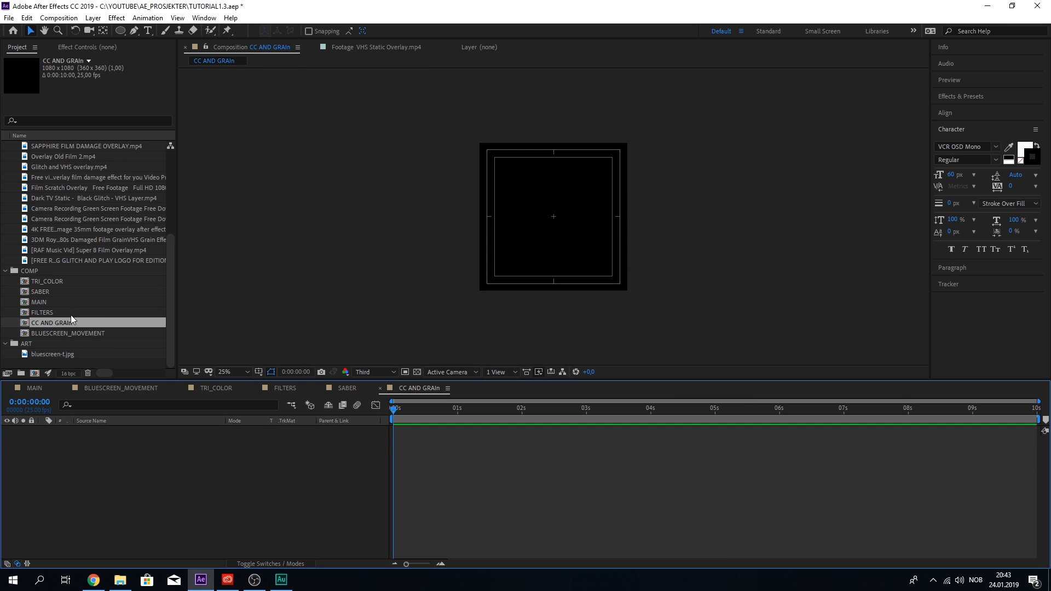
pyautogui.moveTo(55, 312); pyautogui.dragTo(310, 455)
pyautogui.scroll(2, 590, 206)
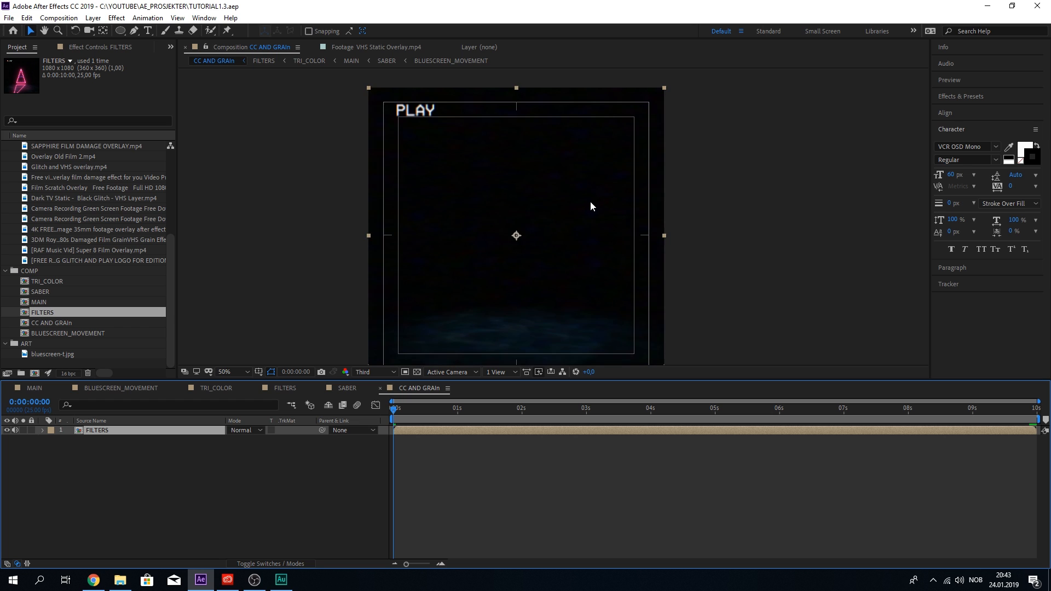
# Find the Add Grain effect and apply it to the FILTERS layer
pyautogui.click(951, 96)
pyautogui.click(963, 111)
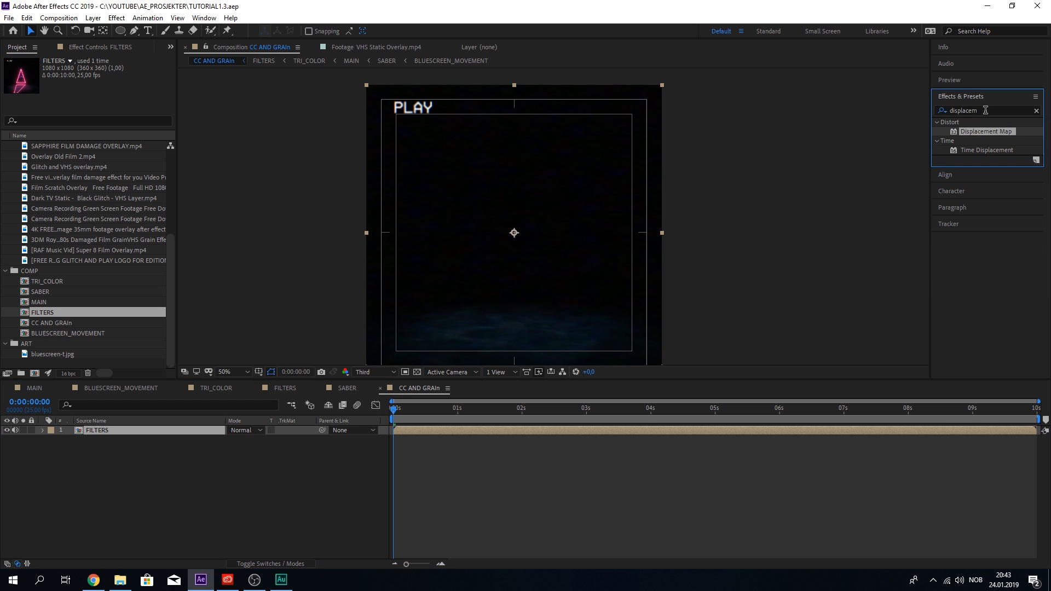
pyautogui.write('add grain')
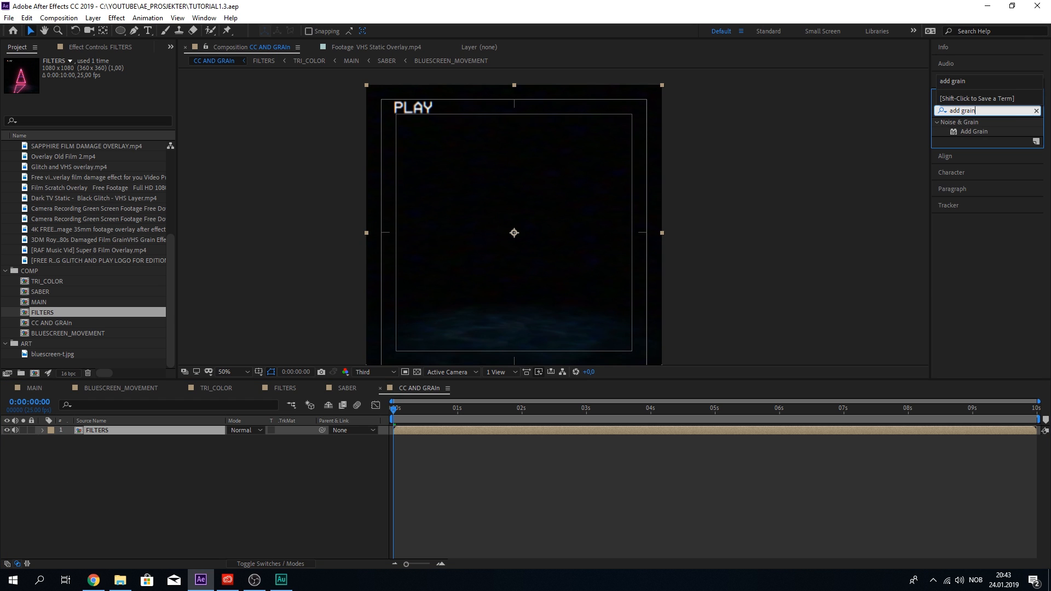
pyautogui.moveTo(984, 137); pyautogui.dragTo(112, 432)
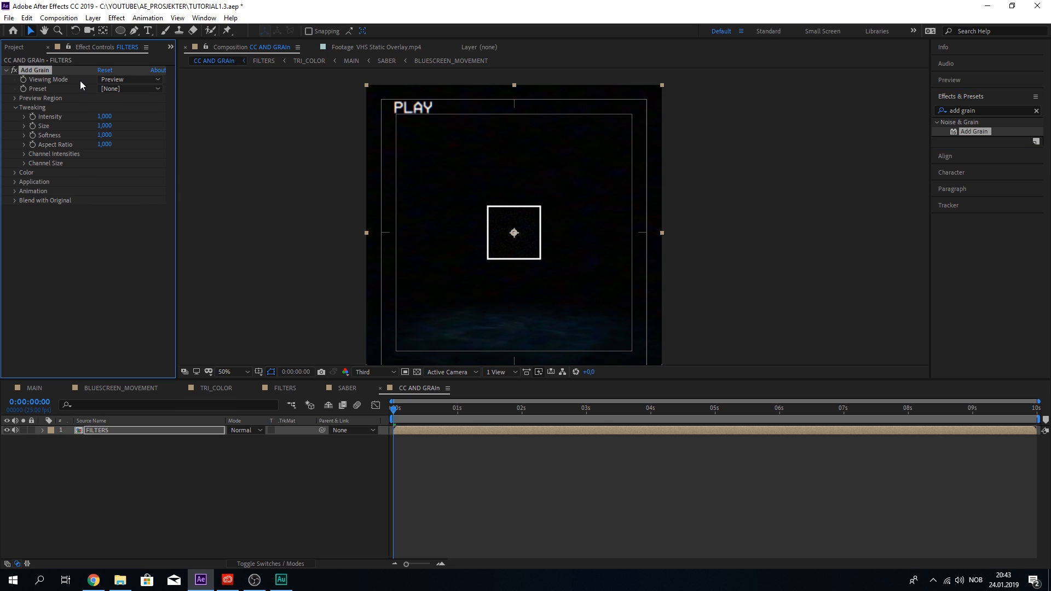
# Set Add Grain's viewing mode to Final Output, its intensity to 1.2 and its size to 0.8
pyautogui.click(112, 80)
pyautogui.click(134, 116)
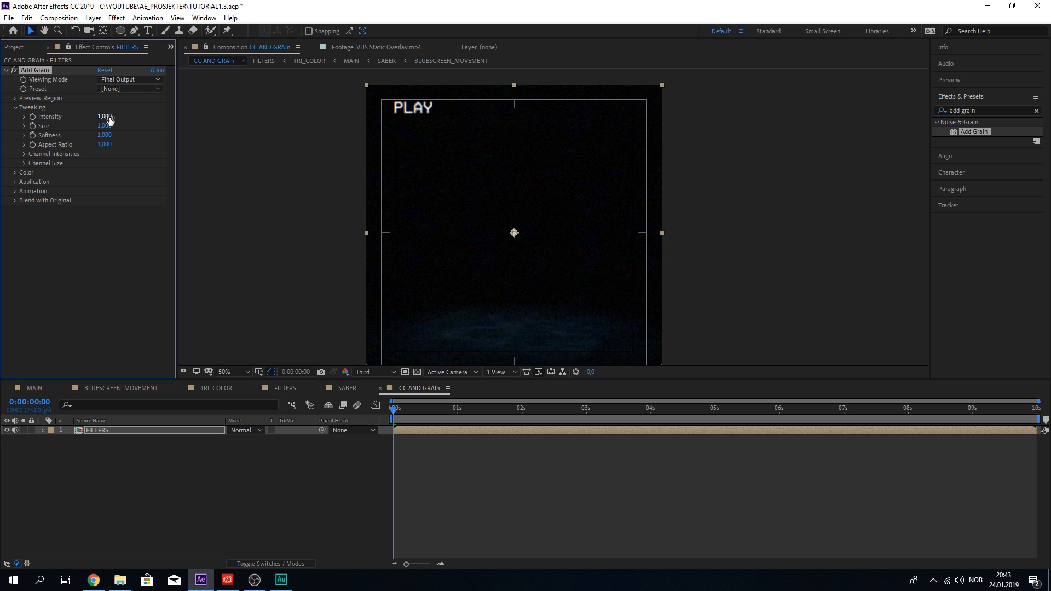
pyautogui.moveTo(110, 116); pyautogui.dragTo(110, 128)
pyautogui.click(114, 208)
# Preview the grain from the first frame and examine it up close around the neon triangle
pyautogui.press('space')
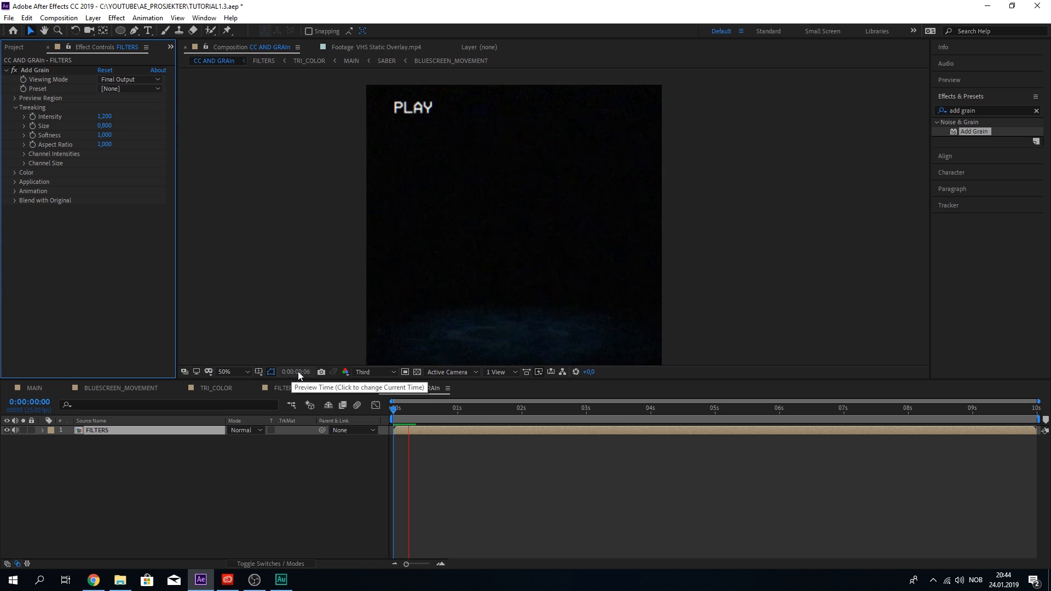
pyautogui.press('space')
pyautogui.scroll(4, 461, 175)
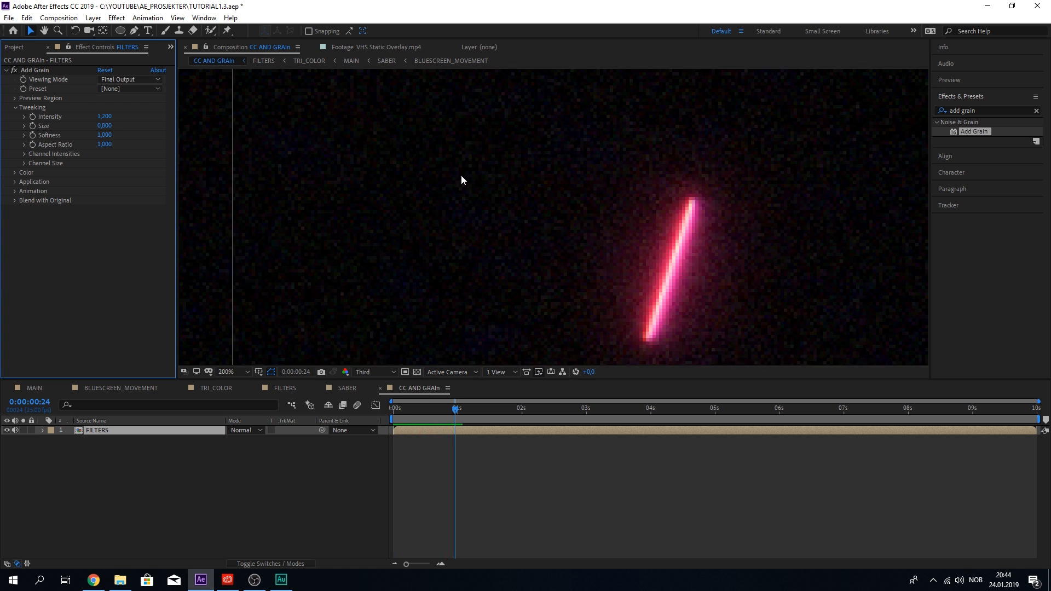
pyautogui.scroll(-3, 425, 208)
pyautogui.scroll(1, 438, 219)
pyautogui.press('space')
pyautogui.press('space')
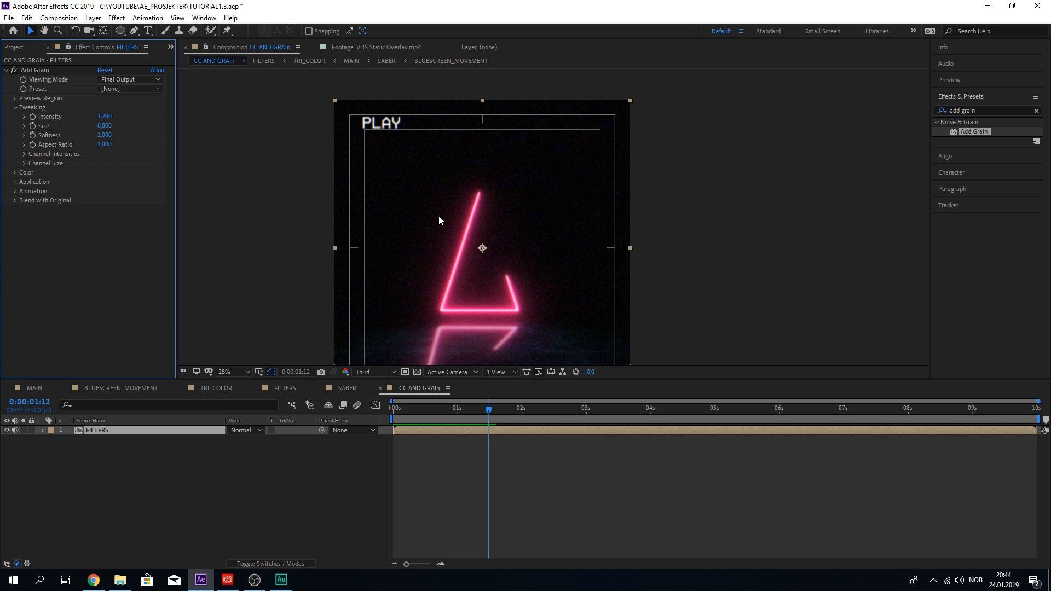
pyautogui.scroll(-1, 438, 216)
pyautogui.scroll(1, 442, 229)
pyautogui.press('space')
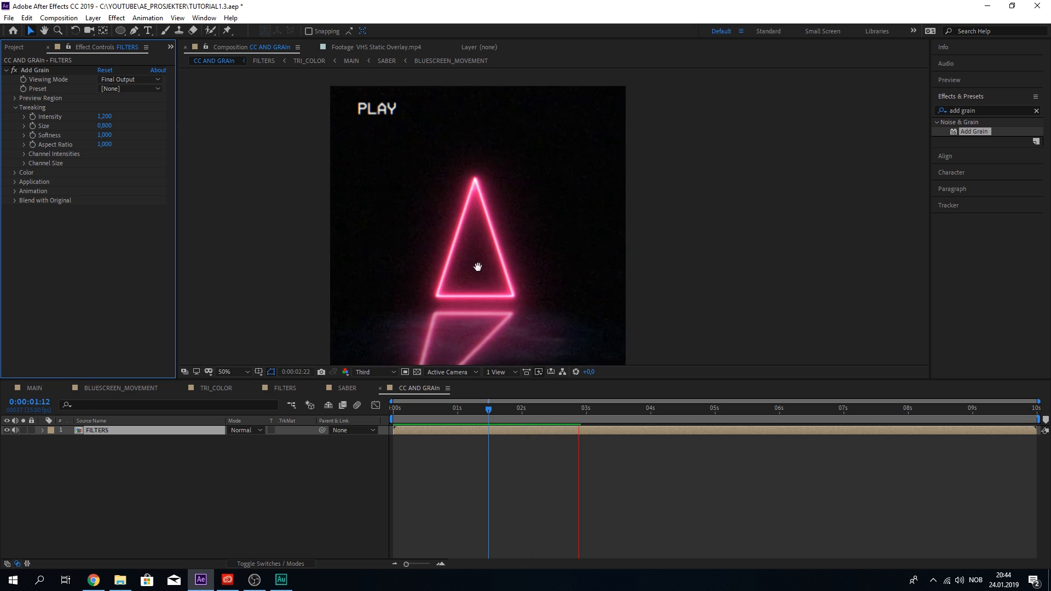
pyautogui.scroll(-2, 465, 263)
pyautogui.scroll(2, 482, 277)
pyautogui.scroll(-4, 452, 238)
pyautogui.scroll(4, 452, 241)
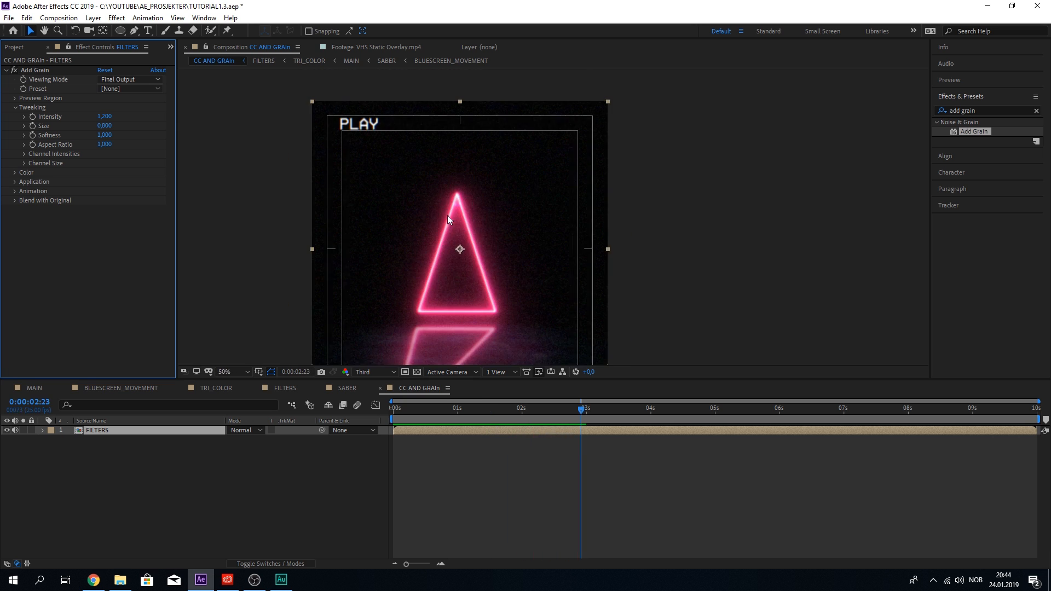
# Replay the CC AND GRAIn composition, including from its first frame, to check the grain over the triangle and its text
pyautogui.press('space')
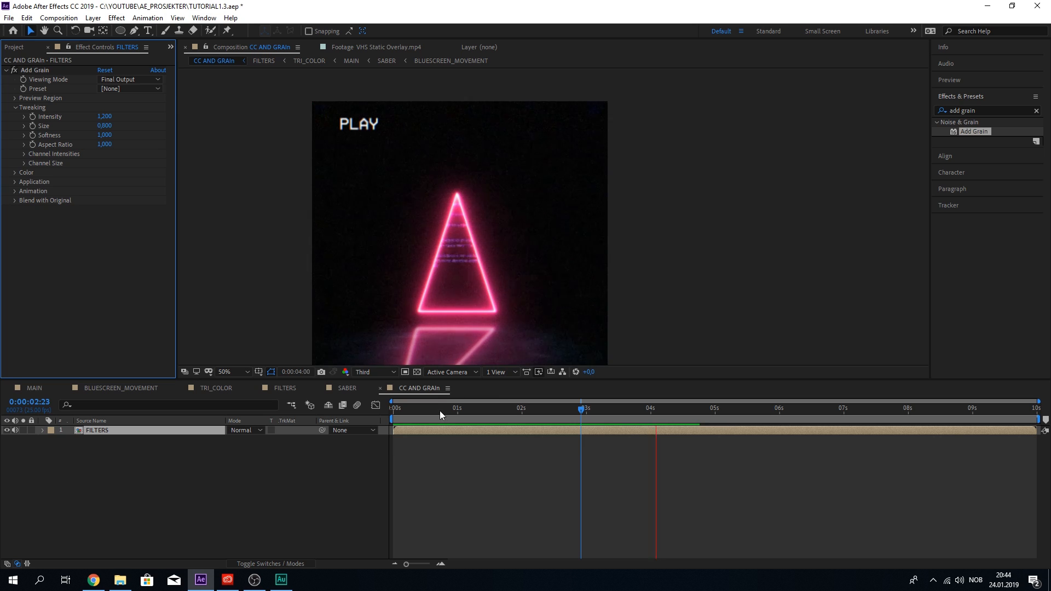
pyautogui.press('Home')
pyautogui.press('space')
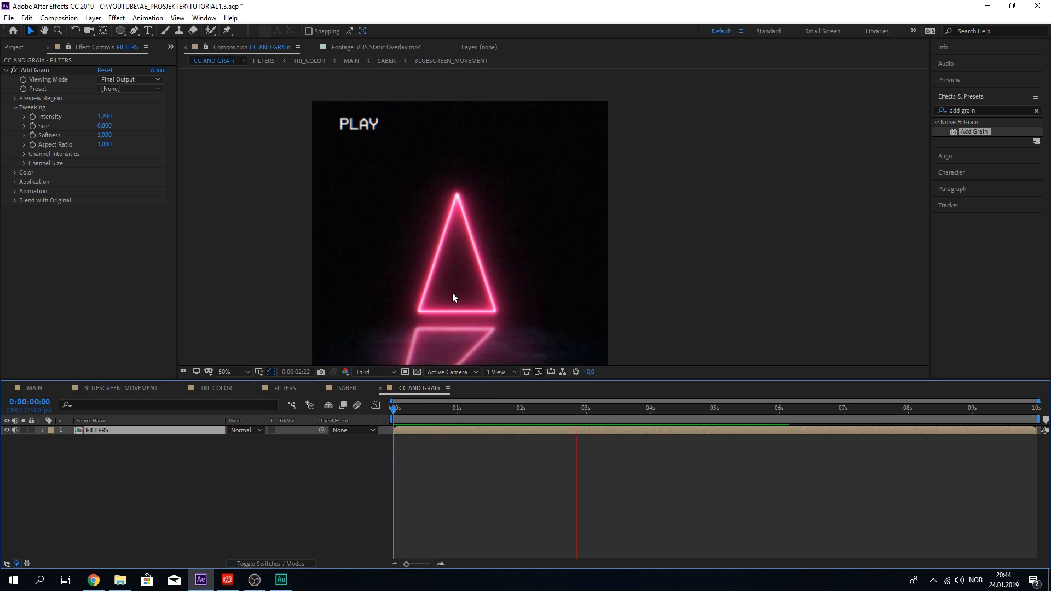
pyautogui.press('space')
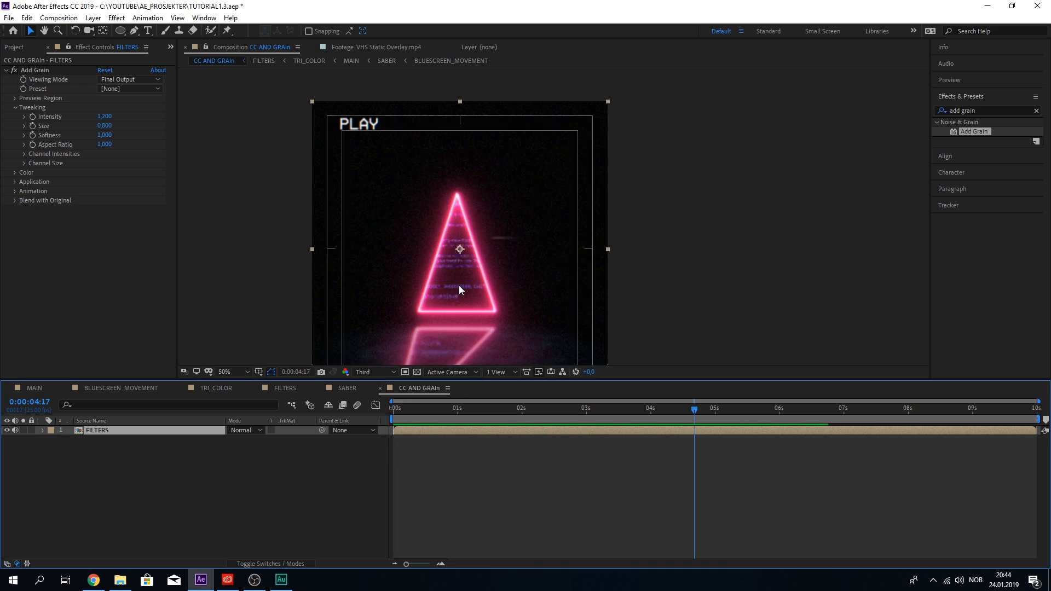
pyautogui.press('space')
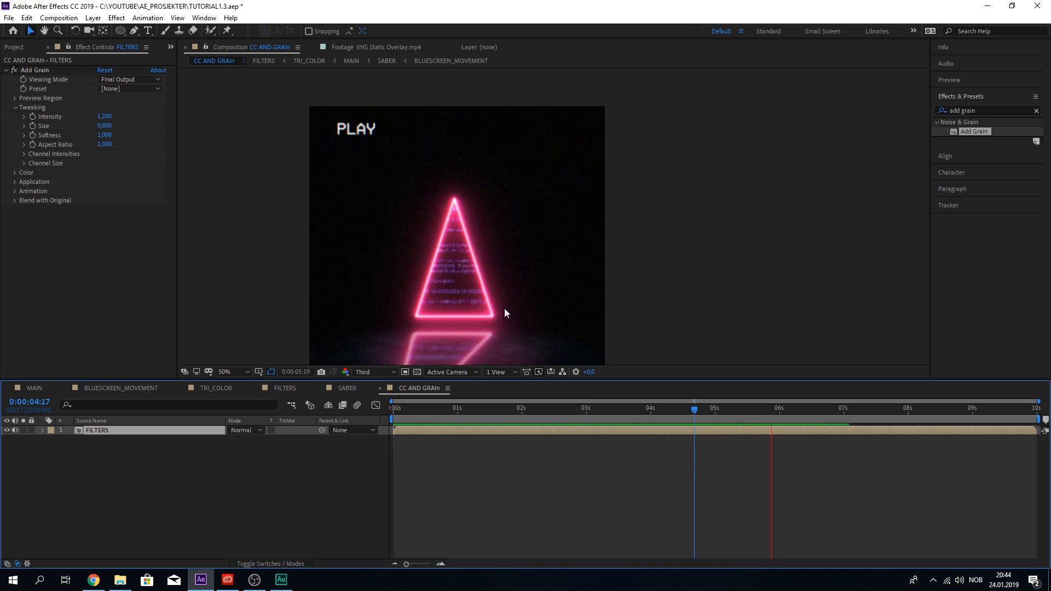
pyautogui.press('space')
# Set the preview resolution to Full, inspect the grain at 0:00:04:03 and save the project
pyautogui.click(362, 371)
pyautogui.click(391, 399)
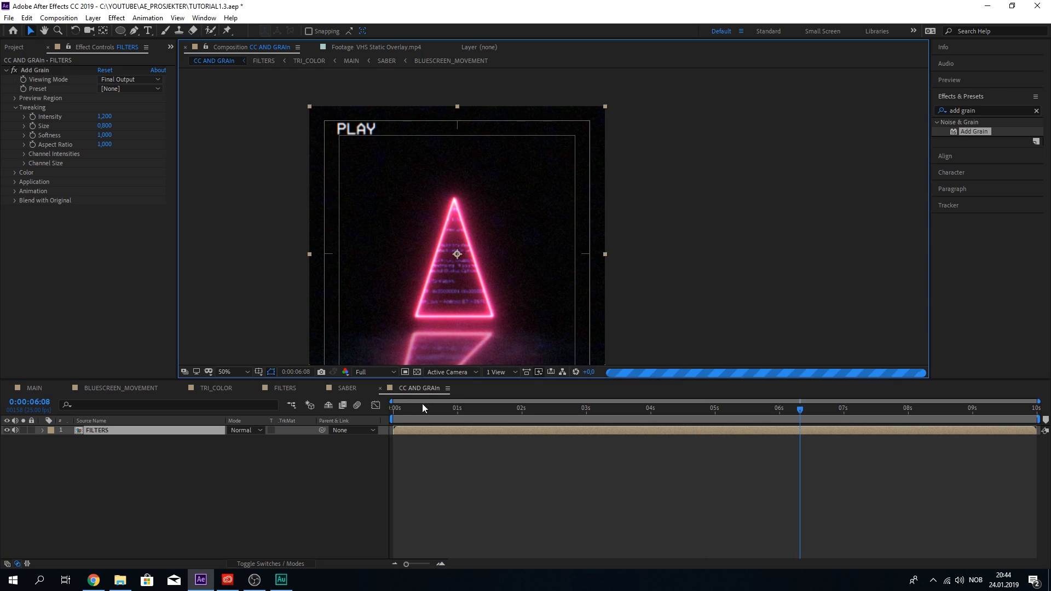
pyautogui.click(659, 418)
pyautogui.scroll(-2, 499, 298)
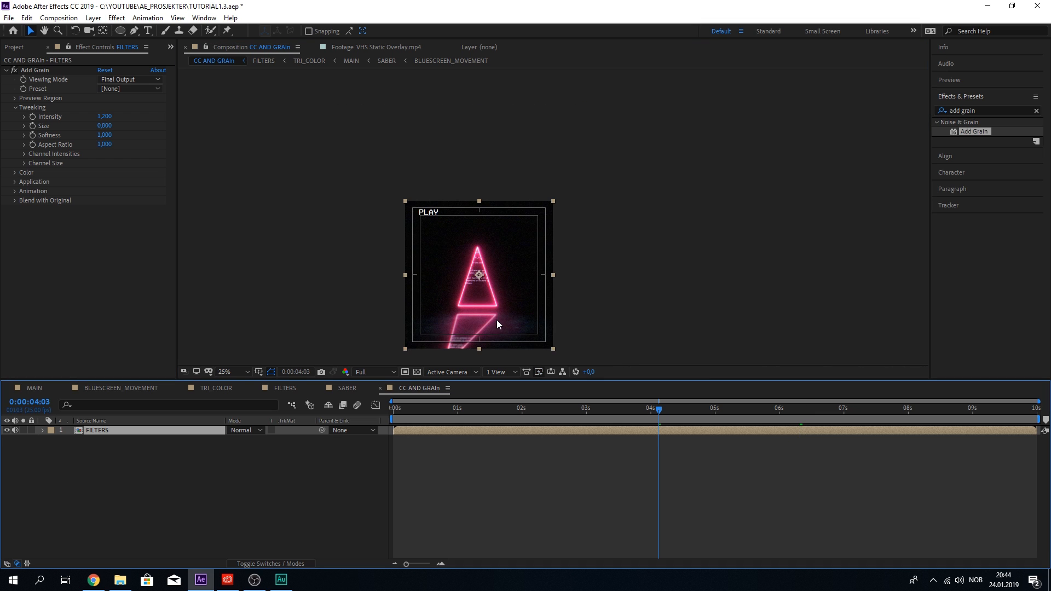
pyautogui.scroll(2, 515, 310)
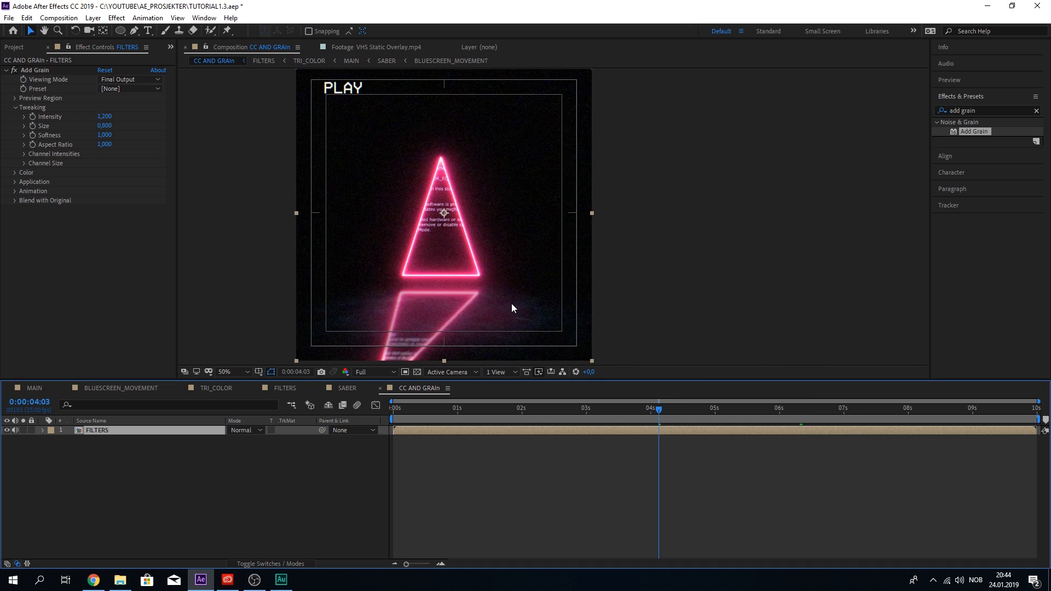
pyautogui.hotkey('ctrl', 's')
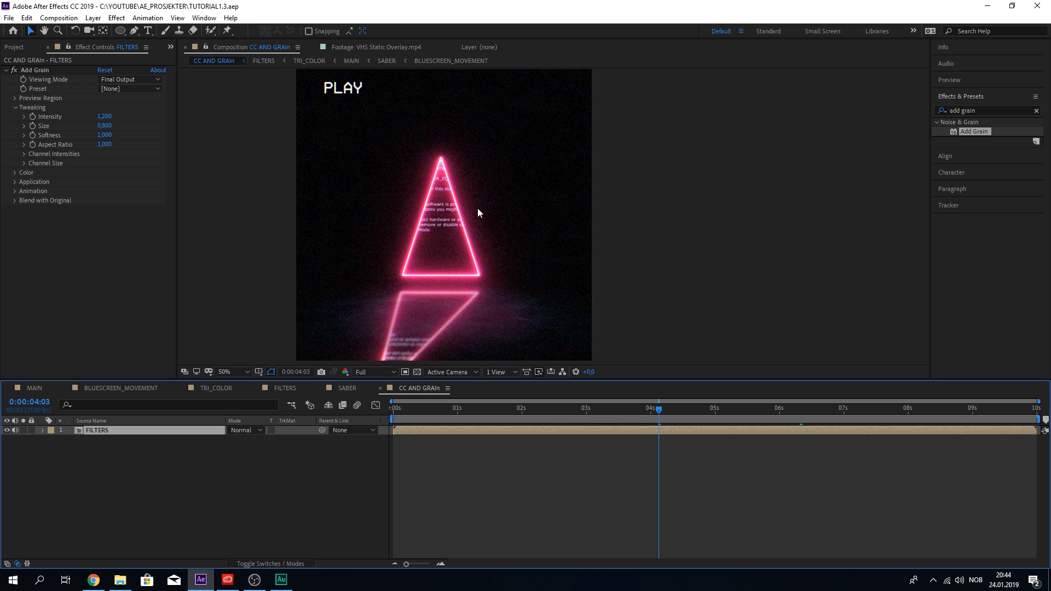
pyautogui.press('space')
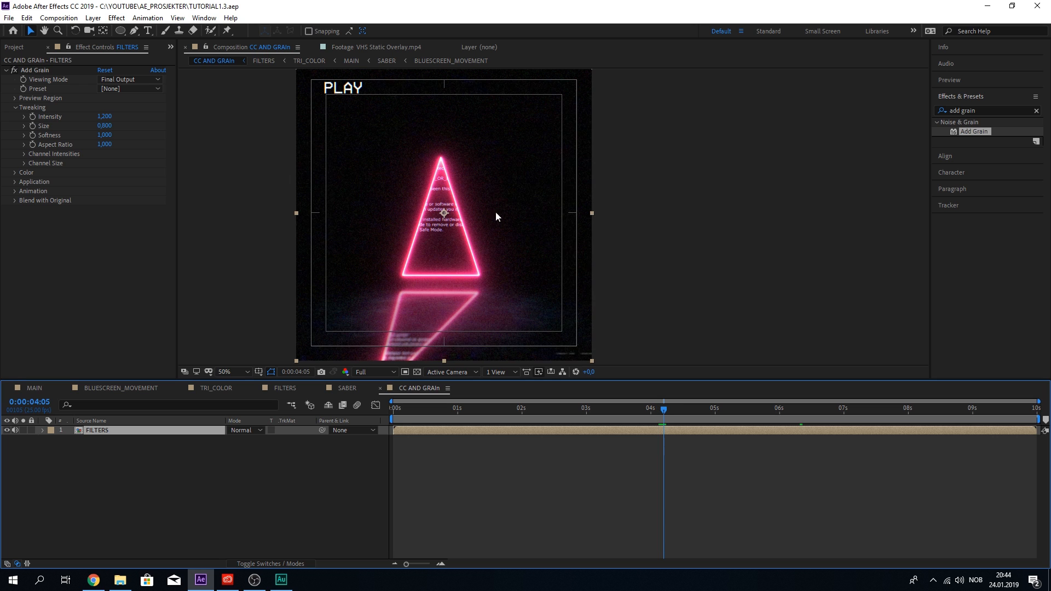
# Find the Lumetri Color effect and apply it to the FILTERS layer
pyautogui.click(969, 107)
pyautogui.write('lumetri')
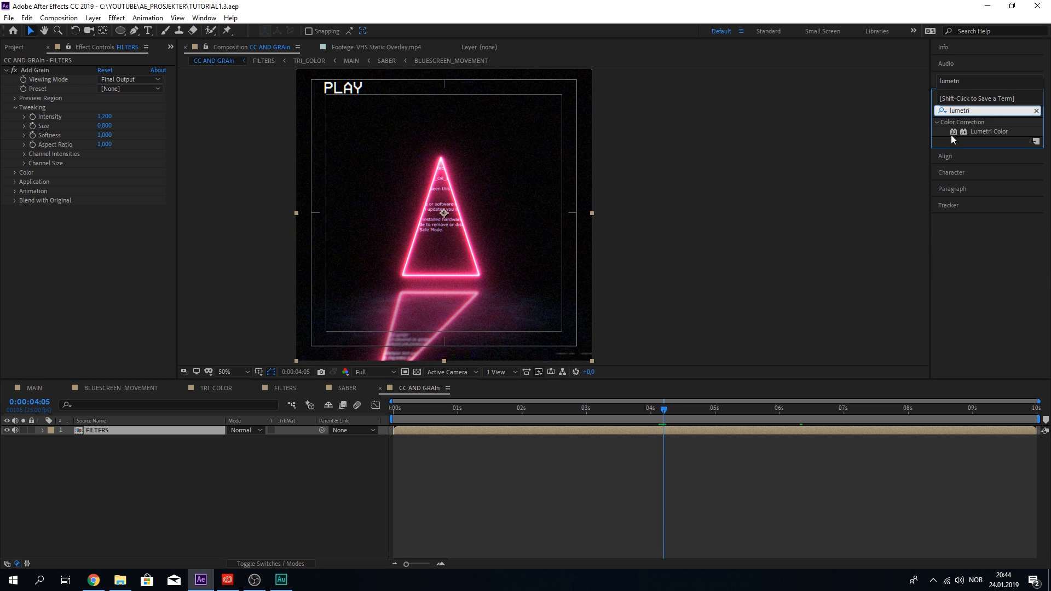
pyautogui.moveTo(963, 133); pyautogui.dragTo(104, 430)
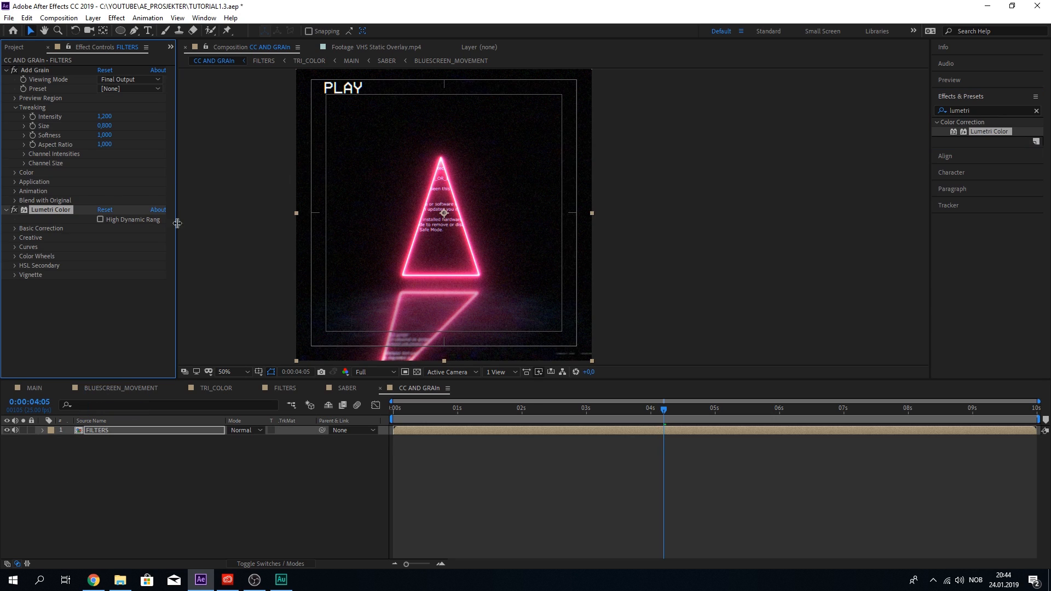
# In Lumetri Color's Basic Correction, set temperature to 15, tint to 10, exposure to 0.4, contrast to 19 and highlights to 8
pyautogui.click(15, 229)
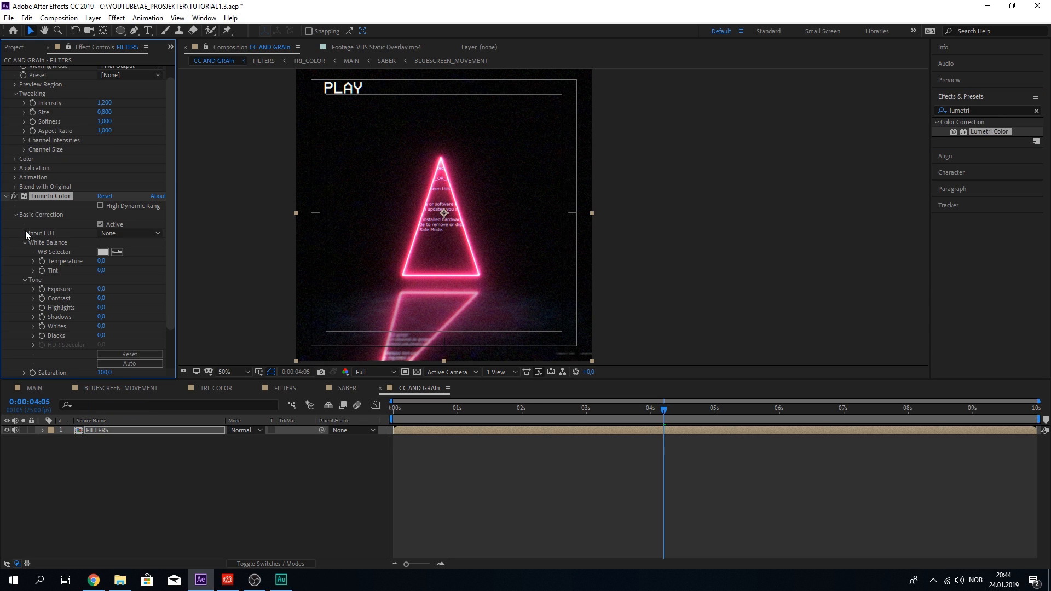
pyautogui.click(106, 261)
pyautogui.write('15')
pyautogui.press('Return')
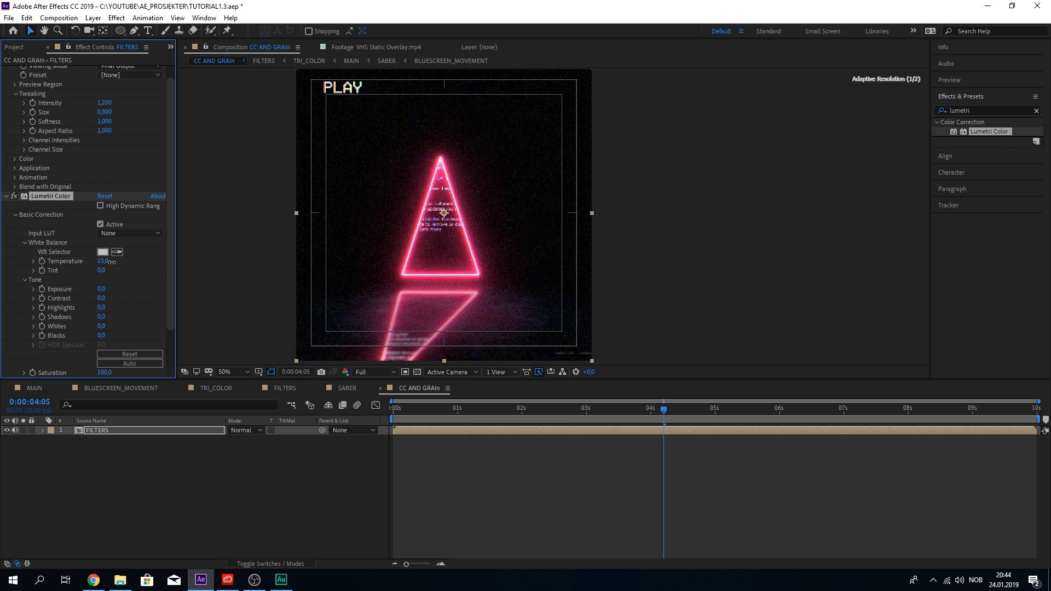
pyautogui.moveTo(108, 269); pyautogui.dragTo(106, 304)
pyautogui.click(103, 271)
pyautogui.write('10')
pyautogui.press('Return')
# Preview the color correction from 0:00:04:05 and inspect the neon triangle and its reflection up close
pyautogui.press('space')
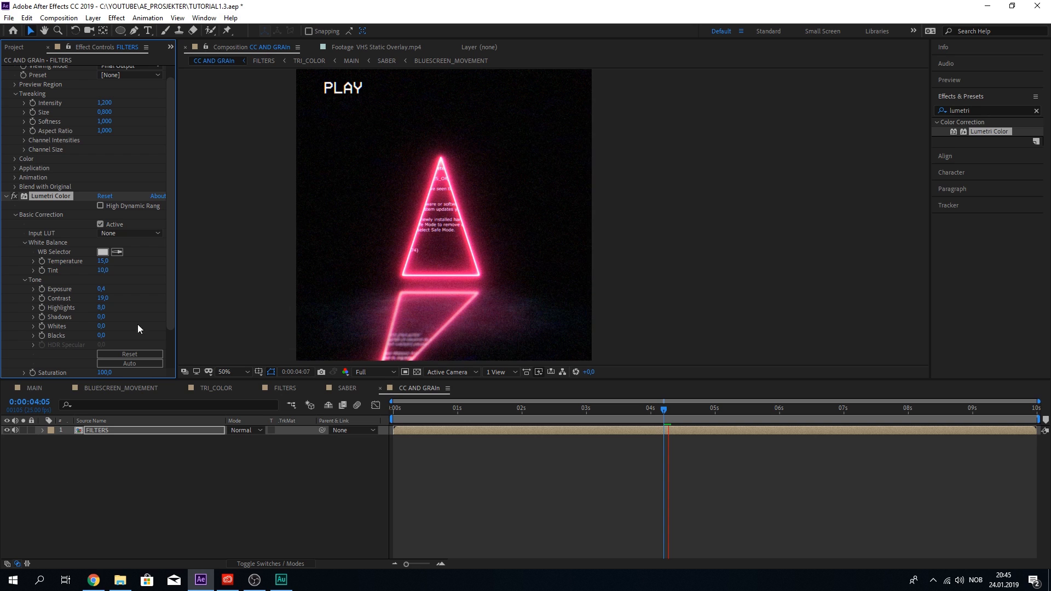
pyautogui.press('space')
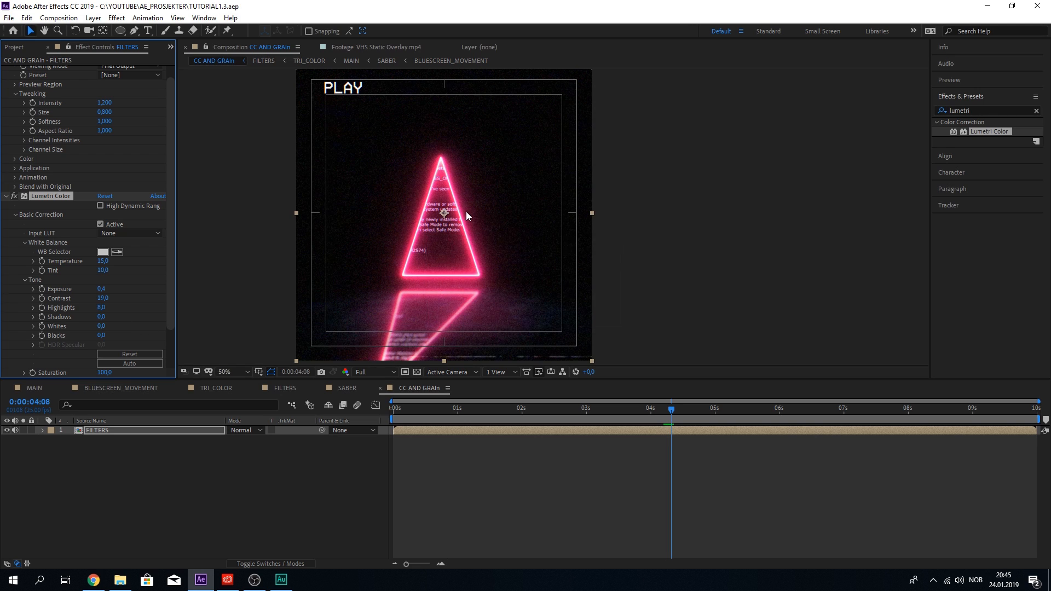
pyautogui.scroll(-4, 465, 211)
pyautogui.scroll(4, 465, 210)
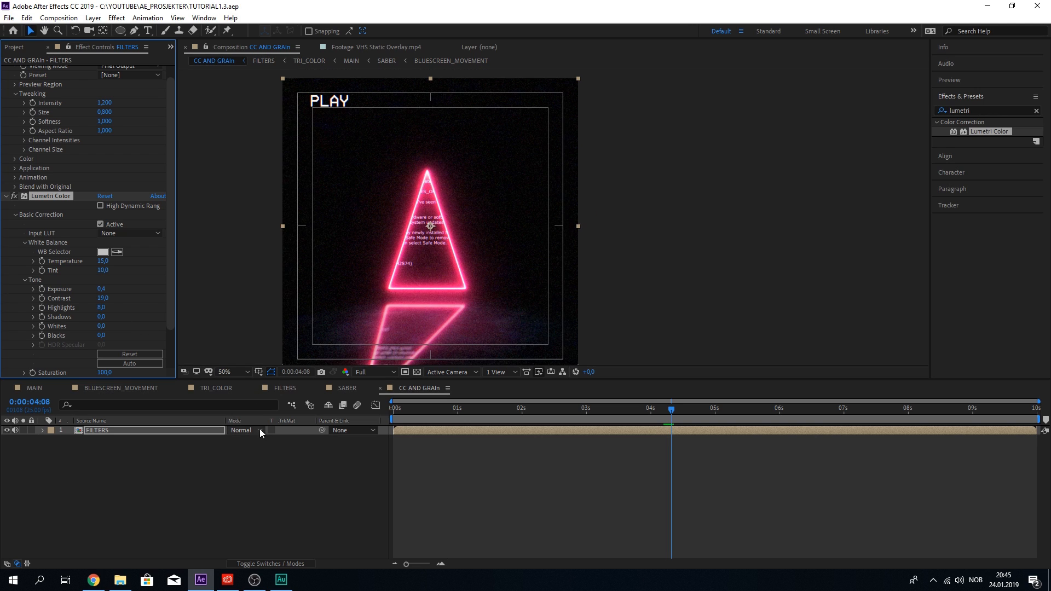
# Select the FILTERS layer and play the color-corrected composition from its first frame
pyautogui.click(216, 445)
pyautogui.click(166, 432)
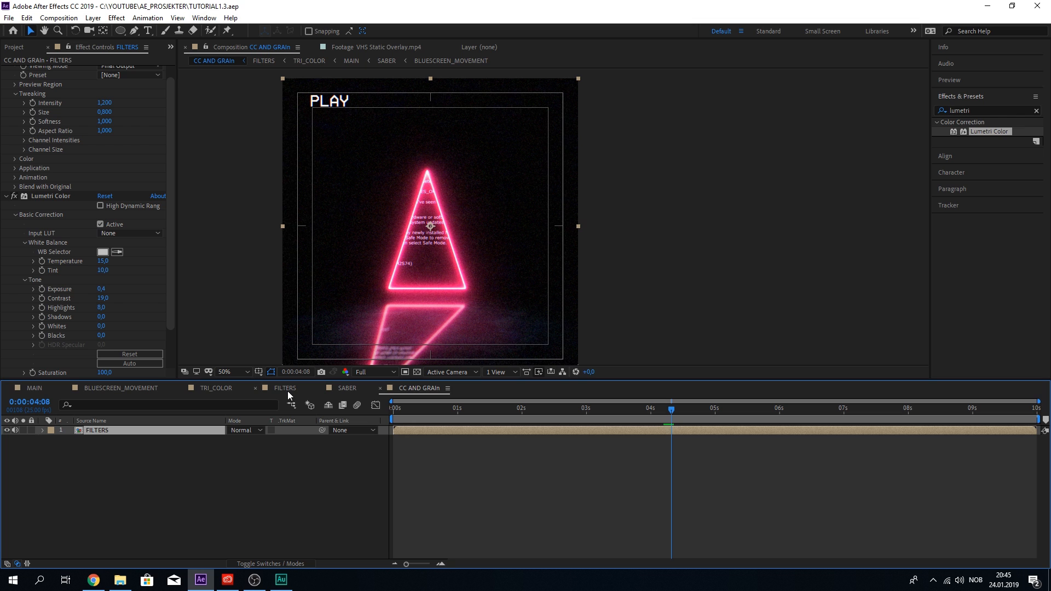
pyautogui.moveTo(452, 409); pyautogui.dragTo(391, 407)
pyautogui.press('space')
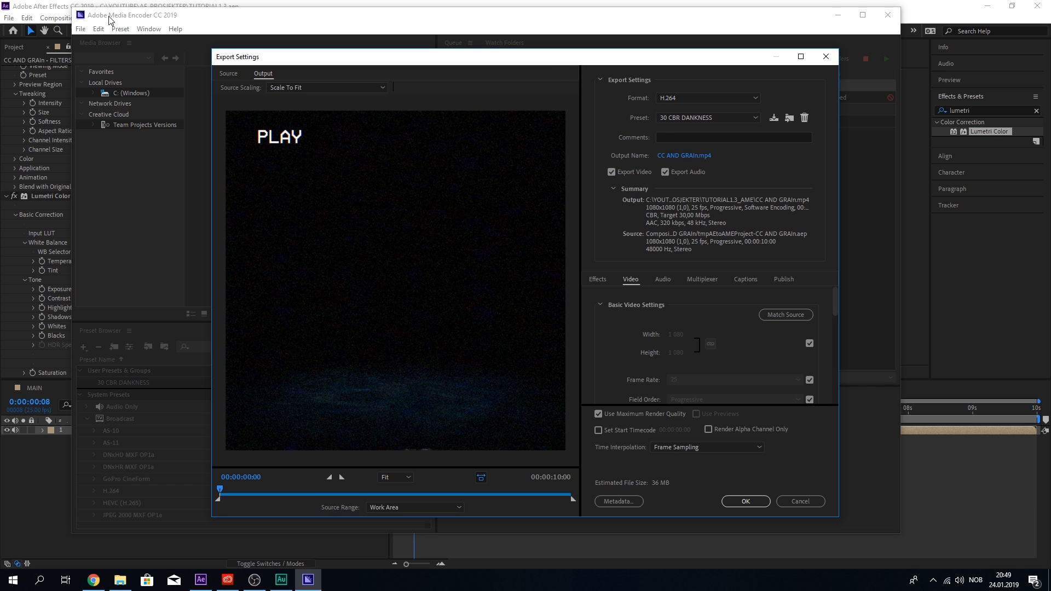
# In Media Encoder's H.264 export settings for CC AND GRAIn, choose the Custom preset and CBR bitrate encoding
pyautogui.moveTo(260, 61); pyautogui.dragTo(230, 64)
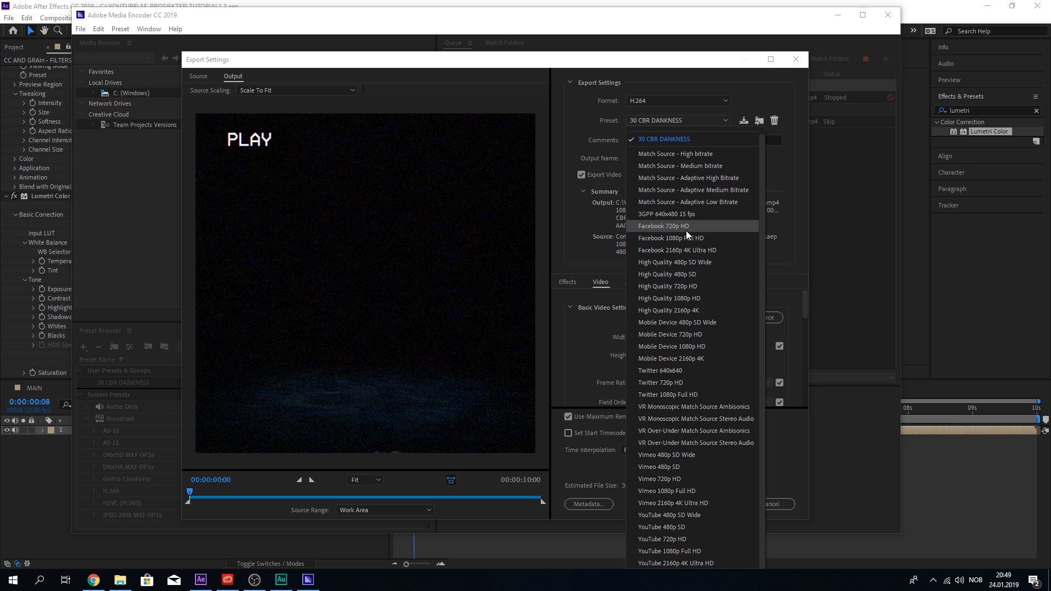
pyautogui.scroll(1, 685, 231)
pyautogui.click(672, 133)
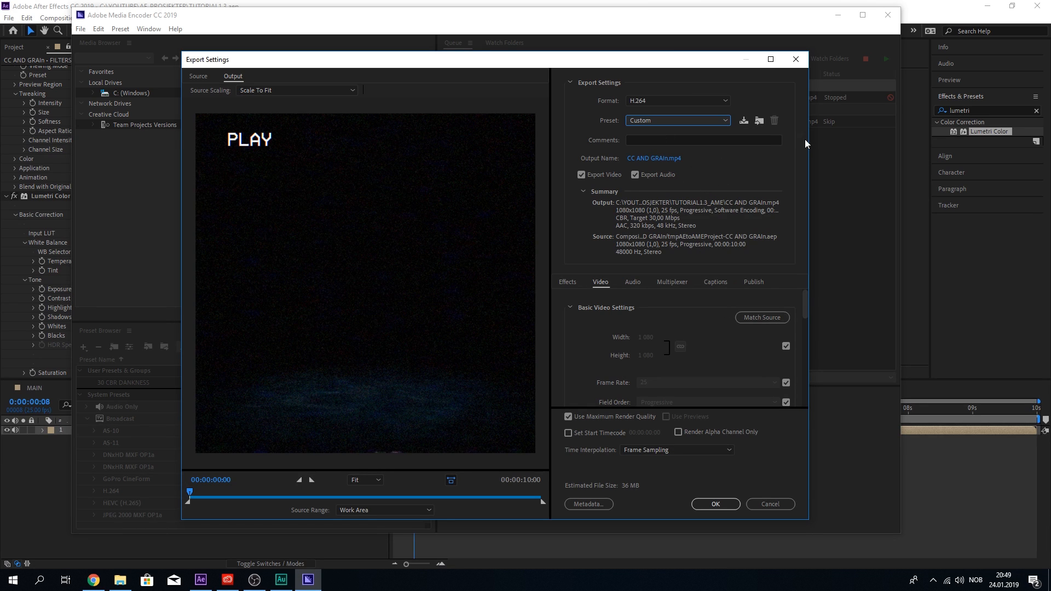
pyautogui.moveTo(806, 300); pyautogui.dragTo(786, 376)
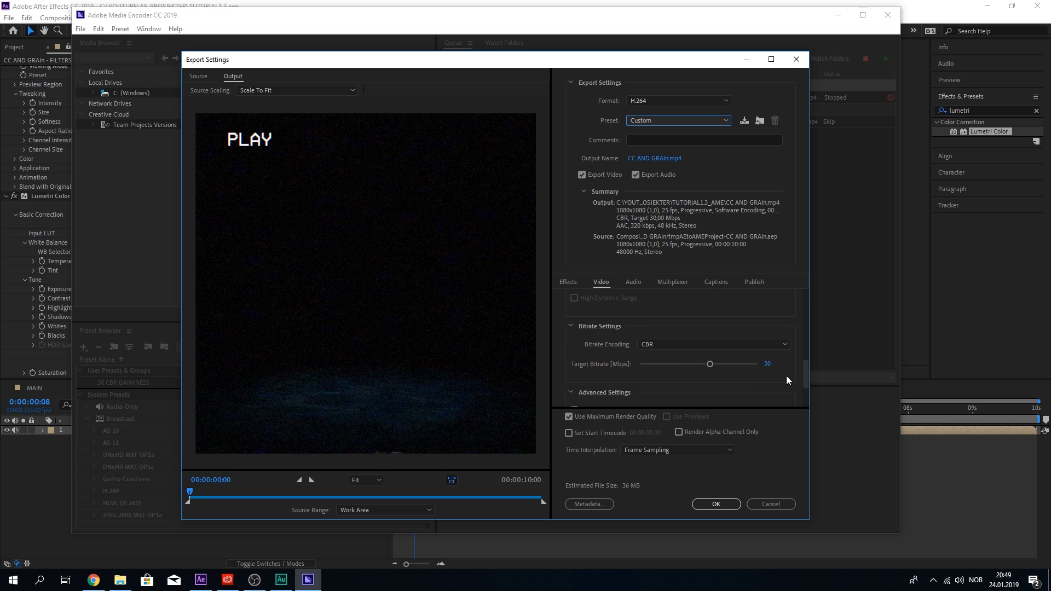
pyautogui.click(678, 350)
pyautogui.click(679, 357)
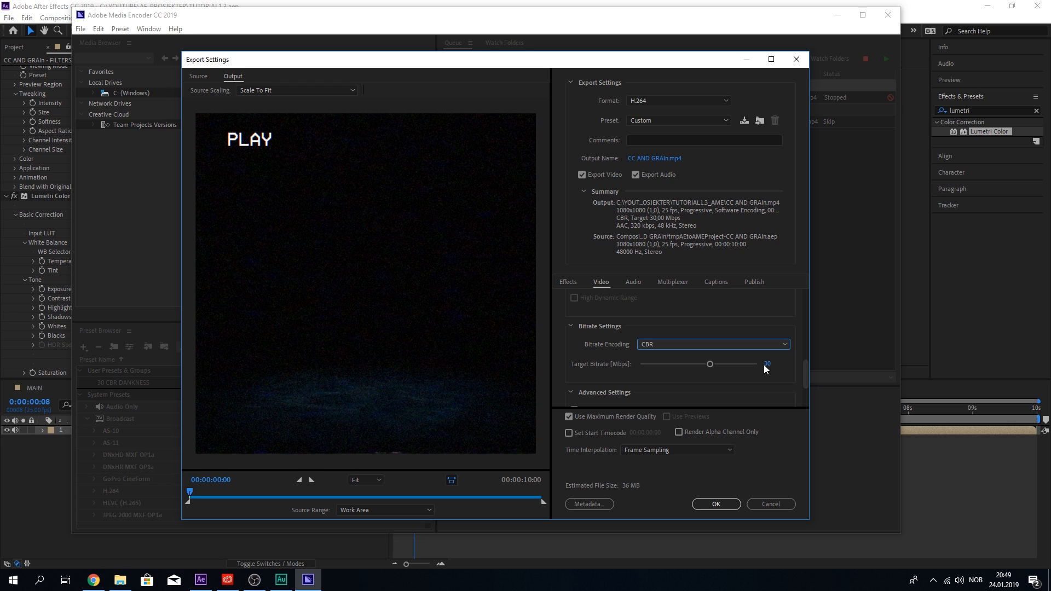
pyautogui.scroll(-3, 799, 373)
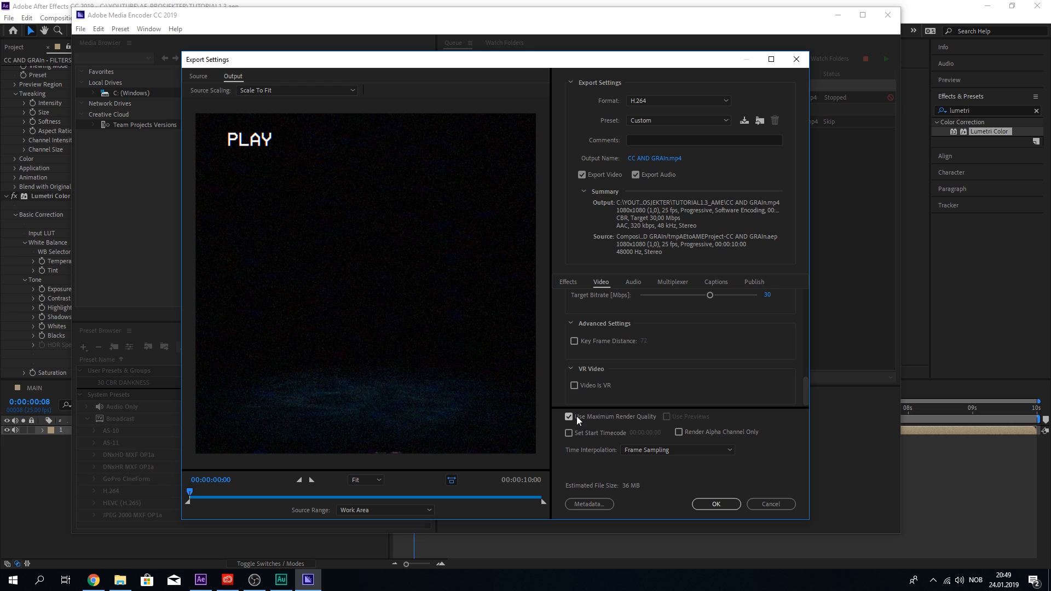